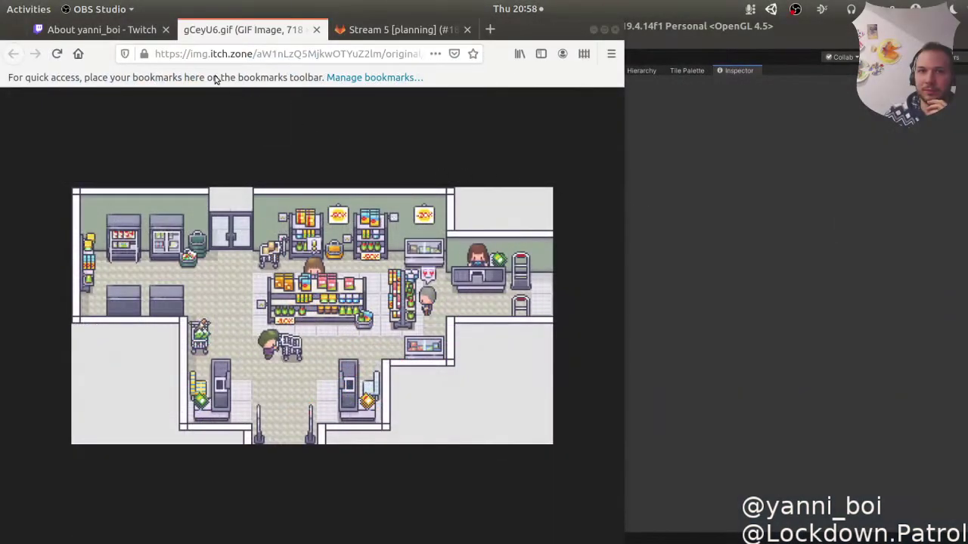
Review the "Stream 5 [planning]" issue in GitLab, covering the fixes from last stream, the goals and the stream to-do comment.
left_click(102, 29)
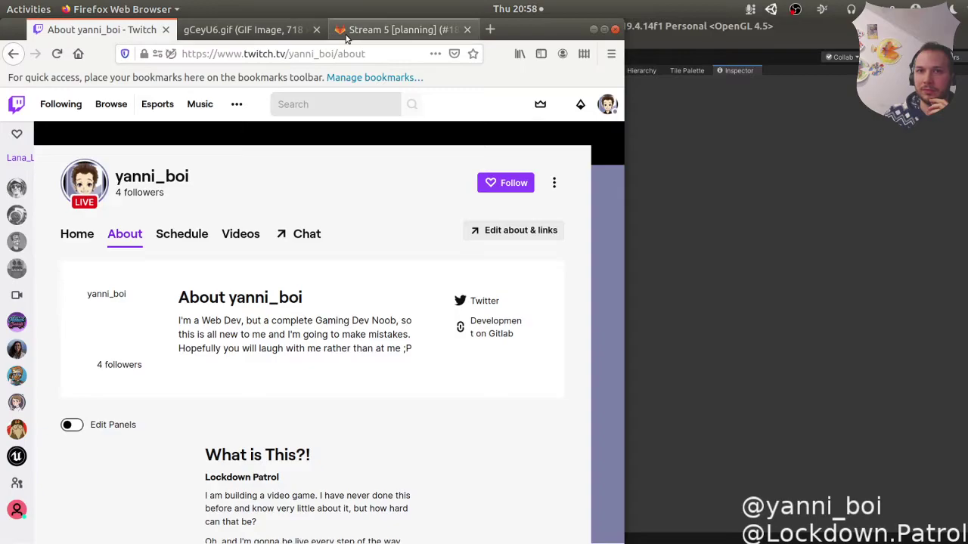
left_click(399, 29)
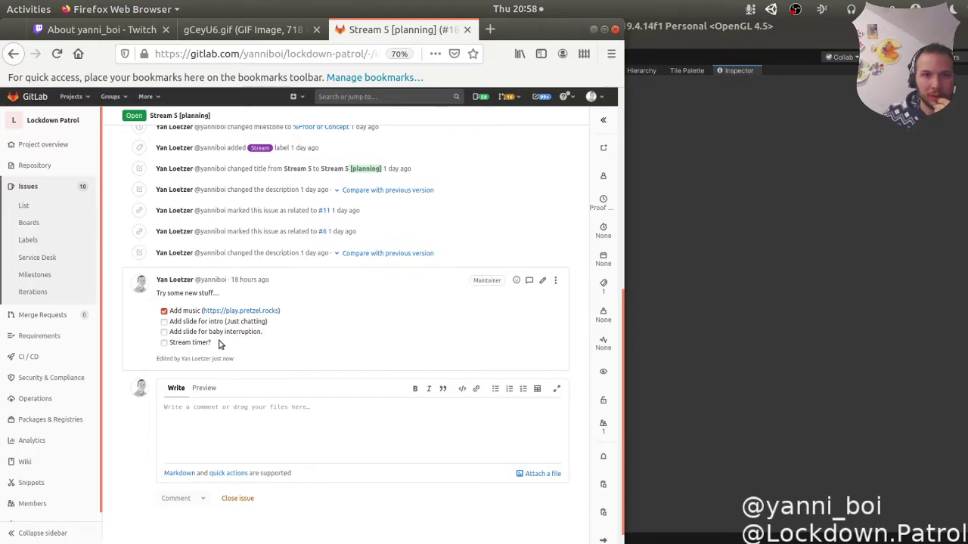
scroll(220, 337, "up", 5)
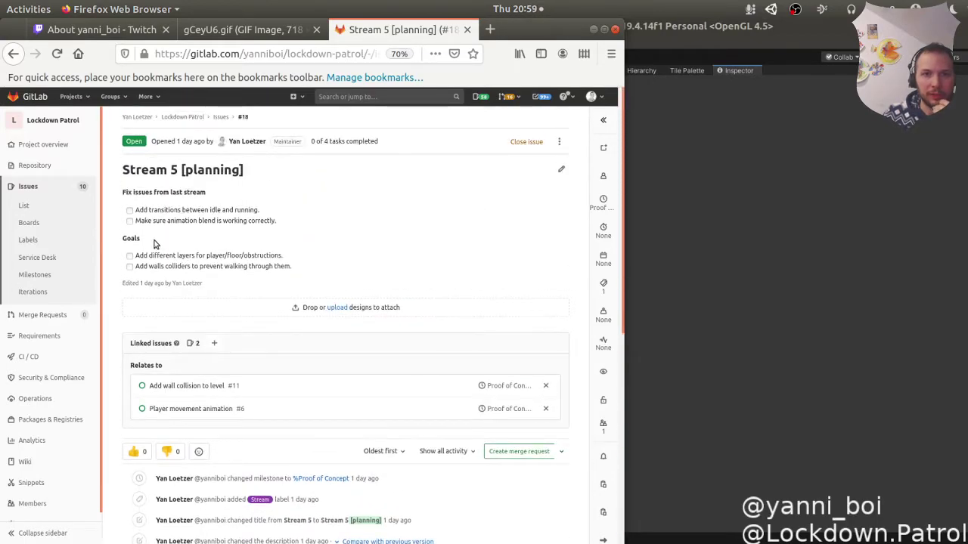
triple_click(152, 194)
left_click(217, 195)
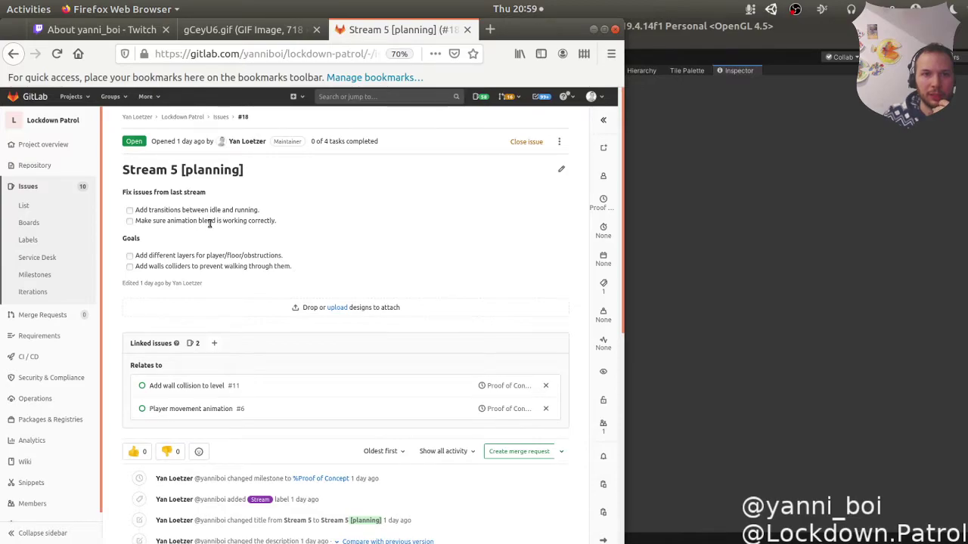
triple_click(151, 258)
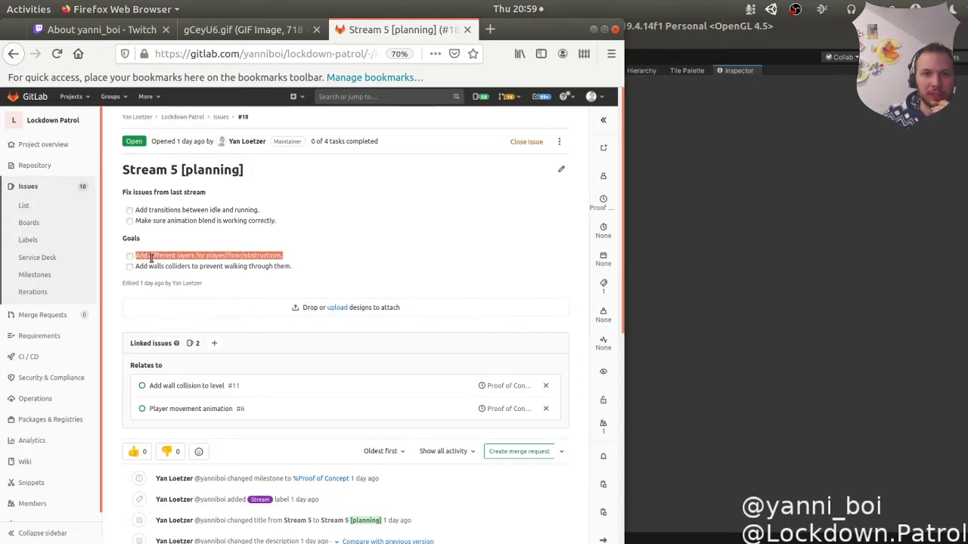
triple_click(190, 266)
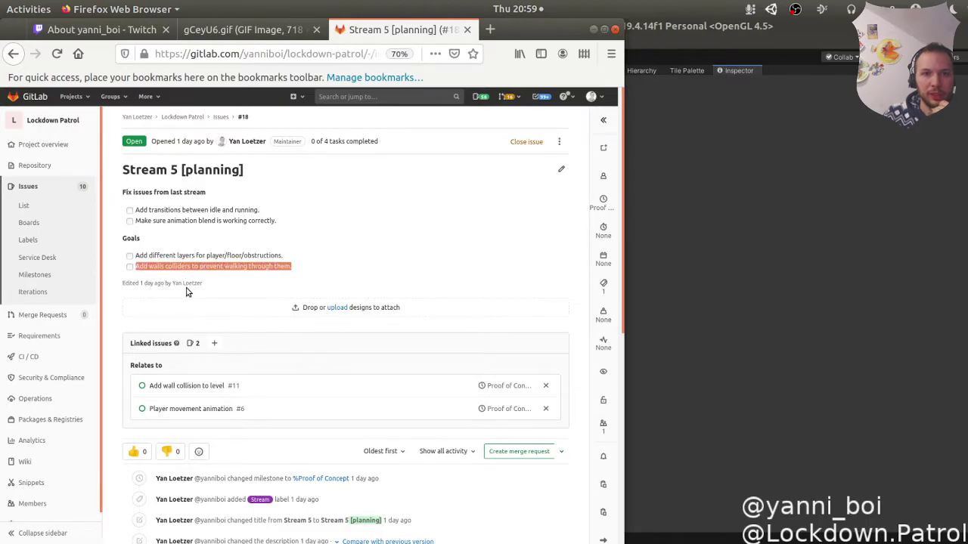
left_click(239, 274)
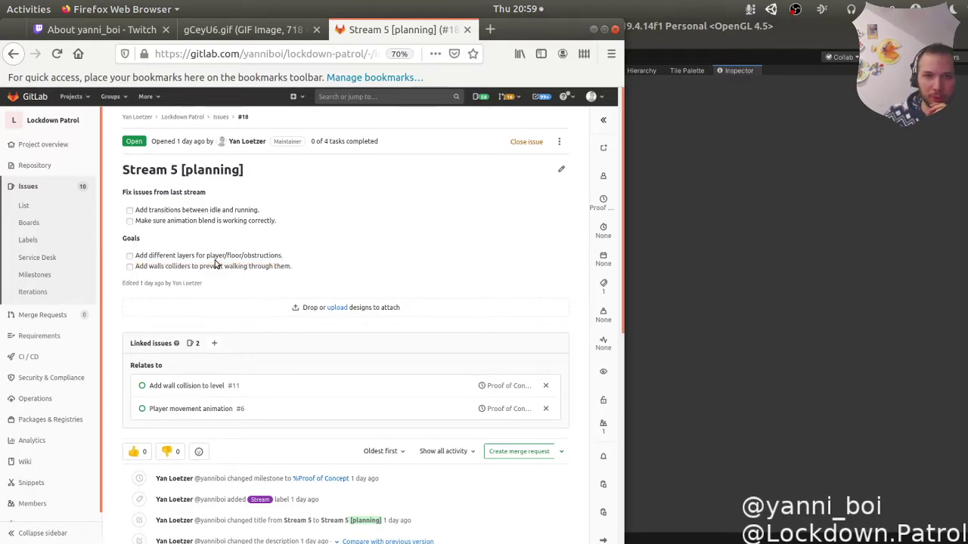
Switch to Unity, display the Lockdown.Patrol scene, and run and stop a brief play test.
left_click(703, 245)
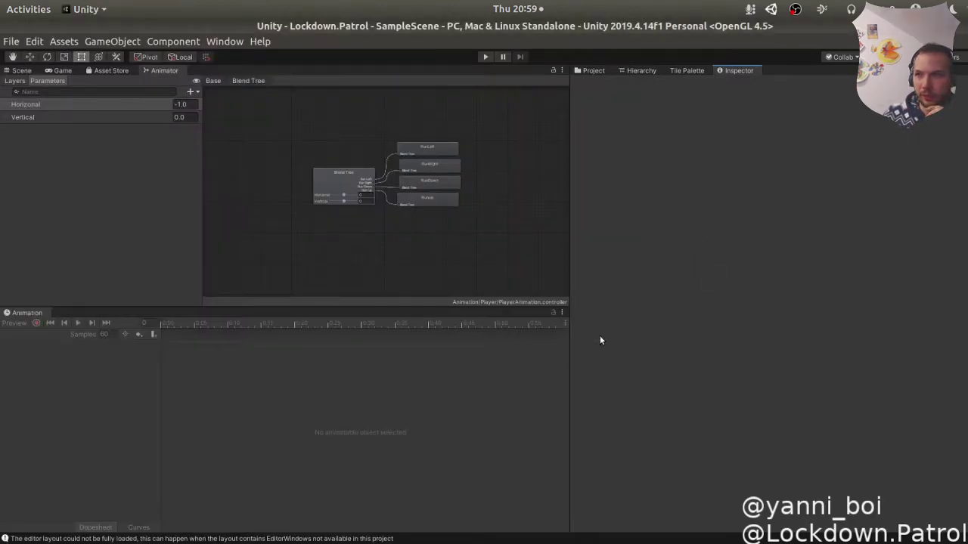
left_click(54, 73)
left_click(32, 80)
left_click(30, 76)
left_click(27, 71)
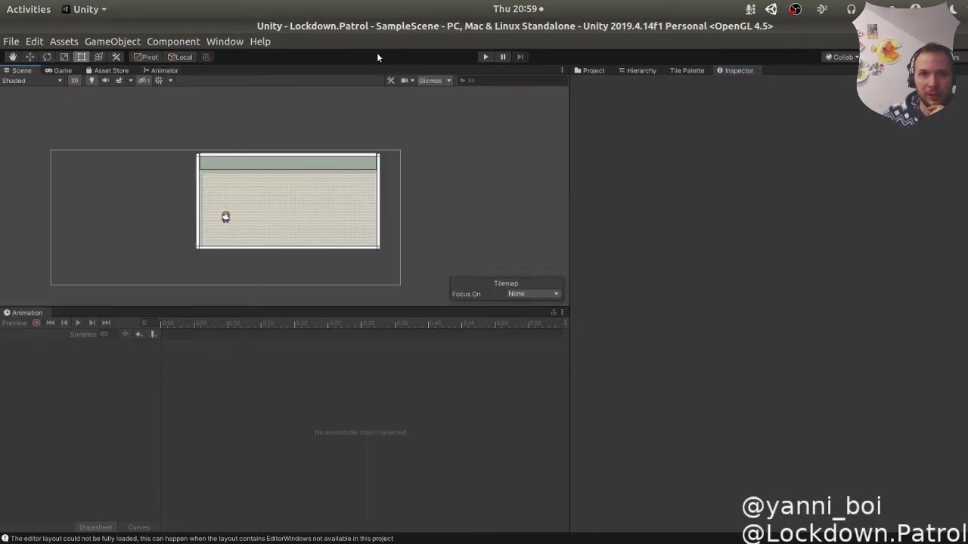
left_click(484, 57)
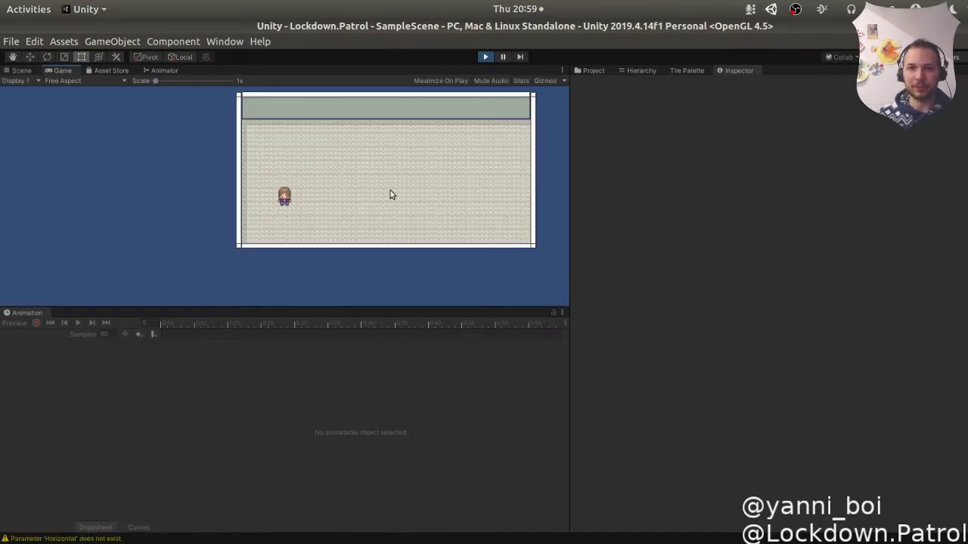
left_click(485, 57)
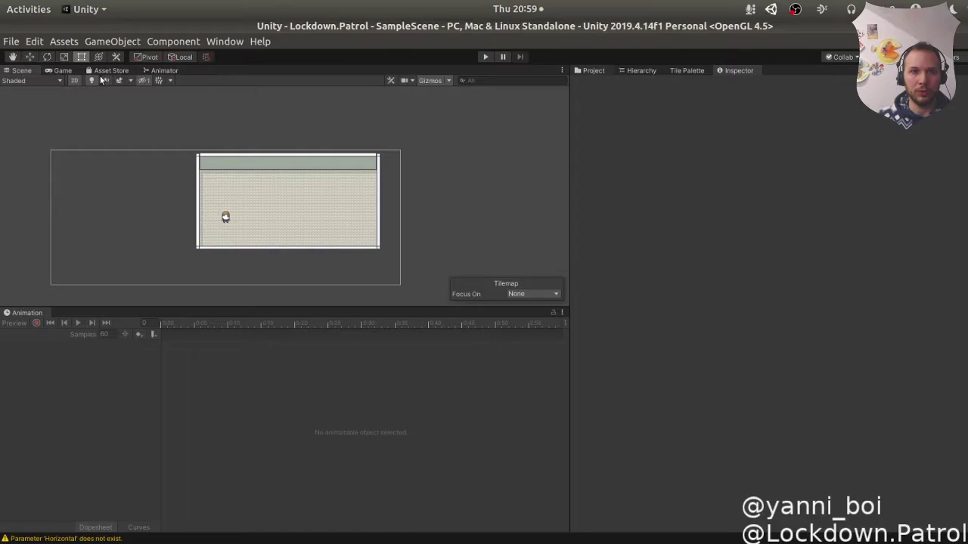
Set the Game view to maximize on play and start the game.
left_click(68, 69)
left_click(486, 58)
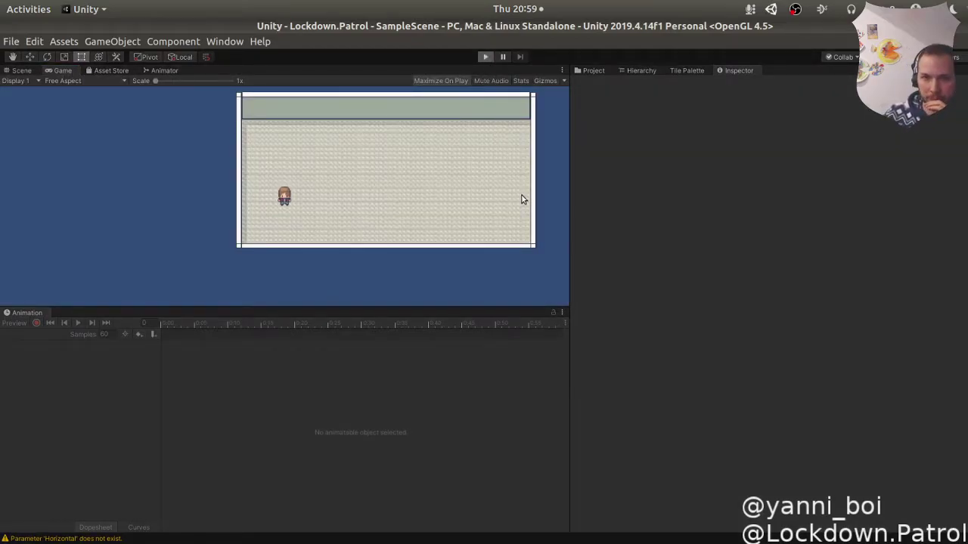
key("shift+space")
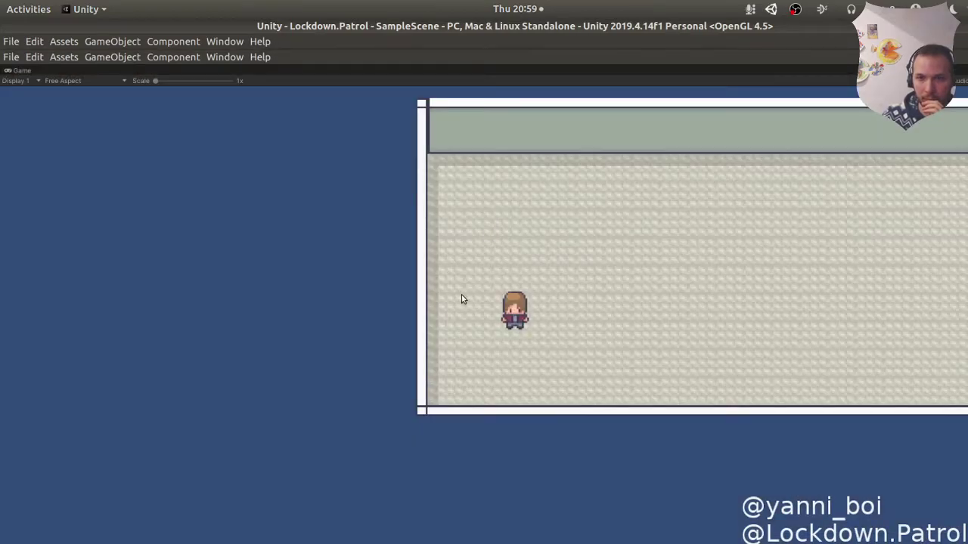
Walk the player around the room in all four directions to check its movement and animation, and end the play test.
key("Right")
key("Up")
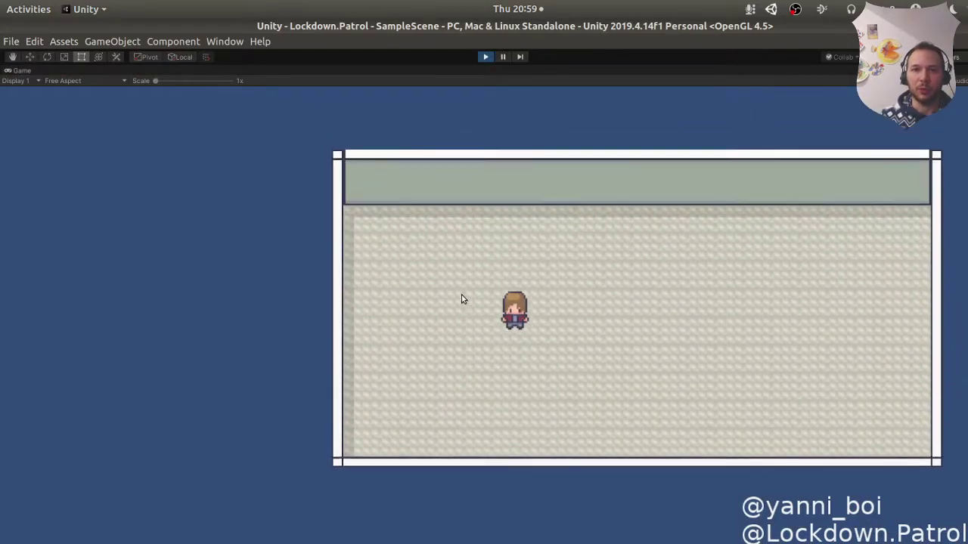
key("Left")
key("Down")
key("Right")
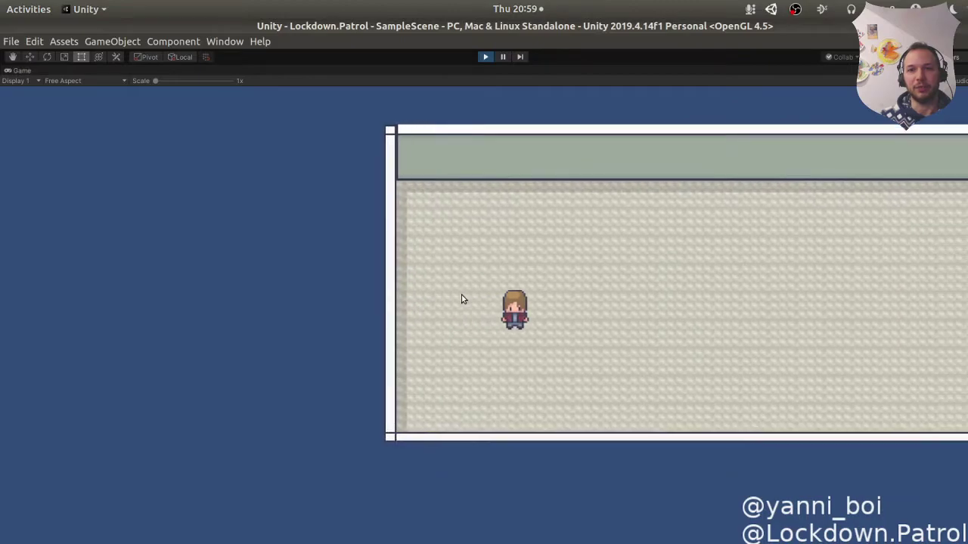
key("Up")
key("Left")
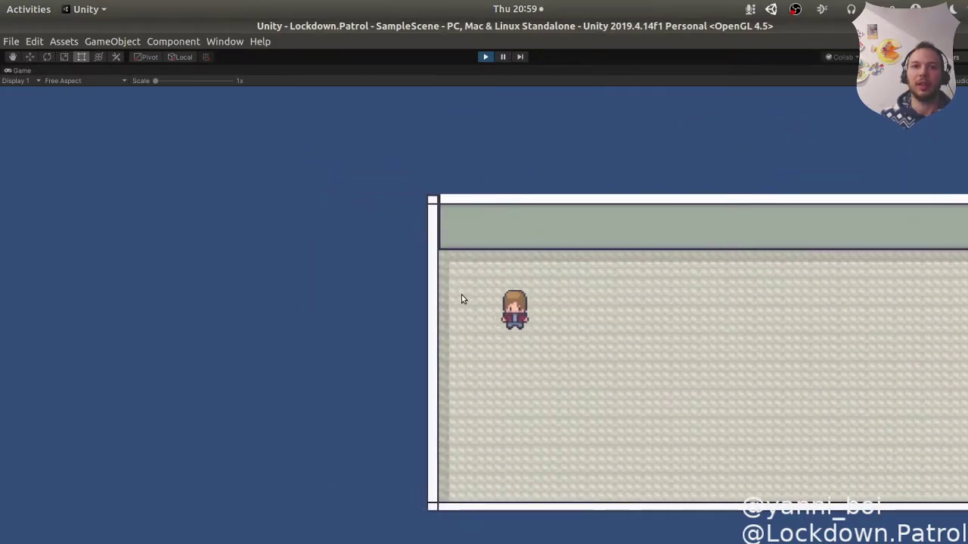
key("Right")
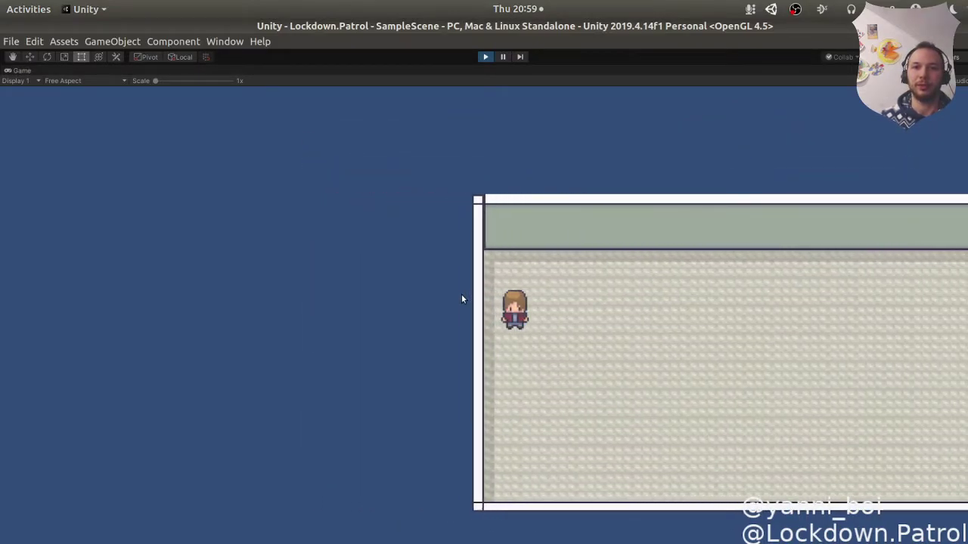
key("Up")
key("Down")
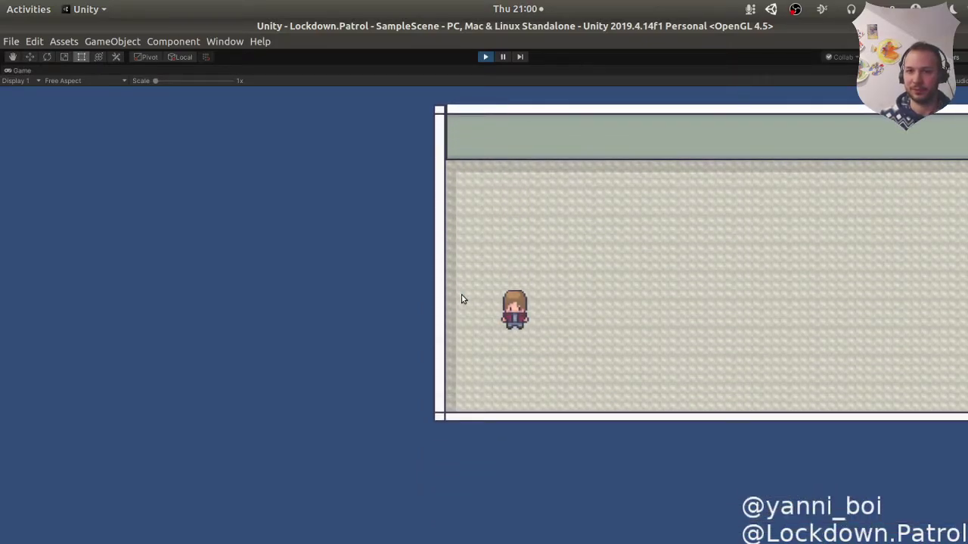
key("Right")
key("Up")
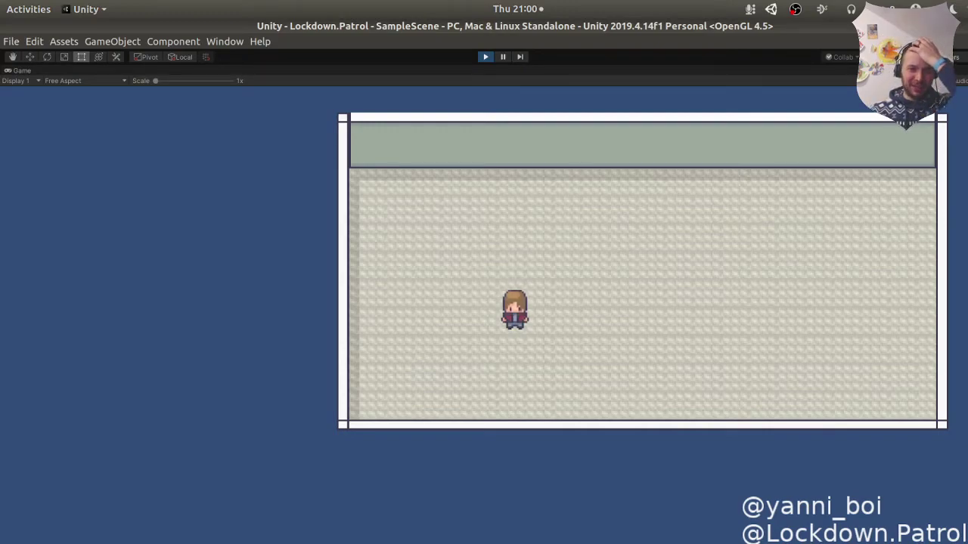
key("alt+Tab")
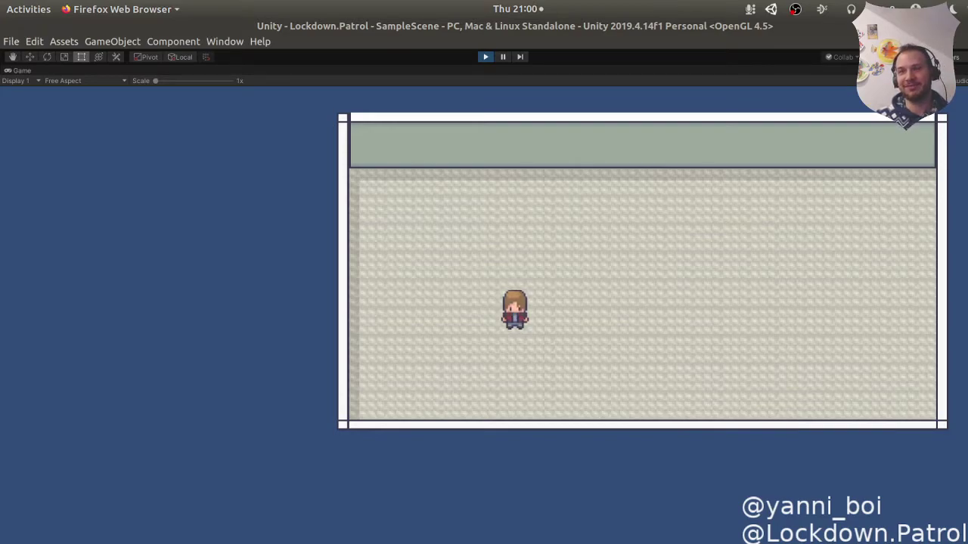
left_click(485, 58)
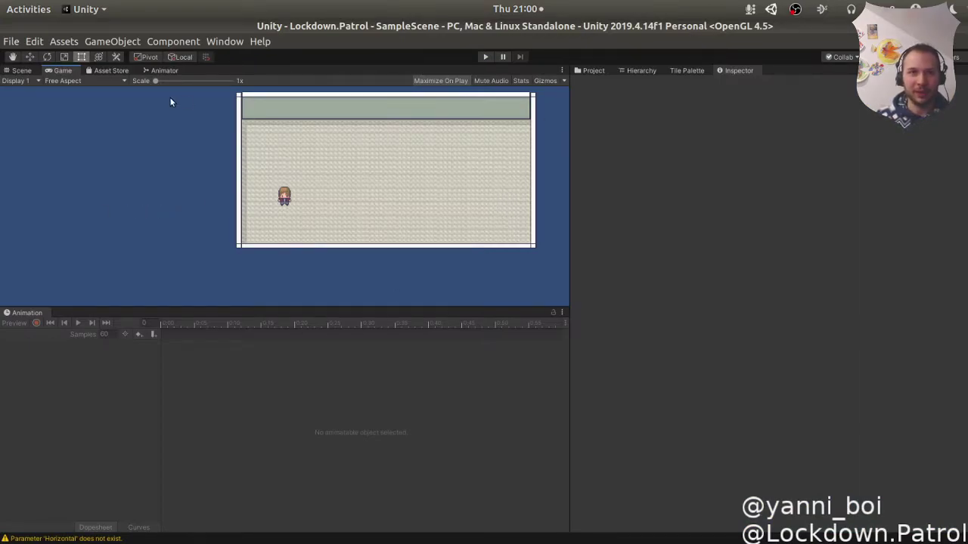
Show the scene hierarchy and rearrange the layout so the Animator is docked beside the Animation window, below the Game view.
left_click(164, 70)
left_click(629, 72)
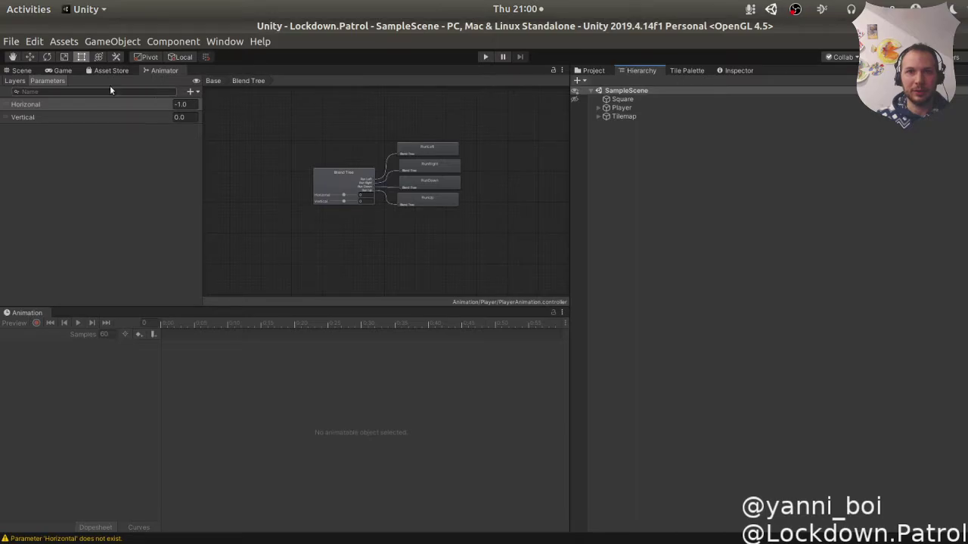
left_click(62, 71)
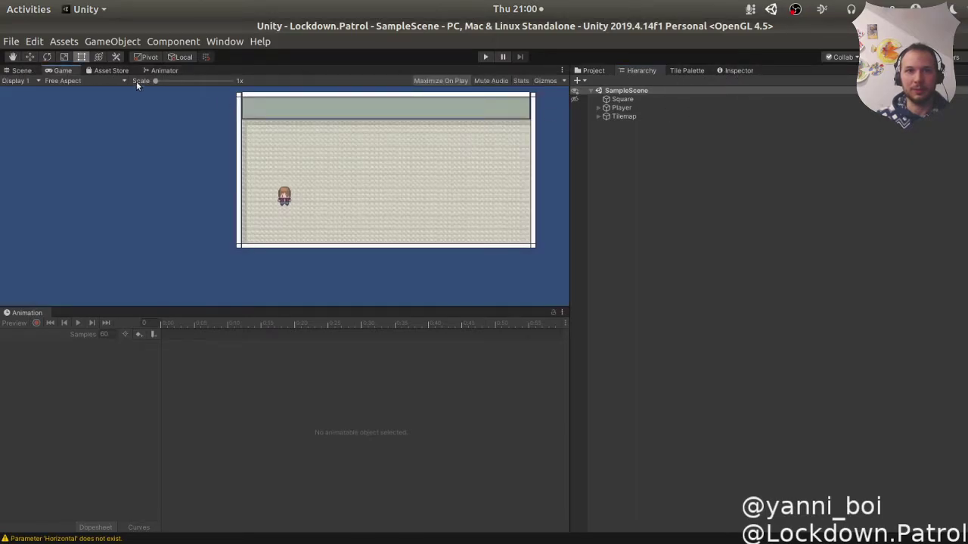
left_click_drag(63, 71, 98, 73)
left_click(123, 71)
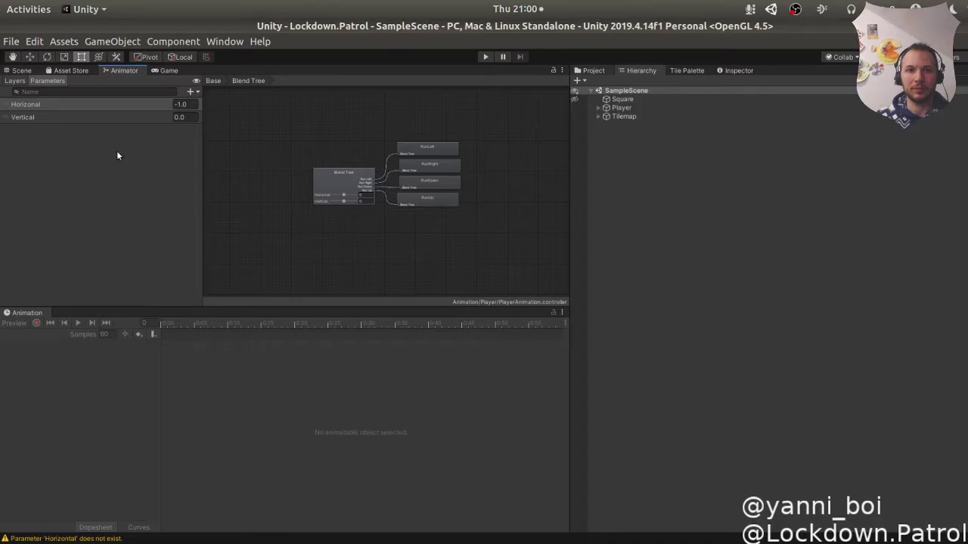
left_click_drag(129, 71, 76, 313)
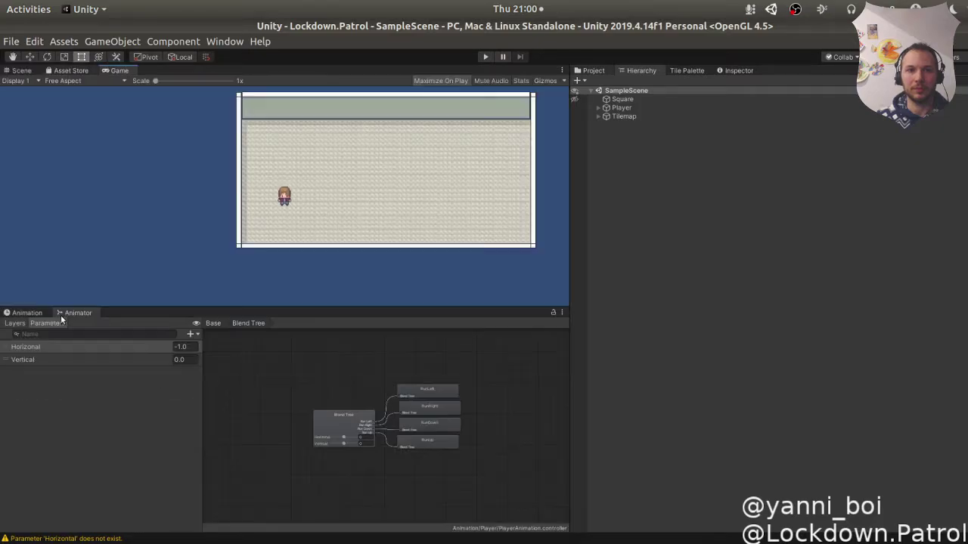
Examine the Player's blend tree and its run motions, plus the Idle and run states on the animator's base layer.
left_click(631, 108)
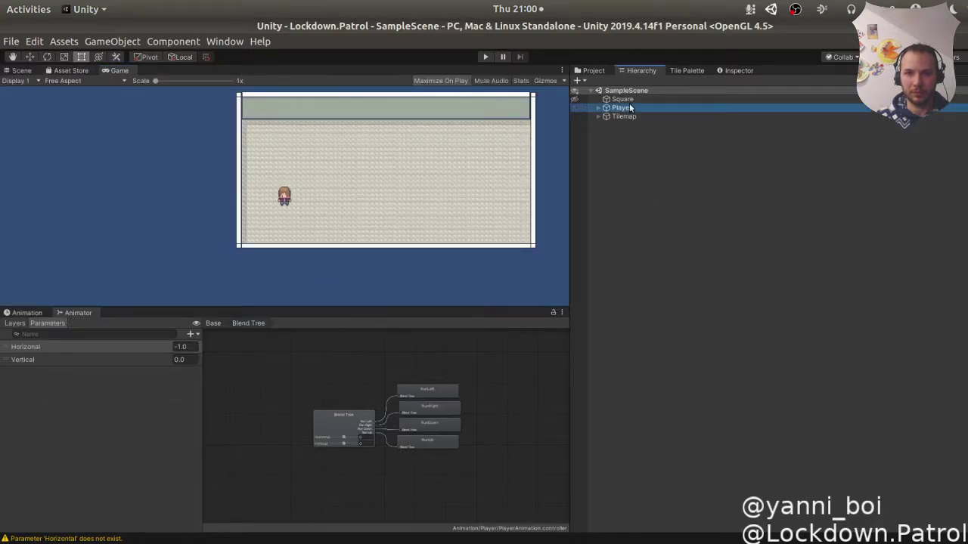
left_click(340, 420)
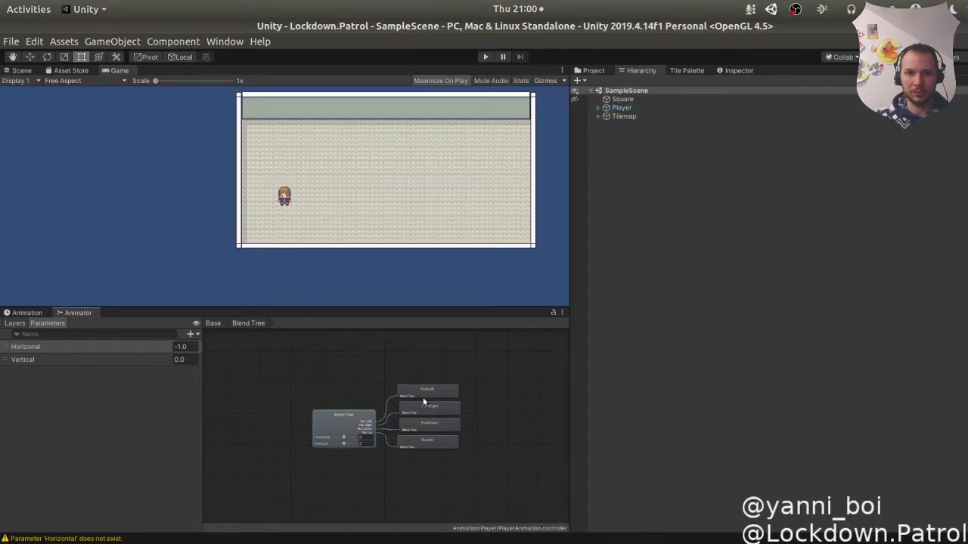
left_click(427, 390)
left_click(338, 421)
left_click(218, 324)
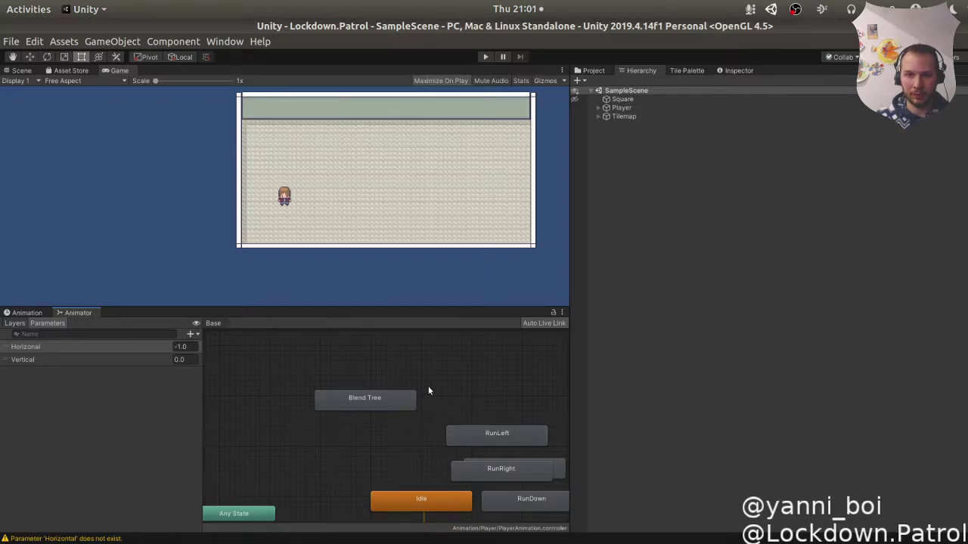
scroll(428, 388, "down", 2)
middle_click_drag(457, 373, 421, 307)
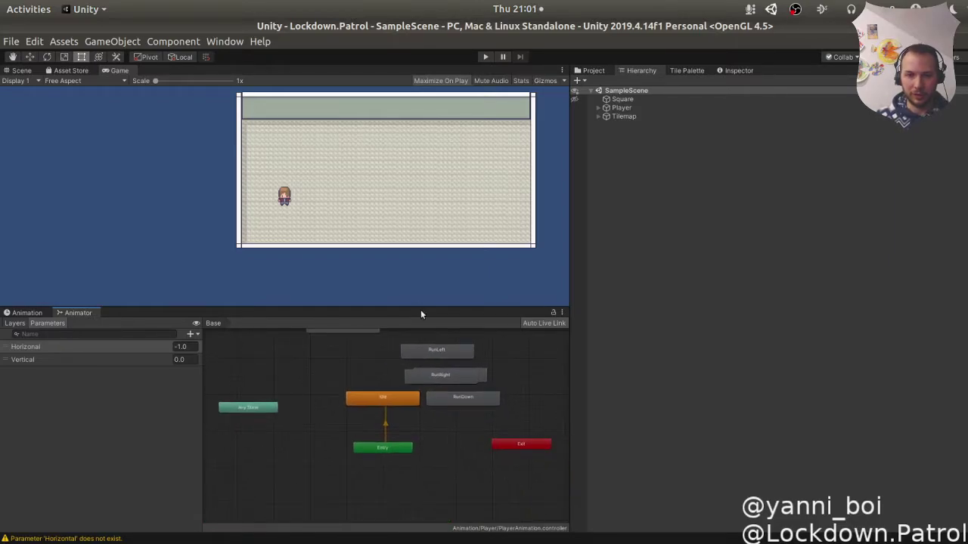
scroll(402, 397, "up", 3)
scroll(467, 423, "down", 3)
scroll(467, 423, "up", 3)
scroll(467, 428, "down", 1)
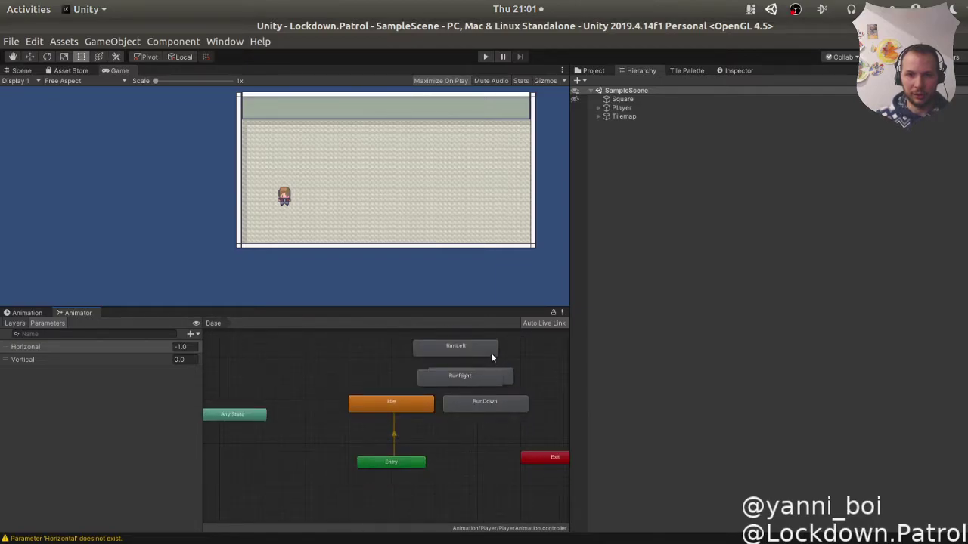
left_click(374, 408)
Preview the Player's Idle animation with the character enlarged in the Game view.
left_click(27, 313)
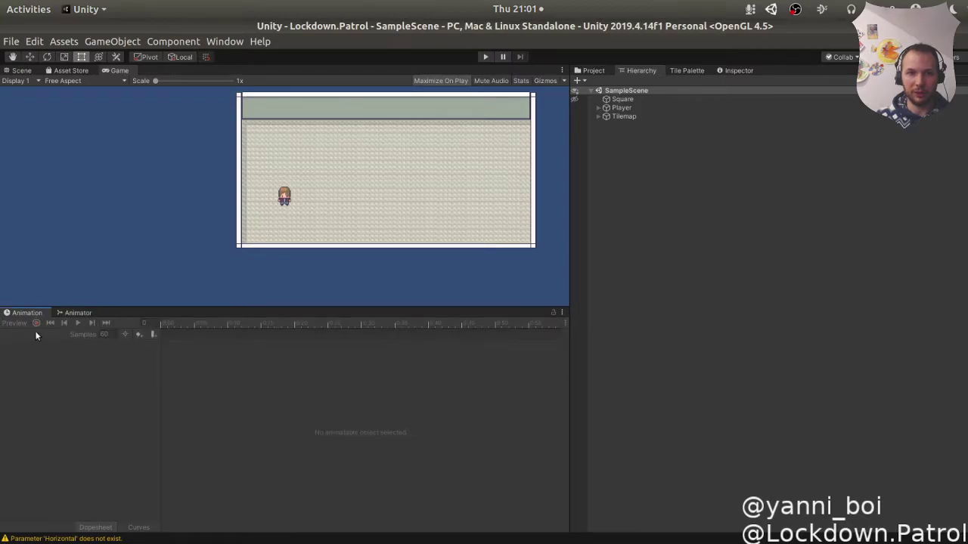
left_click(622, 107)
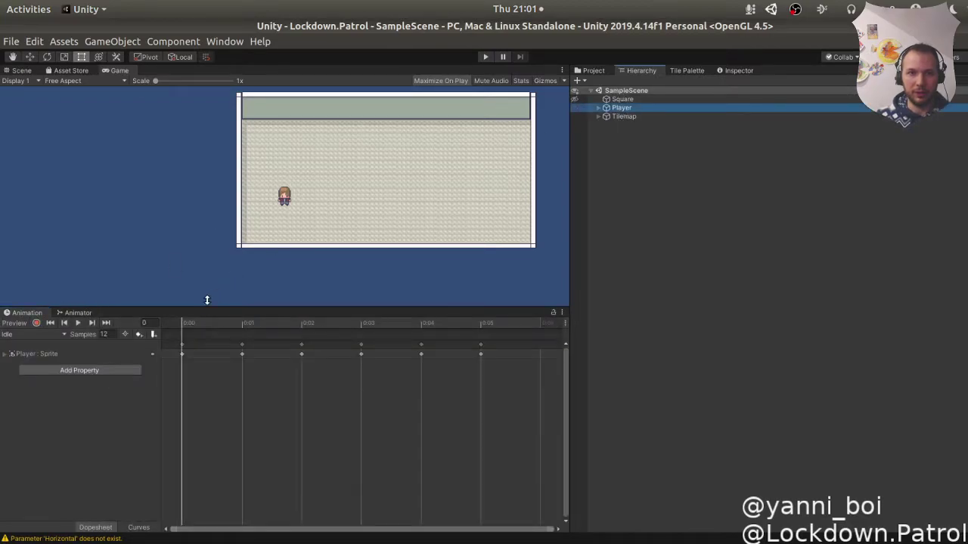
left_click(78, 323)
scroll(286, 194, "up", 5)
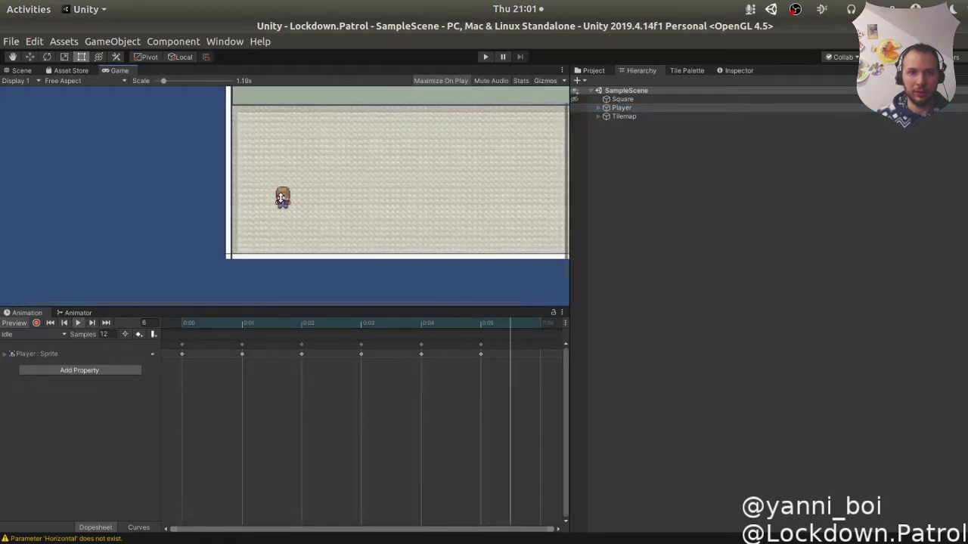
scroll(283, 196, "up", 6)
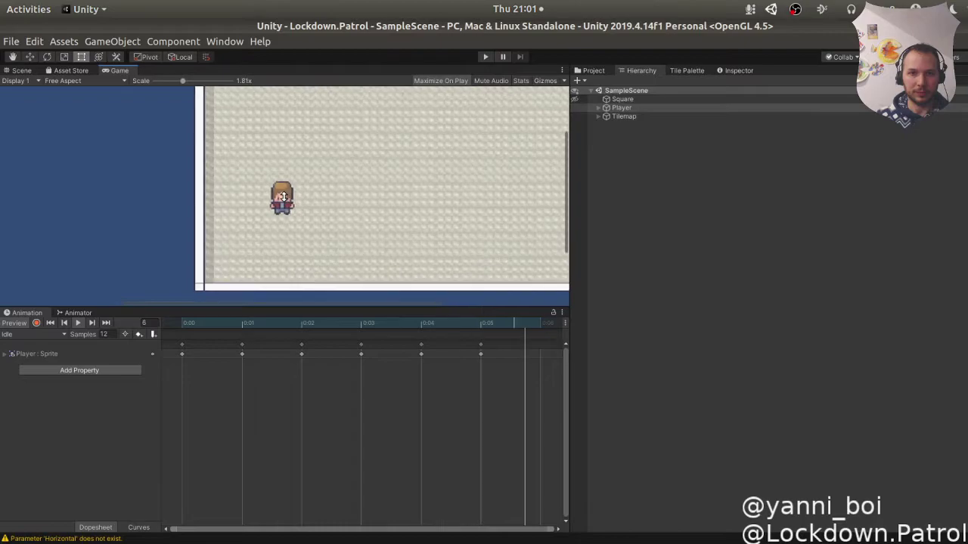
scroll(285, 195, "up", 3)
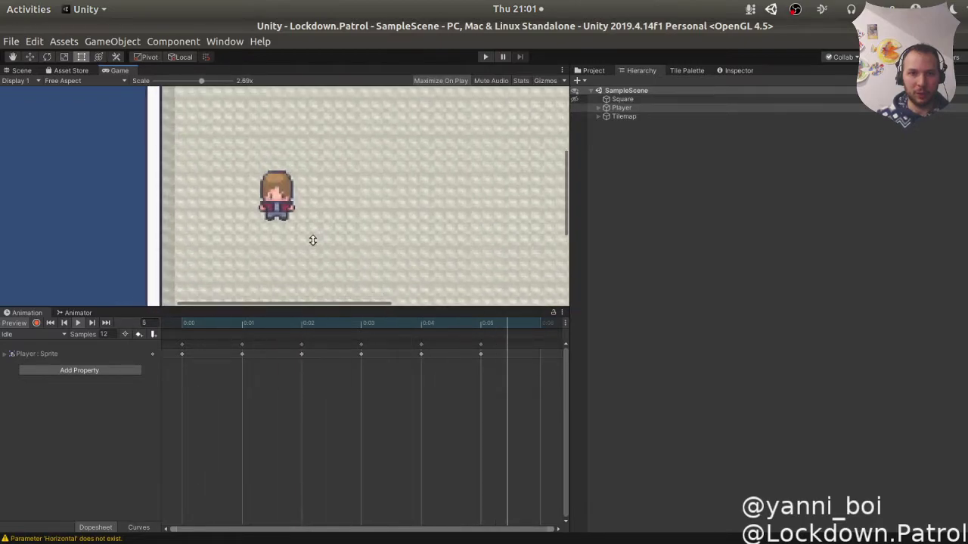
Preview the Player's RunDown, RunLeft, RunRight and RunUp animation clips one after another.
left_click(45, 334)
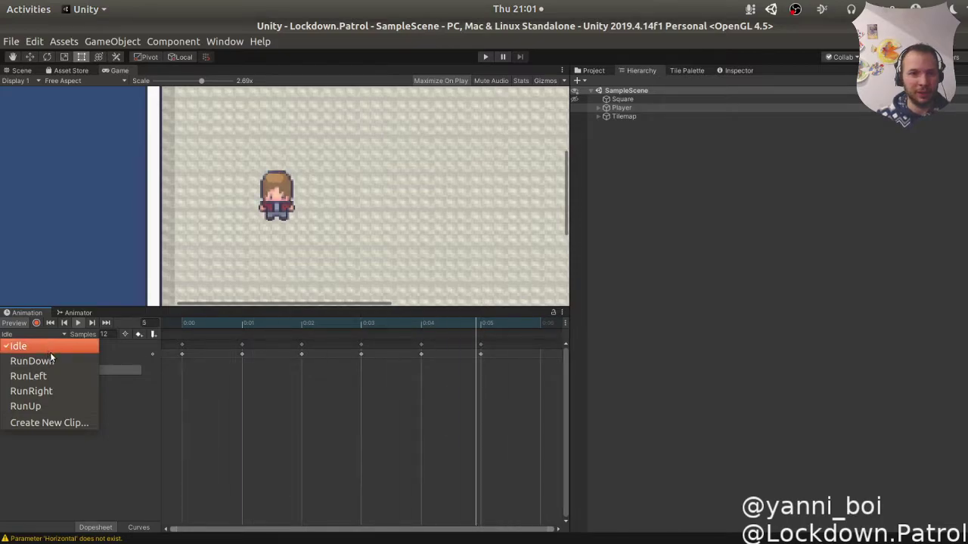
left_click(52, 352)
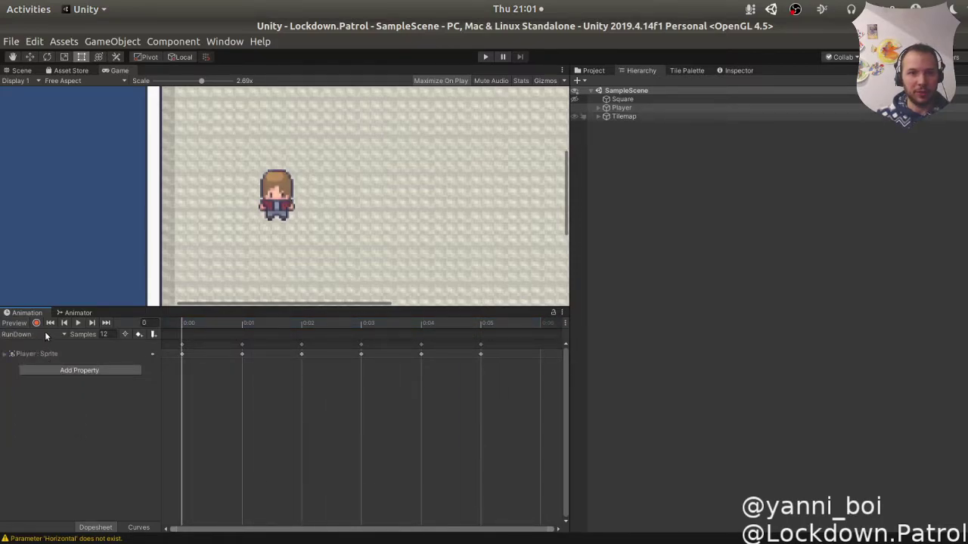
left_click(77, 323)
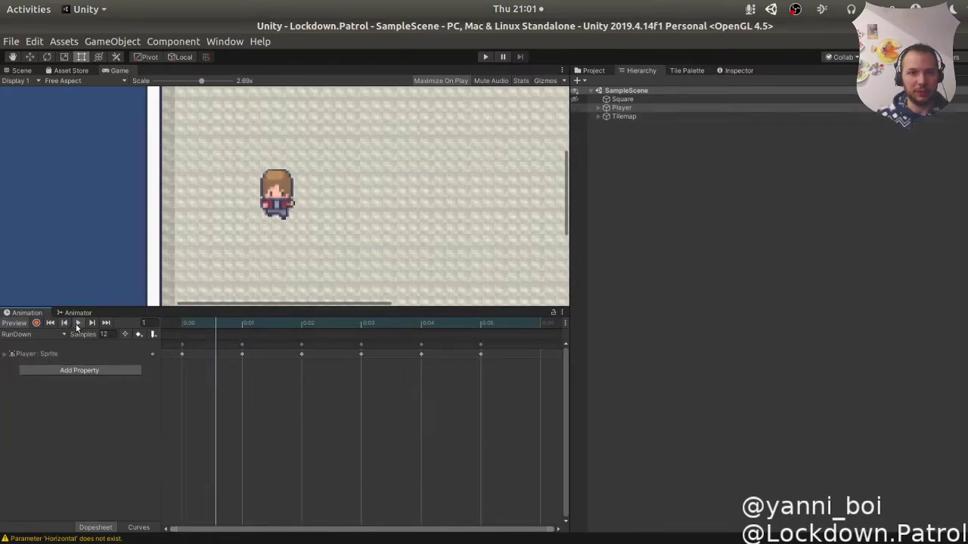
left_click(39, 335)
left_click(44, 367)
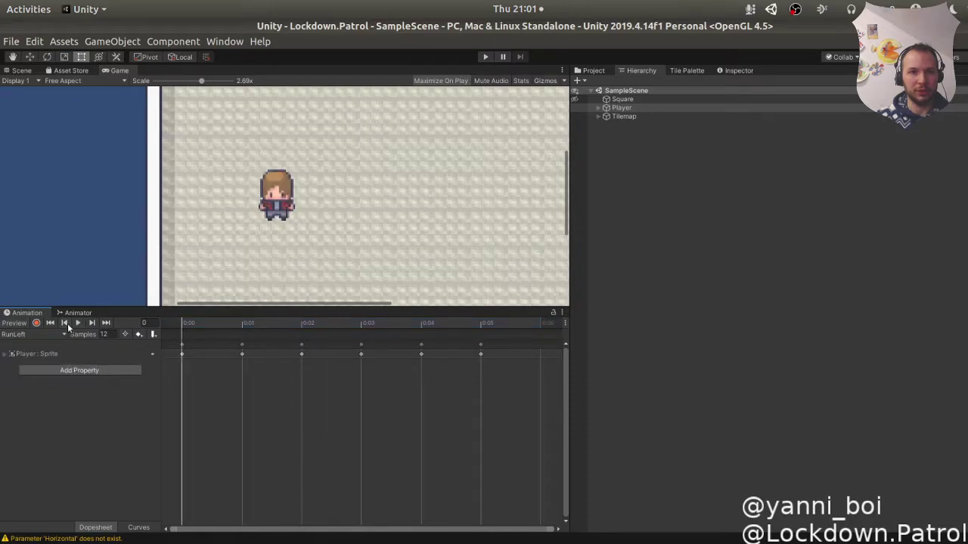
left_click(76, 322)
left_click(47, 335)
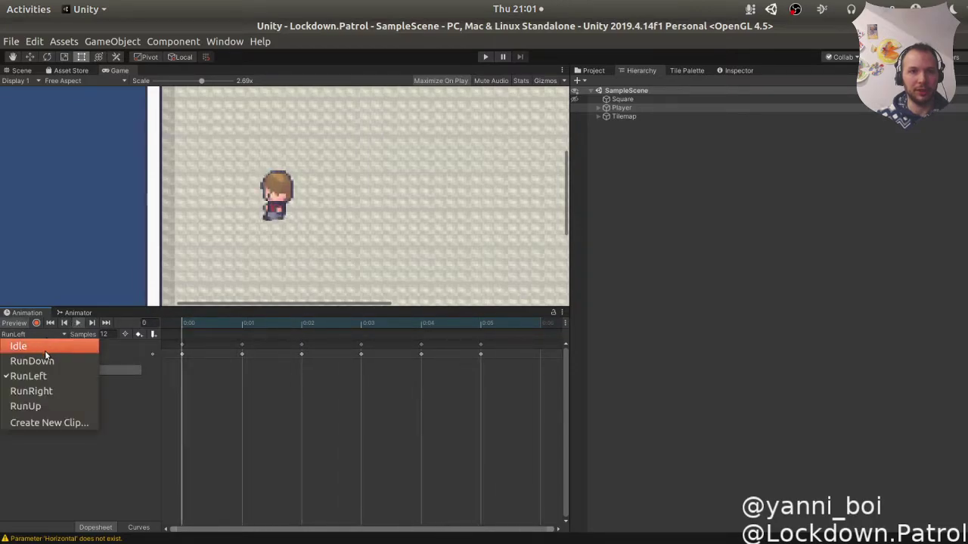
left_click(52, 390)
left_click(77, 323)
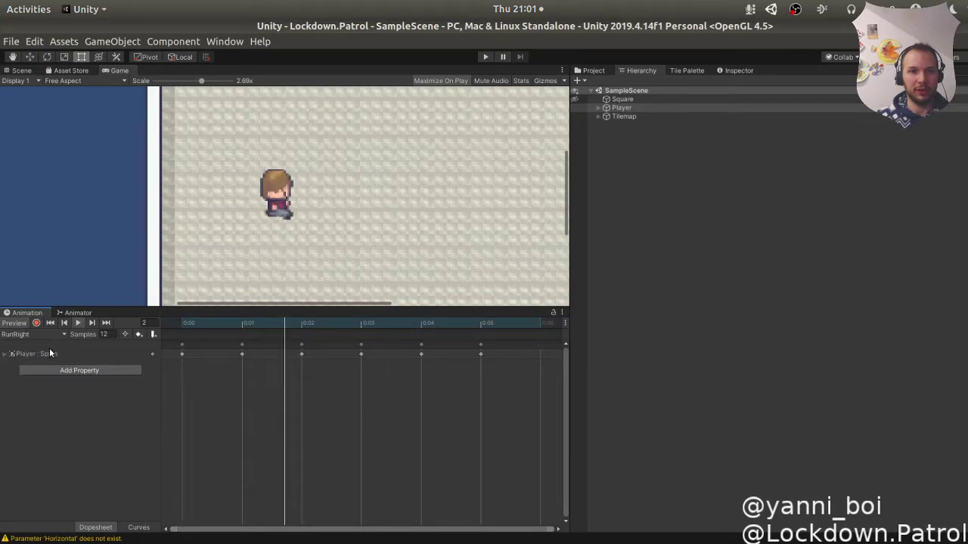
left_click(34, 336)
left_click(42, 401)
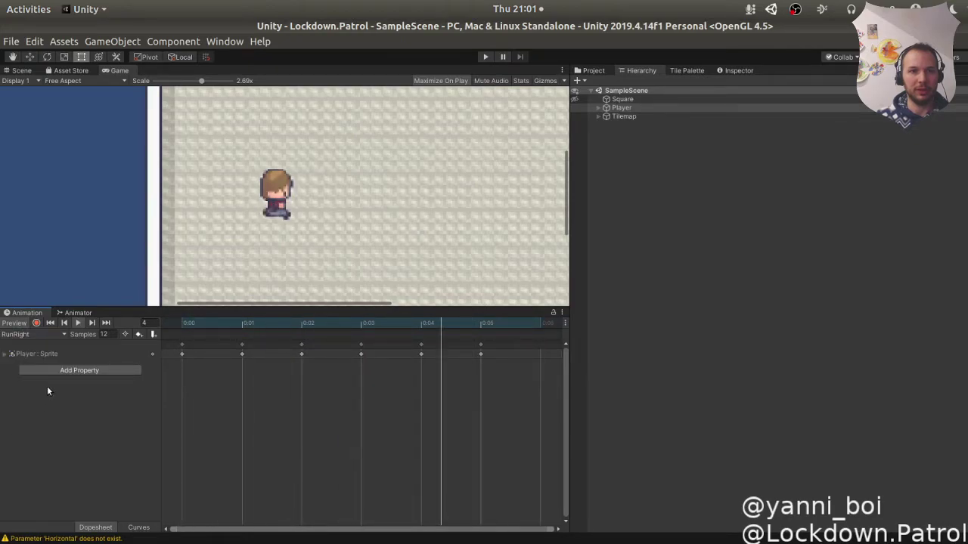
left_click(78, 324)
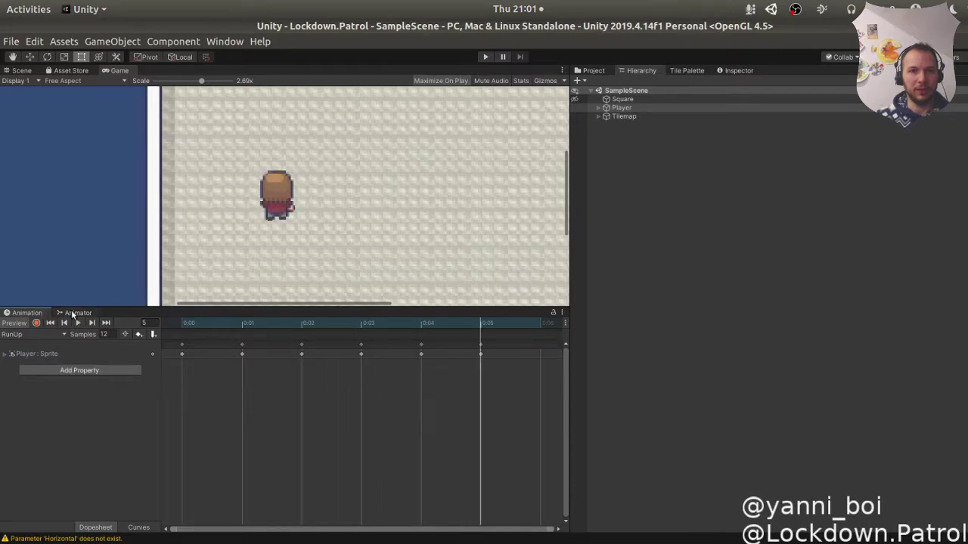
Delete the separate RunLeft, RunRight, RunUp and RunDown states from the animator's base layer.
left_click(75, 313)
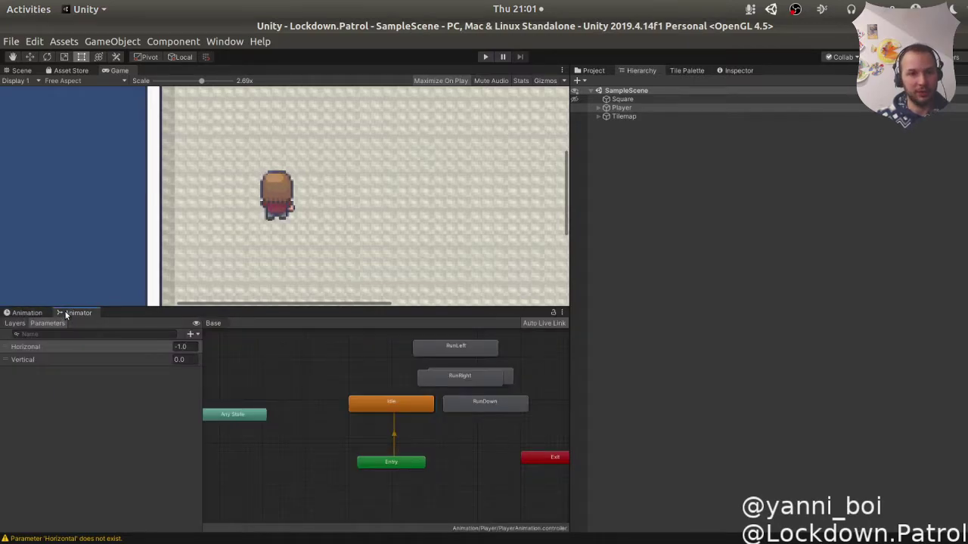
mouse_move(472, 431)
middle_mouse_down()
mouse_move(494, 386)
mouse_move(367, 441)
mouse_move(385, 460)
middle_mouse_up()
left_click_drag(376, 352, 440, 433)
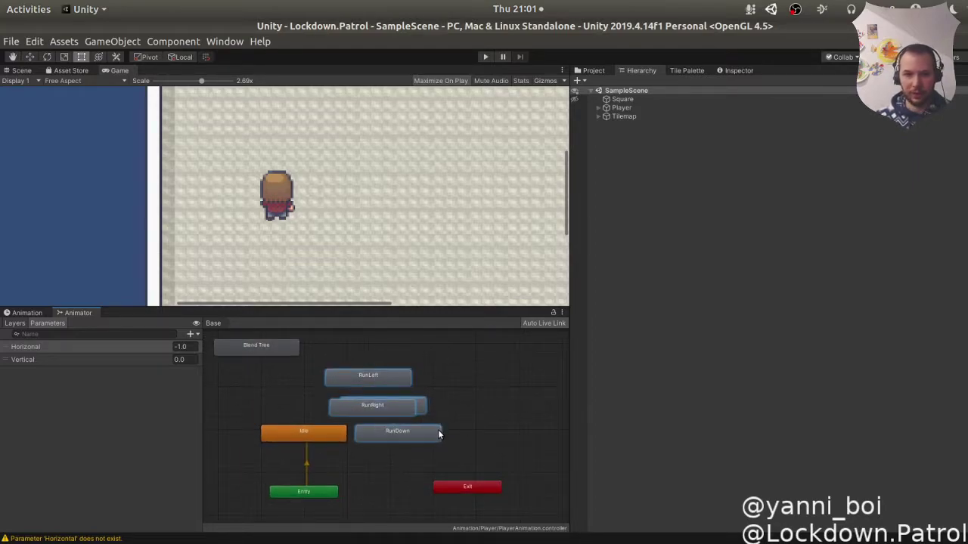
key("Delete")
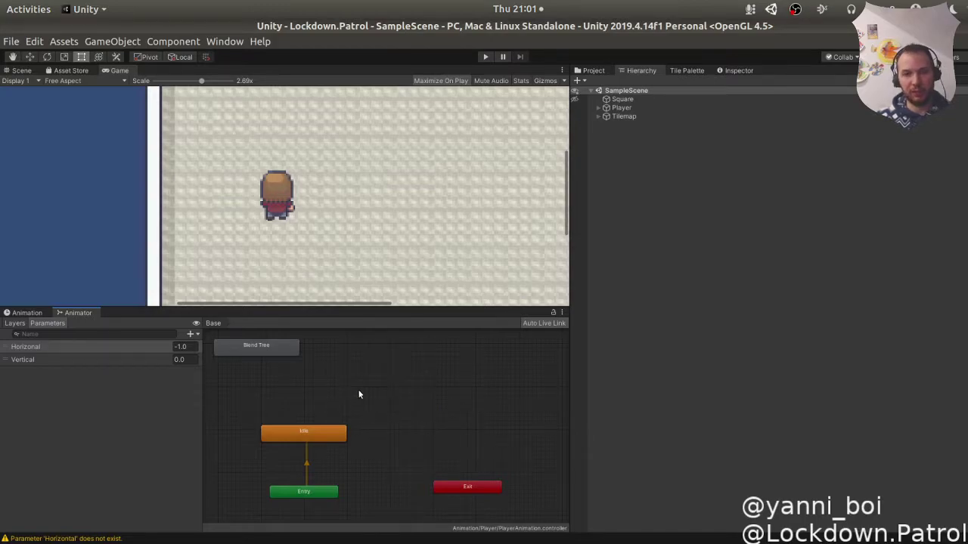
Place the Blend Tree state directly above Idle and create a transition from Idle to it.
middle_click_drag(356, 388, 362, 411)
left_click_drag(322, 374, 369, 409)
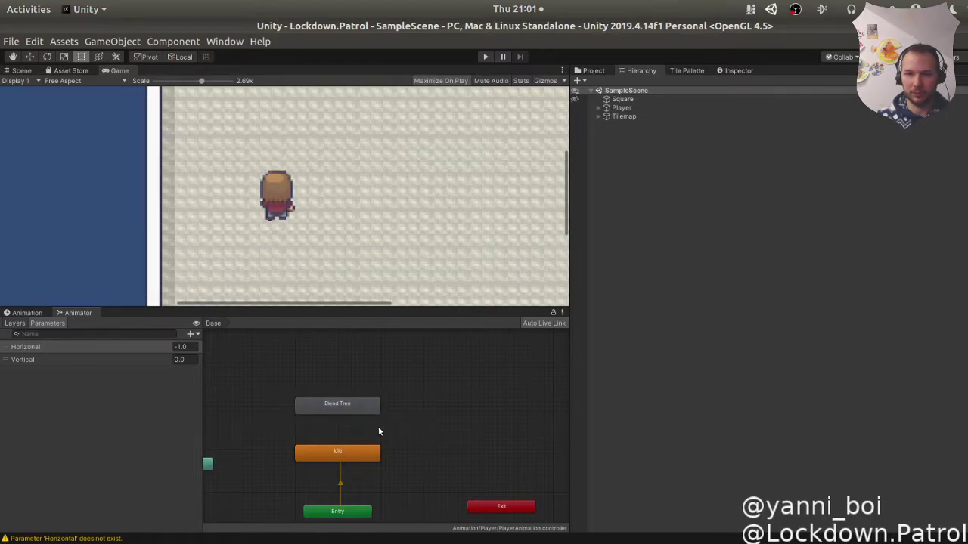
right_click(345, 454)
left_click(384, 453)
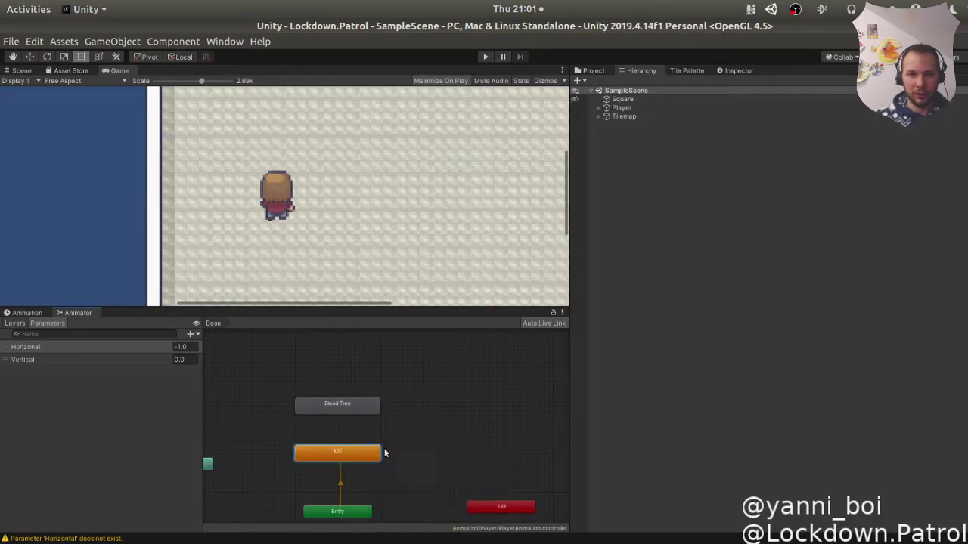
left_click(333, 401)
mouse_move(348, 401)
left_mouse_down()
mouse_move(356, 392)
mouse_move(348, 399)
left_mouse_up()
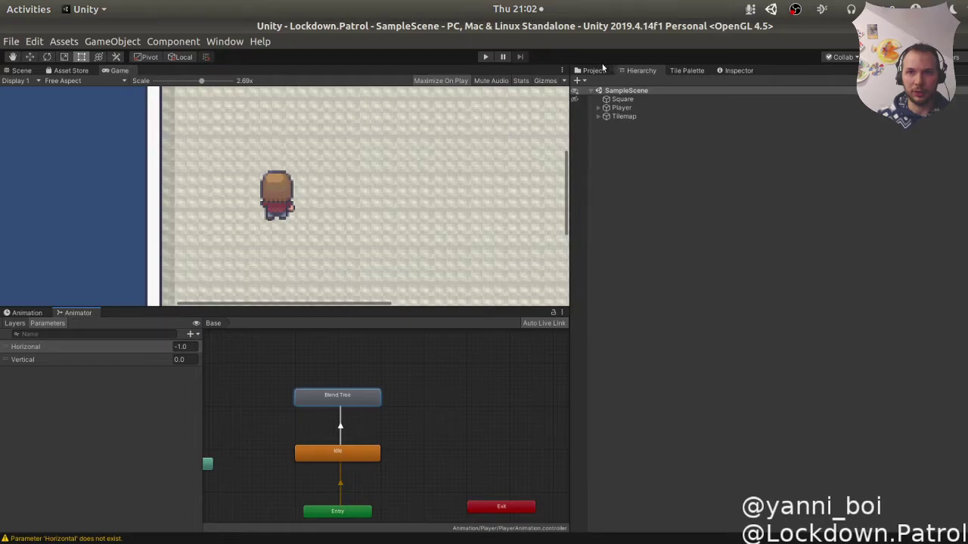
Rename the Blend Tree state as Running.
left_click(692, 72)
left_click(730, 73)
double_click(621, 84)
type("Running")
key("Return")
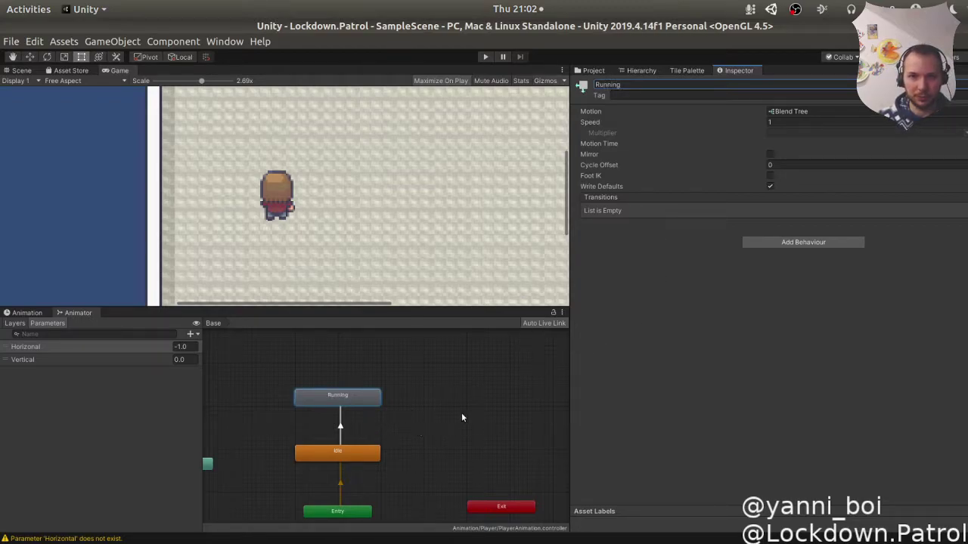
Inspect the Idle to Running transition and play its preview.
scroll(422, 423, "down", 2)
scroll(347, 420, "up", 6)
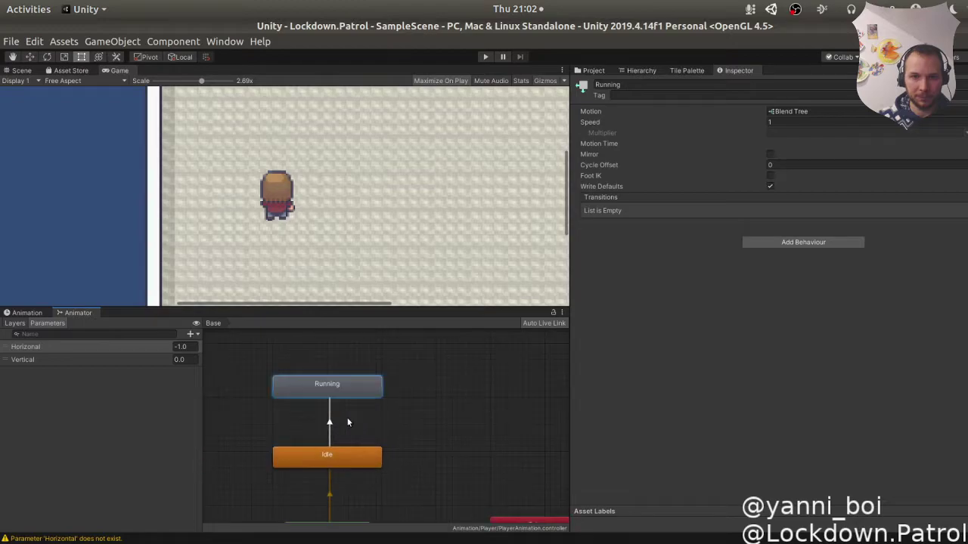
middle_click_drag(377, 422, 432, 434)
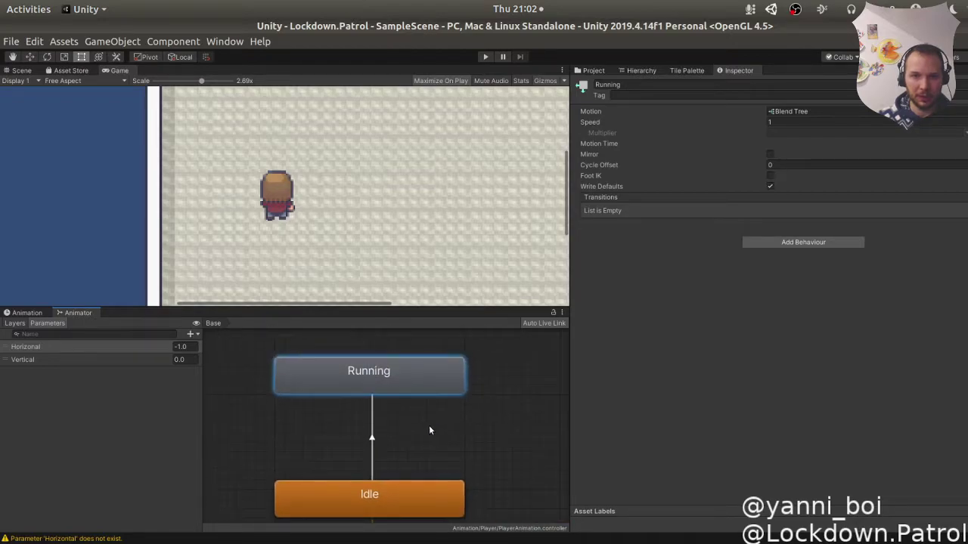
left_click(372, 442)
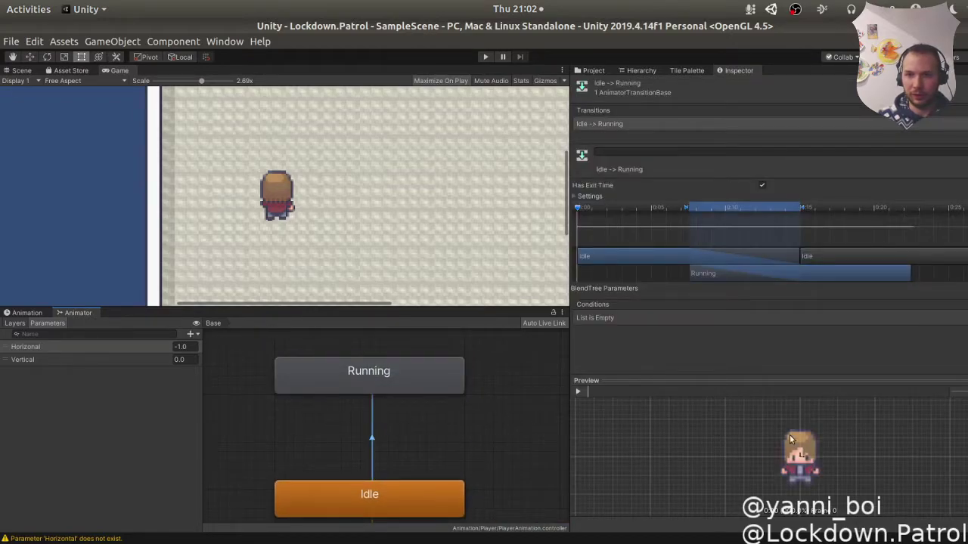
left_click(579, 391)
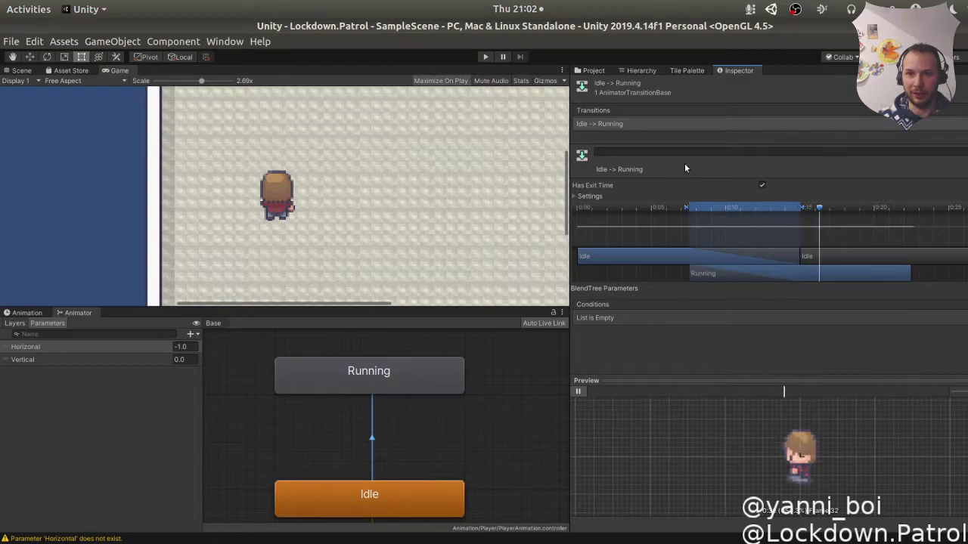
Disable Has Exit Time on the Idle to Running transition, set its duration to 0 s, and preview the change.
left_click(762, 185)
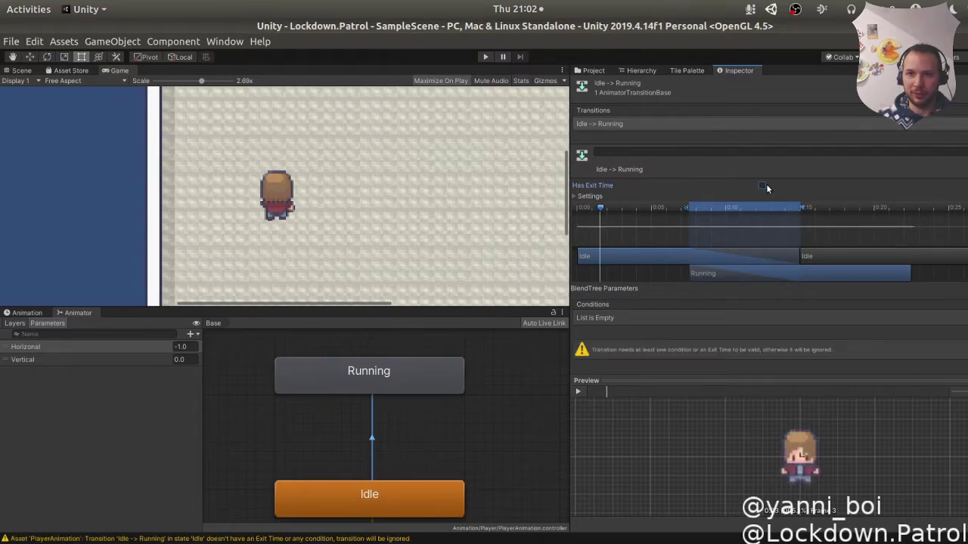
left_click(590, 196)
left_click(767, 228)
type("0.0")
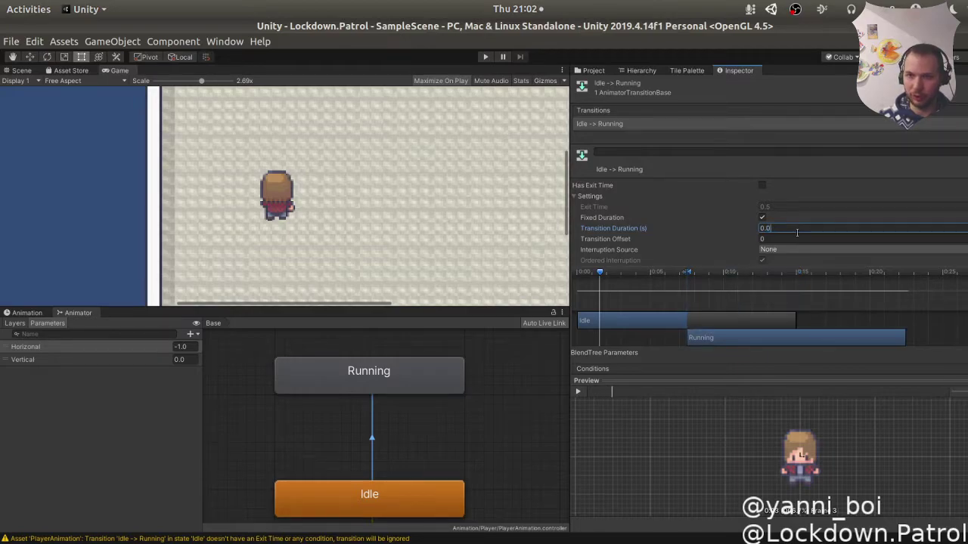
left_click(578, 390)
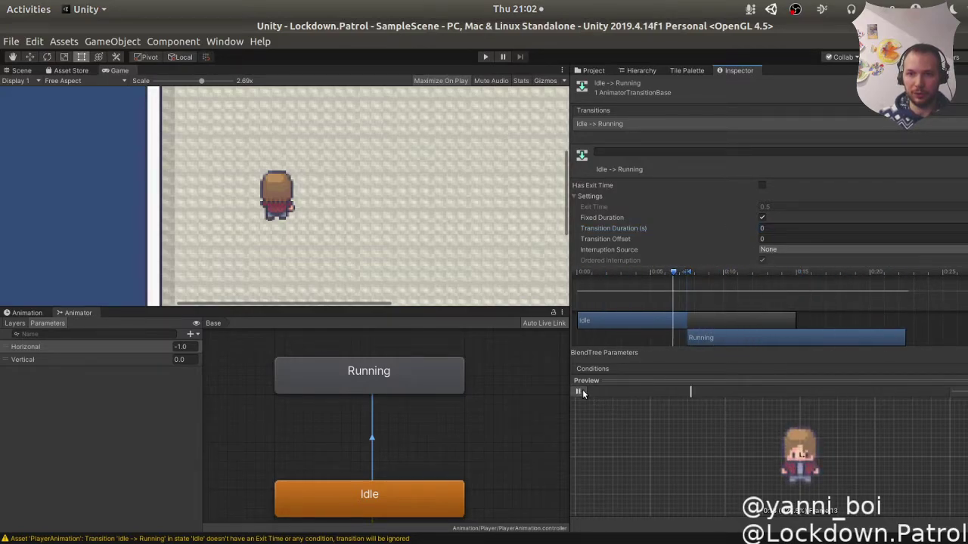
left_click(578, 391)
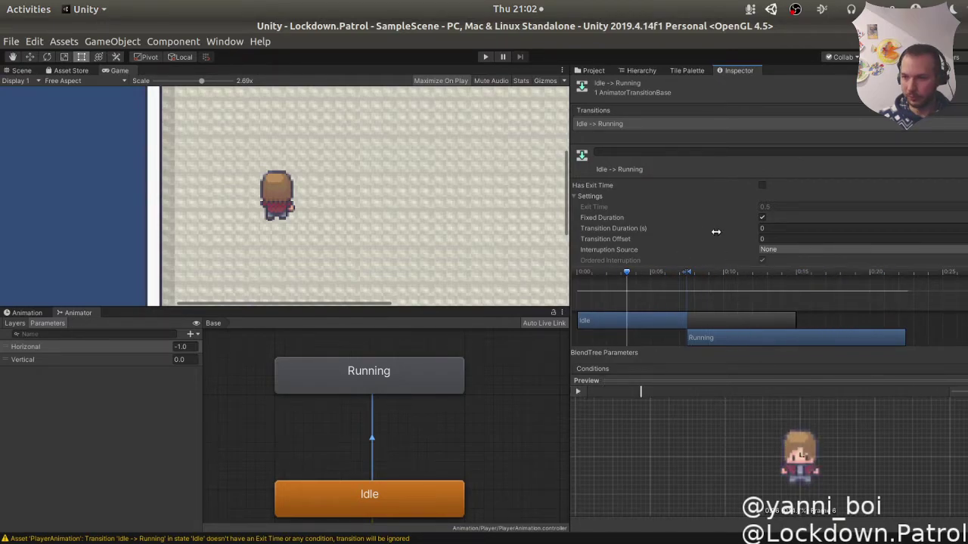
Add a condition to the Idle to Running transition and check which parameters it can use.
scroll(735, 234, "down", 3)
scroll(741, 232, "down", 2)
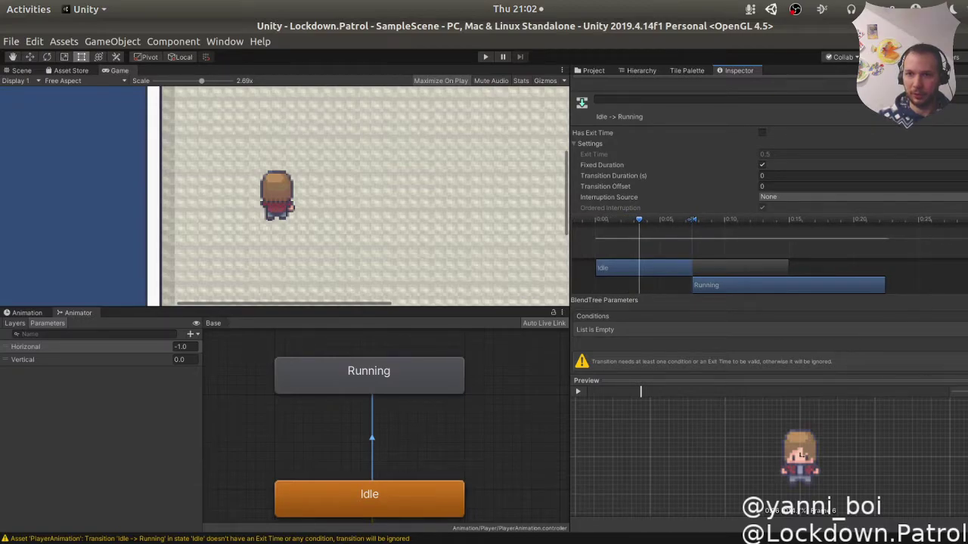
left_click(792, 340)
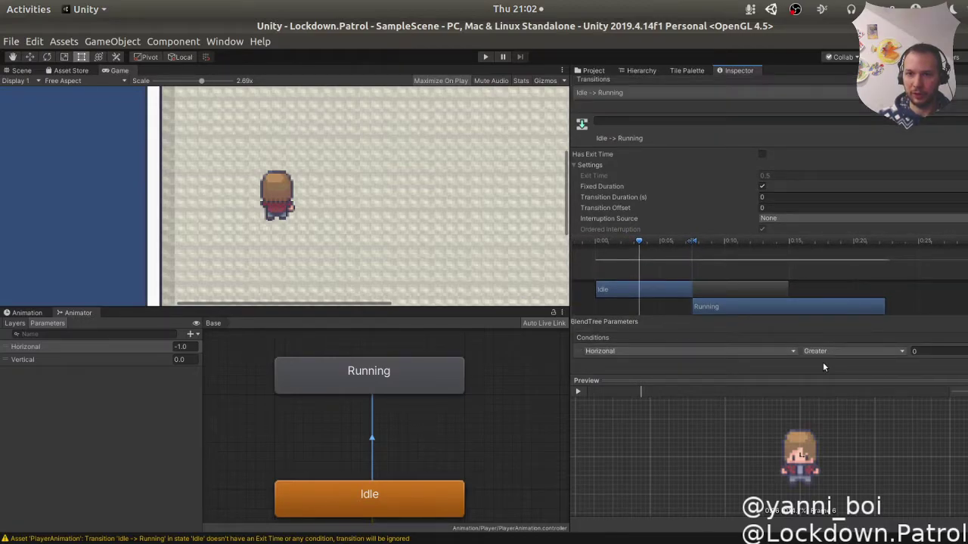
left_click(753, 351)
left_click(753, 351)
left_click(753, 350)
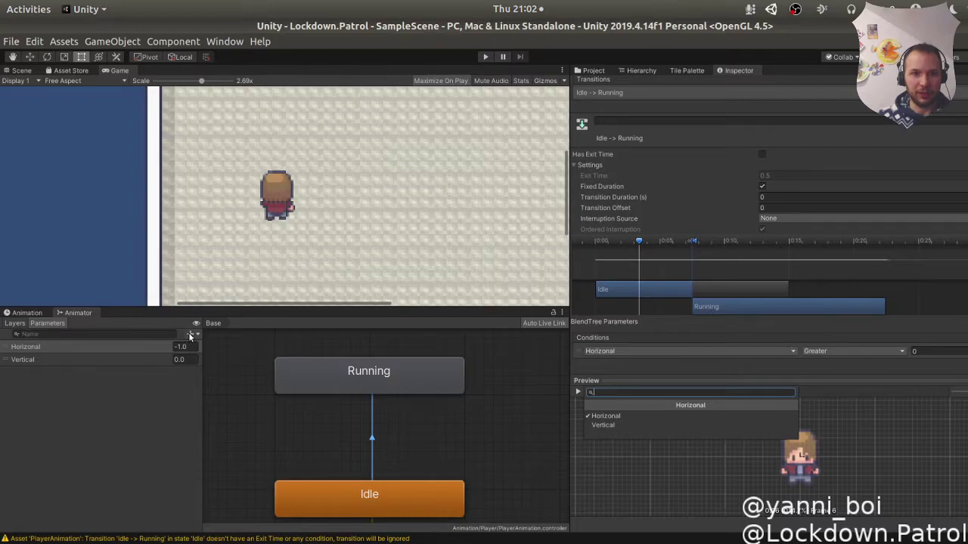
left_click(126, 413)
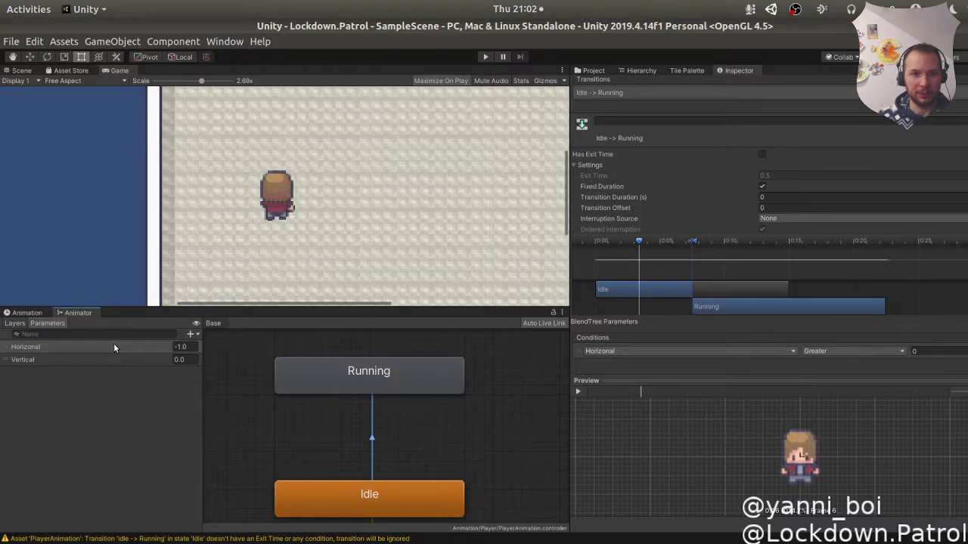
Add a float parameter named Speed to the animator.
left_click(193, 333)
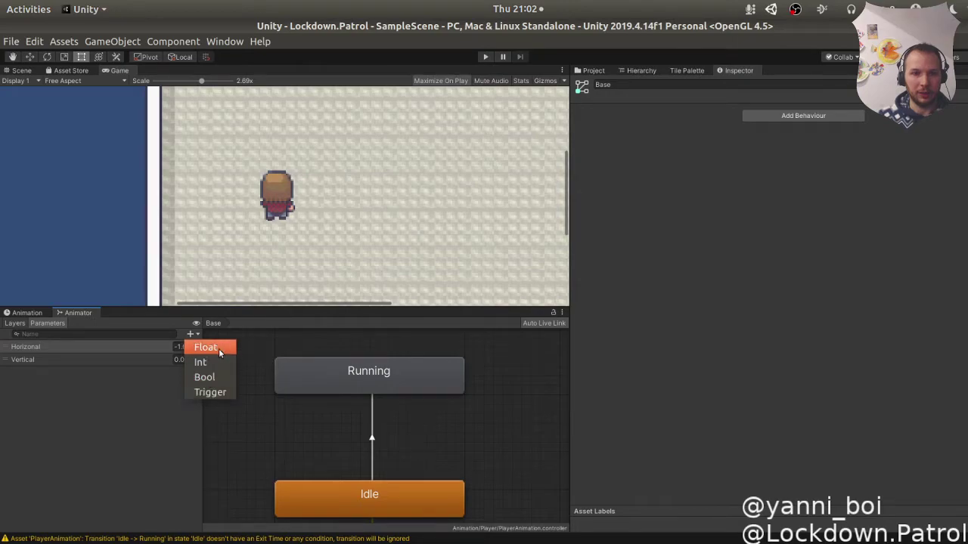
left_click(214, 349)
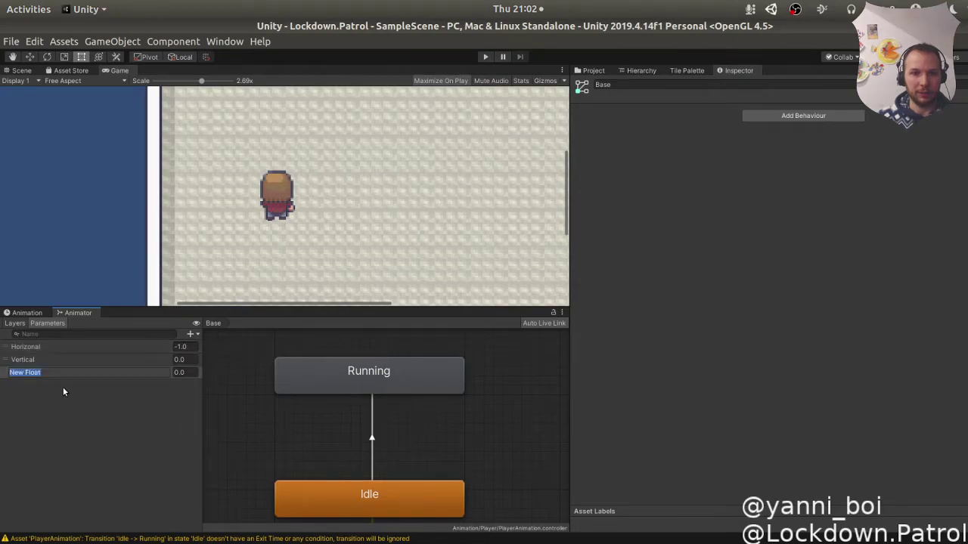
type("Speed")
key("Return")
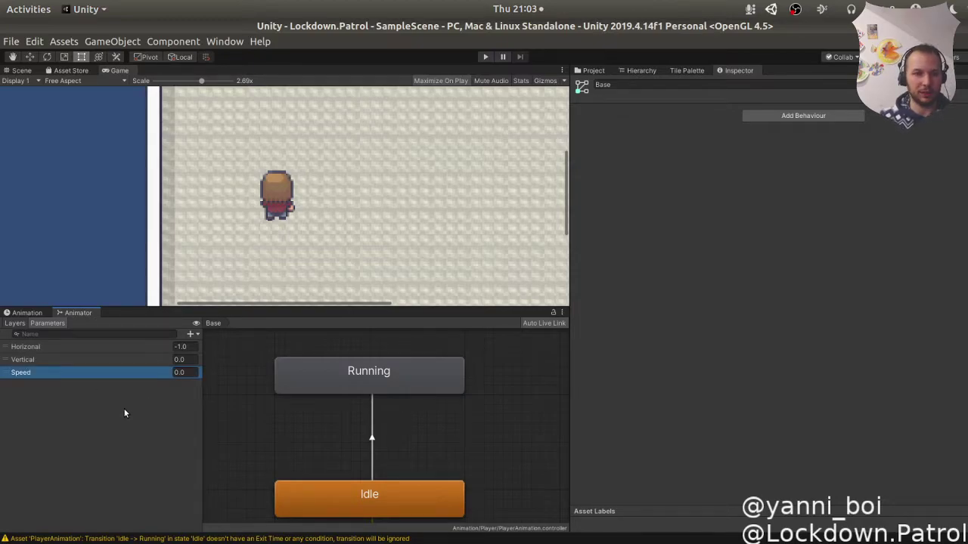
Set the Idle to Running transition's condition to Speed Greater 0.01.
left_click(371, 439)
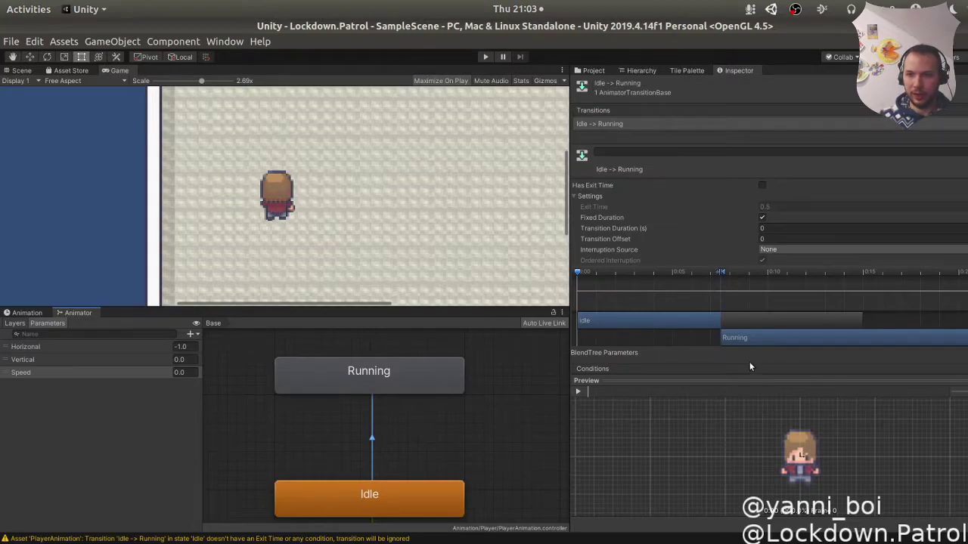
scroll(749, 367, "down", 1)
left_click(680, 351)
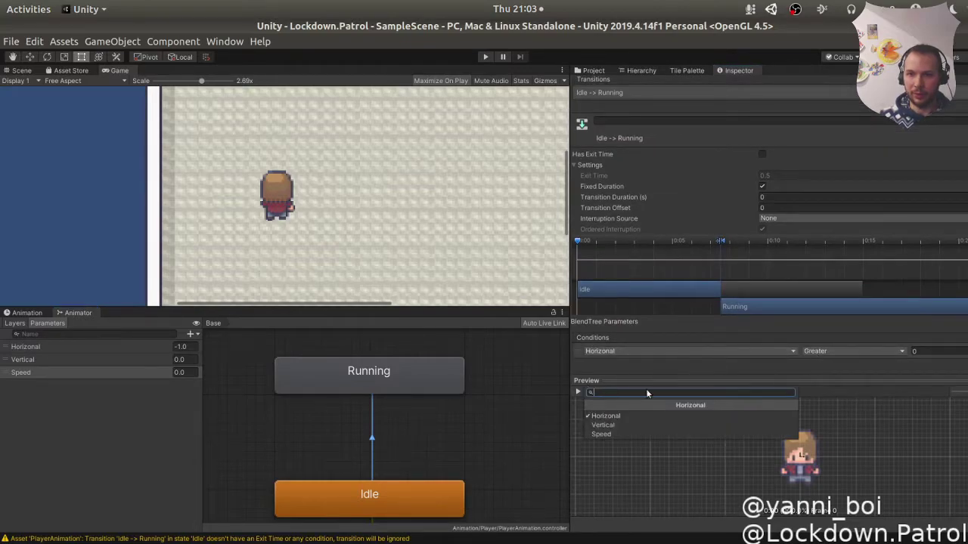
left_click(615, 436)
left_click(938, 351)
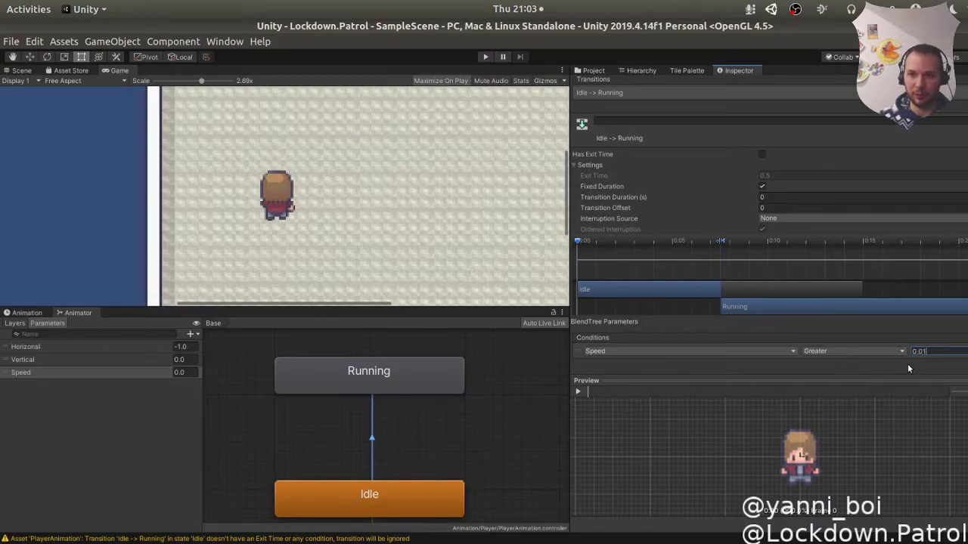
Create a transition from Running back to Idle and show its settings.
right_click(384, 380)
left_click(415, 383)
left_click(385, 484)
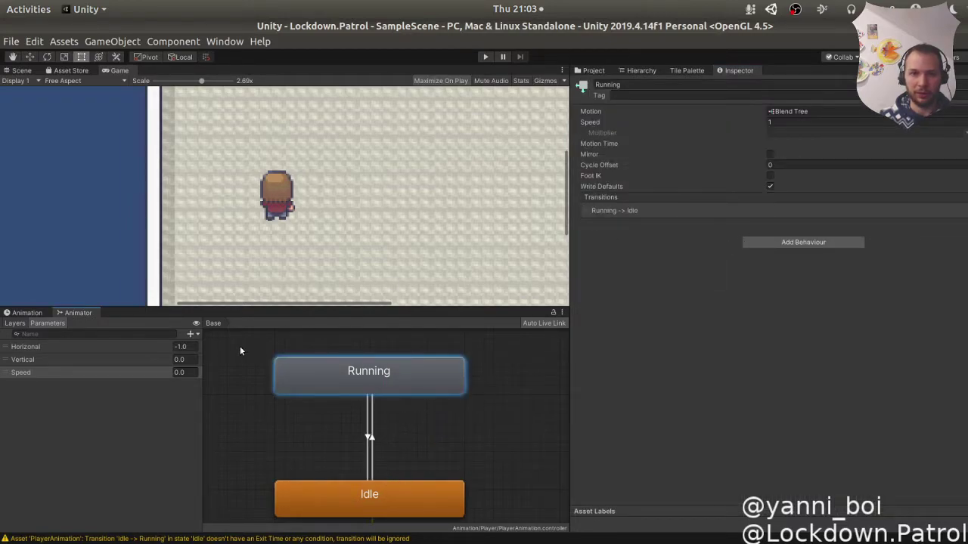
left_click(367, 439)
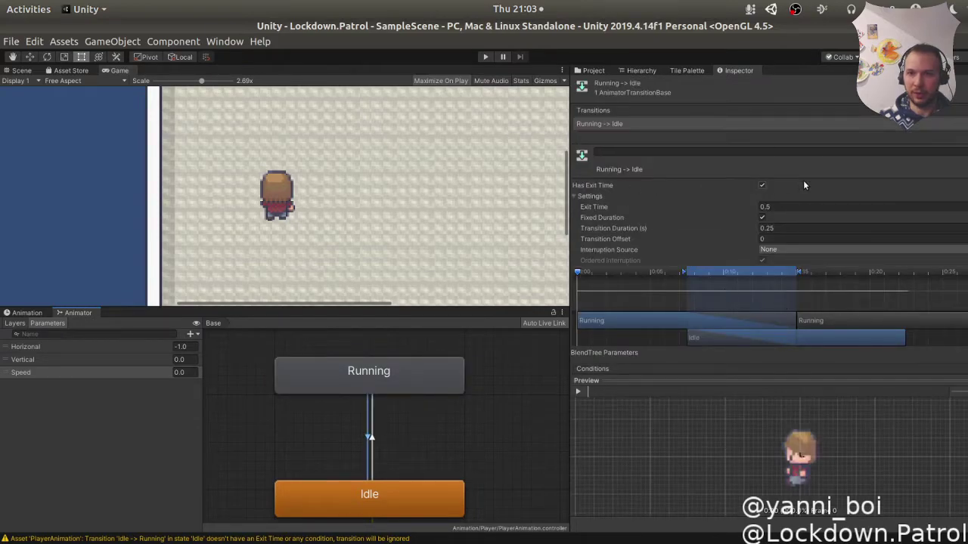
Turn off Has Exit Time for the Running to Idle transition and set its transition duration to 0 seconds.
left_click(762, 185)
left_click(778, 227)
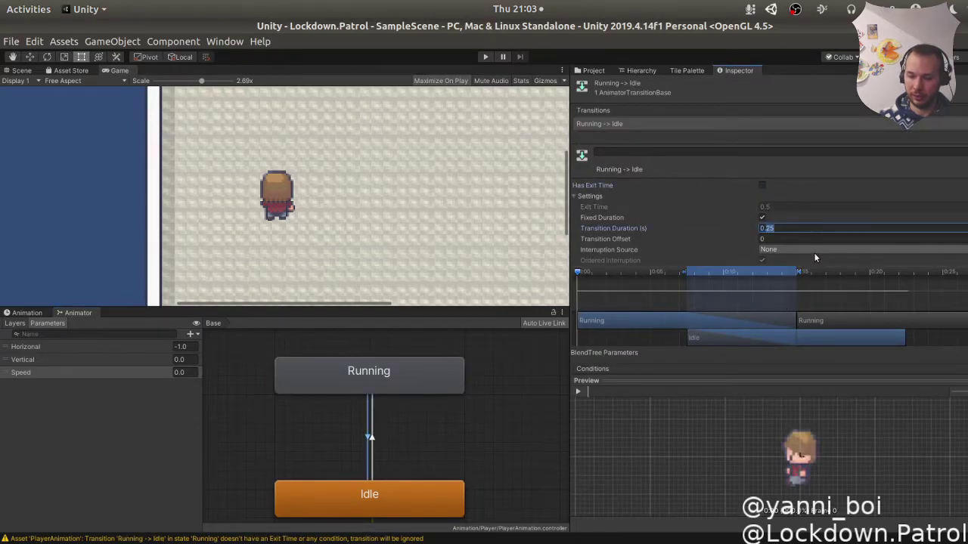
type("0")
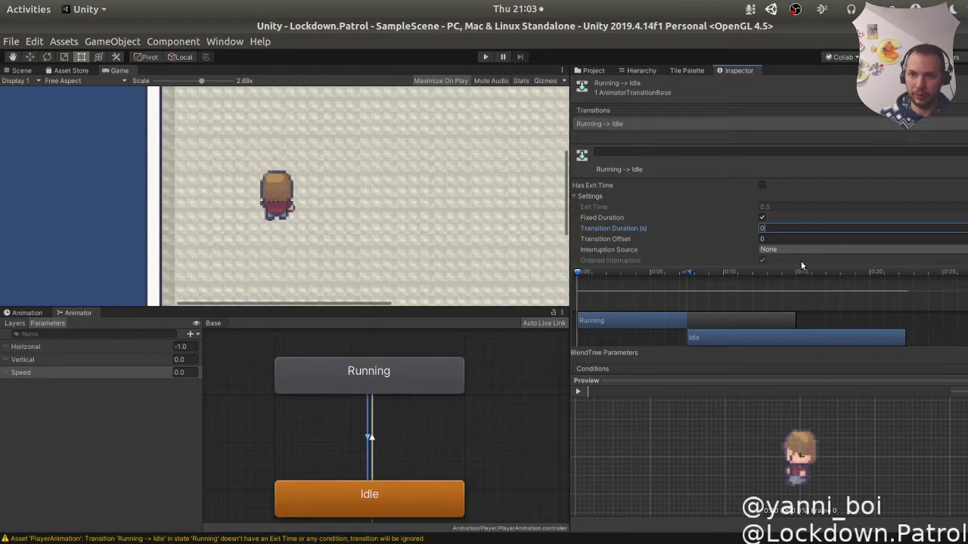
Add a condition to the Running to Idle transition and set it to Speed Less 0.01.
scroll(726, 203, "down", 2)
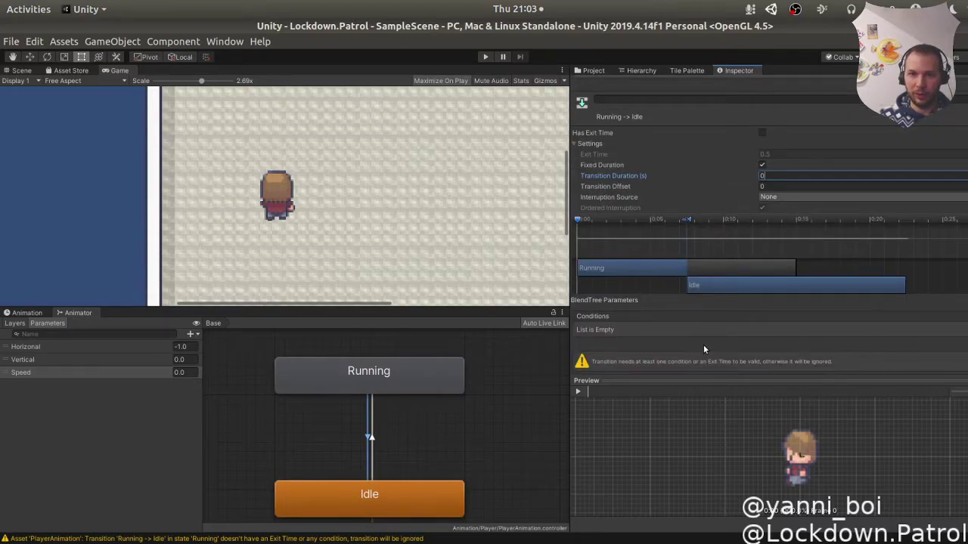
left_click(945, 339)
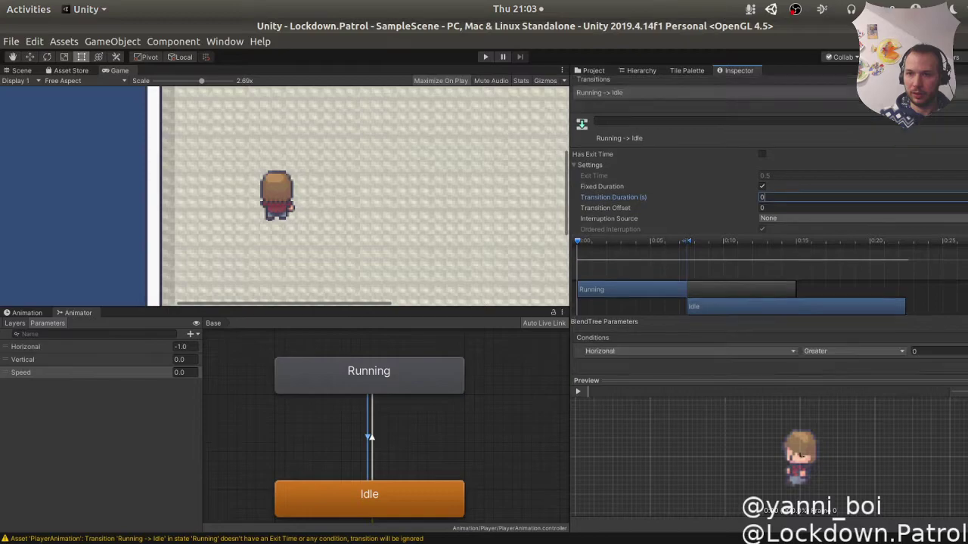
left_click(756, 351)
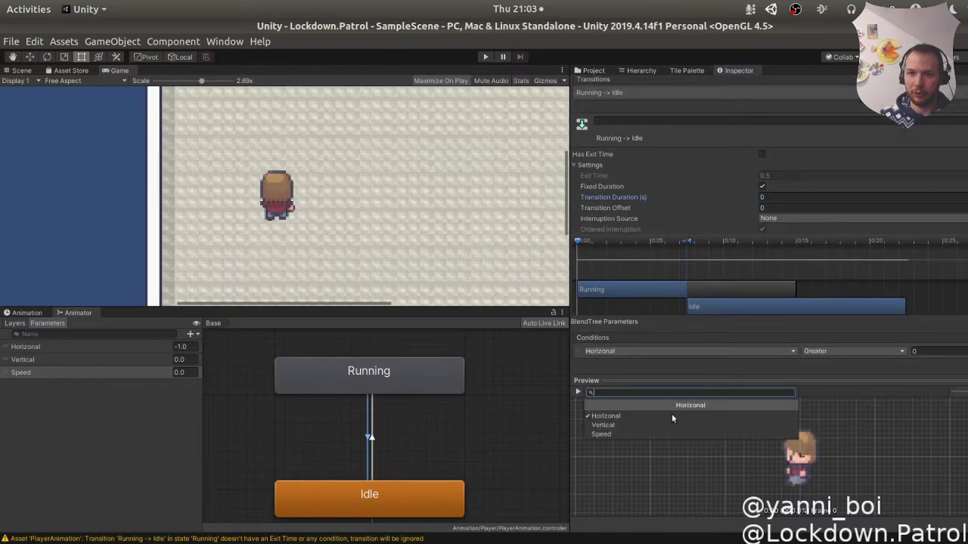
left_click(627, 433)
left_click(824, 351)
left_click(828, 378)
left_click(930, 351)
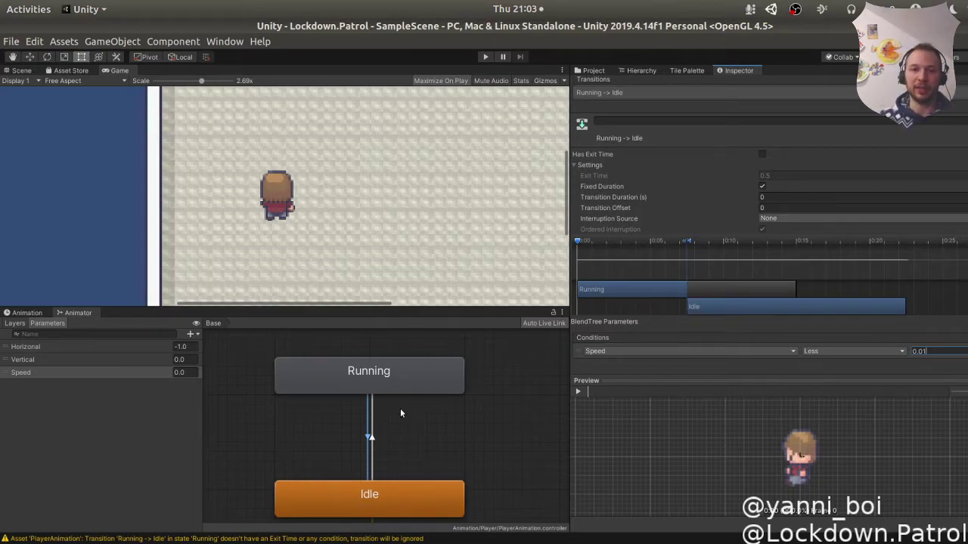
left_click(398, 375)
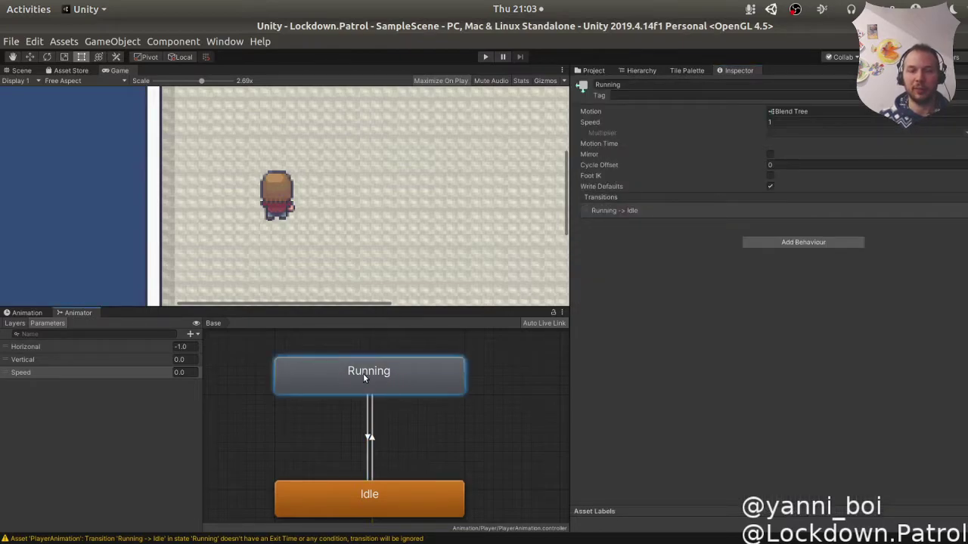
left_click(345, 501)
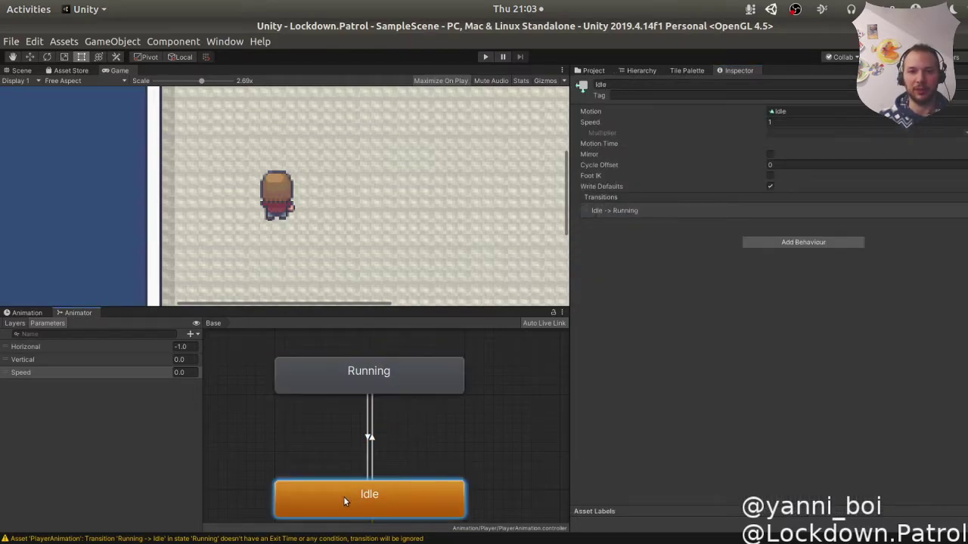
left_click(394, 437)
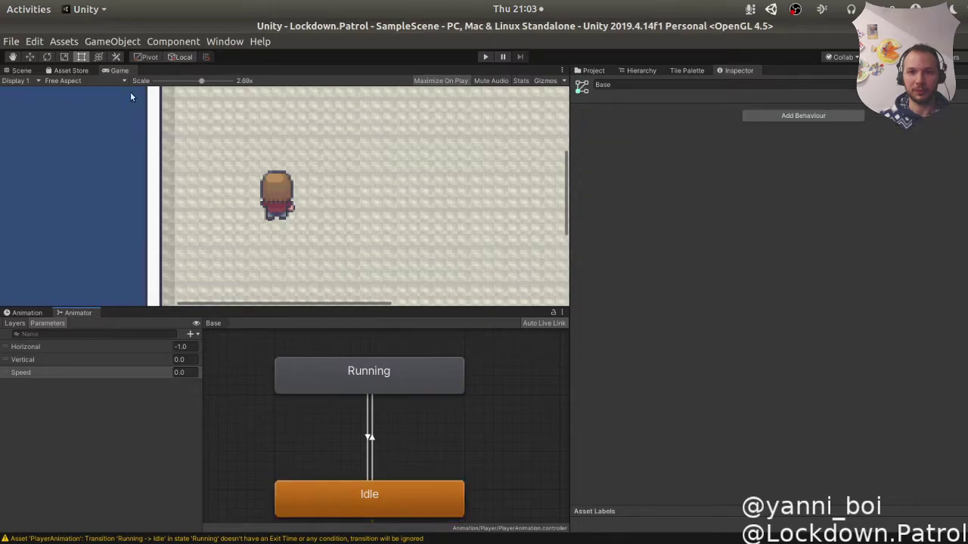
left_click(28, 376)
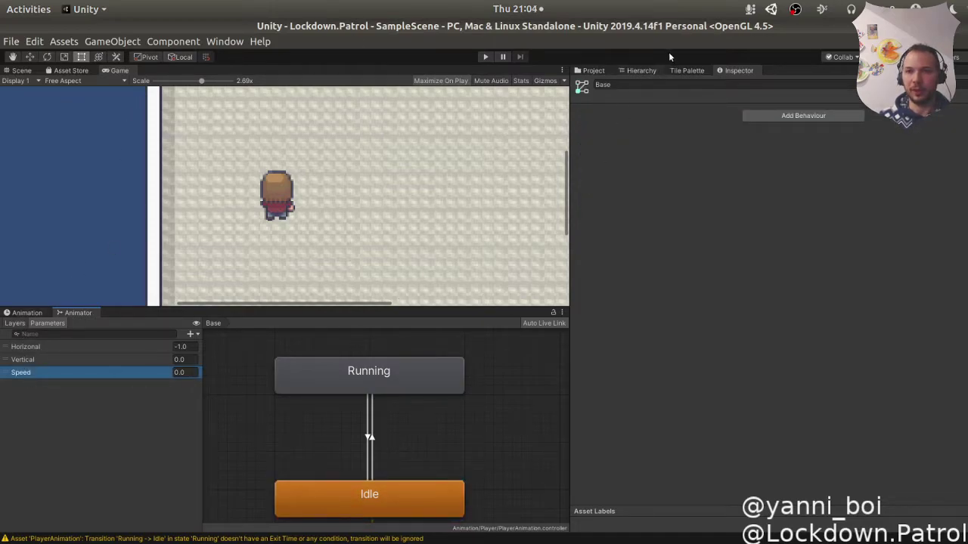
Open the PlayerMovement script from the project's Scripts folder in JetBrains Rider.
left_click(594, 71)
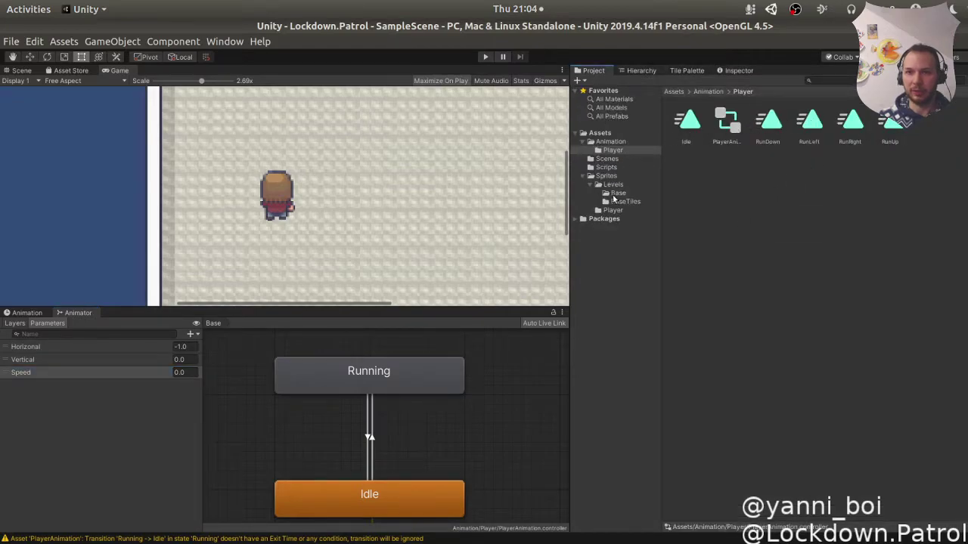
left_click(607, 168)
double_click(690, 125)
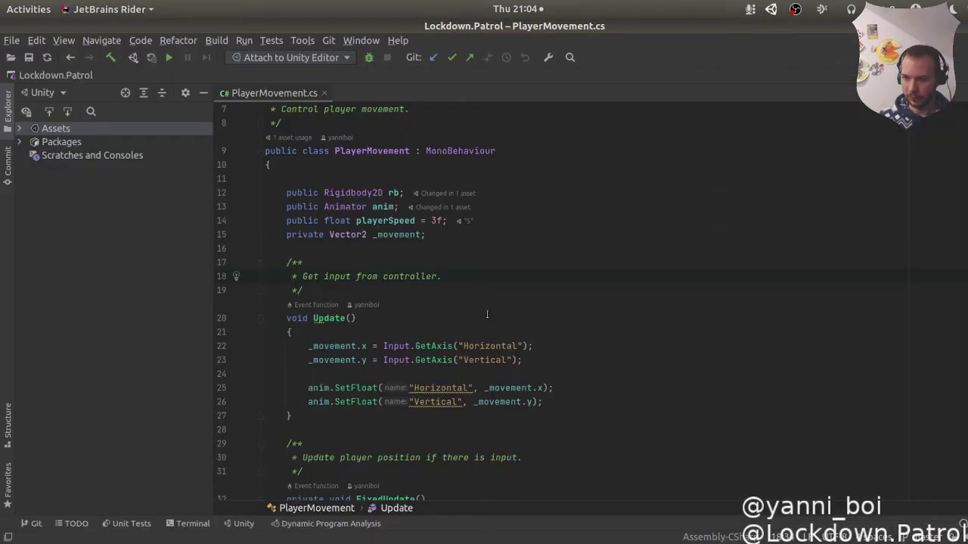
Duplicate the Vertical anim.SetFloat line in Update and change the copy's parameter name to "Speed".
scroll(423, 355, "down", 3)
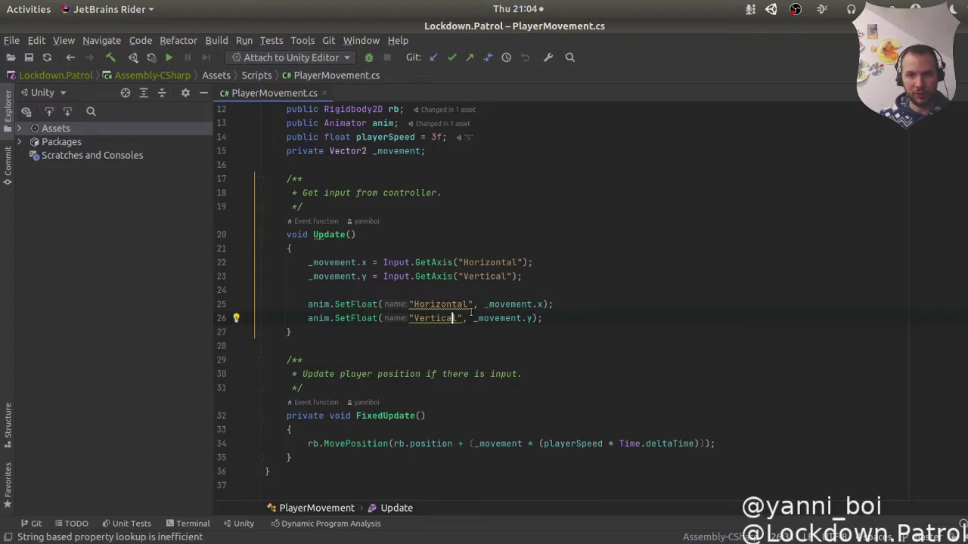
key("ctrl+d")
double_click(426, 332)
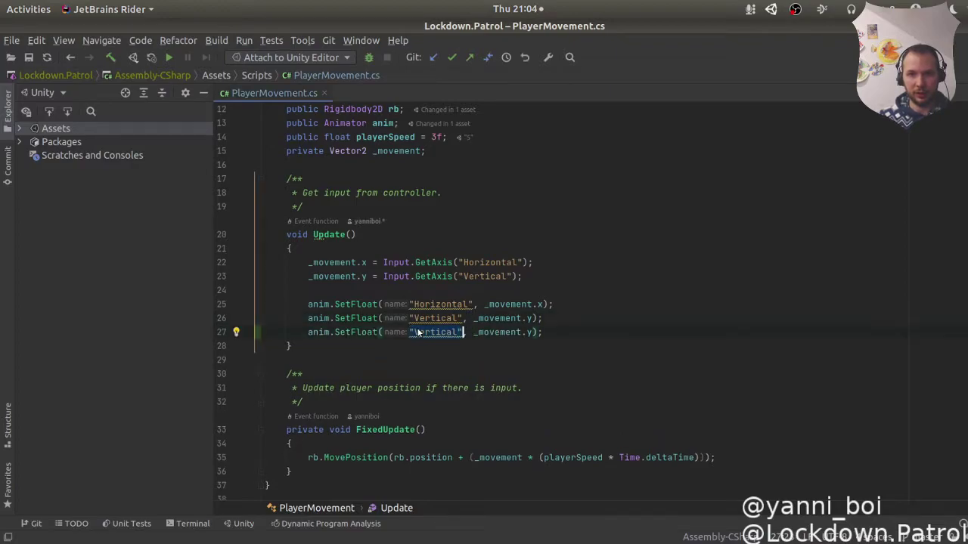
type("Speed")
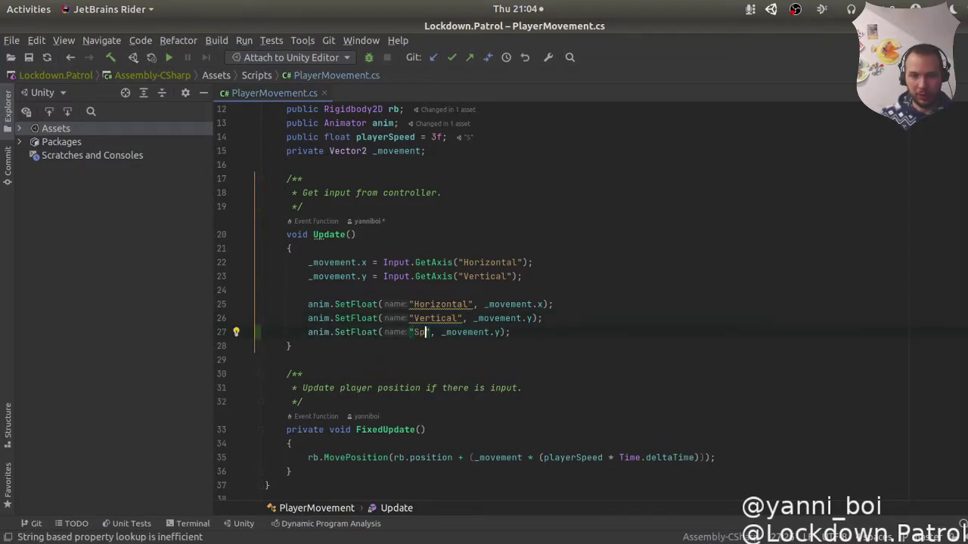
key("BackSpace")
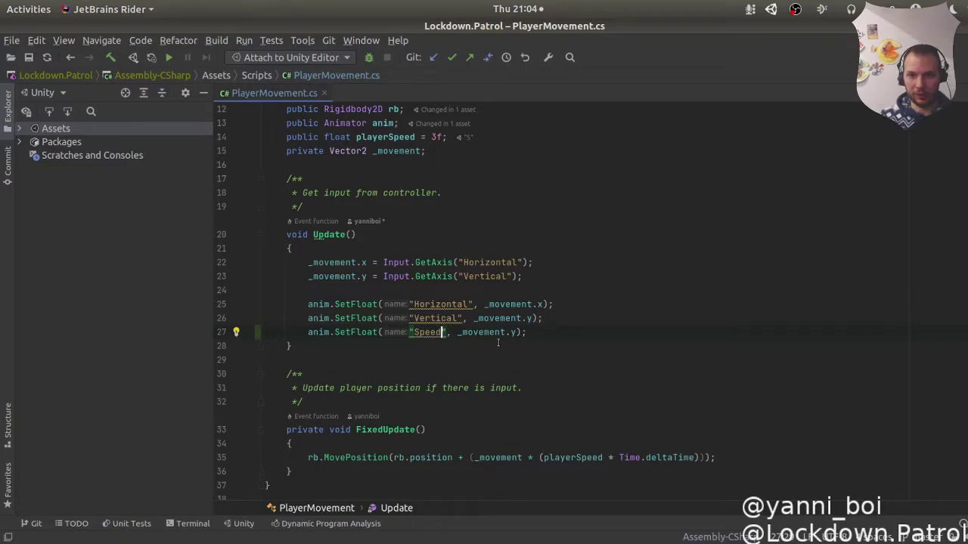
Pass _movement.sqrMagnitude as the value in the Speed SetFloat line and save the script.
double_click(514, 333)
type("mag")
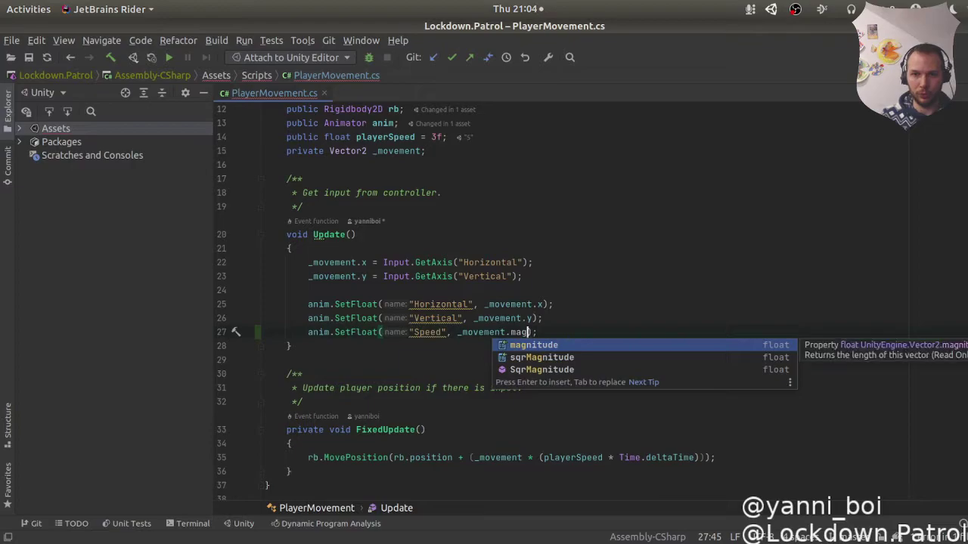
key("Down")
key("Return")
key("Up")
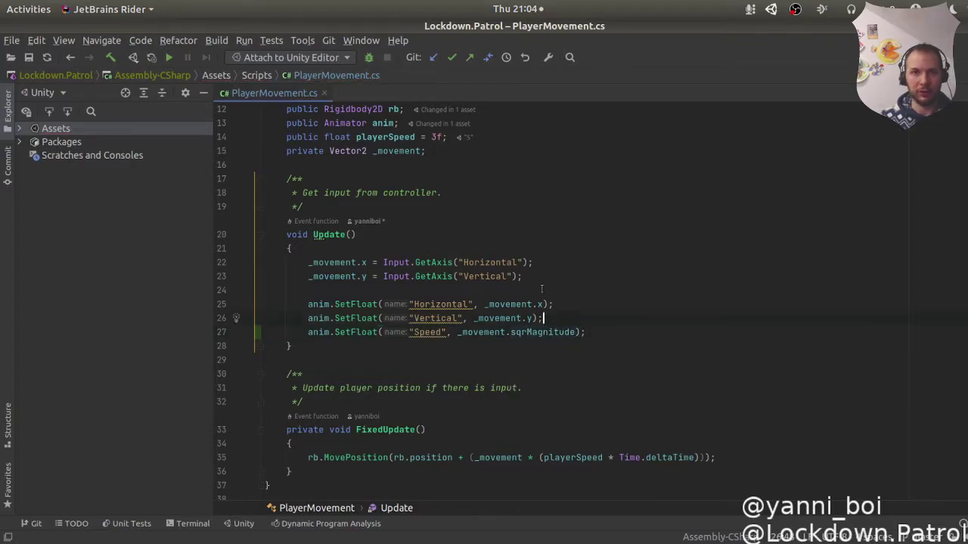
key("ctrl+s")
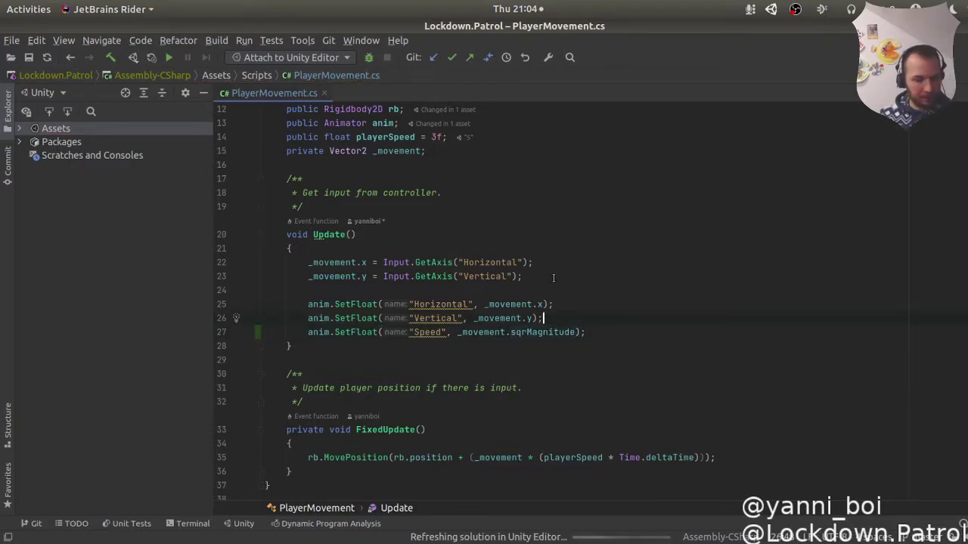
Switch to Unity and play-test the game, moving the player in all four directions to check the idle and running animations.
key("alt+Tab")
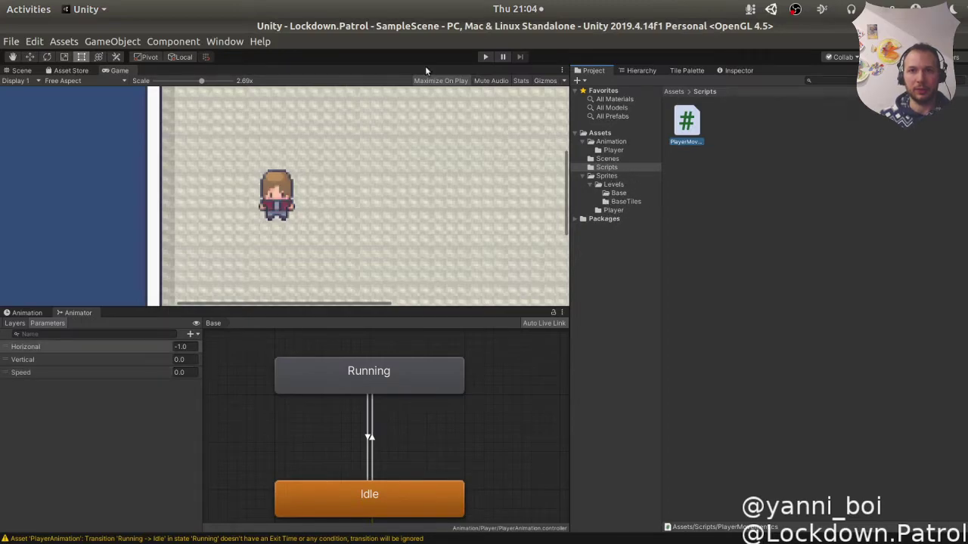
left_click(485, 57)
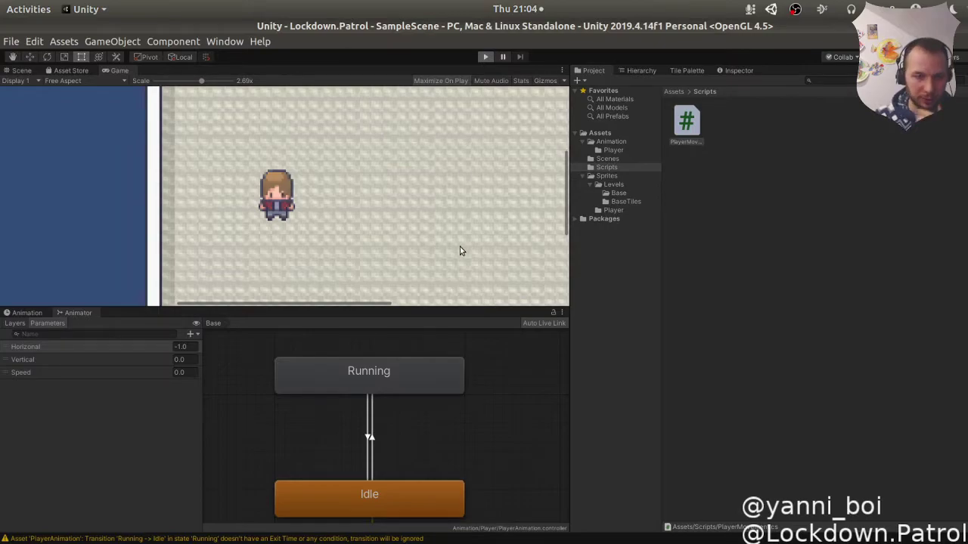
key("shift+space")
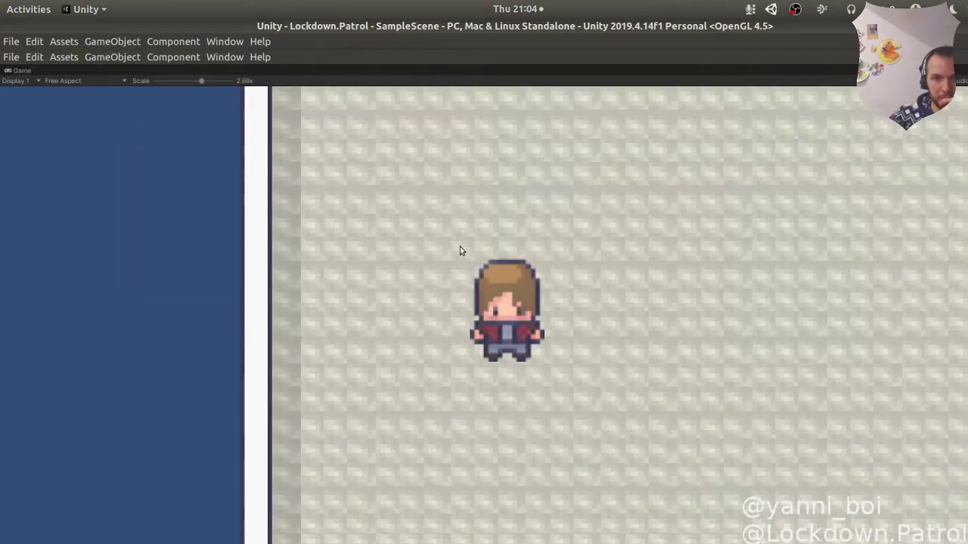
key("Right")
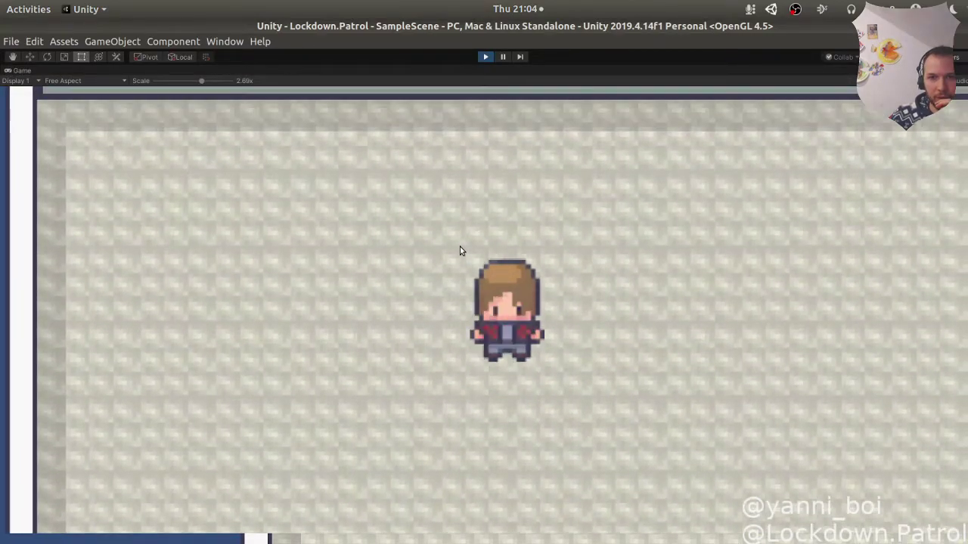
key("Up")
key("Left")
key("Down")
key("Right")
key("Right")
key("Up")
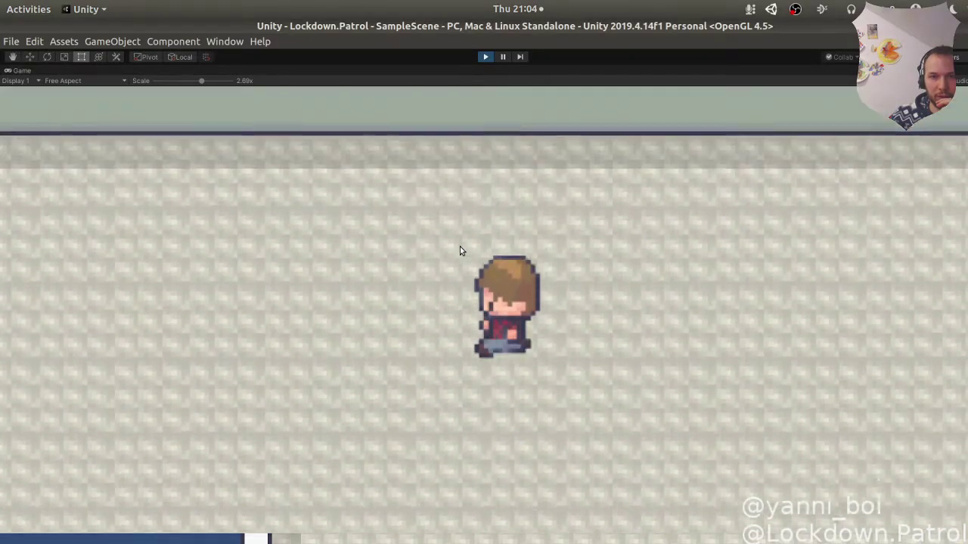
key("Left")
key("Right")
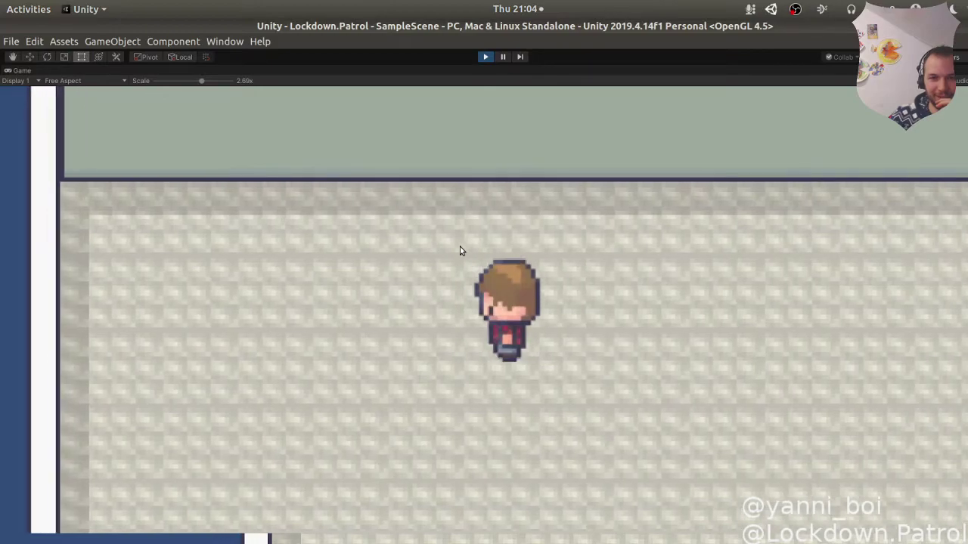
key("Left")
key("Right")
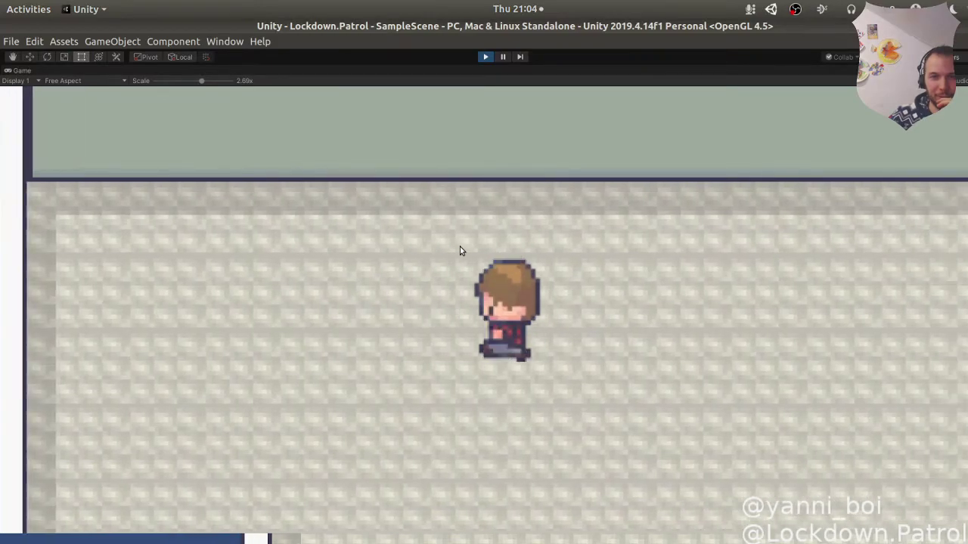
key("Left")
key("Down")
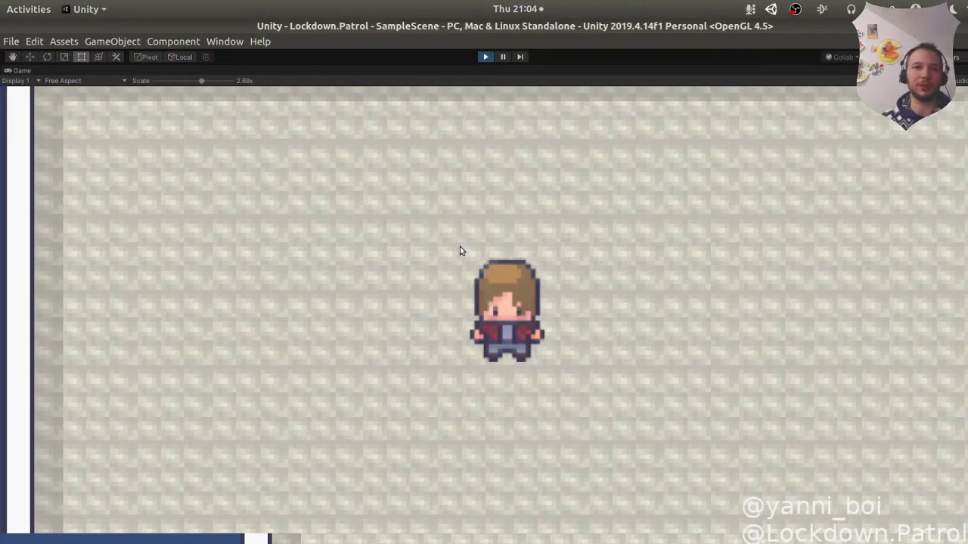
left_click(487, 59)
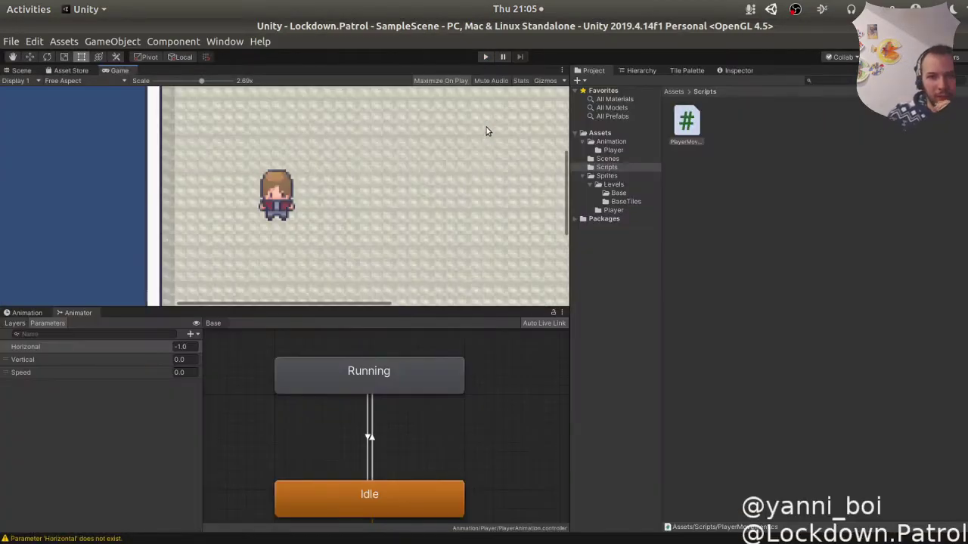
Examine the Running state's blend tree, checking its parameters, motion positions and how the blend point responds.
left_click(332, 373)
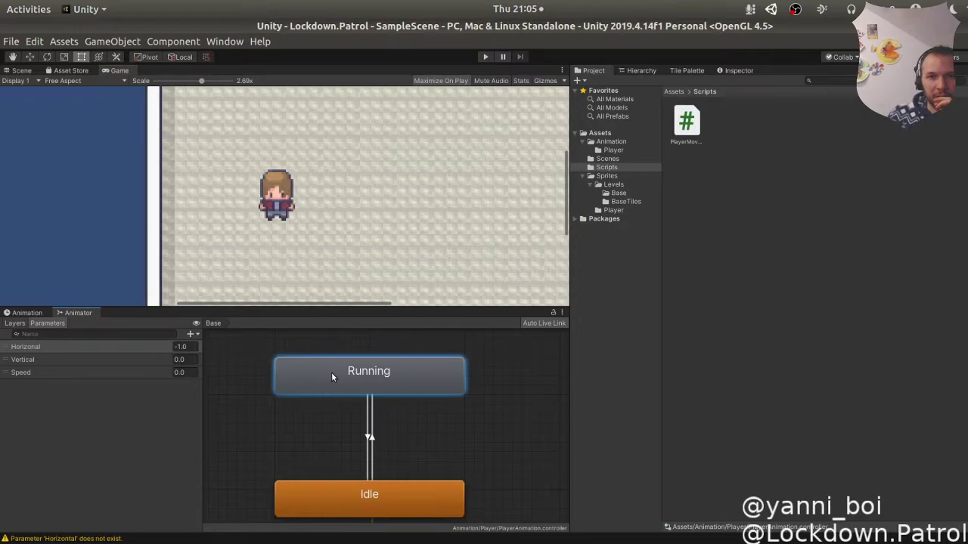
double_click(331, 376)
scroll(445, 431, "up", 5)
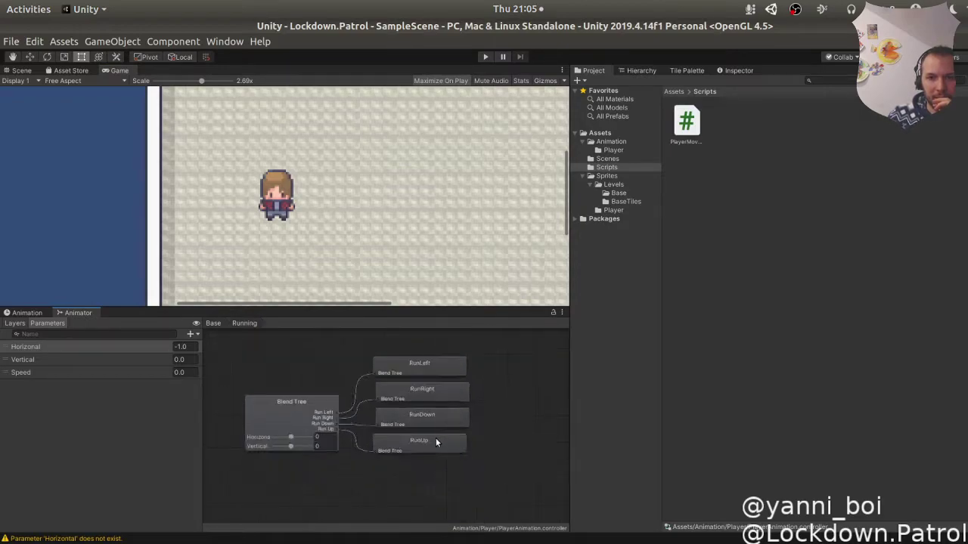
scroll(394, 484, "down", 2)
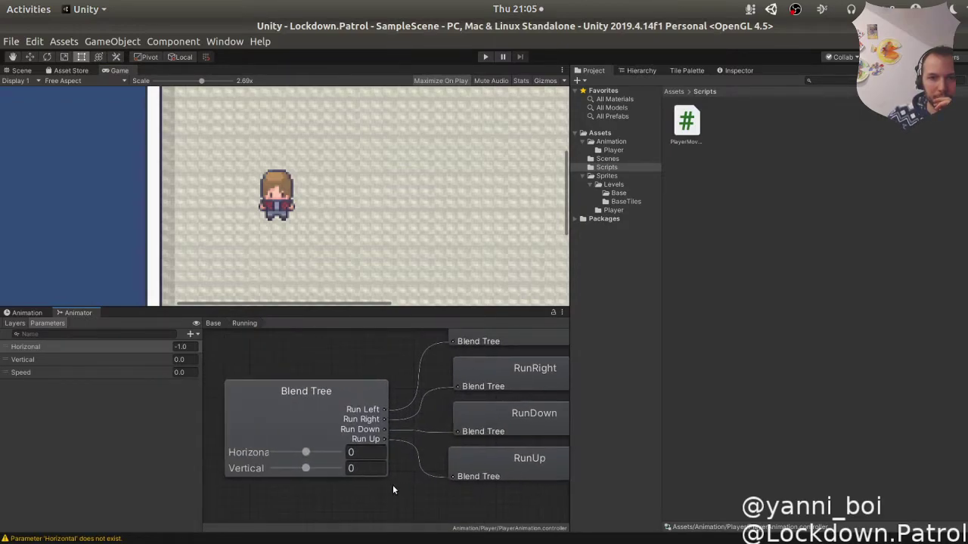
scroll(261, 453, "up", 2)
left_click(264, 403)
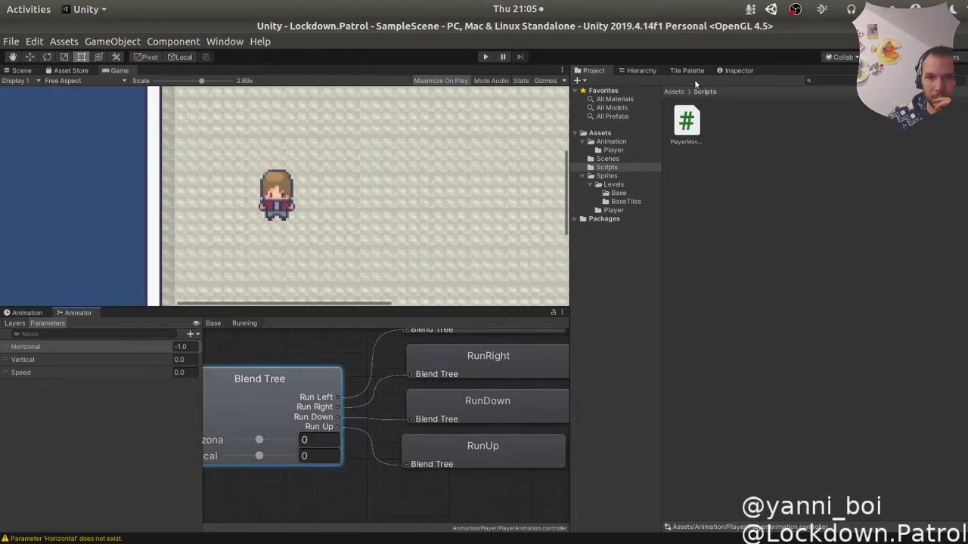
left_click(641, 71)
left_click(733, 71)
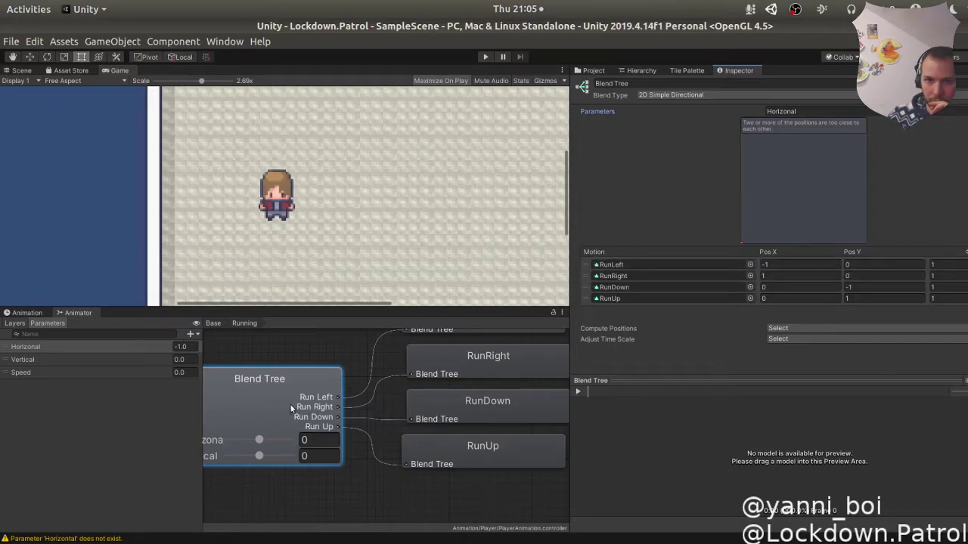
left_click(473, 358)
left_click(322, 377)
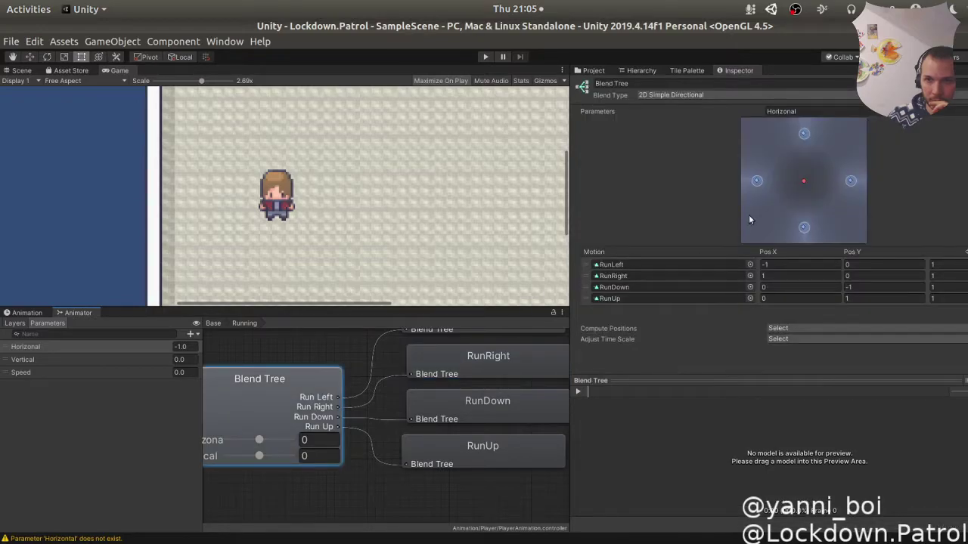
mouse_move(809, 180)
left_mouse_down()
mouse_move(747, 176)
mouse_move(758, 181)
mouse_move(815, 134)
mouse_move(843, 187)
mouse_move(796, 233)
mouse_move(802, 178)
left_mouse_up()
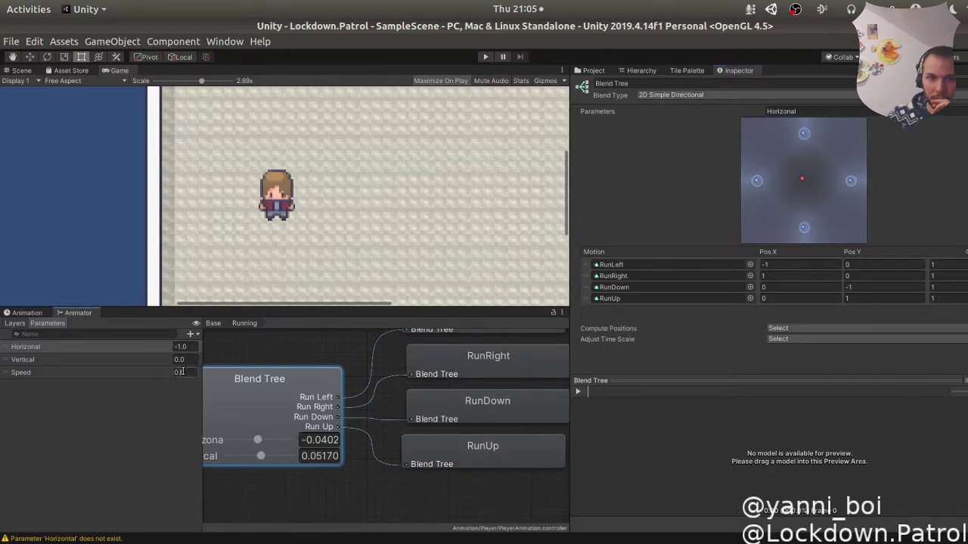
Reset the default value of the animator's Horizonal parameter to 0, keeping Speed at 0.
key("BackSpace")
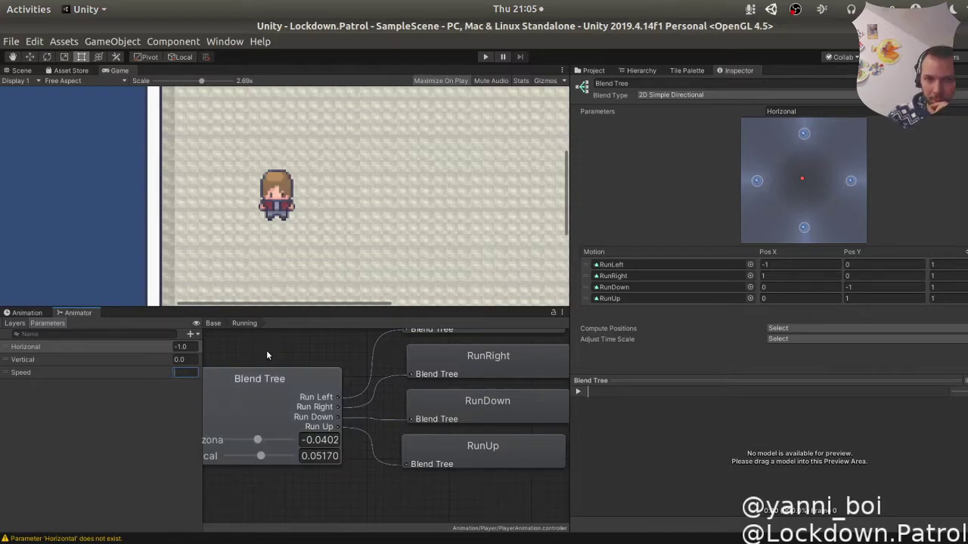
left_click(189, 347)
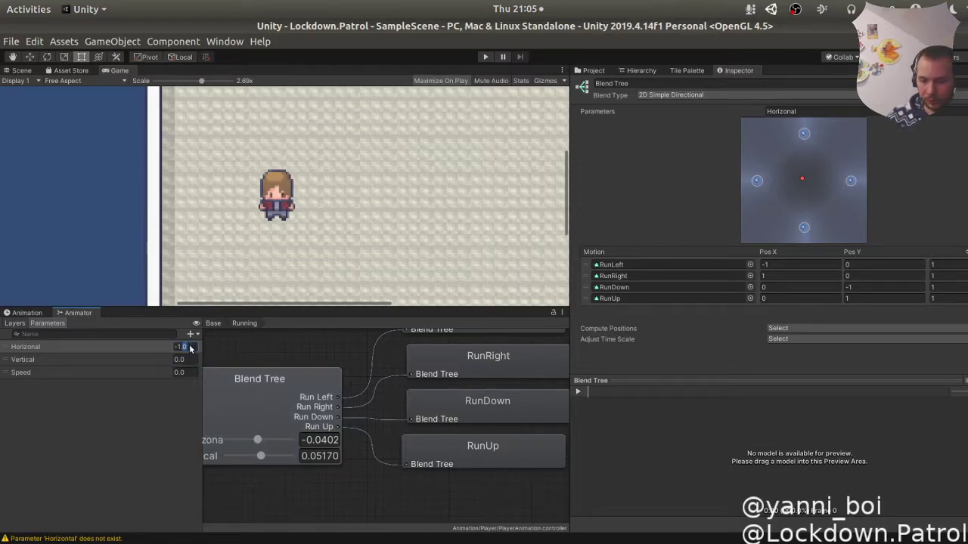
type("0")
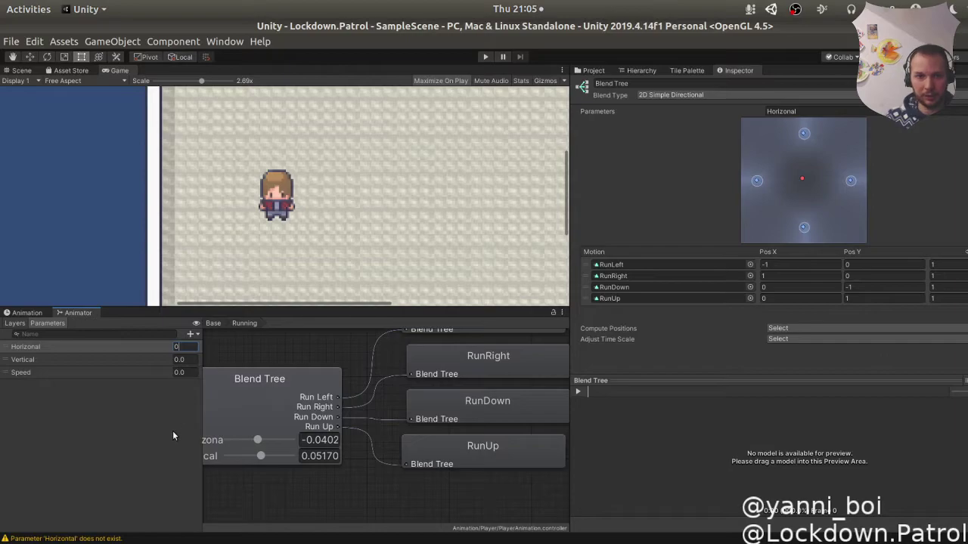
key("Return")
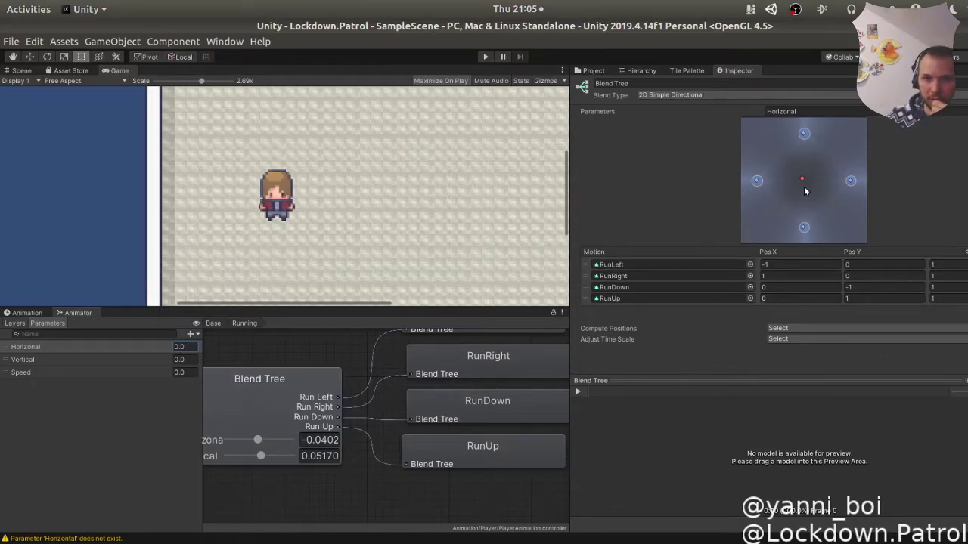
Set the Speed parameter to 1 and move the blend point between RunRight and RunDown to test the blend tree.
mouse_move(803, 178)
left_mouse_down()
mouse_move(771, 189)
mouse_move(802, 178)
left_mouse_up()
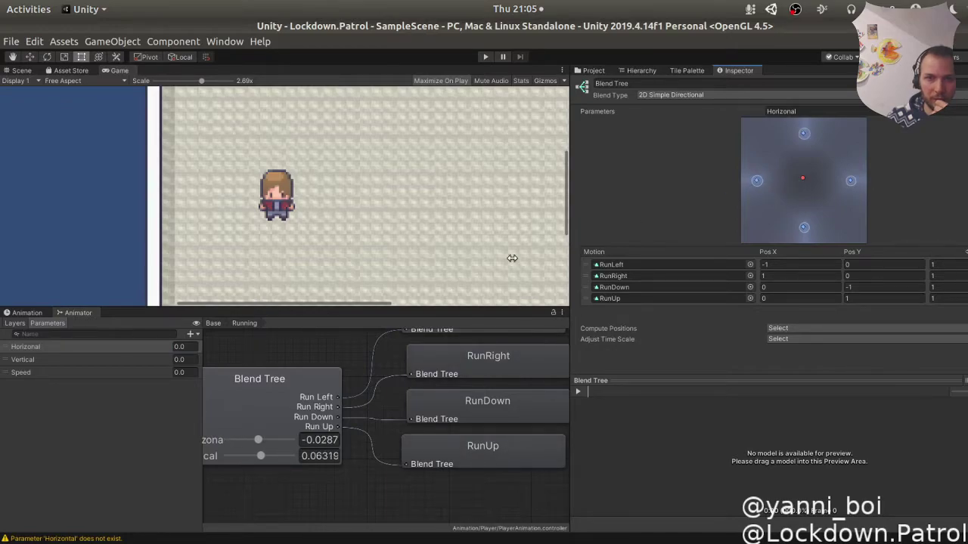
left_click(180, 372)
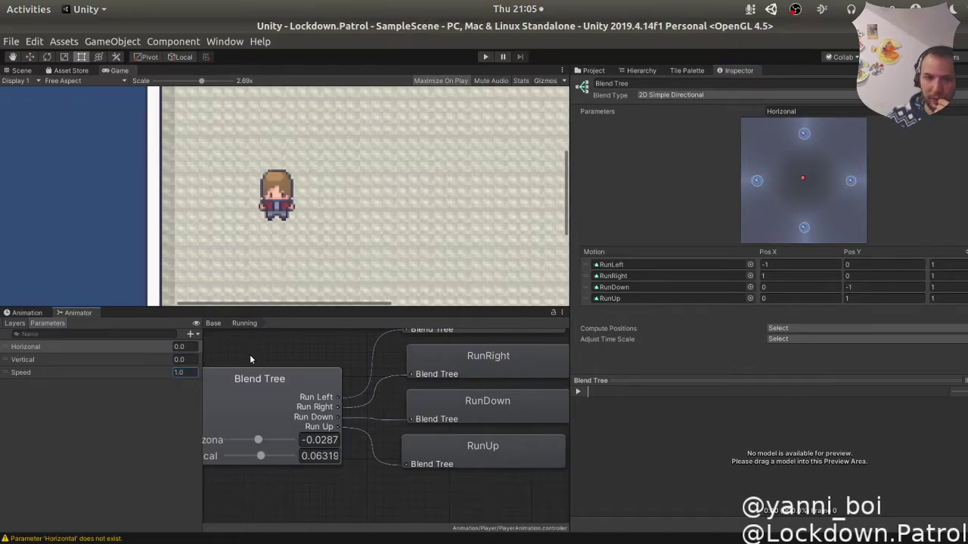
mouse_move(815, 183)
left_mouse_down()
mouse_move(760, 188)
mouse_move(807, 180)
mouse_move(828, 196)
mouse_move(750, 195)
mouse_move(795, 142)
mouse_move(813, 221)
mouse_move(759, 169)
mouse_move(834, 190)
mouse_move(766, 196)
mouse_move(829, 180)
mouse_move(828, 195)
left_mouse_up()
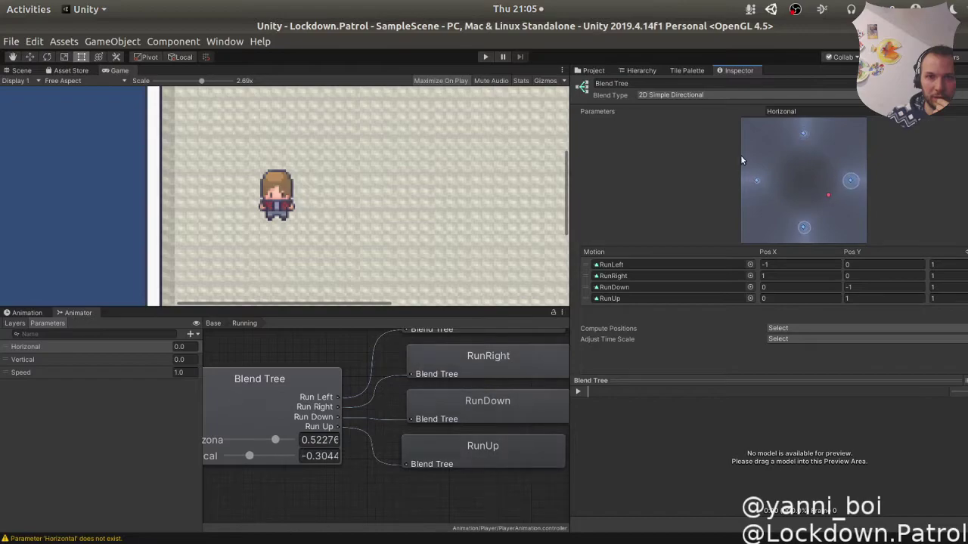
Inspect the Player object's Player Movement and Animator component settings.
left_click(590, 70)
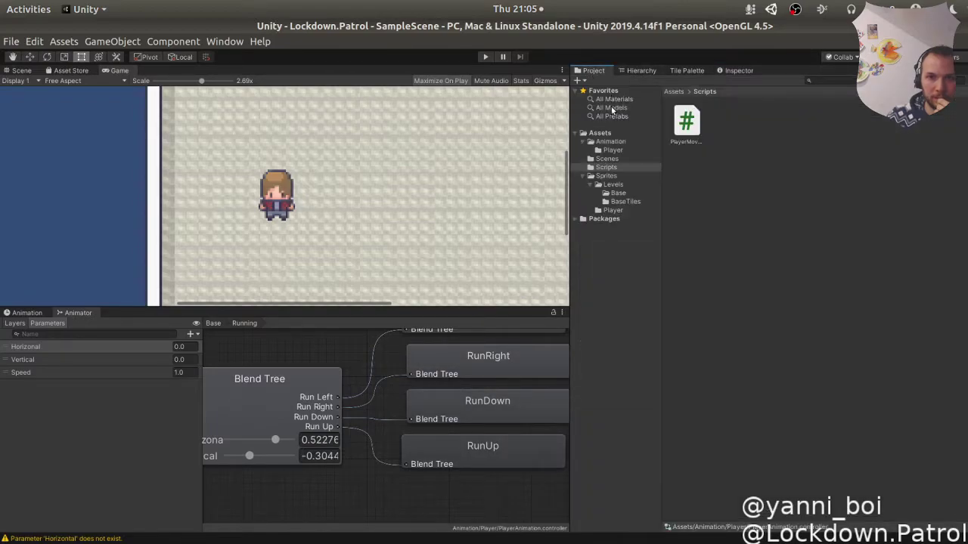
left_click(641, 70)
left_click(622, 108)
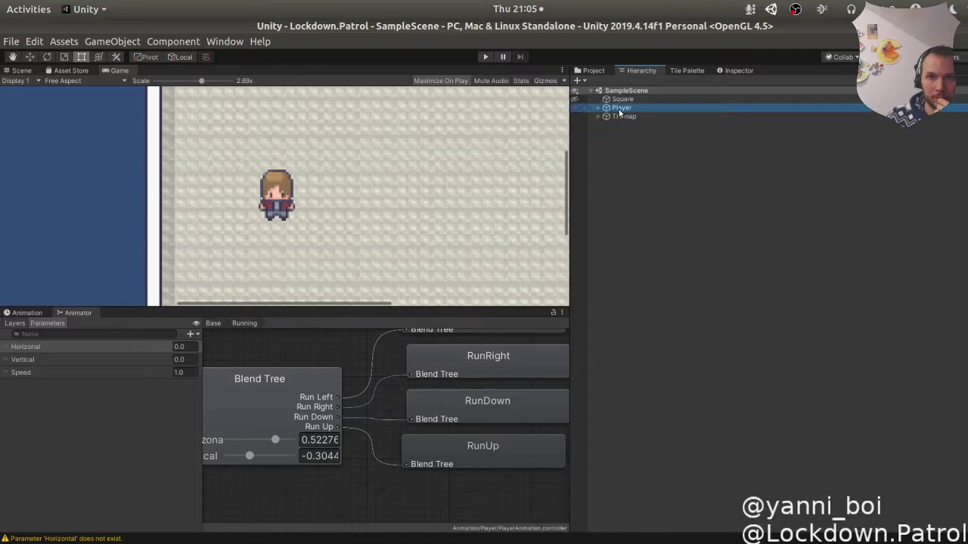
left_click(721, 70)
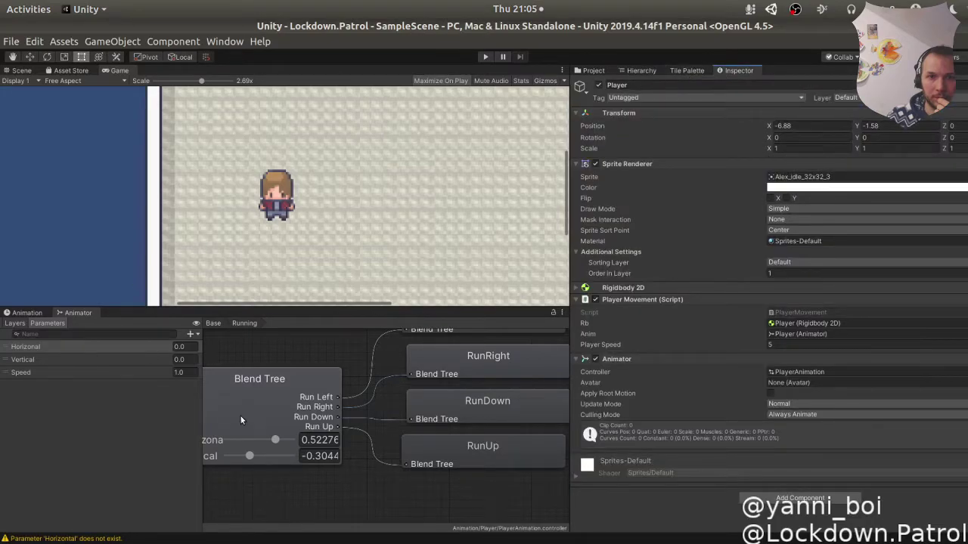
Reselect the Running blend tree, move its blend point back near the centre and set the Speed parameter to 0.
left_click(239, 419)
left_click_drag(837, 193, 804, 175)
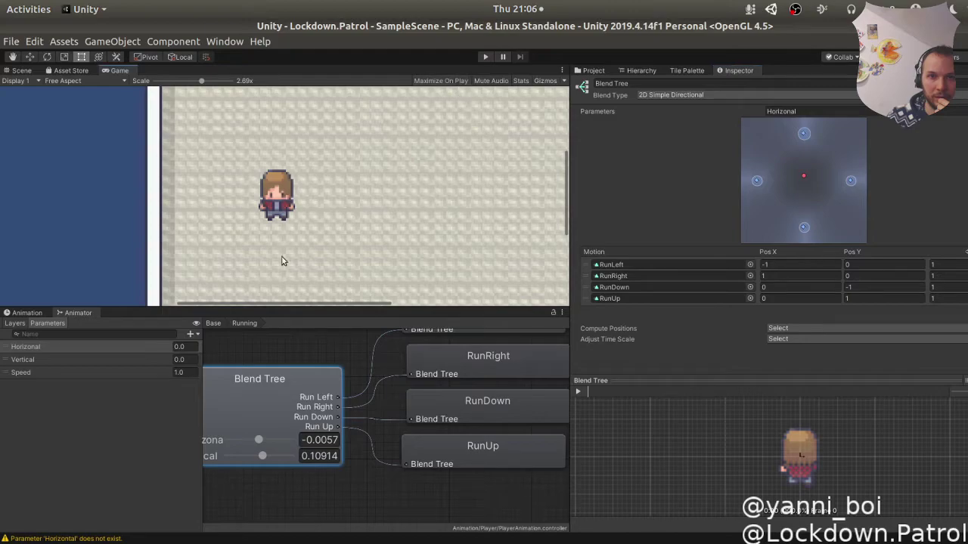
type("0")
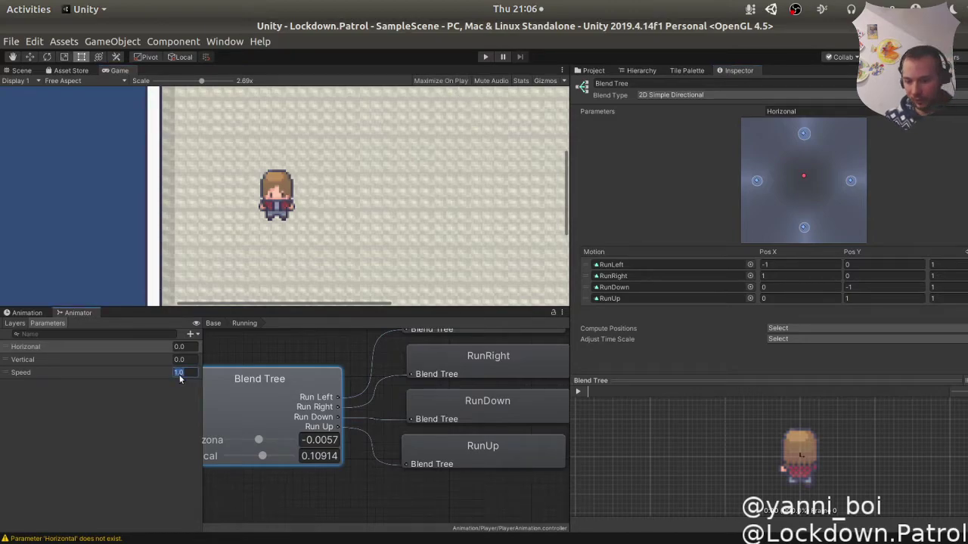
key("Return")
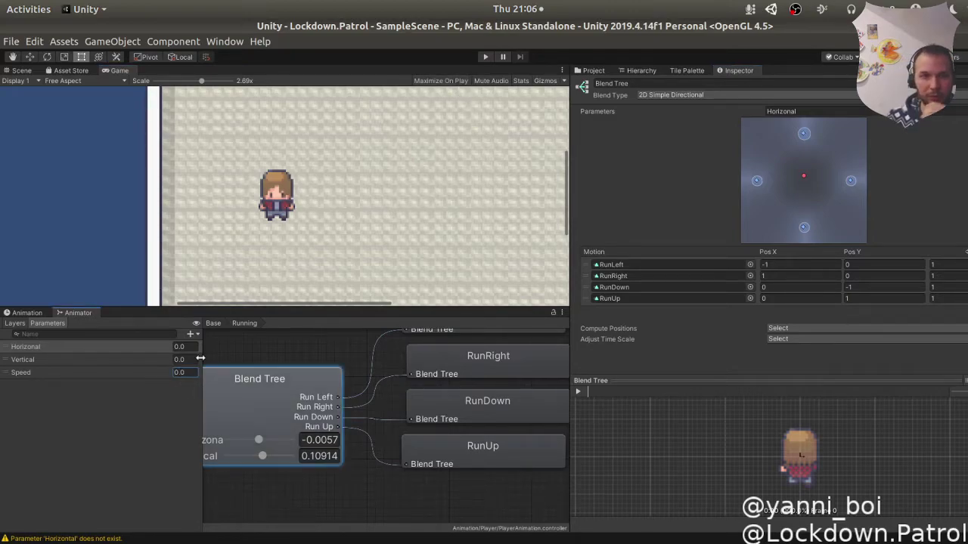
Play-test the game, moving the player in all directions while checking how the Horizonal, Vertical and Speed parameters respond, and stop it.
left_click(488, 57)
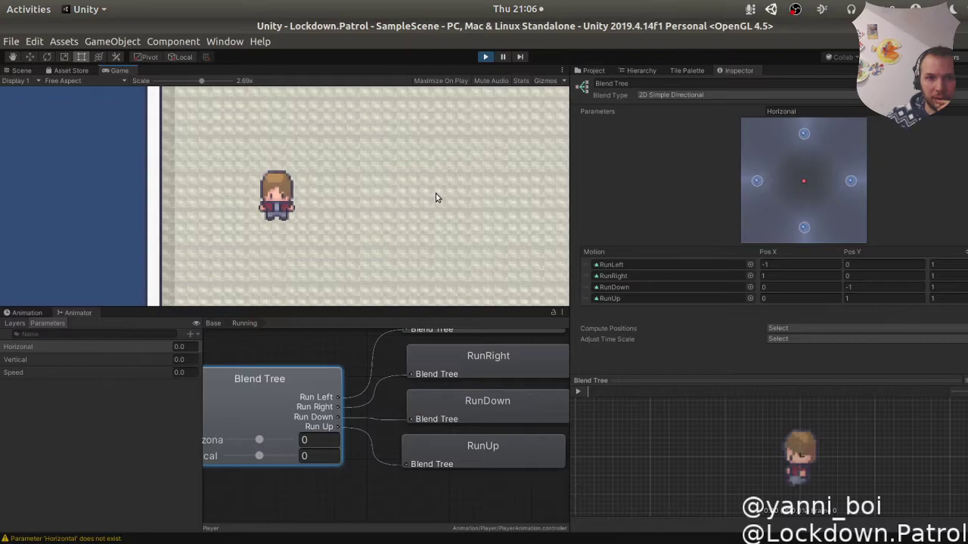
key("a")
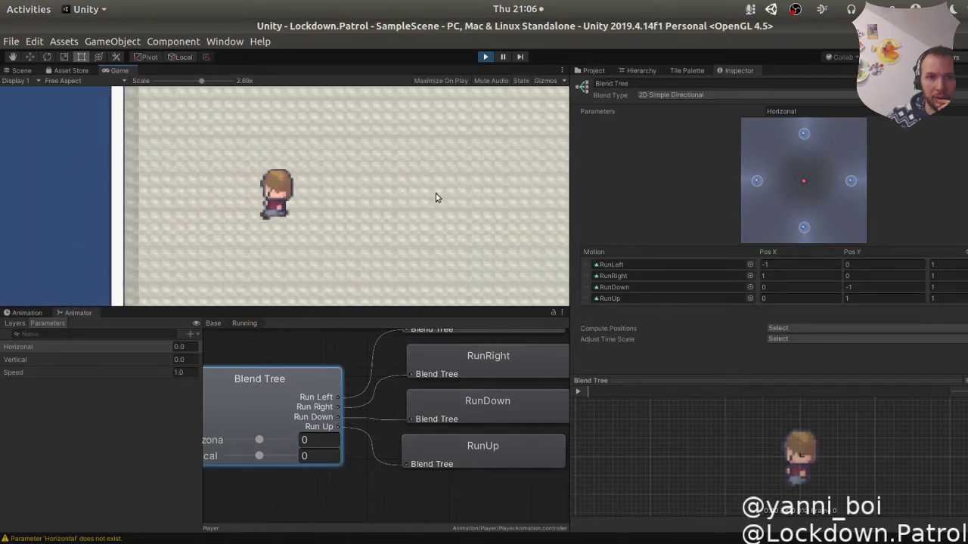
key("w")
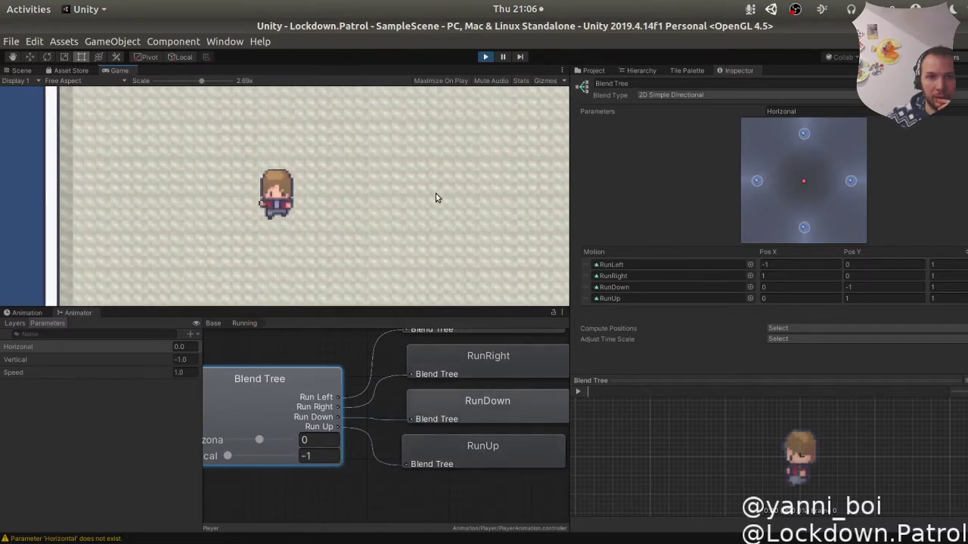
key("s")
key("w")
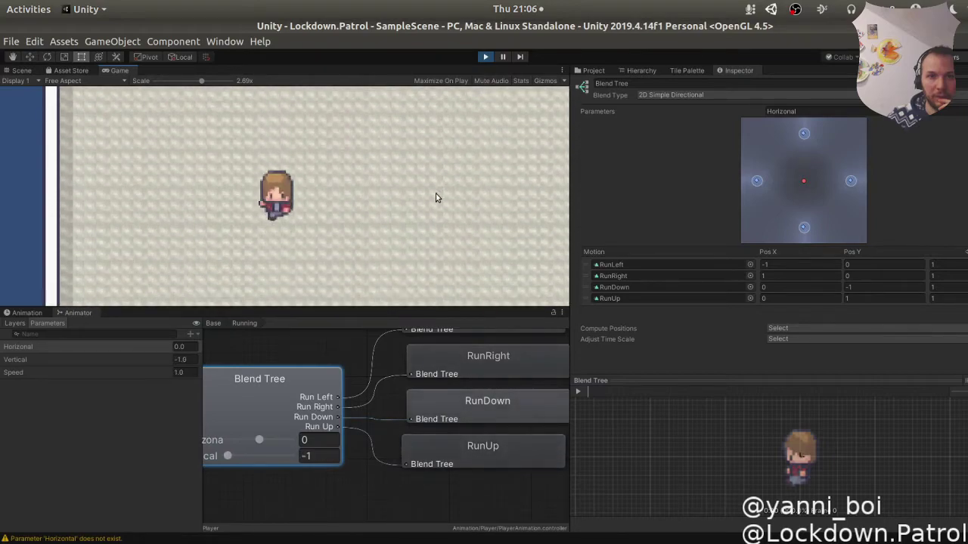
key("s")
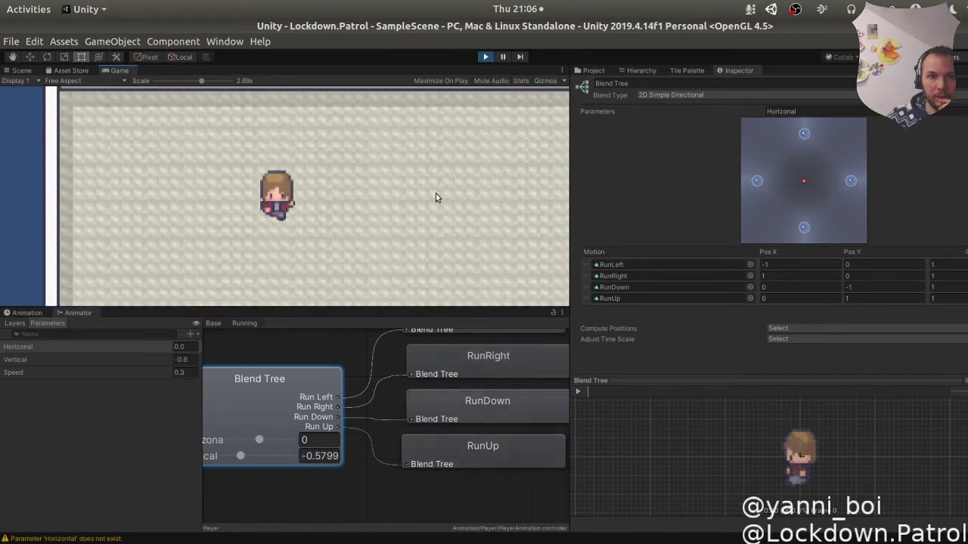
key("w")
key("s")
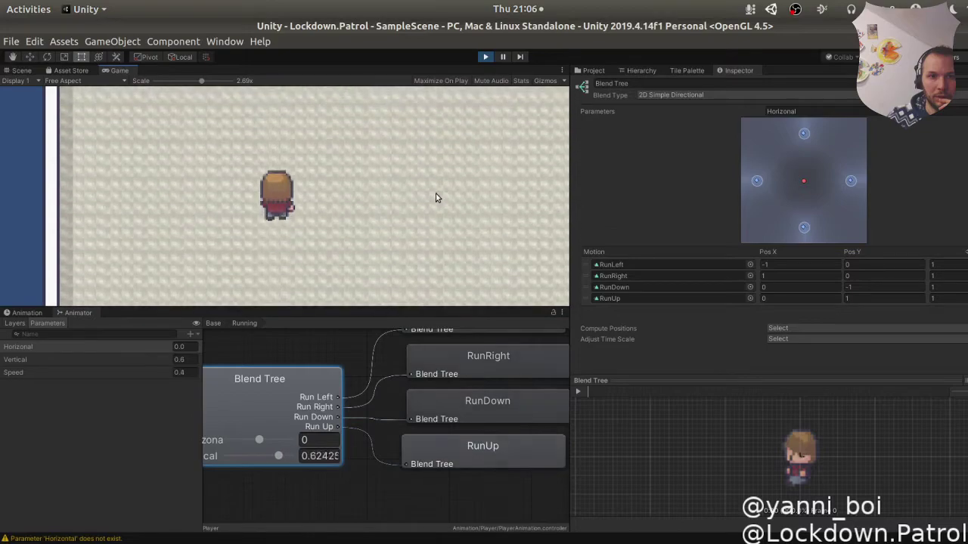
key("w")
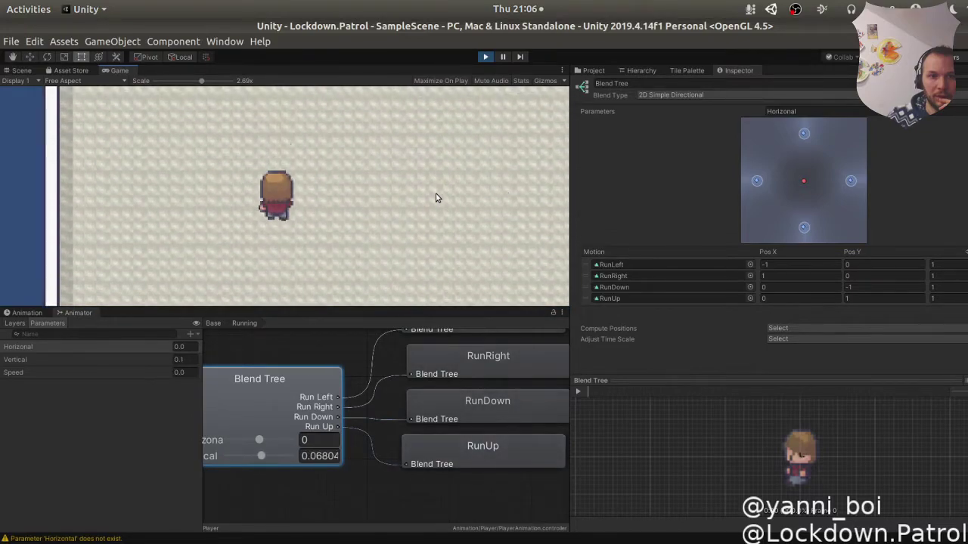
key("s")
key("a")
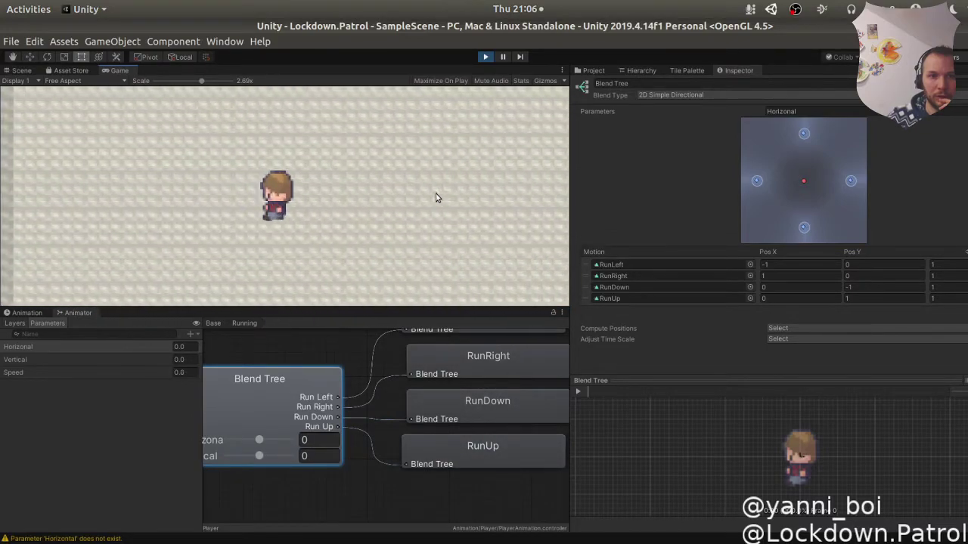
key("d")
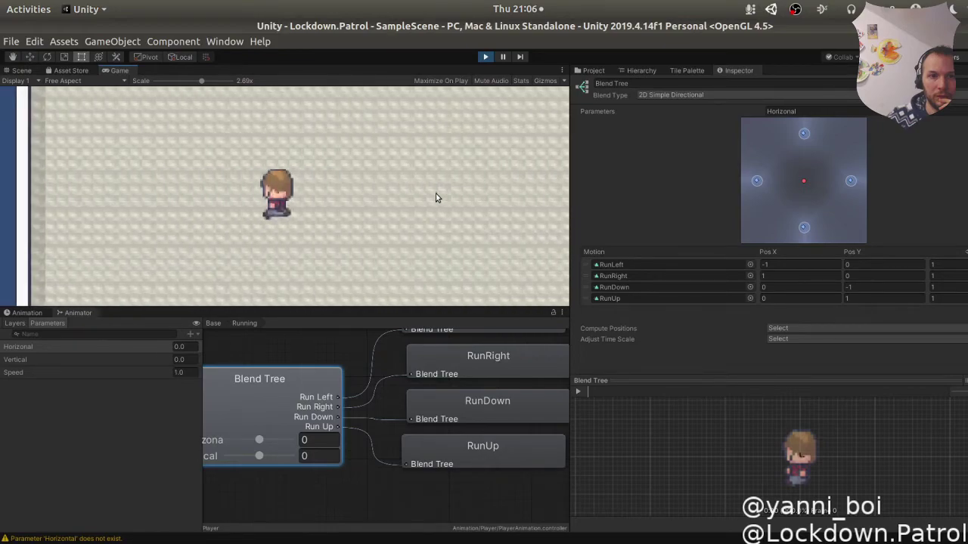
key("a")
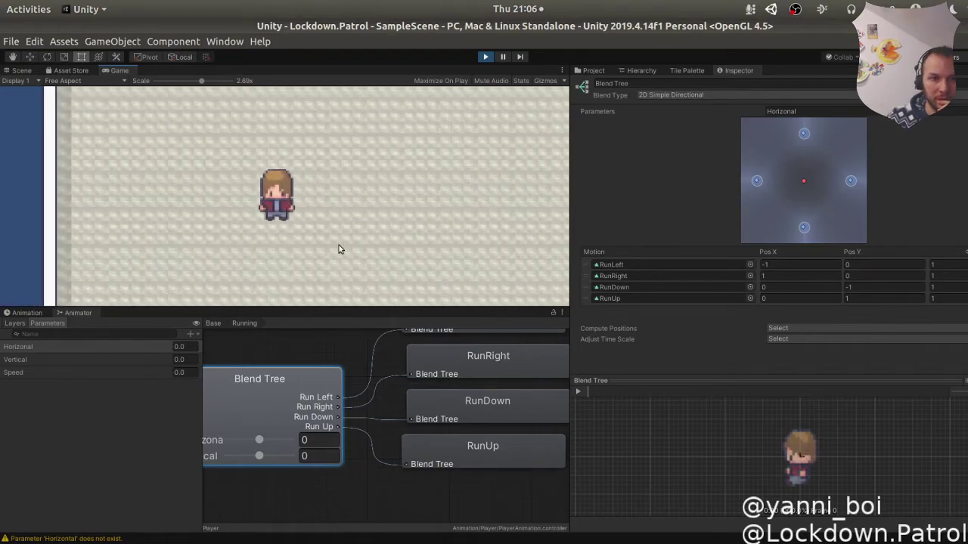
left_click(32, 348)
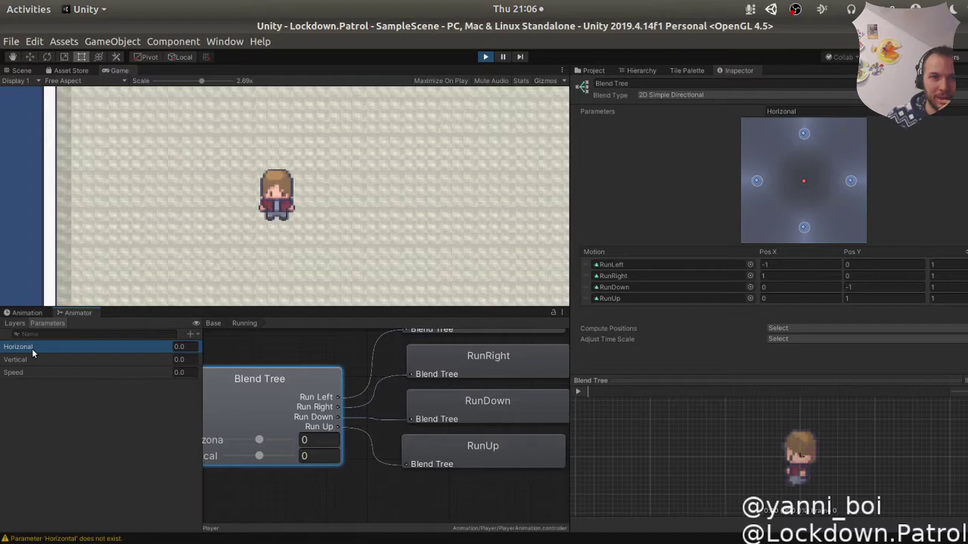
left_click(332, 210)
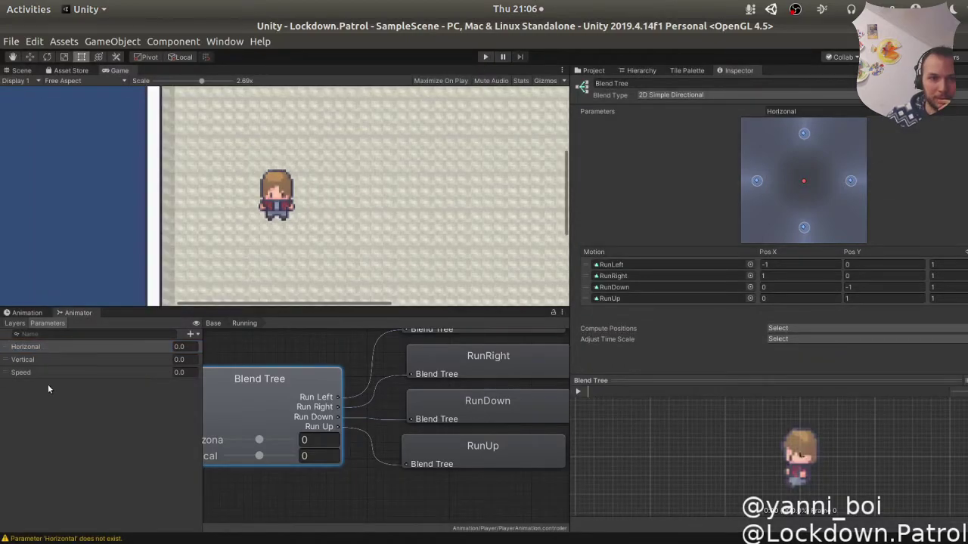
Correct the misspelled Horizonal animator parameter by renaming it to "Horizontal".
right_click(23, 349)
key("Escape")
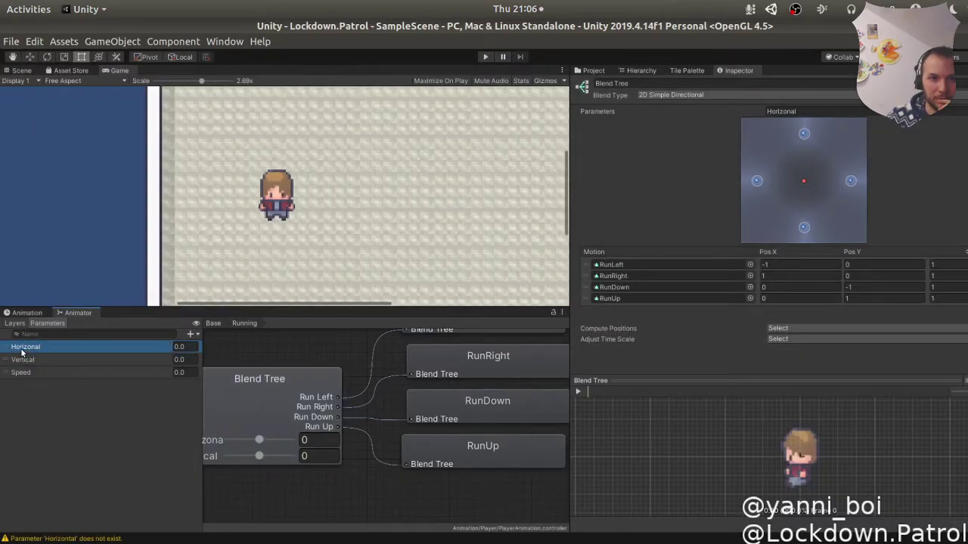
double_click(17, 349)
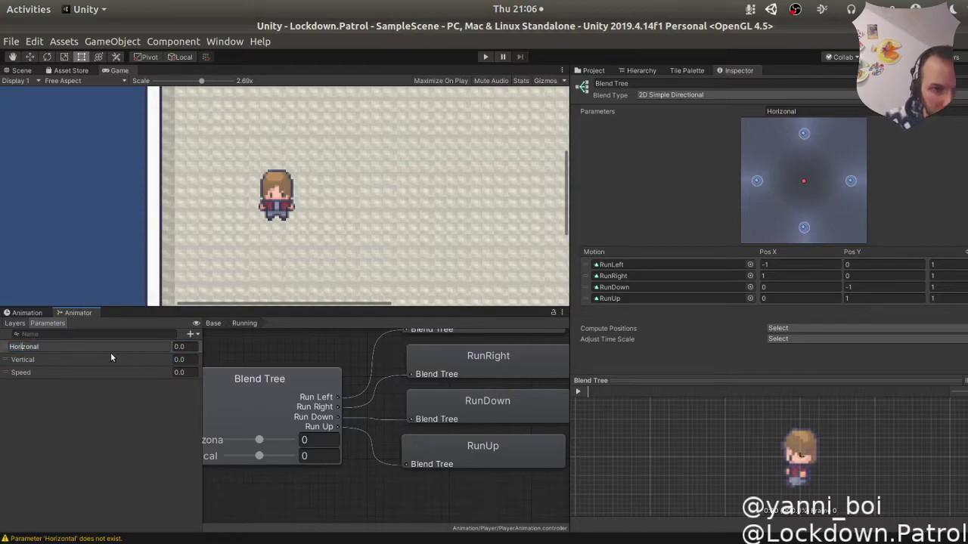
type("t")
key("Return")
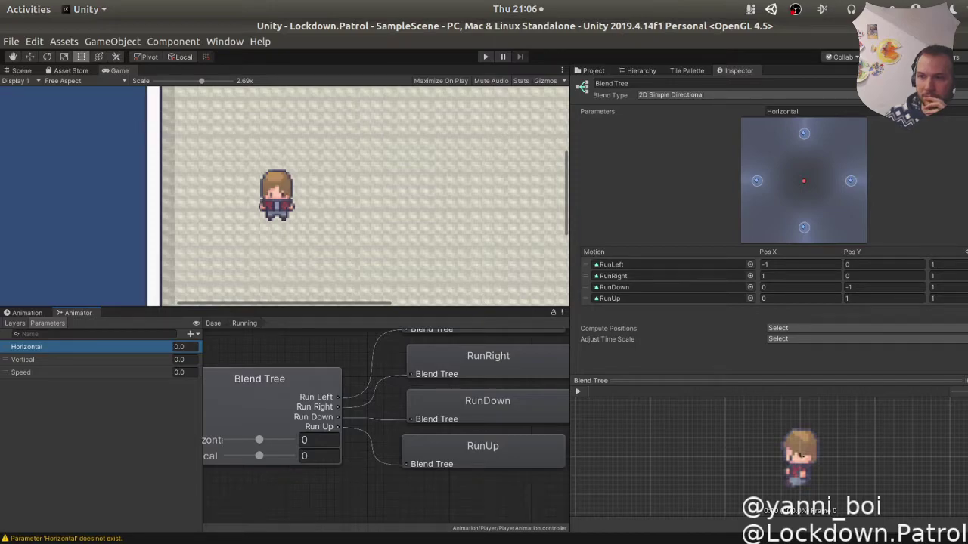
left_click(332, 189)
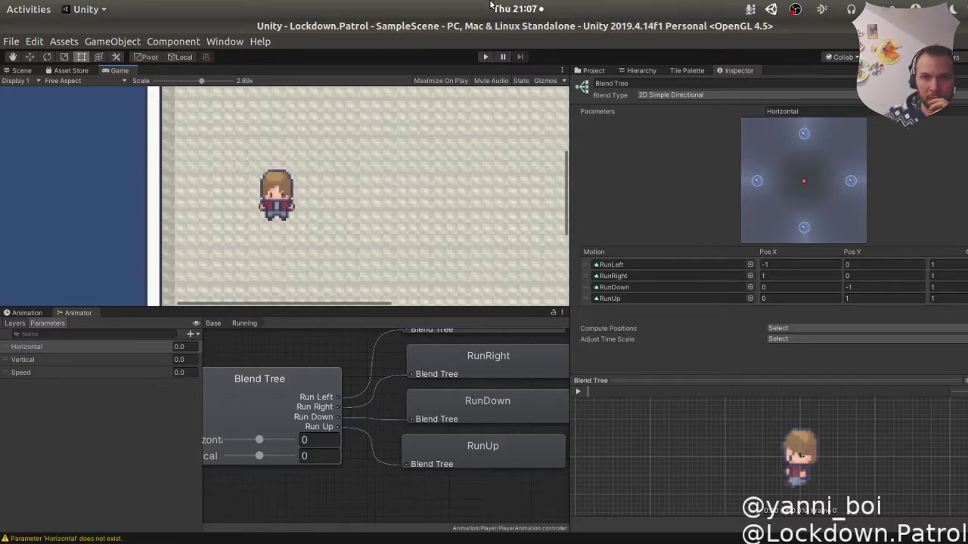
Run the game again and move the player in all four directions to check the running animations with the renamed parameter.
left_click(488, 57)
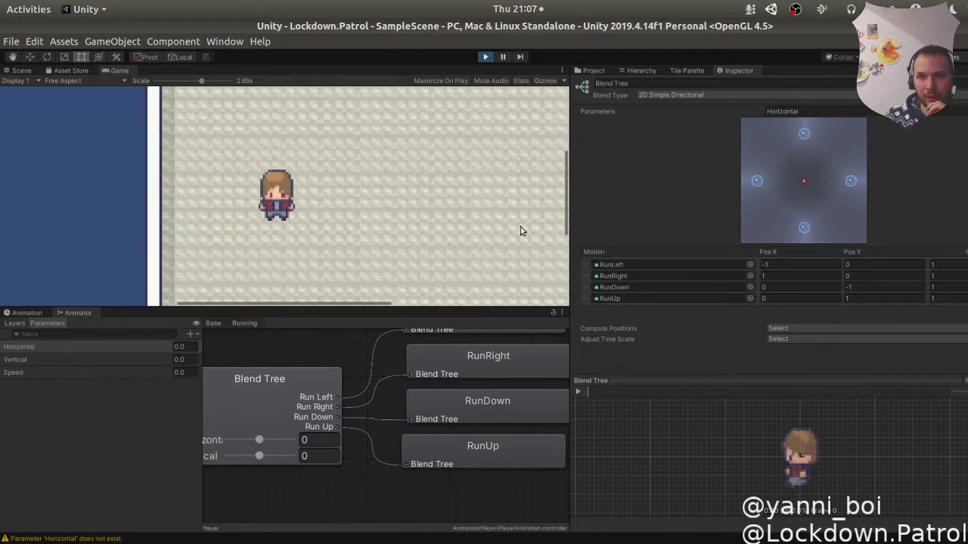
key("Right")
key("Up")
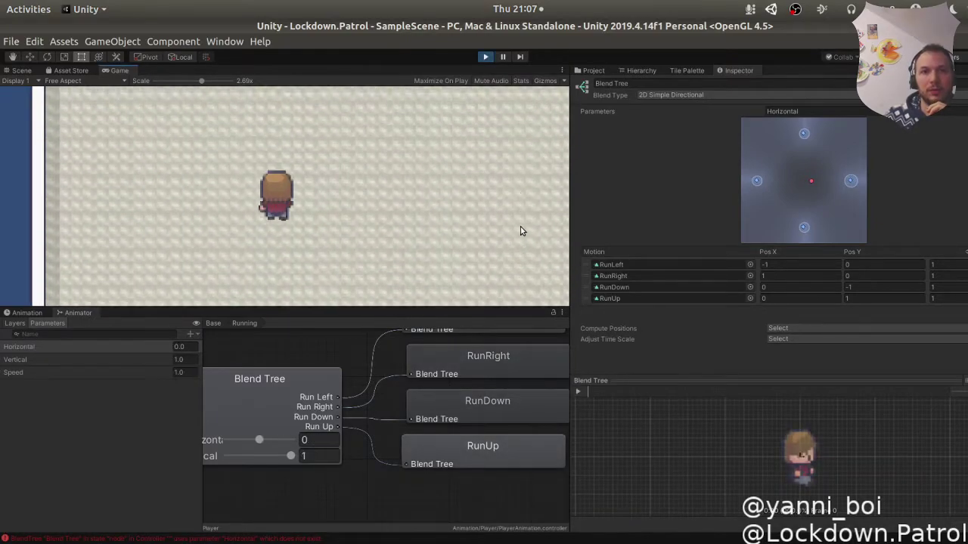
key("Left")
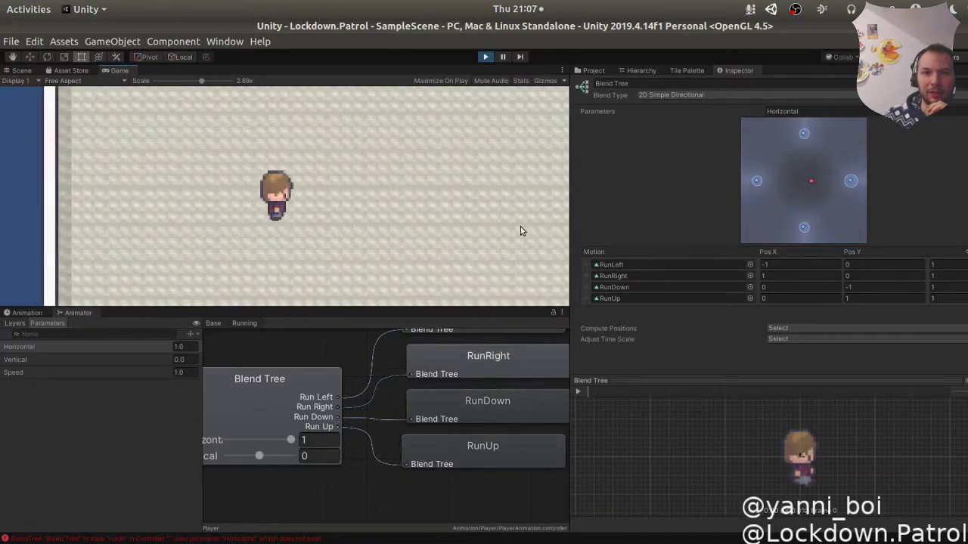
key("Down")
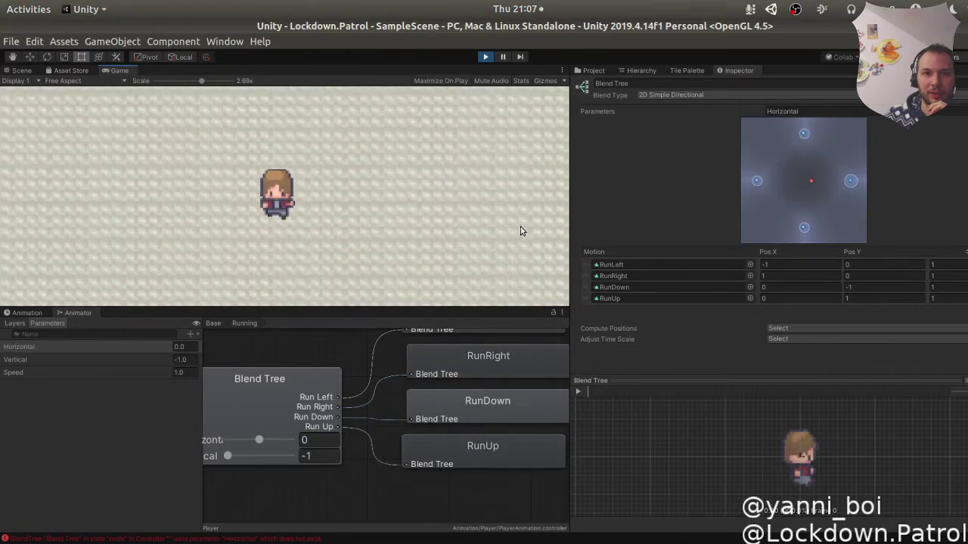
key("Up")
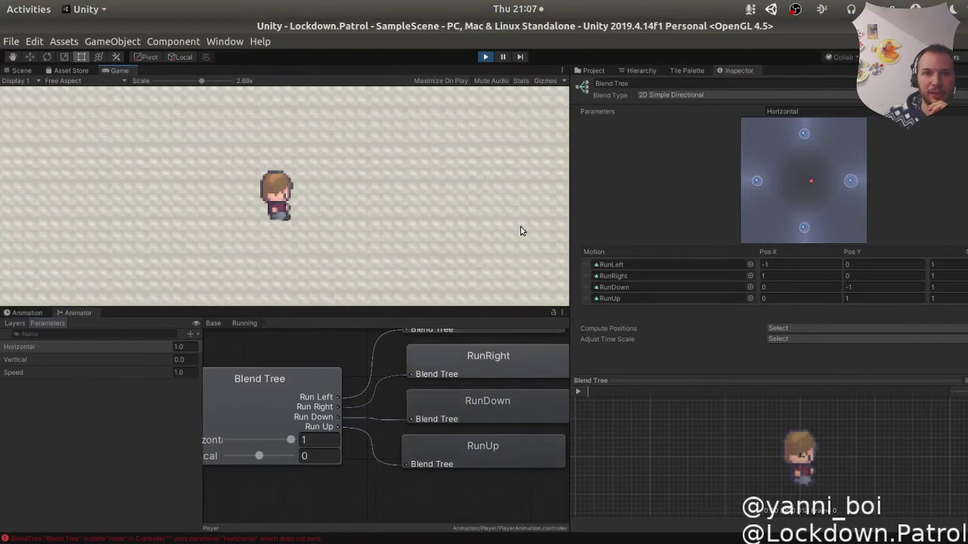
key("Left")
key("Down")
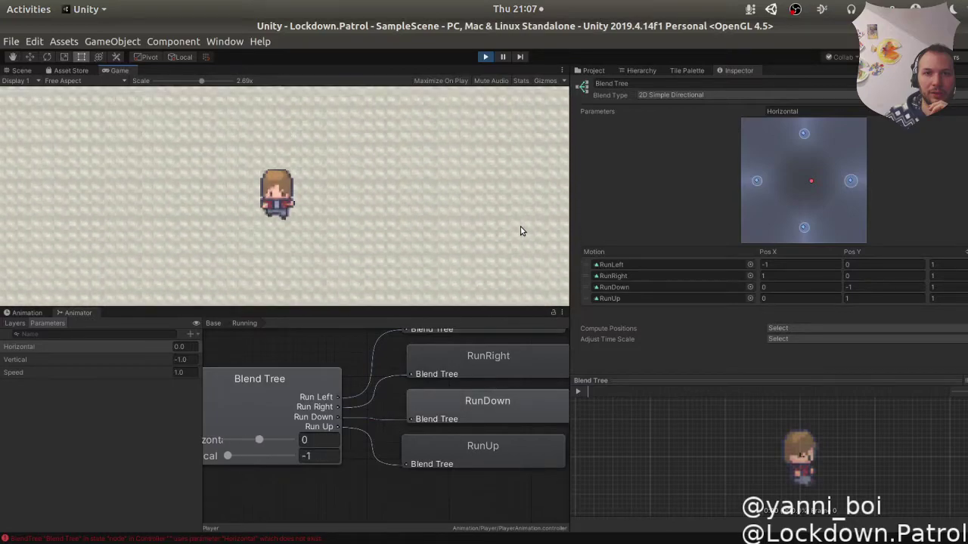
Keep moving the player in straight and diagonal directions to check how the running animations follow the Horizontal and Vertical parameters, and stop the game.
key("Up")
key("Right")
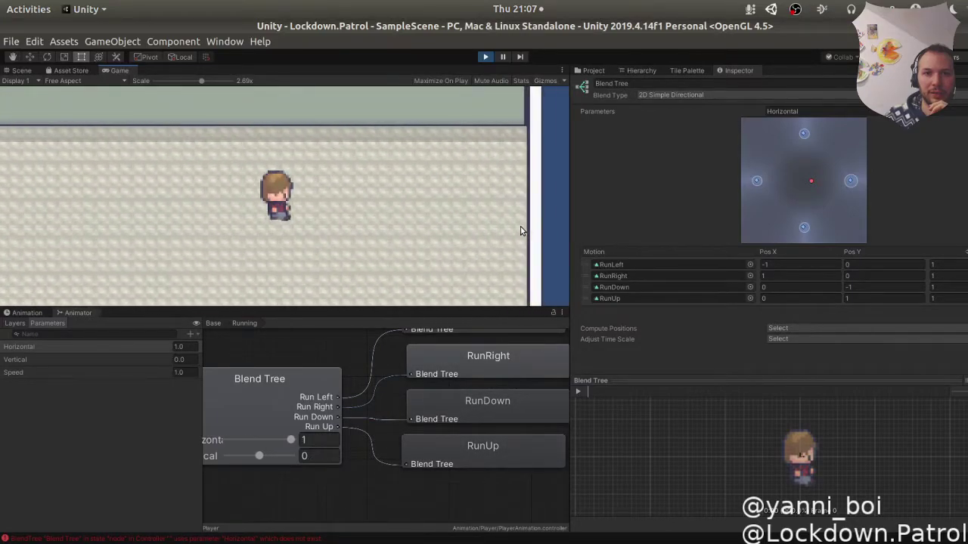
key("Left")
key("Down")
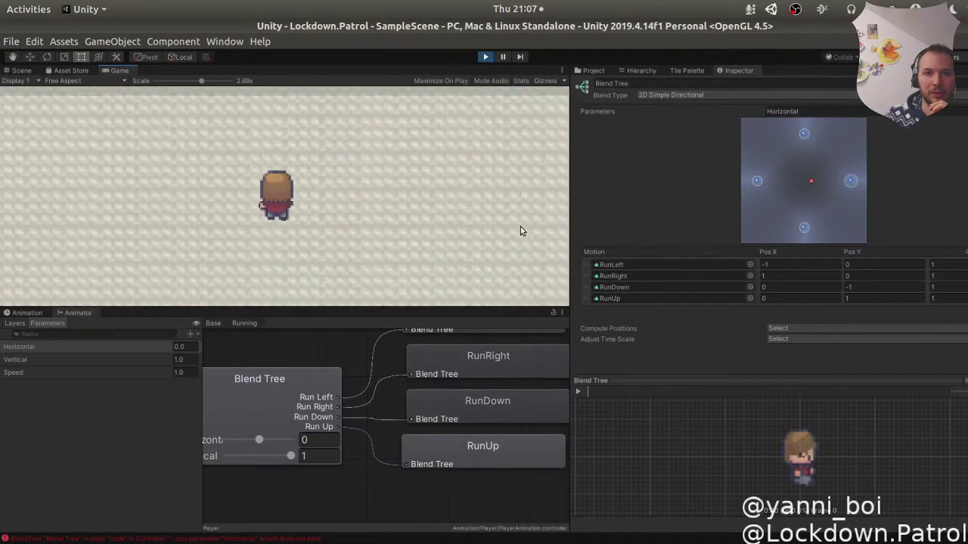
key("Right")
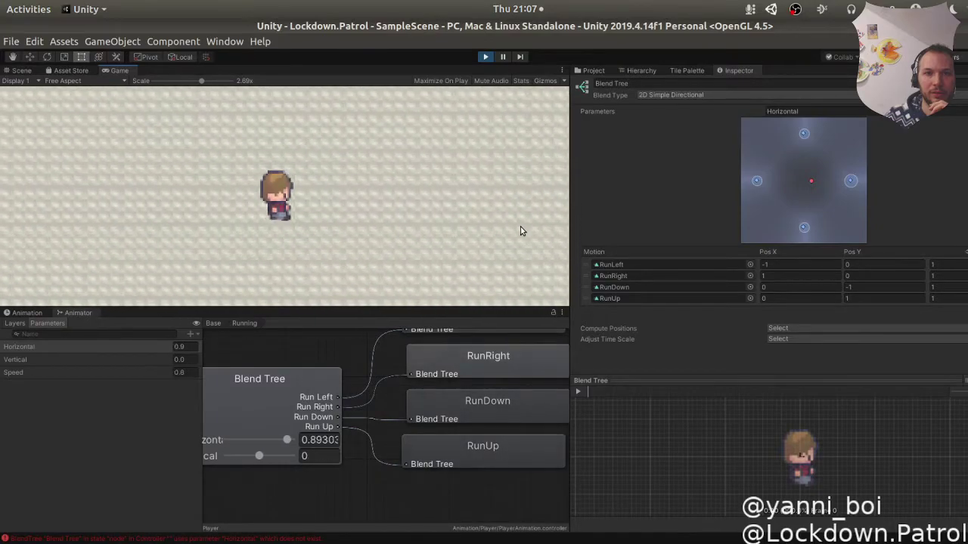
key("Down")
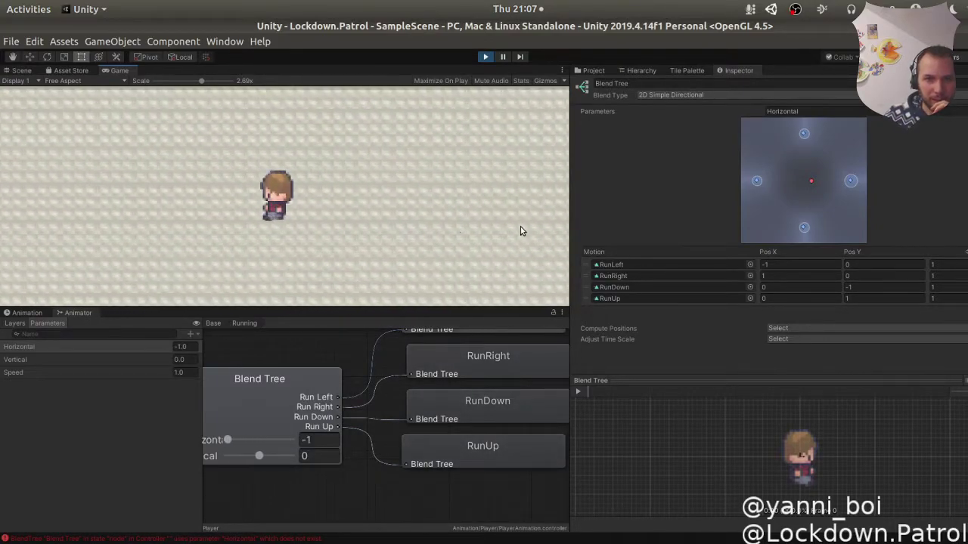
key("Left")
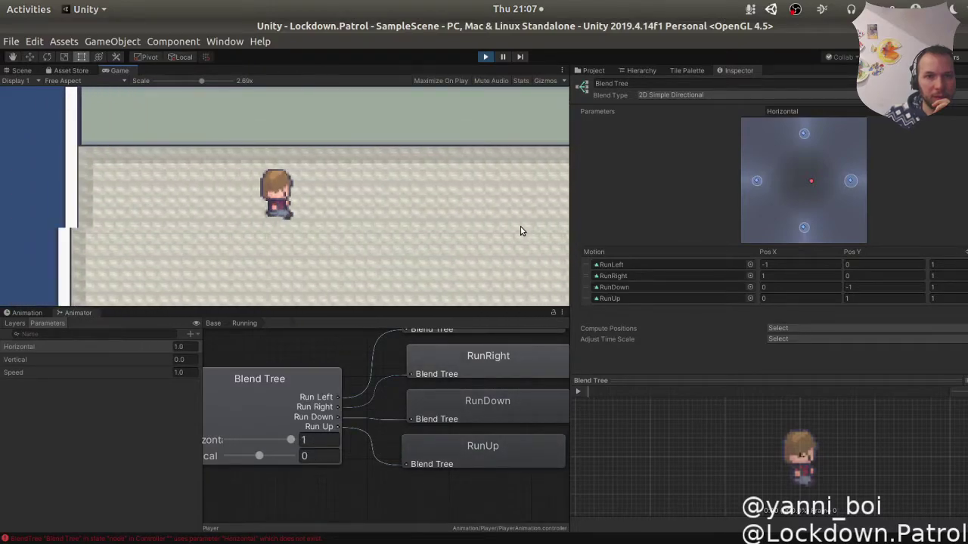
key("Up")
key("Down")
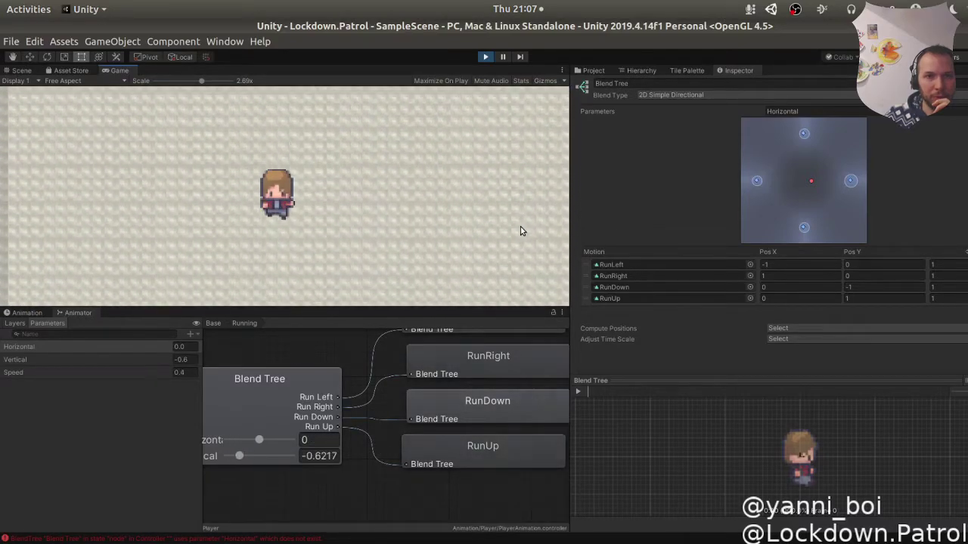
key("Left")
key("Down")
key("Right")
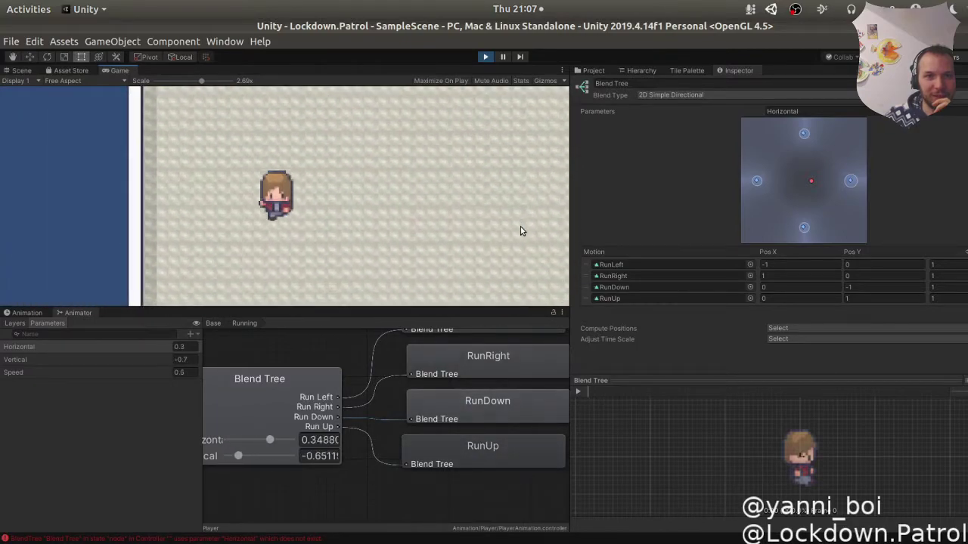
key("Up")
key("Down")
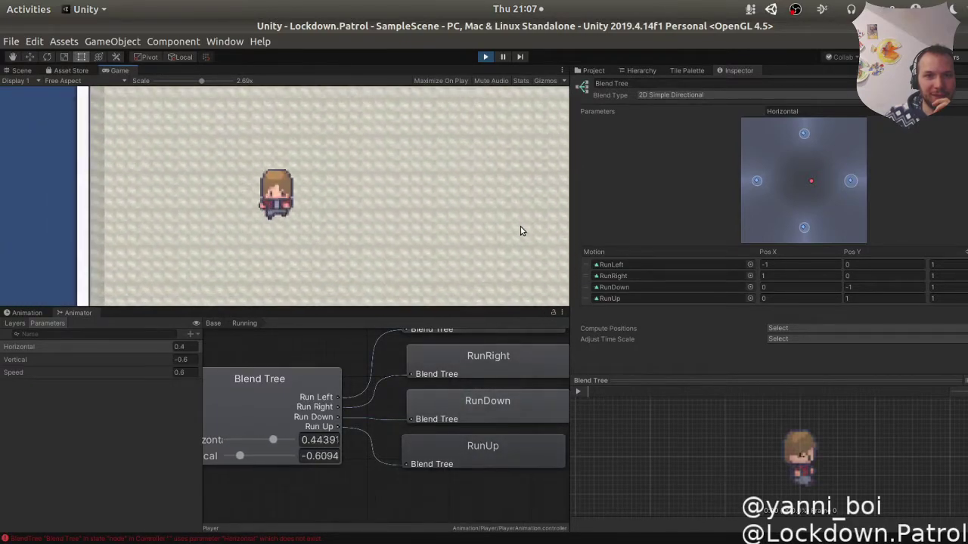
key("Right")
key("Left")
key("Up")
key("Down")
key("Right")
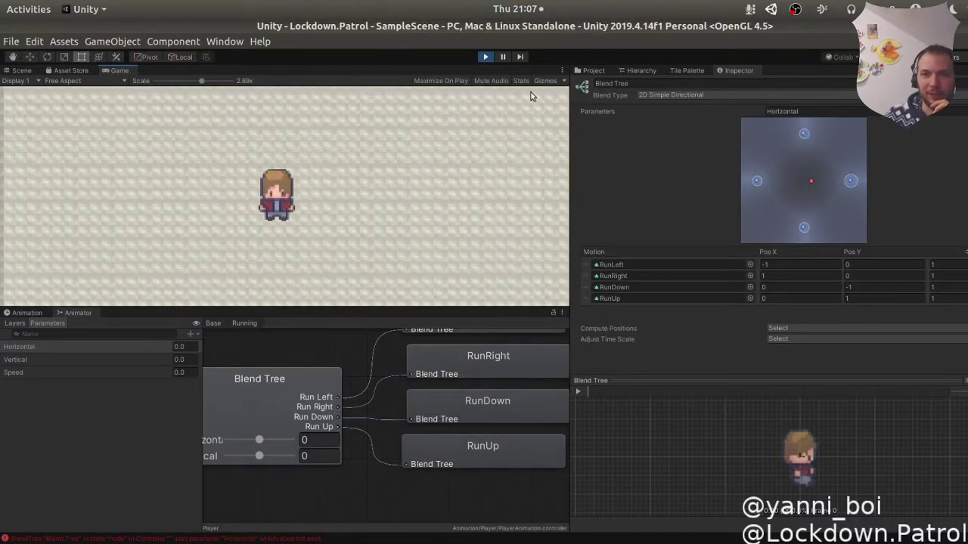
left_click(485, 56)
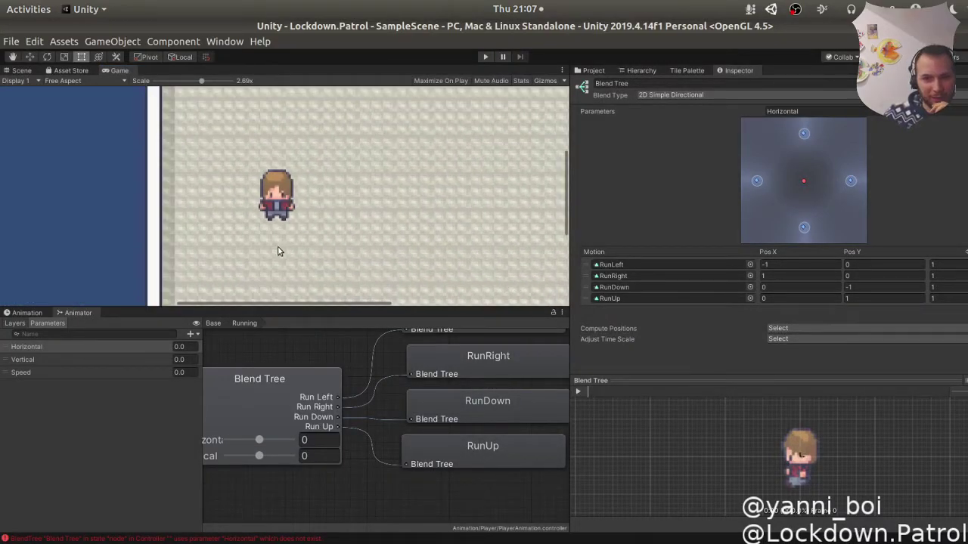
Open the Console from the missing "Horizontal" parameter error, clear its log and close it.
scroll(370, 428, "down", 4)
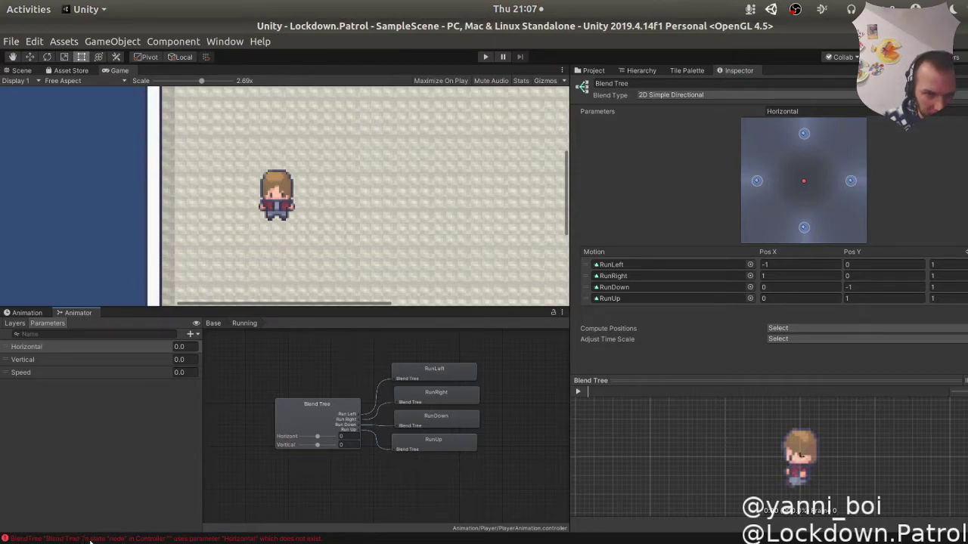
left_click(288, 539)
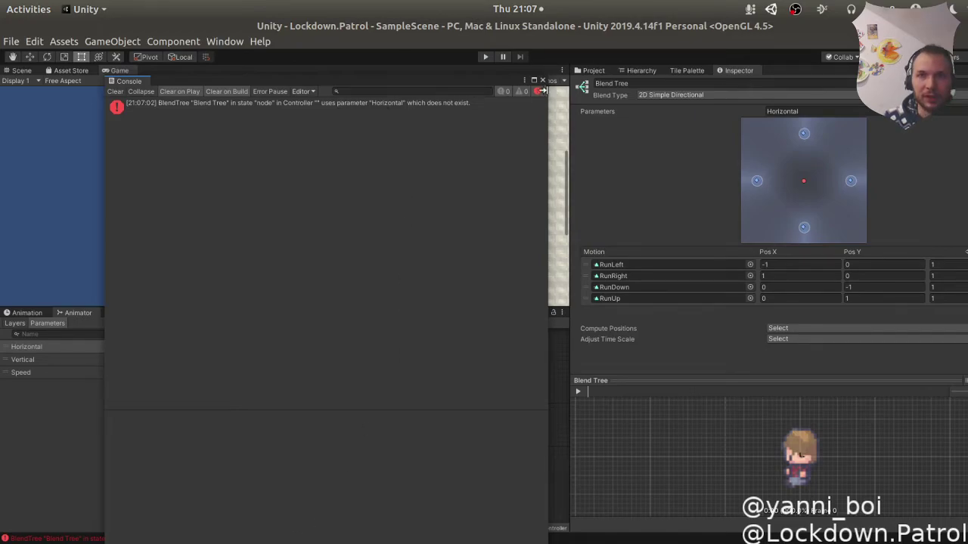
left_click(115, 91)
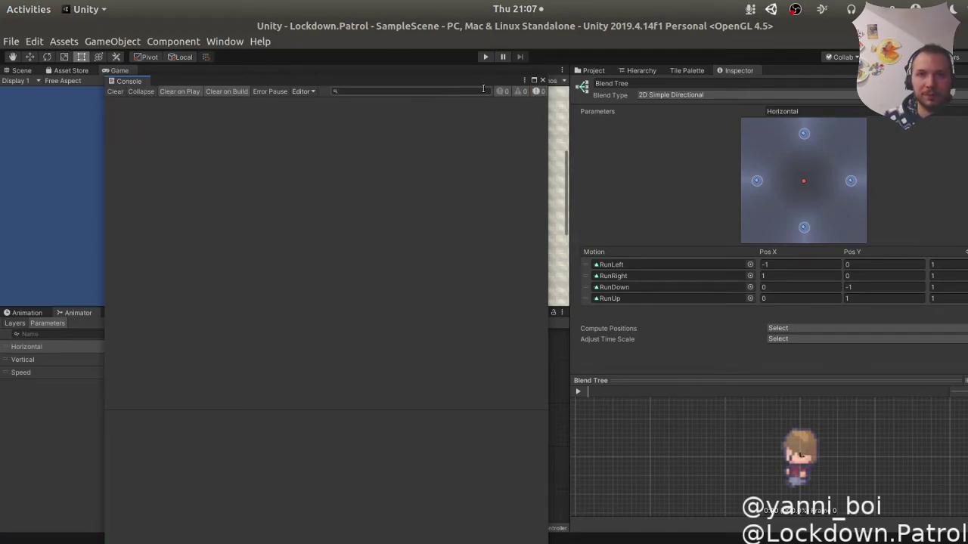
left_click(538, 80)
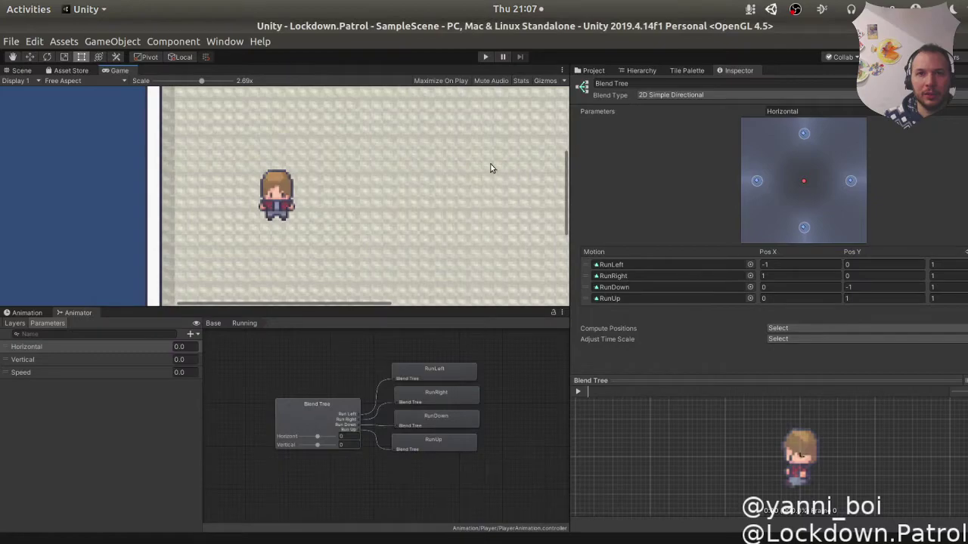
Switch to GitLab in Firefox, open the project's issue board and move the "Player movement animation" card from In Progress to Closed.
key("alt+Tab")
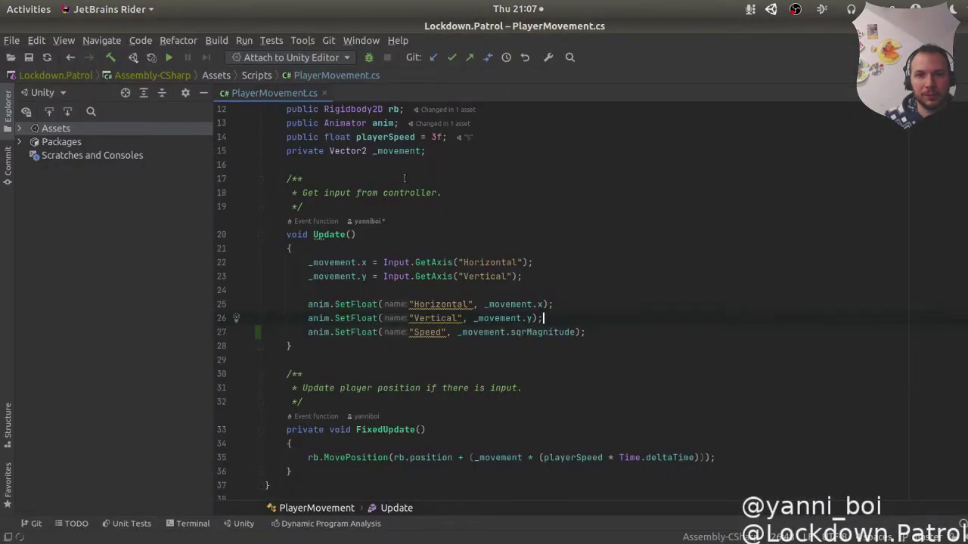
key("alt+Tab")
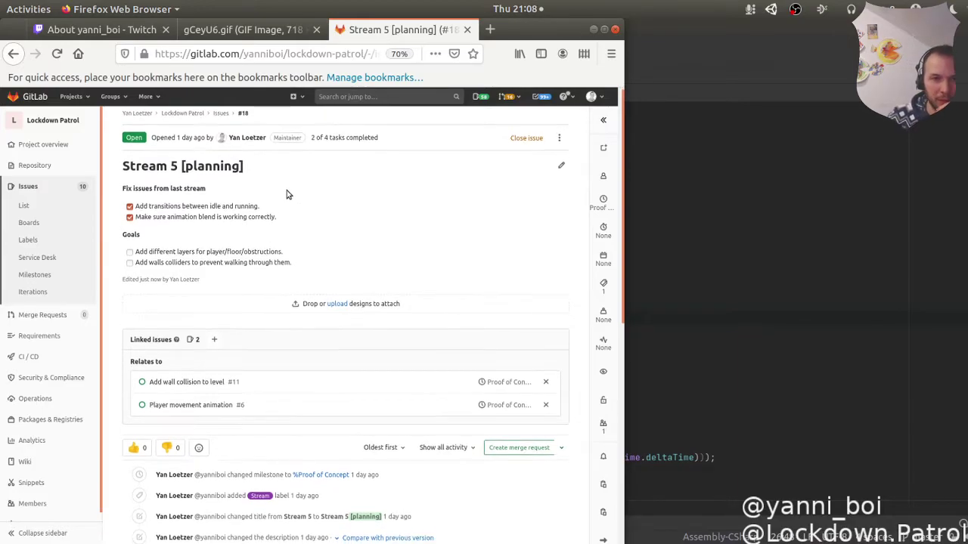
scroll(280, 197, "down", 1)
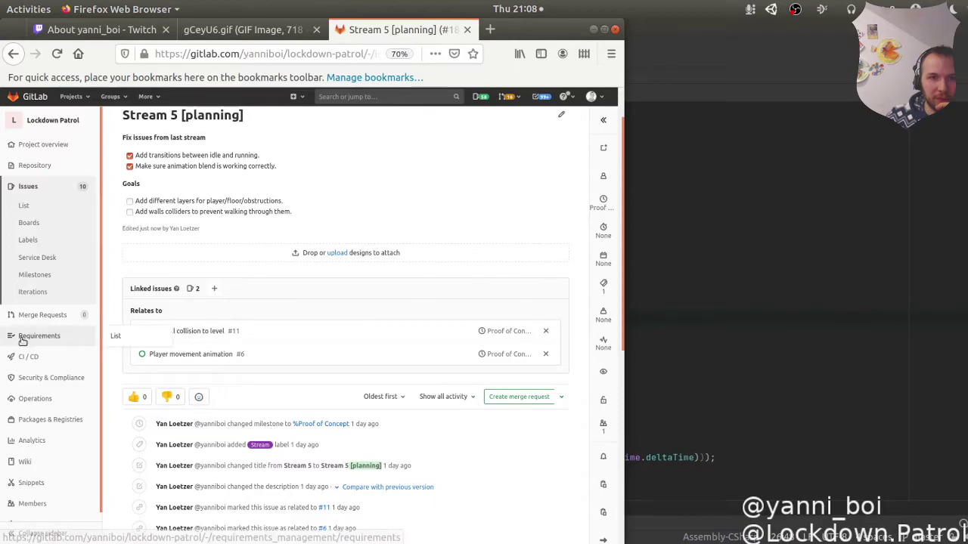
left_click(72, 223)
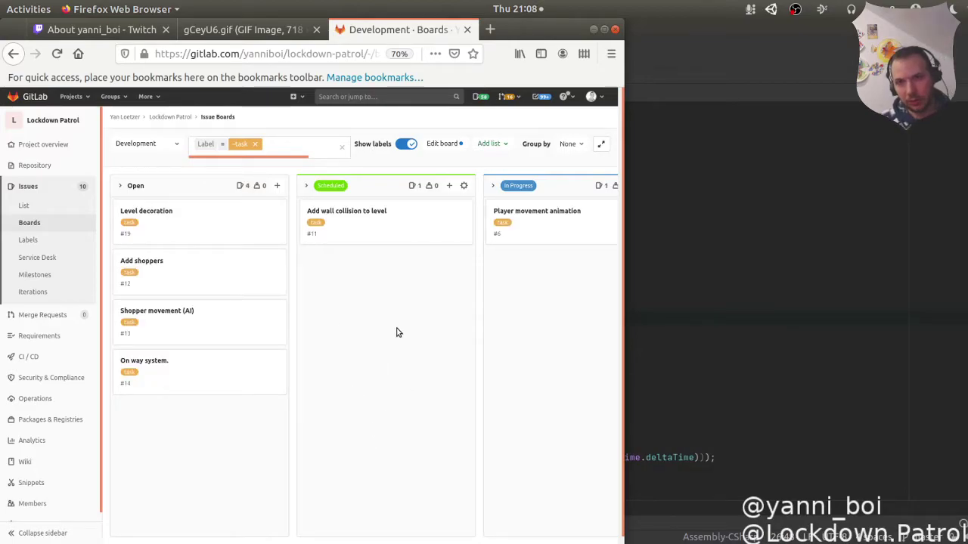
scroll(397, 328, "right", 5)
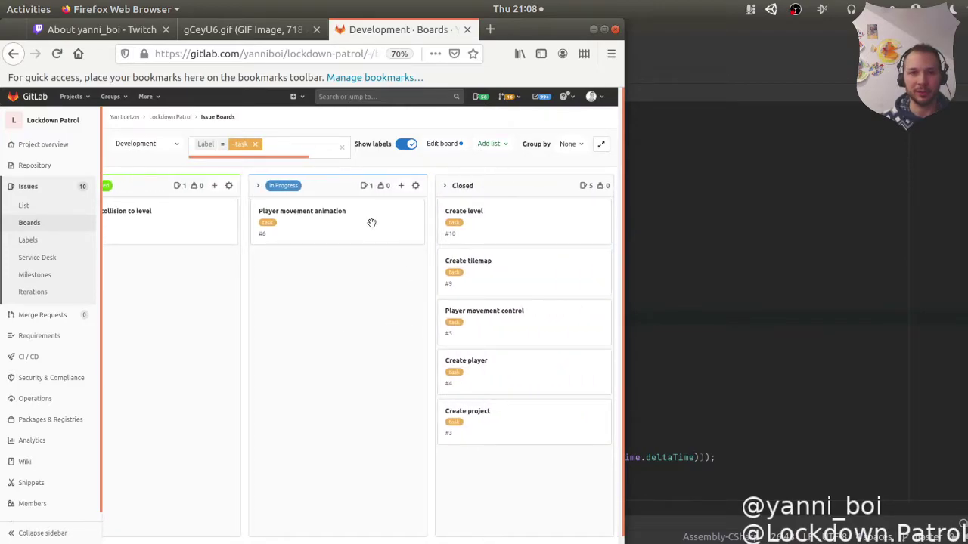
left_click_drag(372, 229, 524, 503)
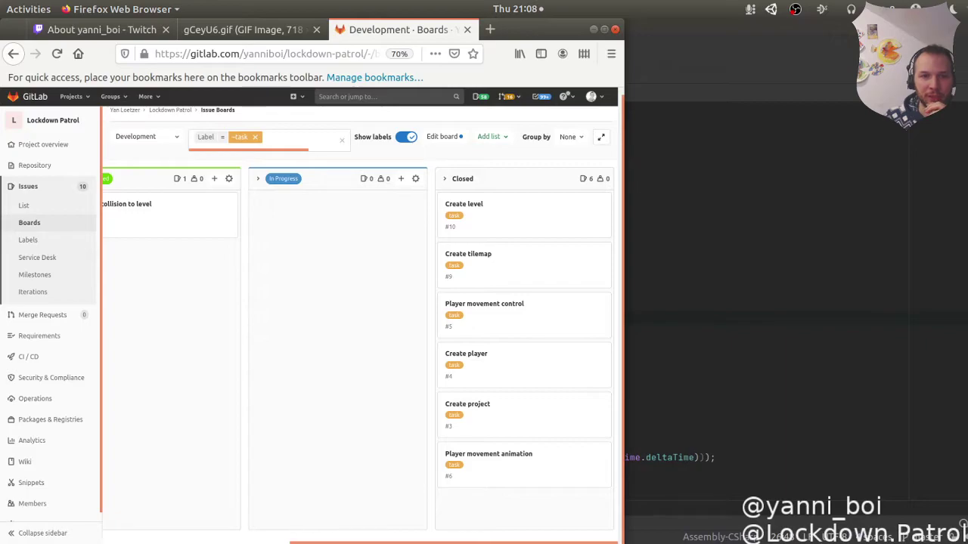
Show the details of the scheduled "Add wall collision to level" card on the issue board.
left_click_drag(313, 541, 171, 541)
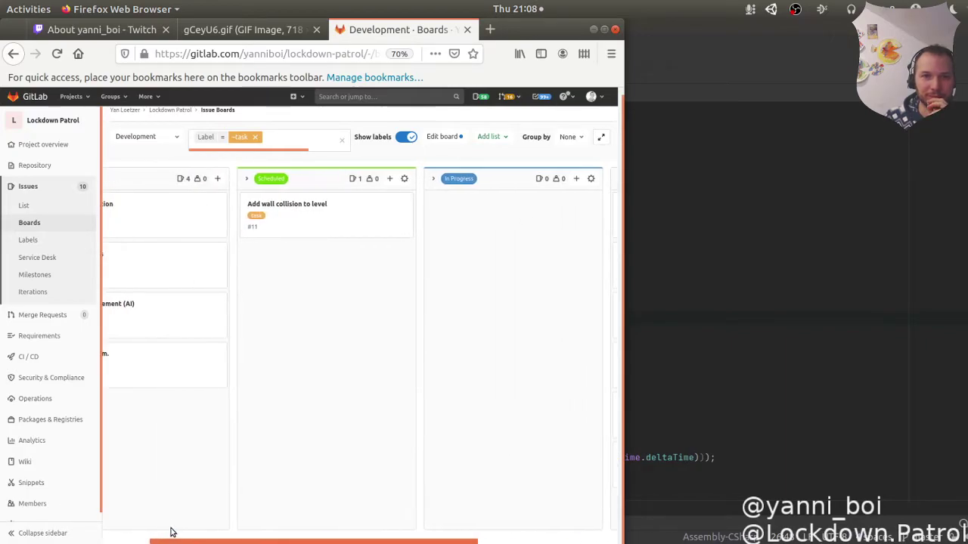
left_click(300, 217)
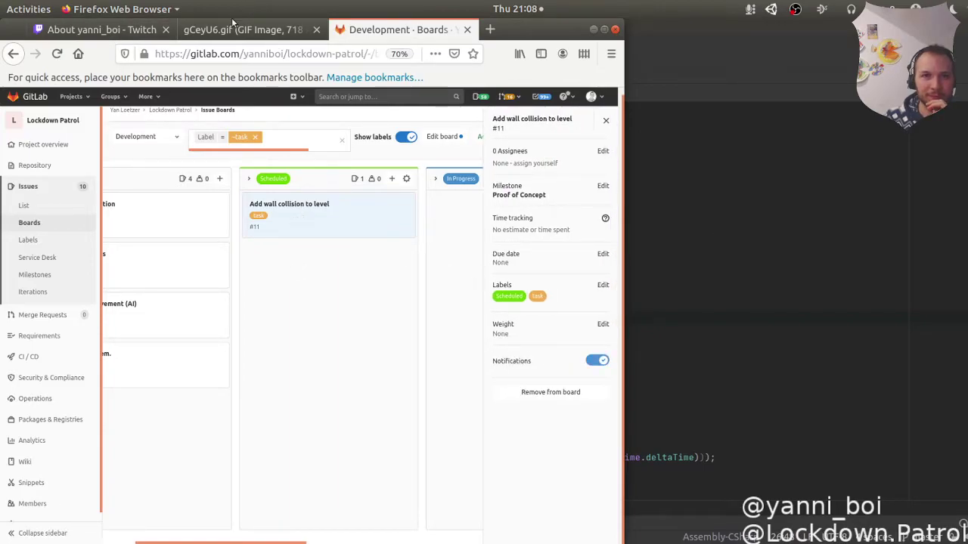
Return to the "Stream 5 [planning]" issue, reload it and review its remaining goals, linked issues and activity.
mouse_move(34, 164)
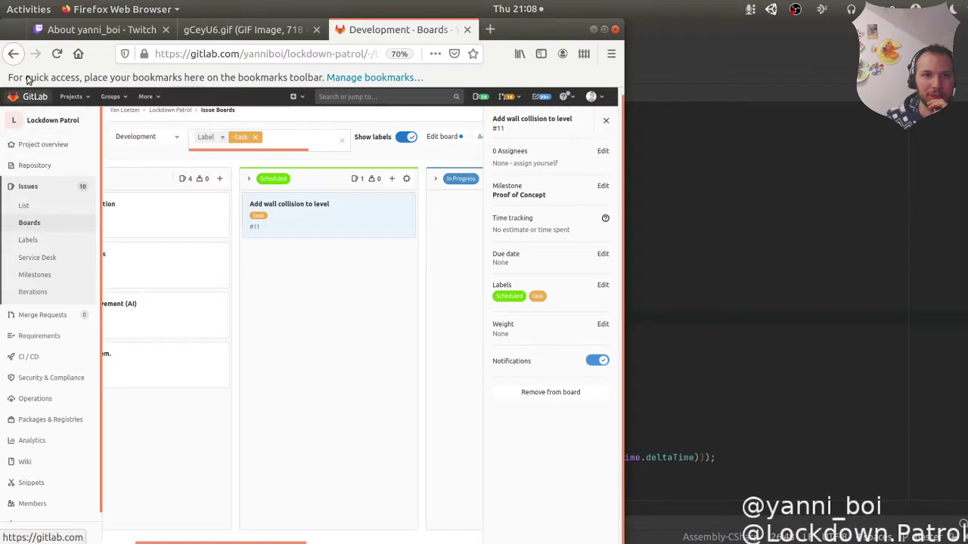
right_click(13, 54)
left_click(32, 89)
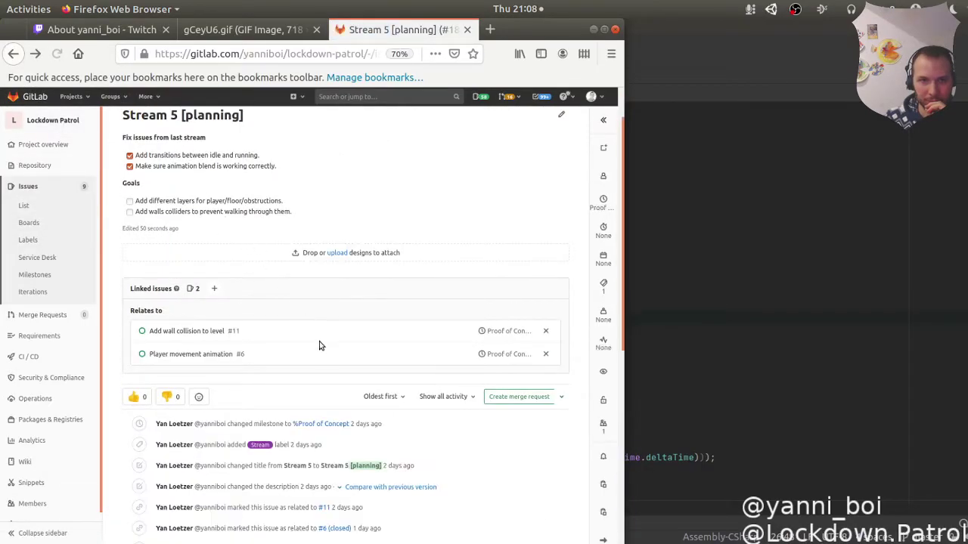
left_click(57, 54)
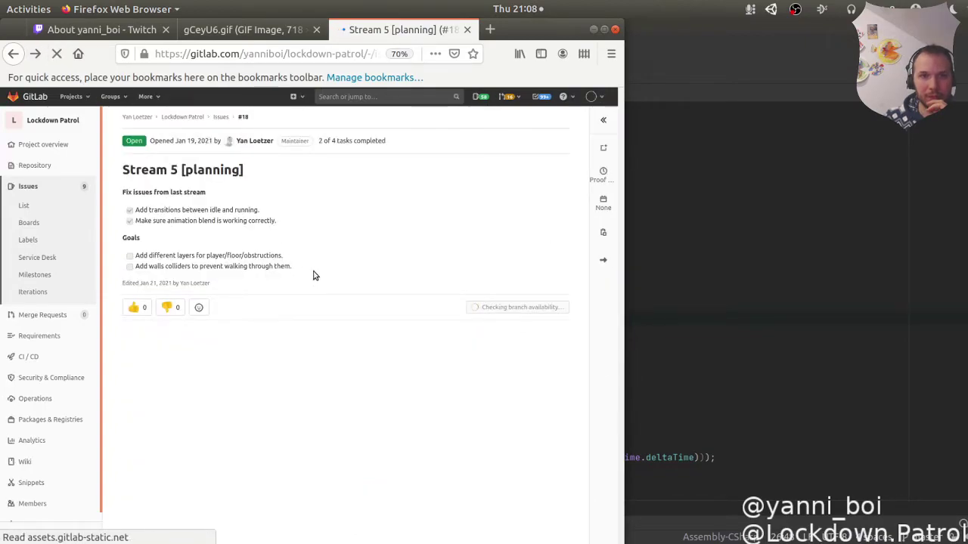
scroll(326, 291, "down", 2)
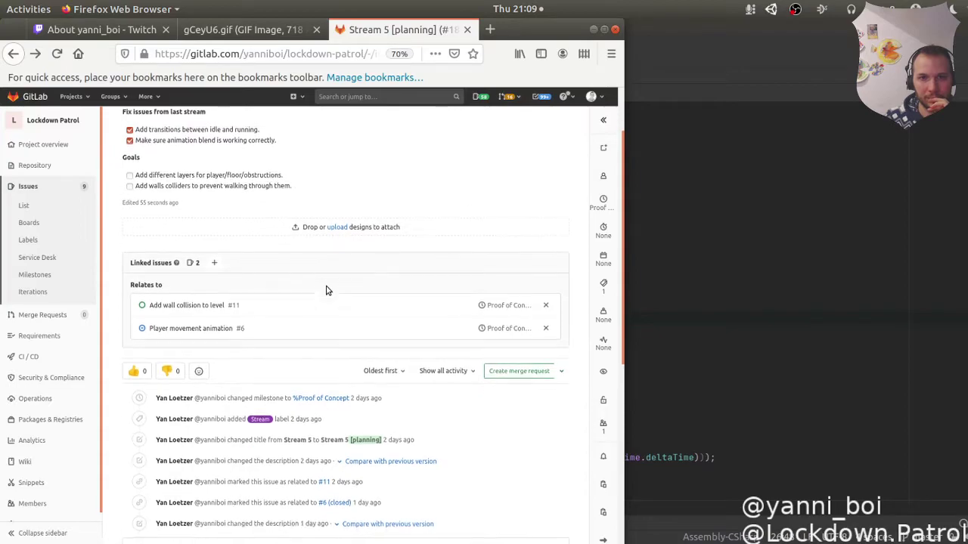
scroll(312, 286, "down", 2)
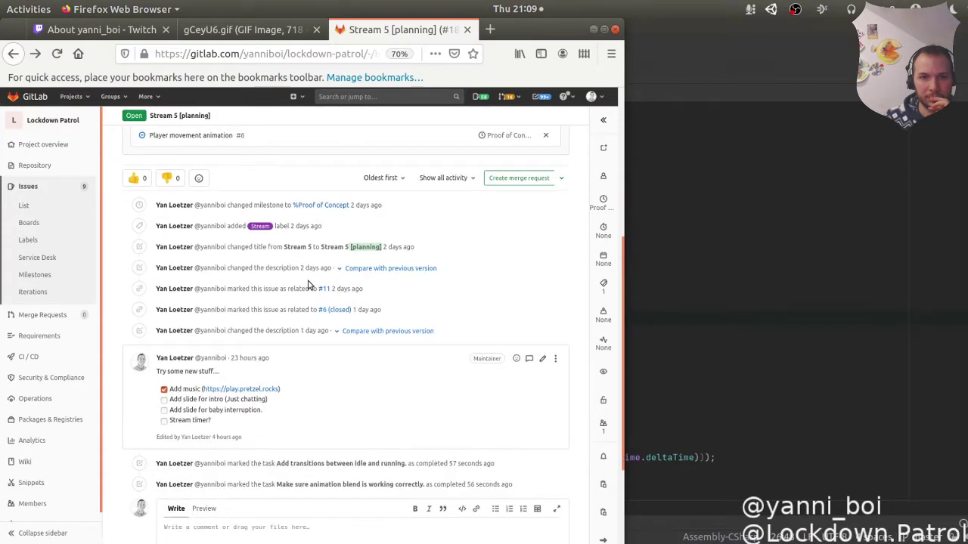
scroll(308, 285, "up", 3)
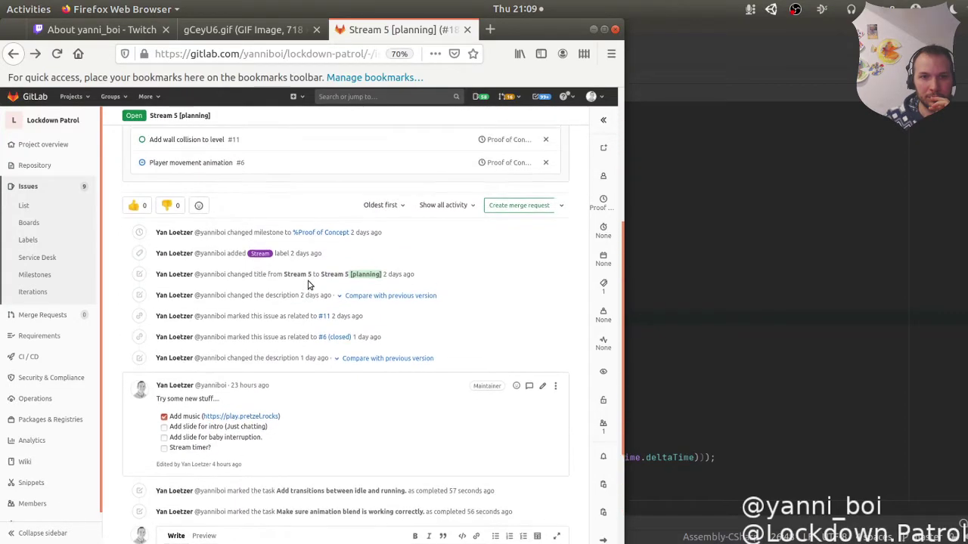
scroll(308, 285, "up", 3)
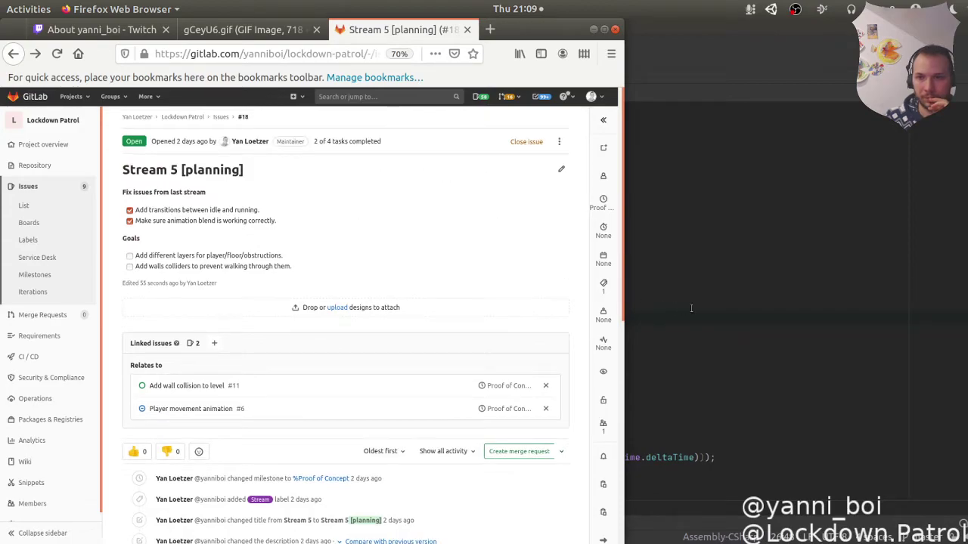
Switch back to the Unity editor and show the Tile Palette alongside the Scene view of the level.
left_click(657, 318)
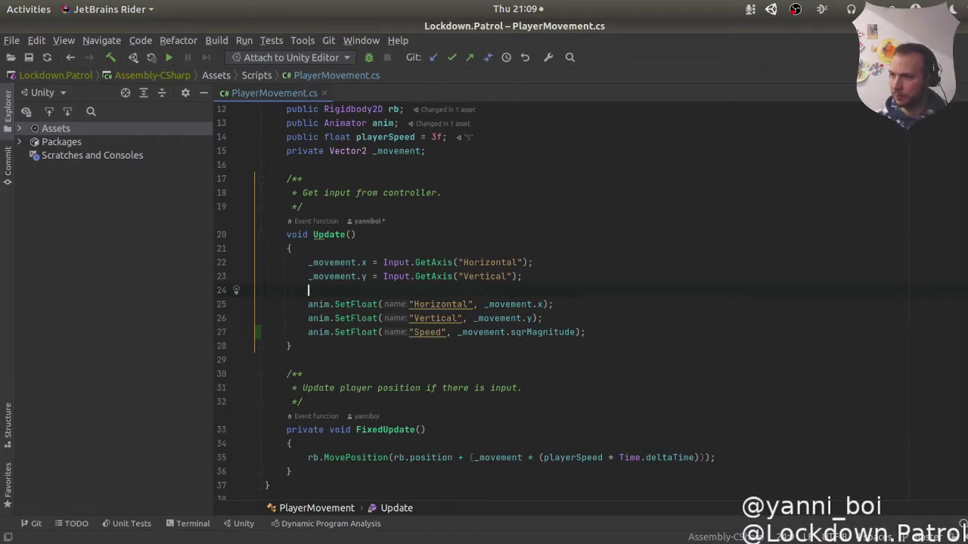
key("alt+Tab")
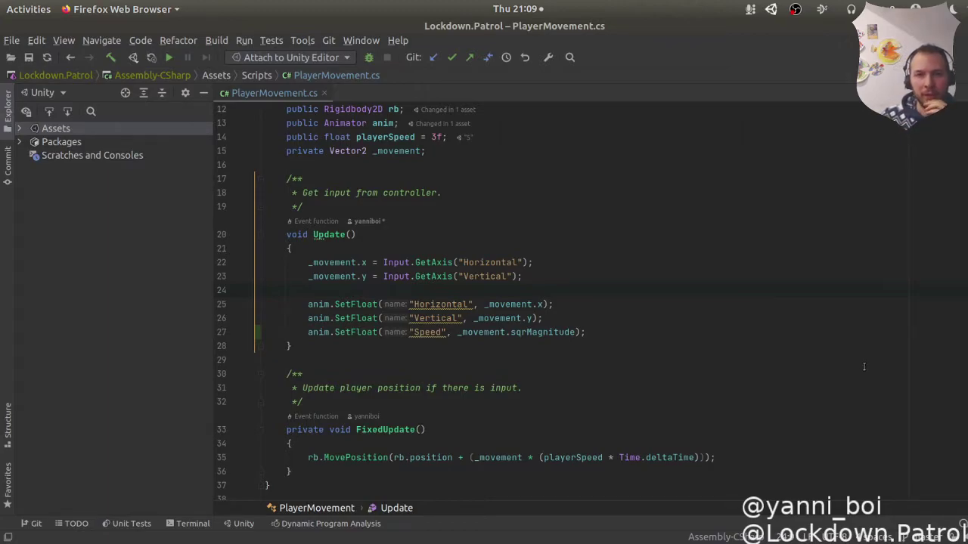
left_click(371, 539)
key("t")
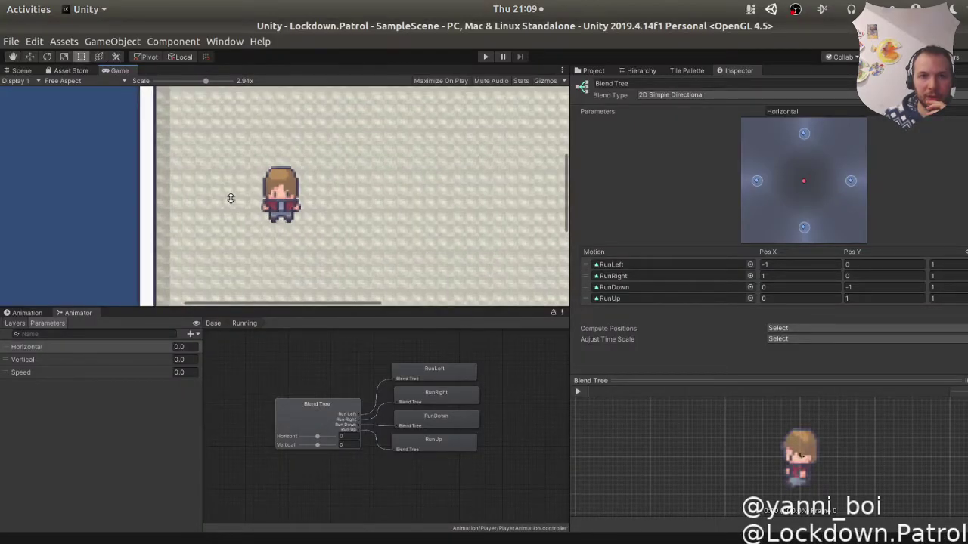
scroll(417, 177, "down", 3)
scroll(418, 175, "down", 3)
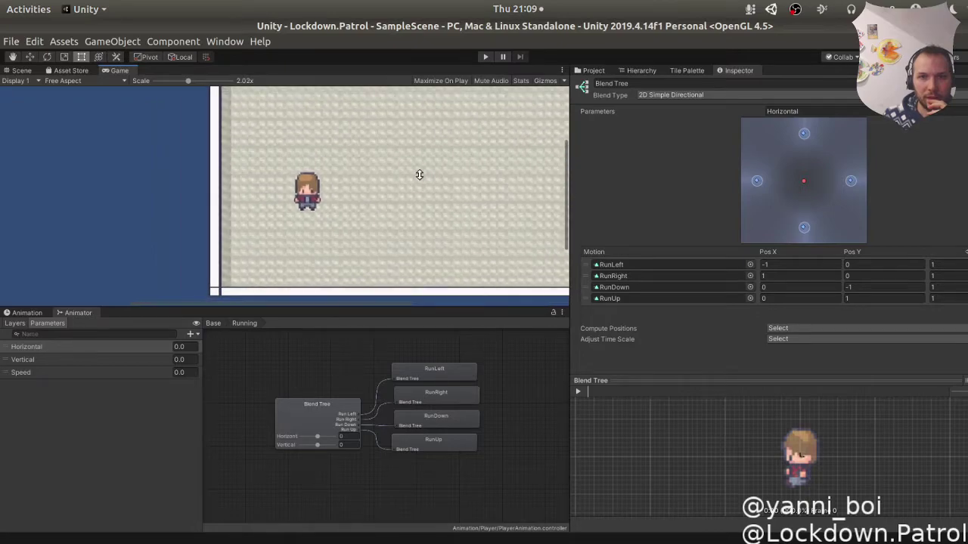
left_click(687, 71)
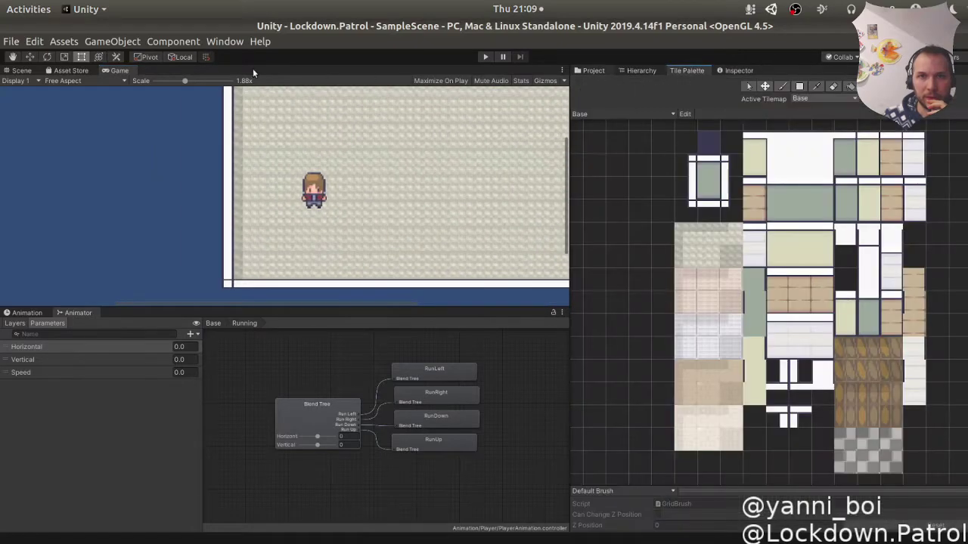
left_click(32, 71)
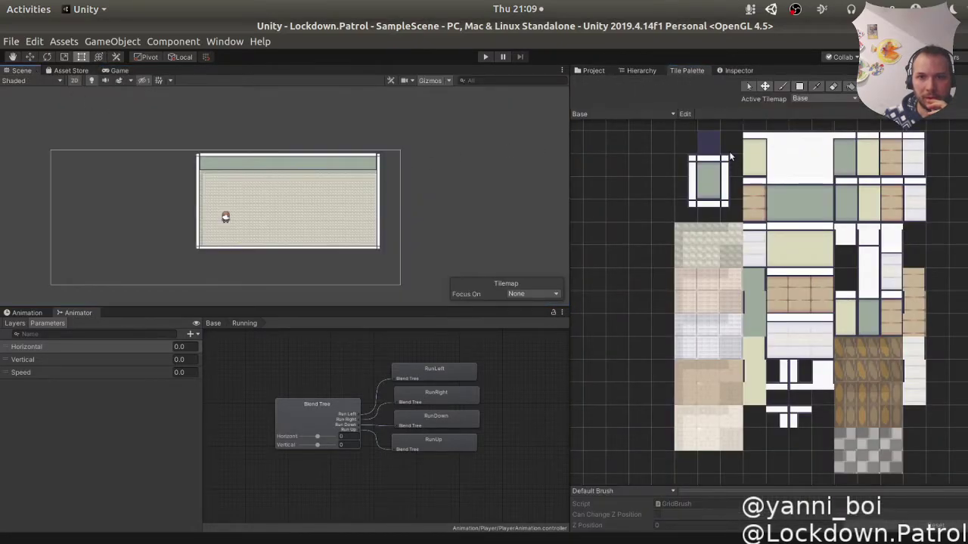
Select the Base tilemap nested under Tilemap in the scene and bring back the Tile Palette.
left_click(626, 70)
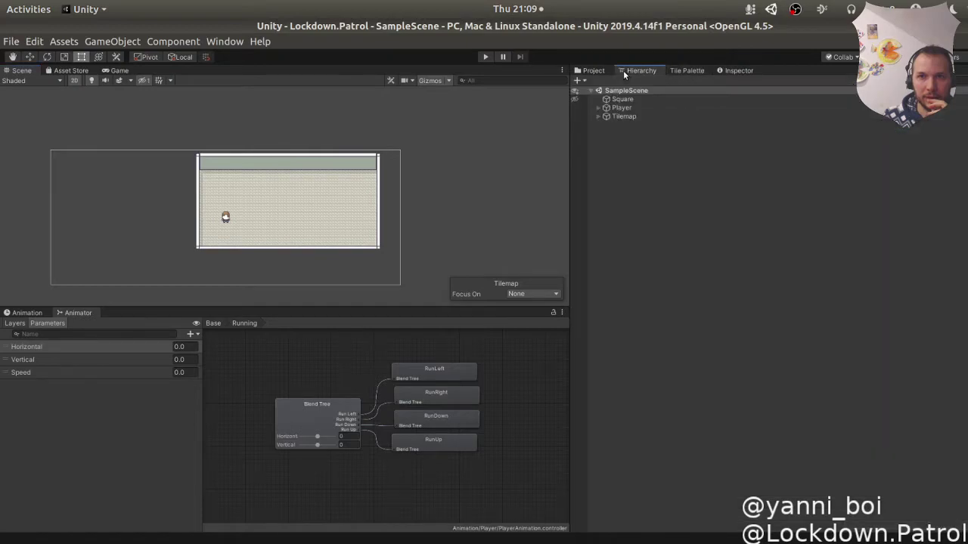
left_click(601, 115)
left_click(598, 117)
left_click(628, 124)
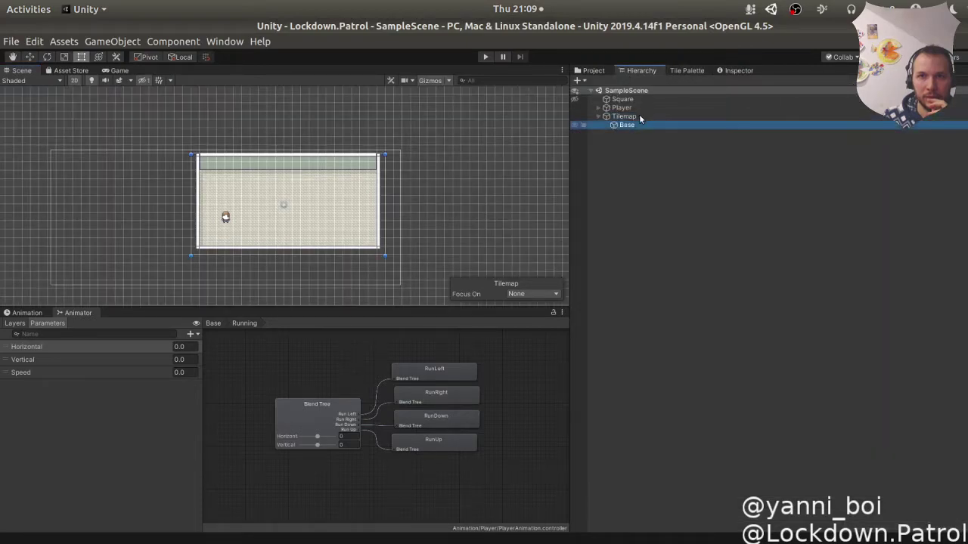
left_click(686, 70)
Erase all the wall tiles surrounding the room from the Base tilemap, leaving only the floor.
scroll(301, 212, "up", 3)
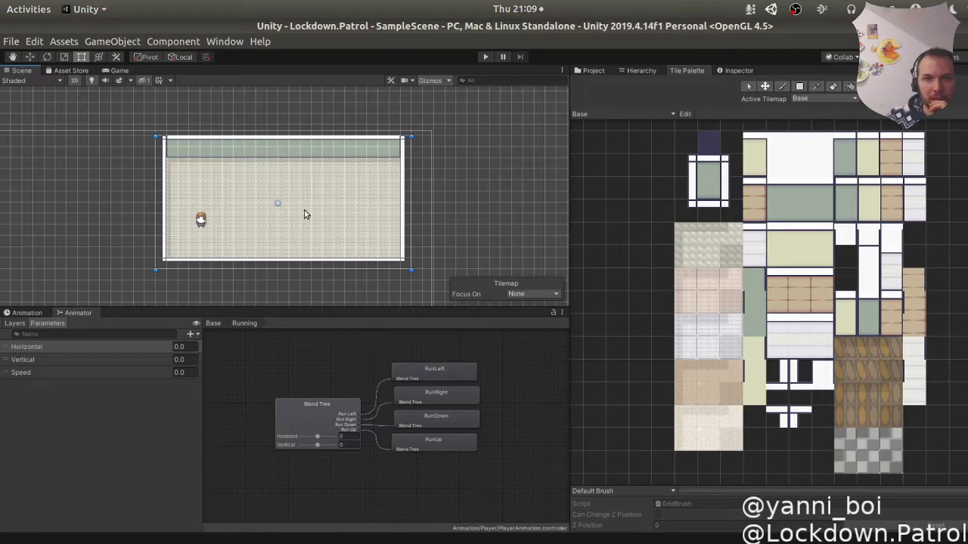
scroll(304, 215, "up", 2)
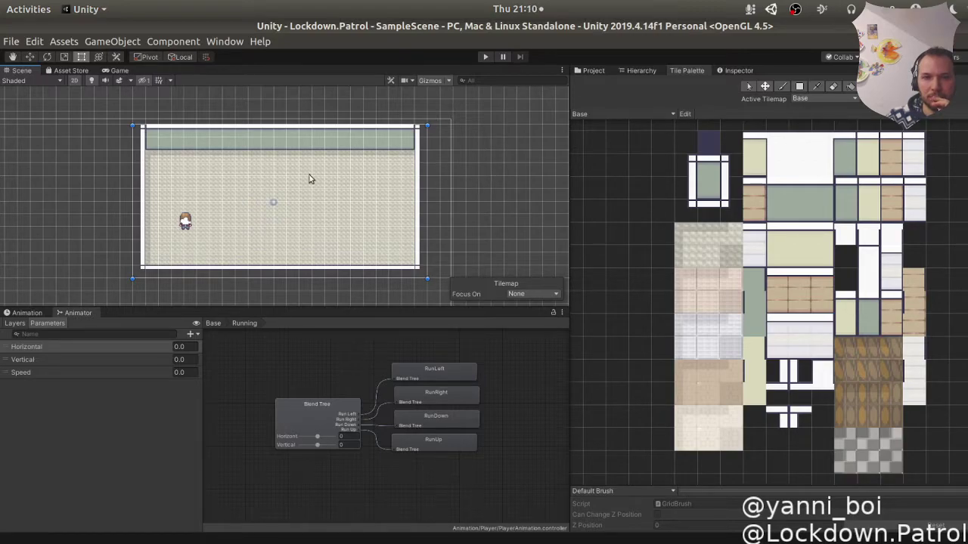
scroll(280, 174, "up", 1)
scroll(280, 174, "down", 1)
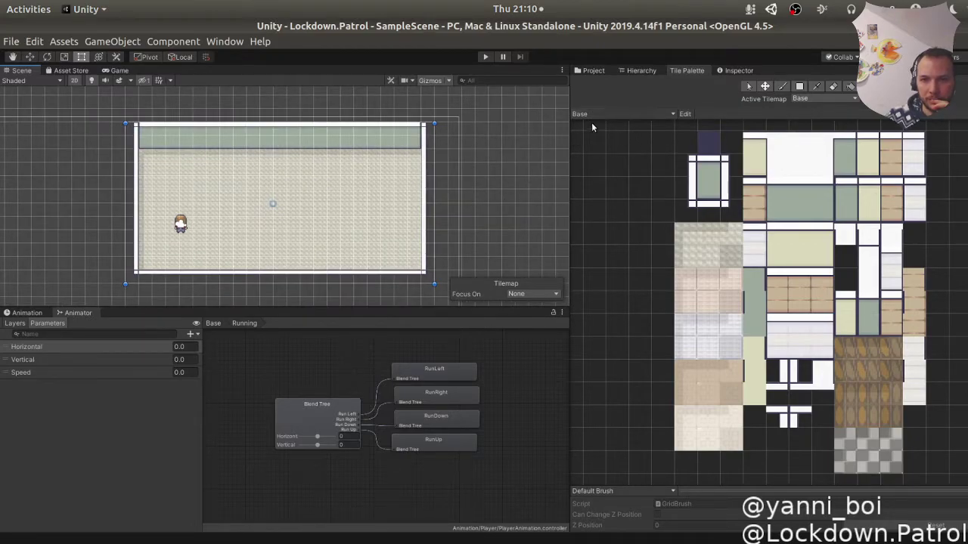
left_click(834, 86)
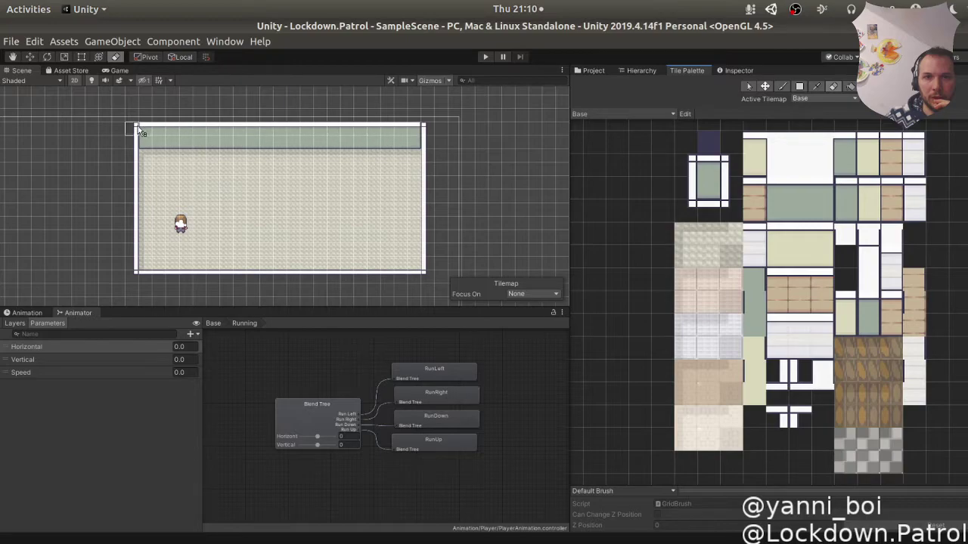
mouse_move(136, 133)
left_mouse_down()
mouse_move(427, 135)
mouse_move(427, 143)
mouse_move(409, 131)
mouse_move(142, 124)
left_mouse_up()
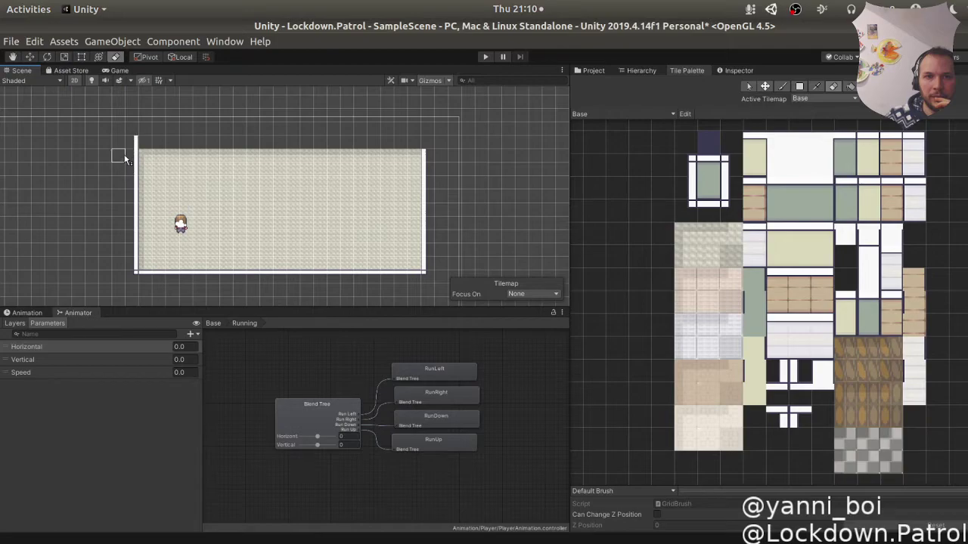
mouse_move(129, 144)
left_mouse_down()
mouse_move(131, 278)
mouse_move(209, 276)
left_mouse_up()
mouse_move(270, 278)
left_mouse_down()
mouse_move(424, 285)
mouse_move(399, 279)
mouse_move(410, 270)
mouse_move(429, 161)
left_mouse_up()
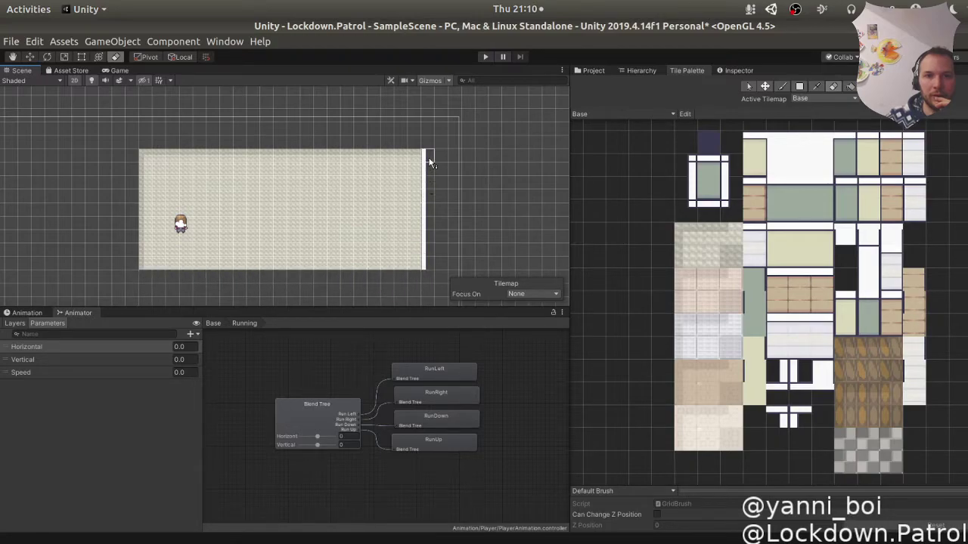
left_click(426, 226)
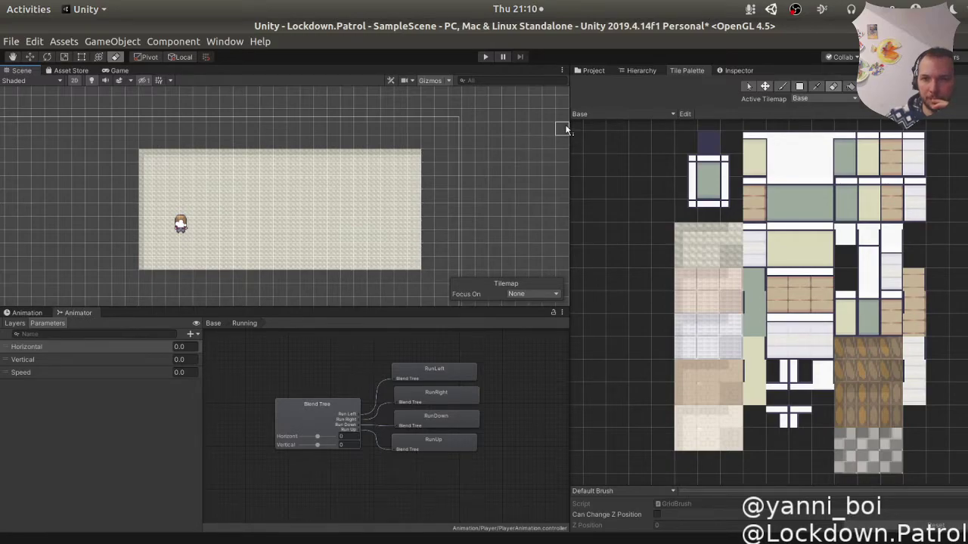
left_click(637, 113)
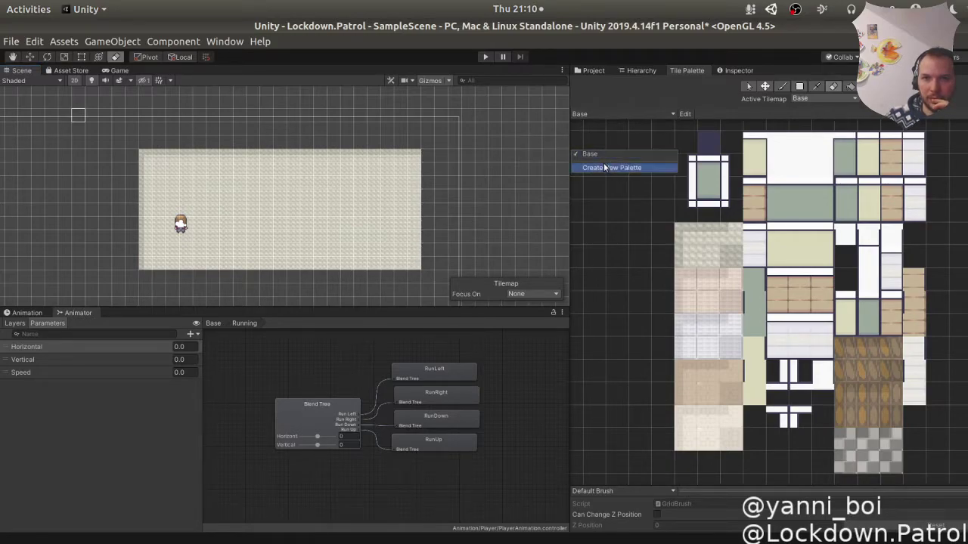
left_click(626, 99)
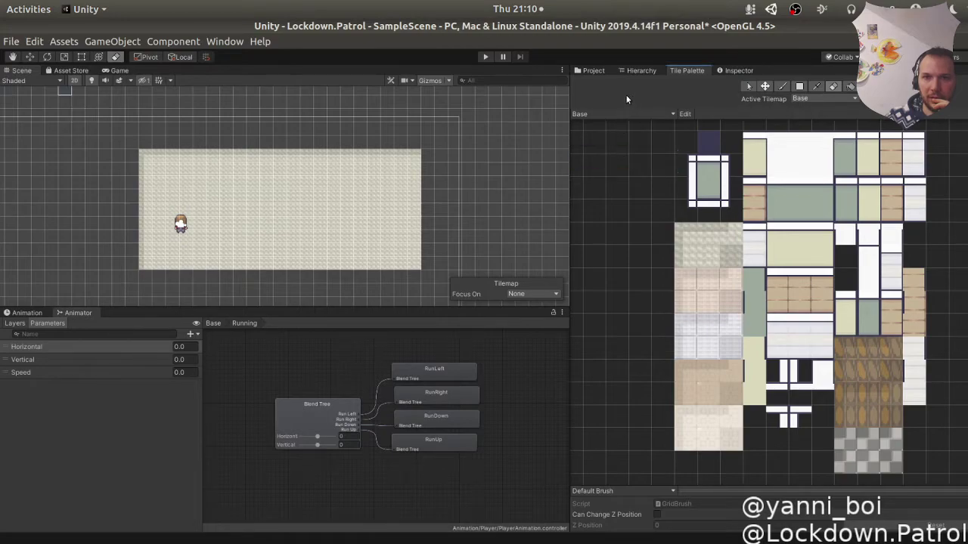
key("ctrl+5")
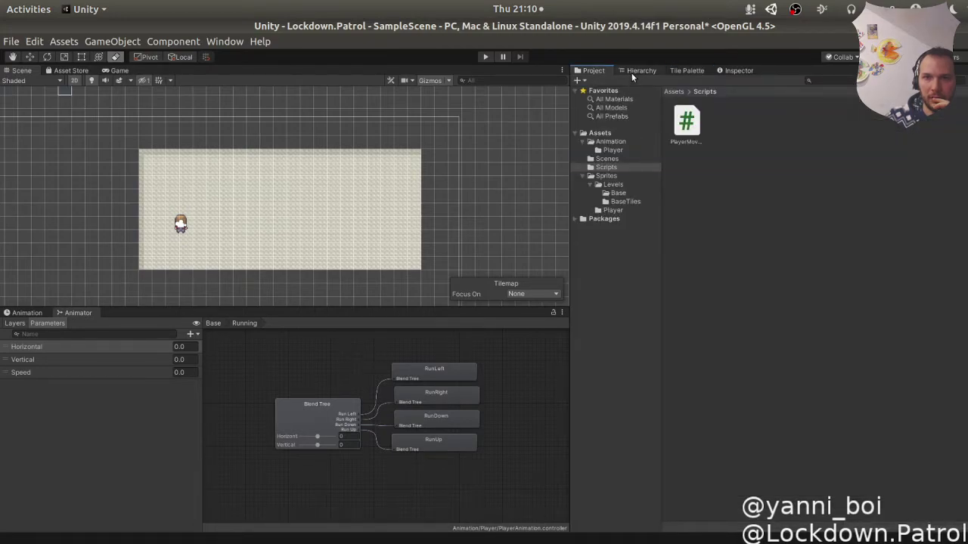
Create a second 2D Tilemap as a child of the Tilemap object, alongside Base.
left_click(631, 72)
right_click(628, 125)
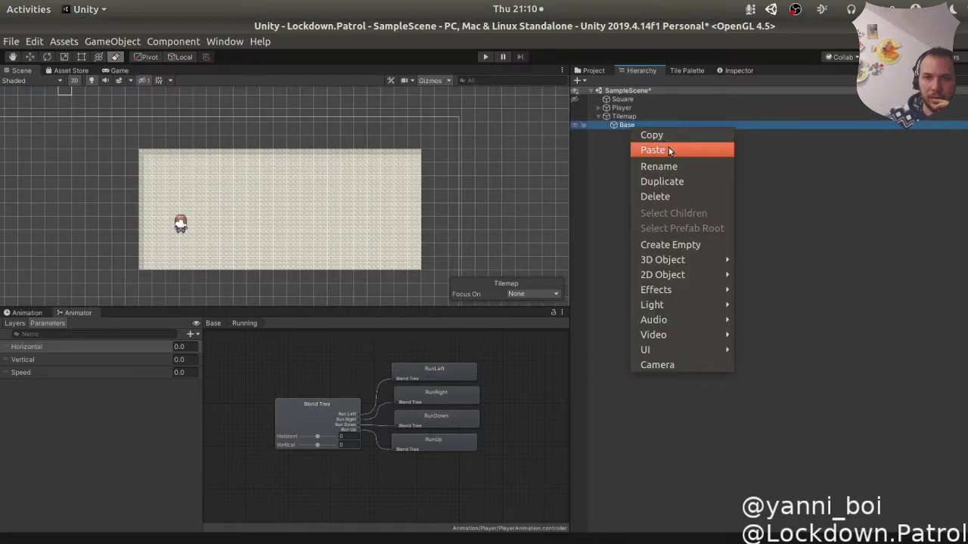
left_click(621, 115)
left_click(622, 117)
right_click(624, 117)
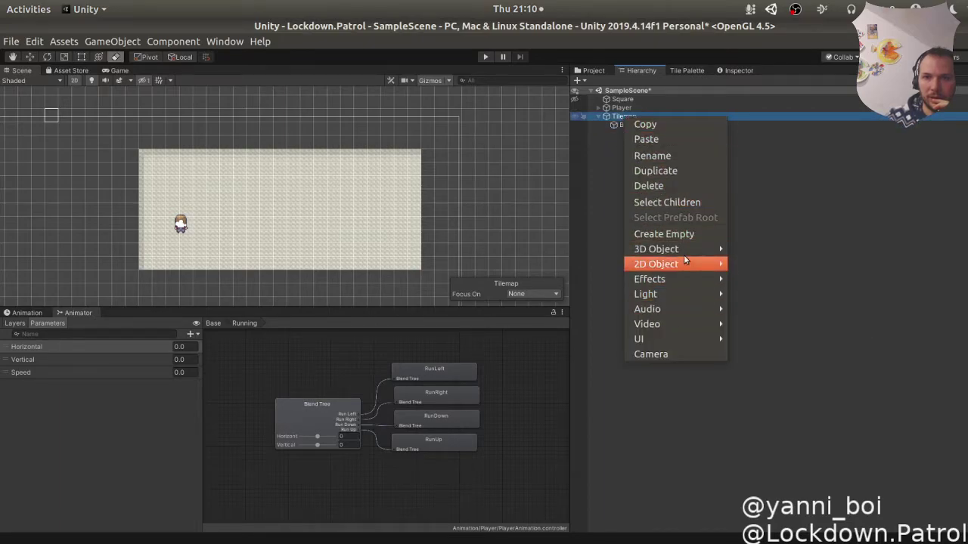
mouse_move(687, 263)
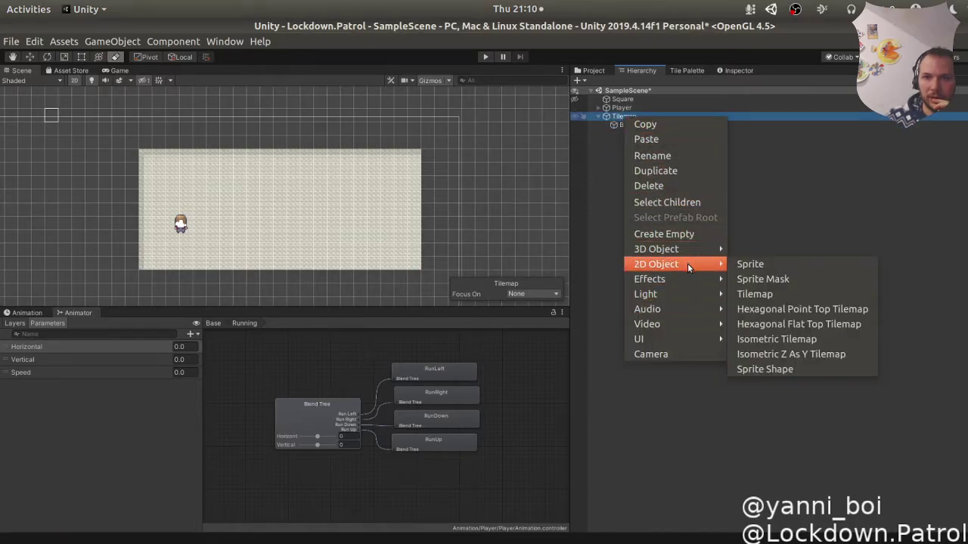
left_click(770, 292)
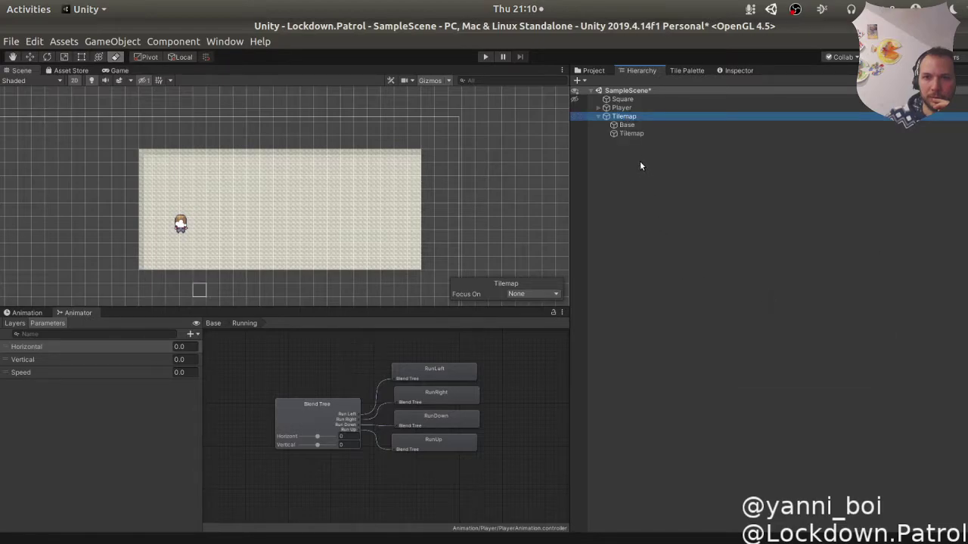
Rename the new child tilemap to Collision.
left_click(632, 134)
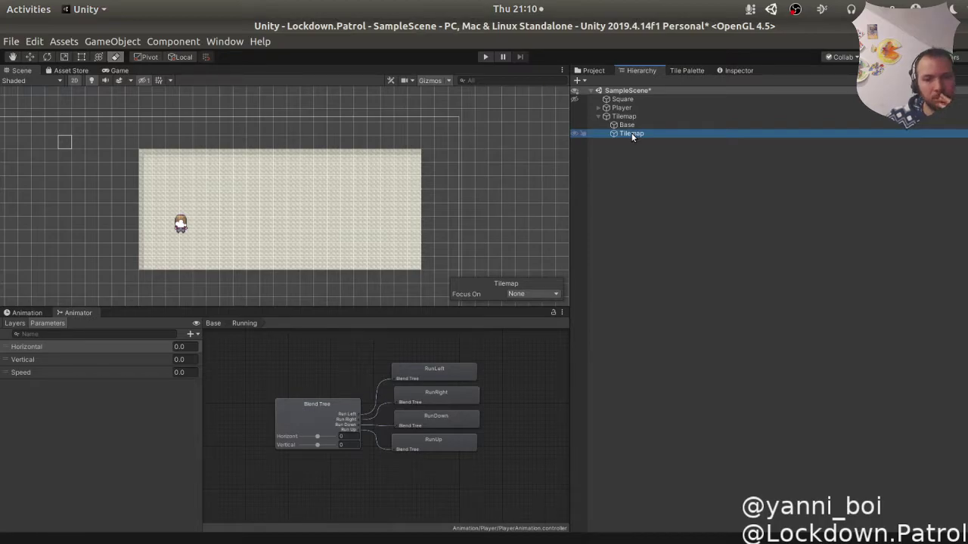
right_click(632, 134)
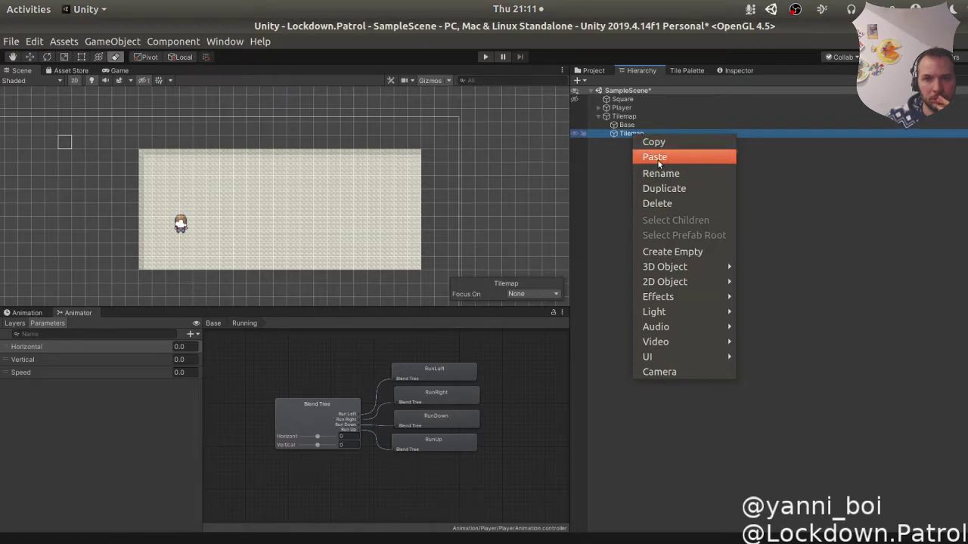
left_click(625, 134)
left_click(628, 133)
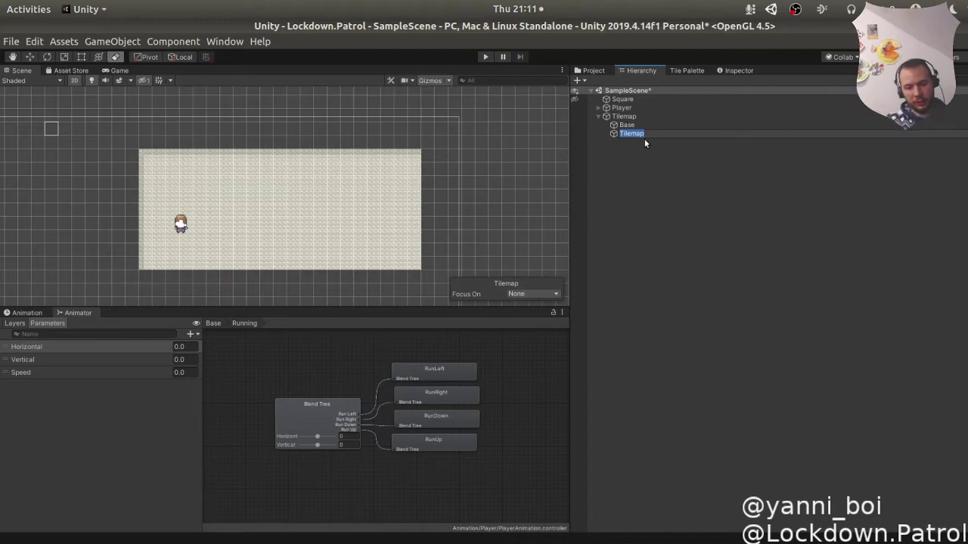
type("C")
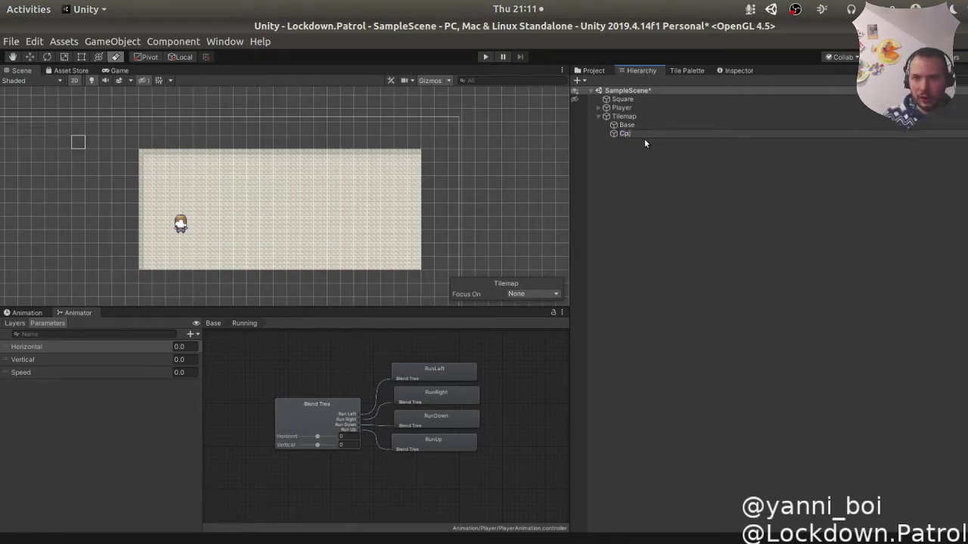
type("ollision")
key("Return")
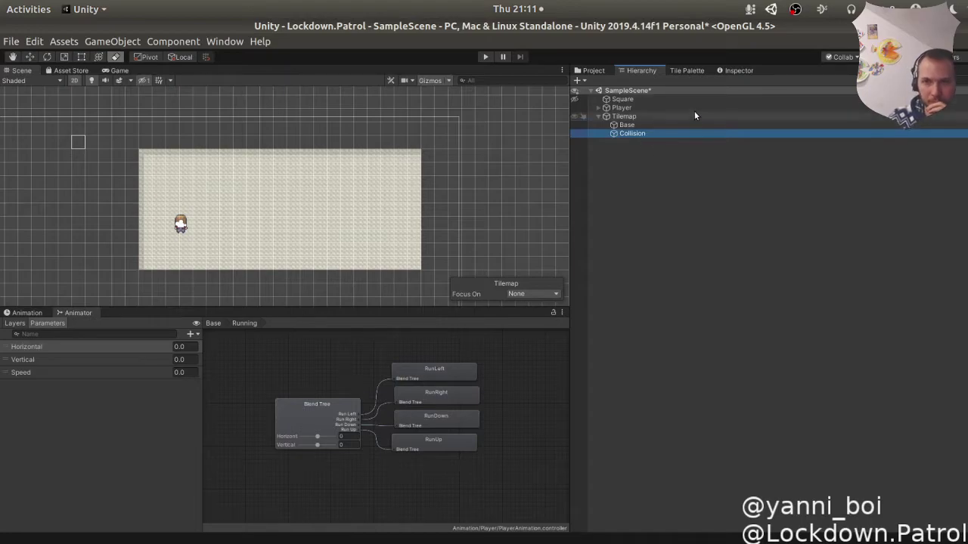
Show the Tile Palette with Collision as the active tilemap and select the empty two-row strip above the floor.
left_click(683, 72)
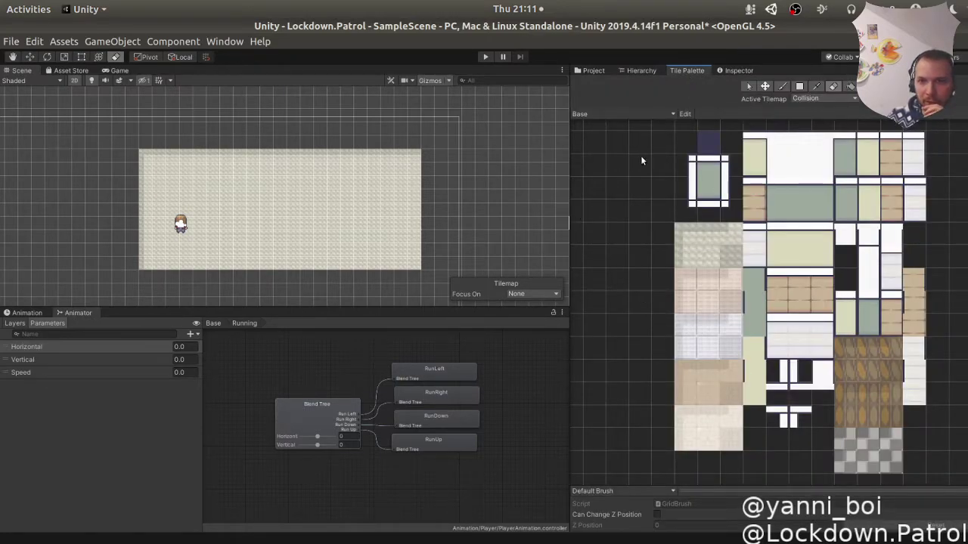
left_click(749, 86)
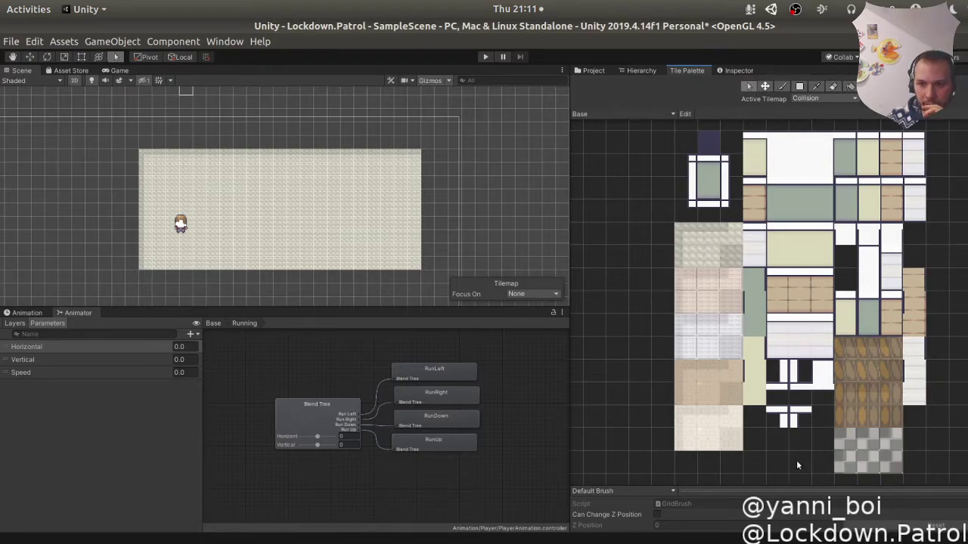
left_click(710, 192)
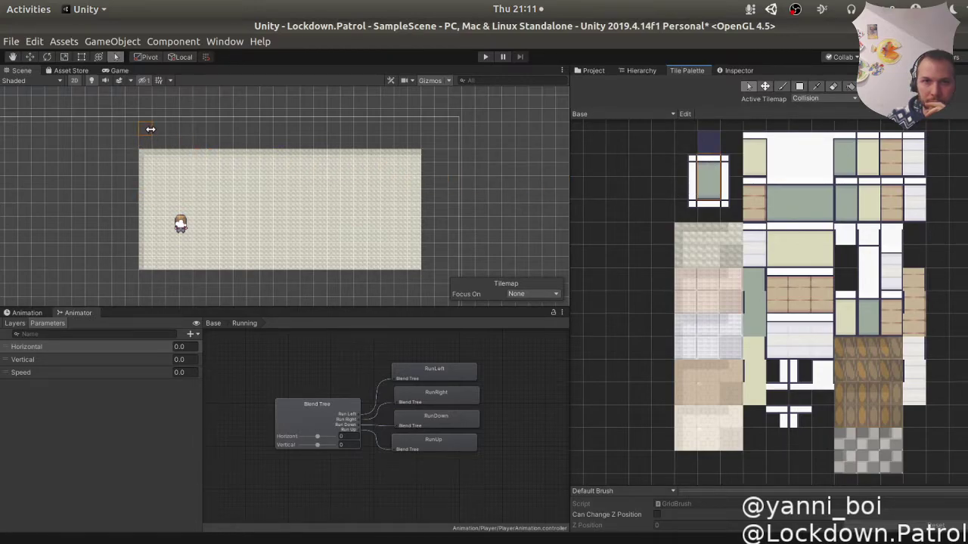
left_click_drag(150, 130, 414, 134)
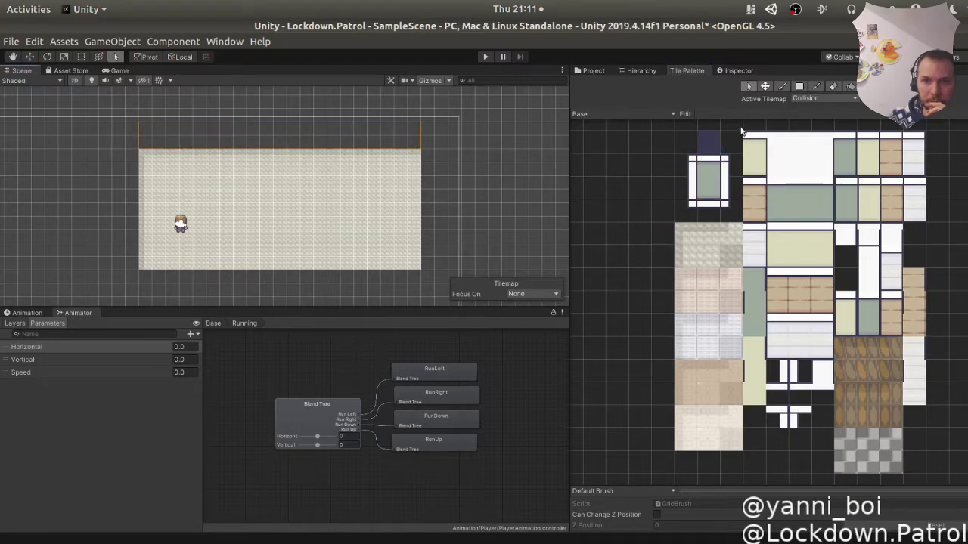
Paint the green upper wall along the floor's full top edge on the Collision tilemap, using the two-tile-high wall section as brush.
left_click(707, 171)
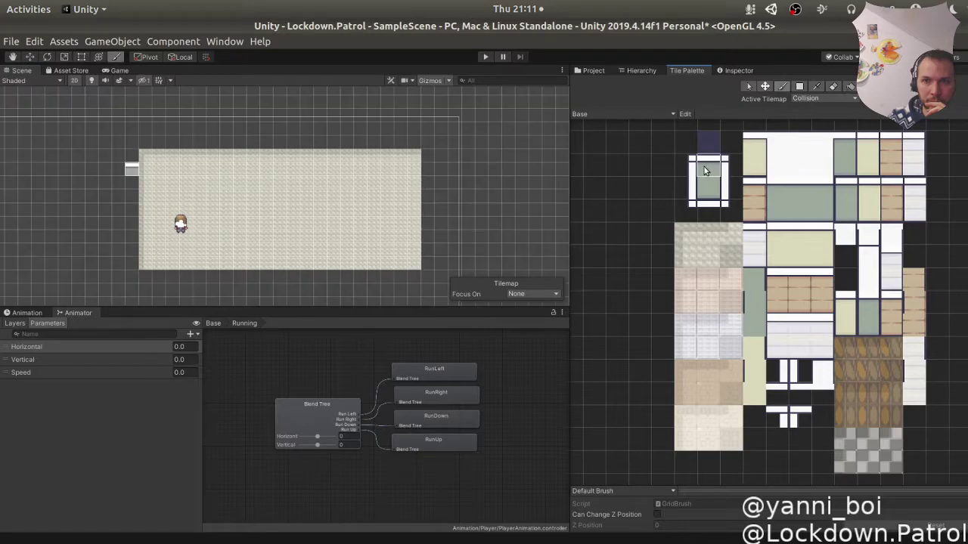
left_click(750, 87)
left_click(712, 184)
left_click(713, 185)
left_click(780, 87)
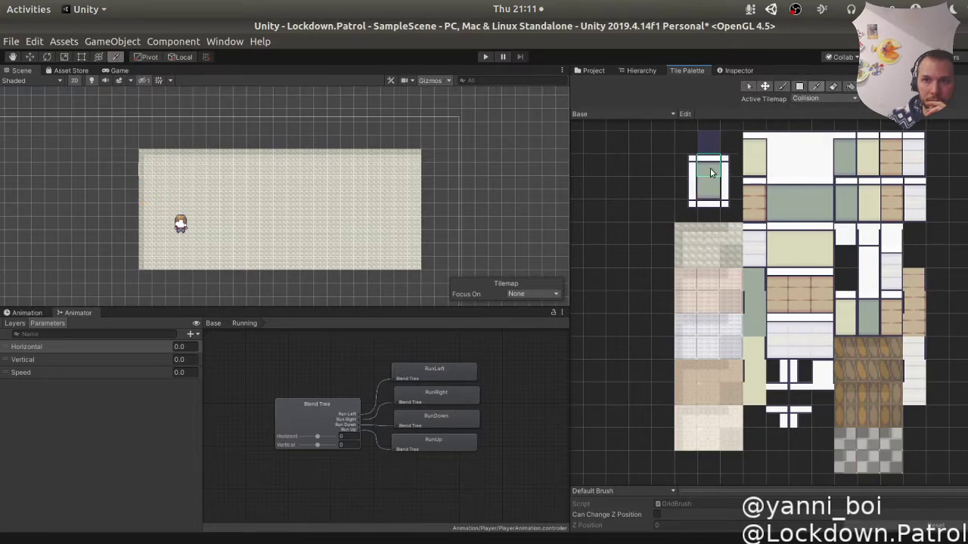
left_click_drag(147, 141, 187, 140)
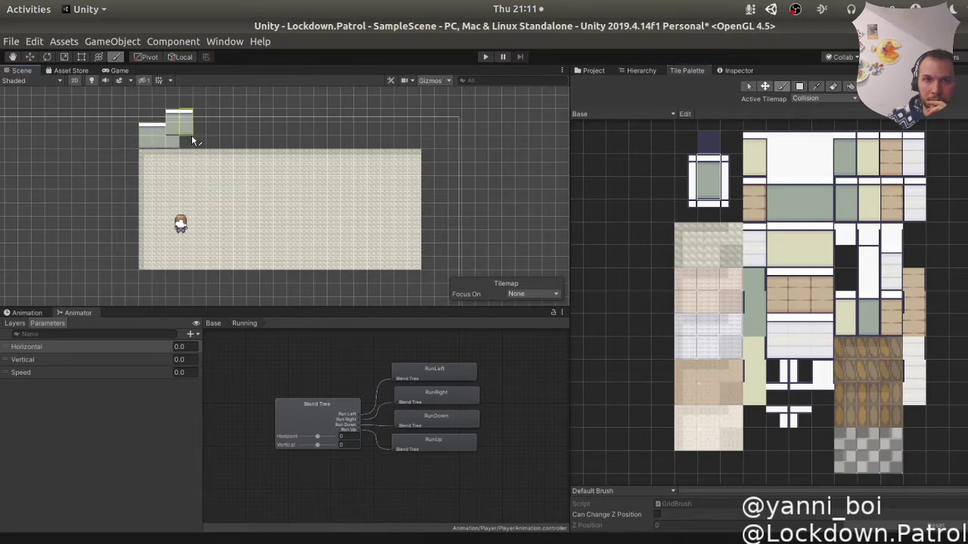
key("ctrl+z")
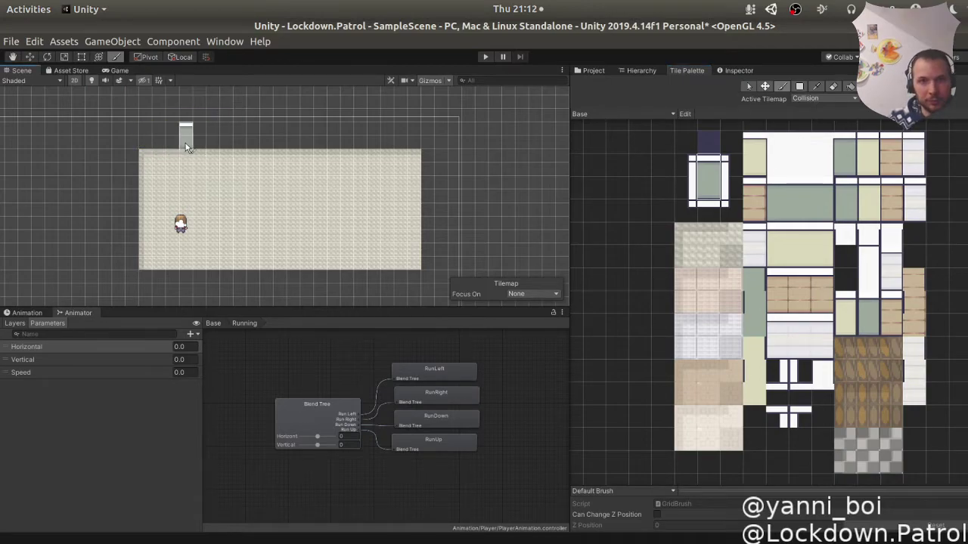
left_click_drag(172, 143, 231, 144)
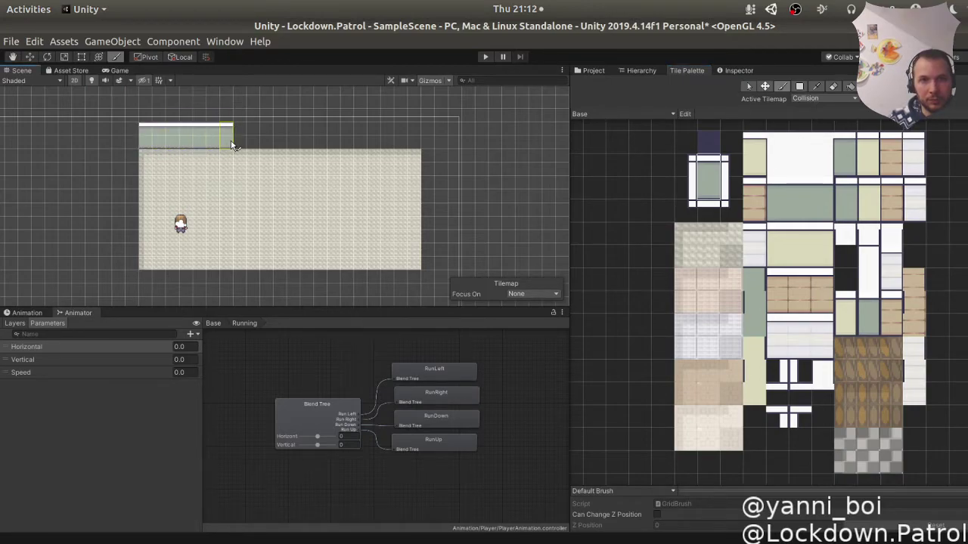
left_click_drag(338, 149, 409, 140)
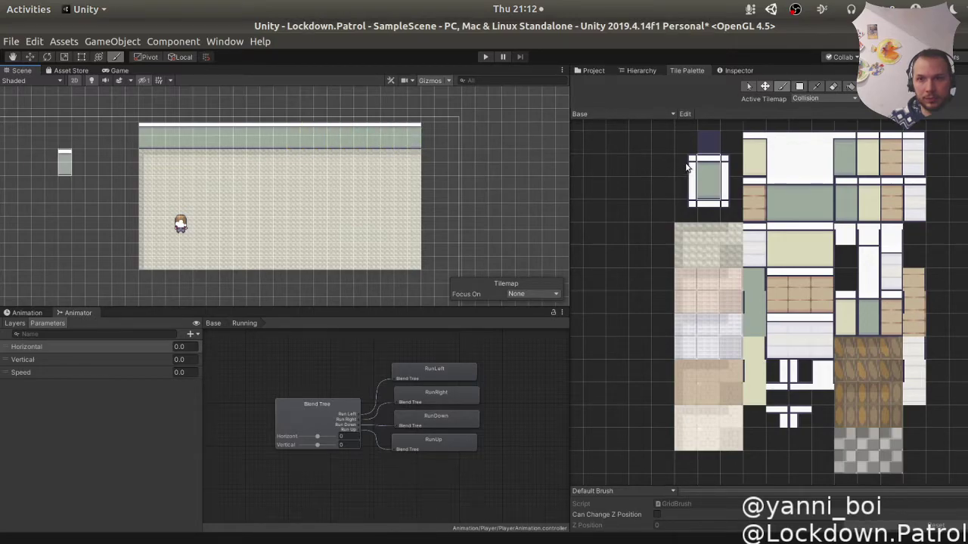
Place the two-tile-high white left-edge wall section at the left end of the green wall, level with its top.
left_click_drag(687, 168, 722, 201)
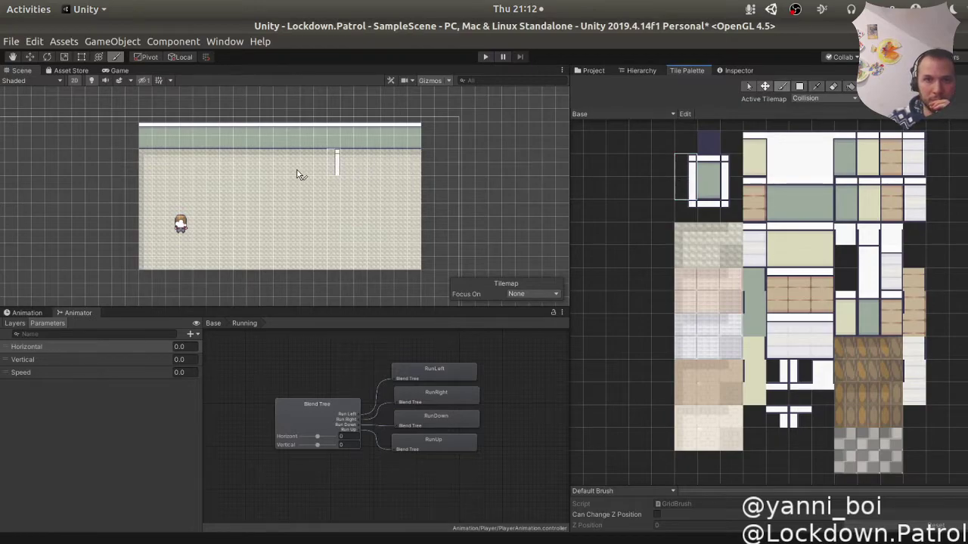
left_click(143, 142)
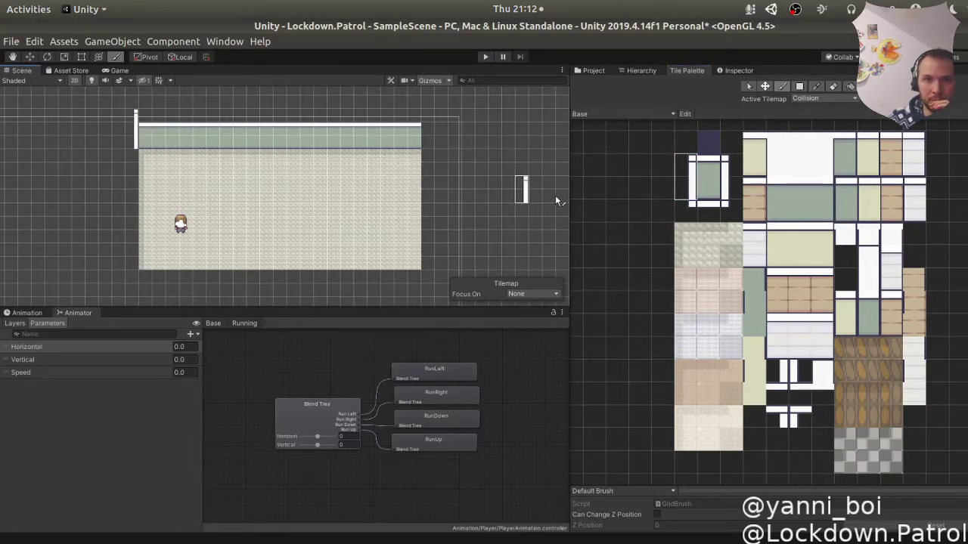
key("ctrl+z")
scroll(127, 155, "up", 1)
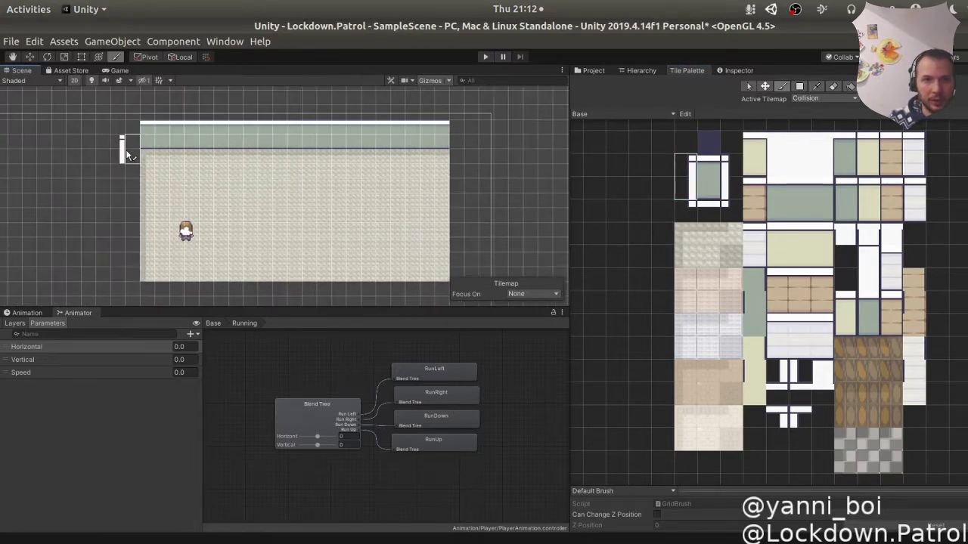
scroll(133, 153, "up", 1)
left_click(149, 149)
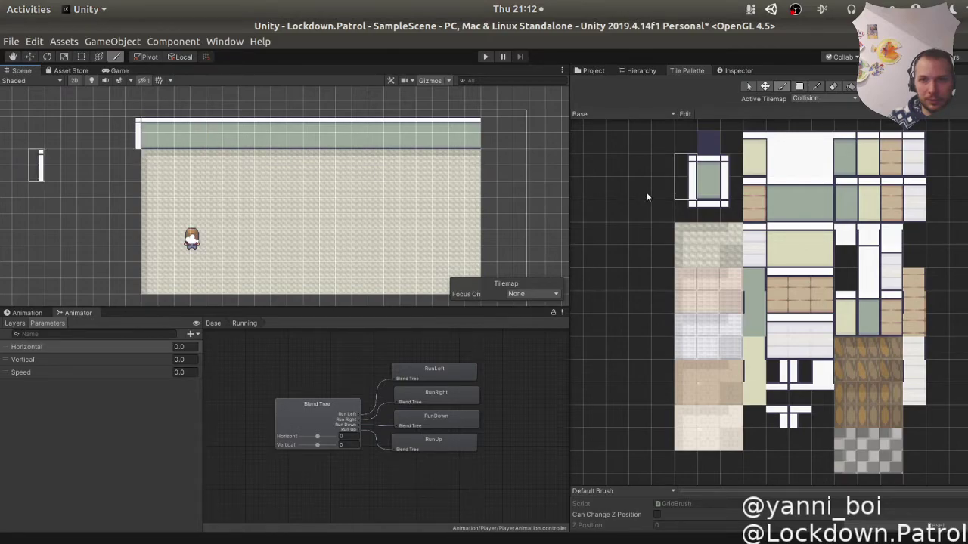
Paint the white left wall down the floor's edge with a bottom corner tile, and the white wall along the floor's full bottom edge.
left_click(681, 203)
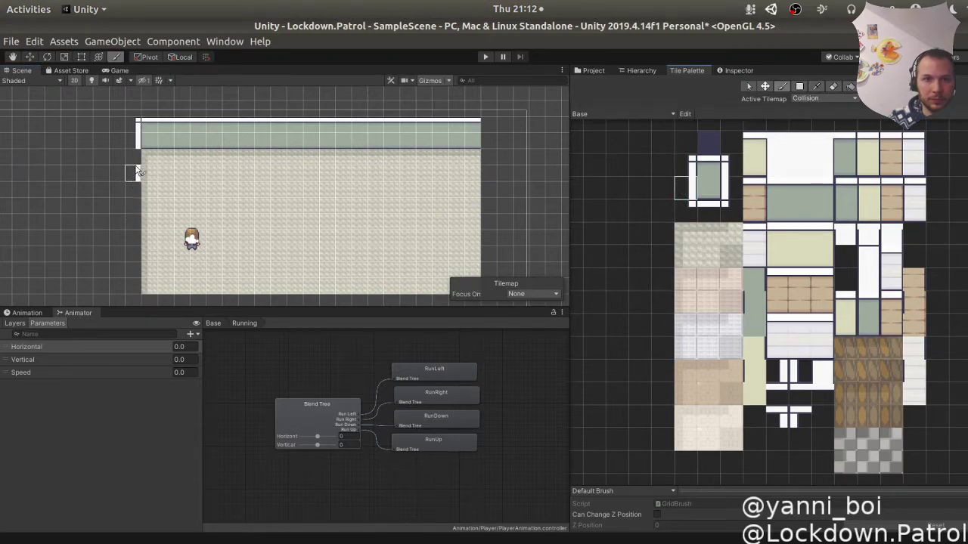
left_click_drag(136, 166, 136, 181)
left_click_drag(134, 217, 133, 254)
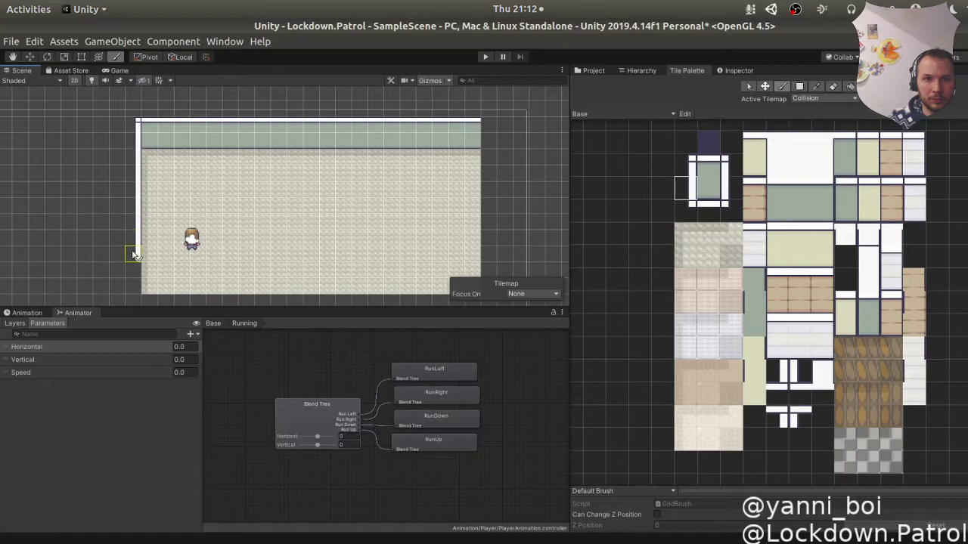
scroll(136, 236, "down", 2)
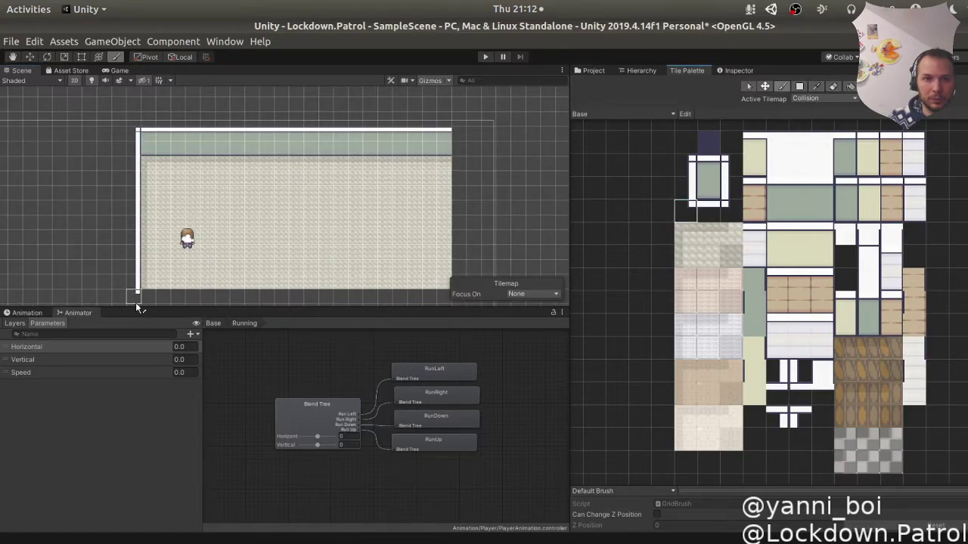
left_click(705, 203)
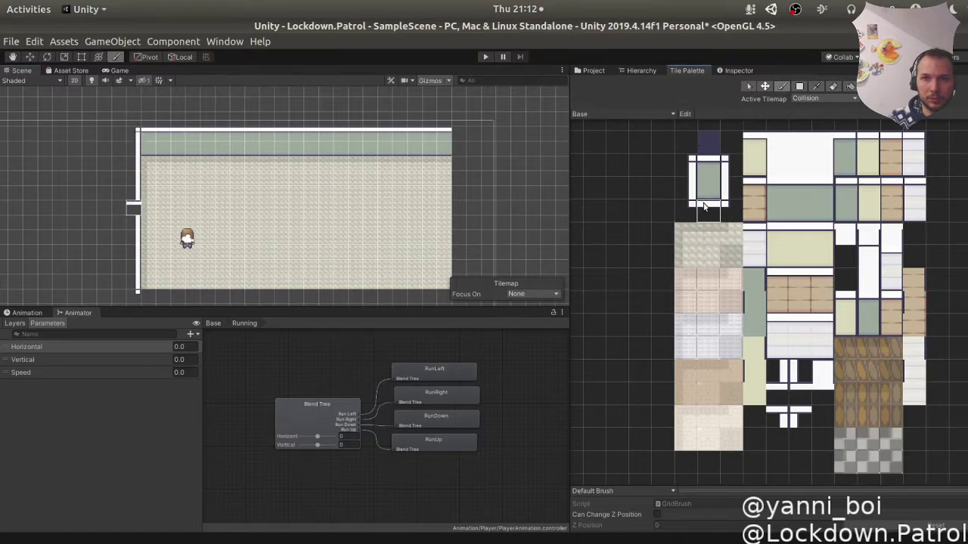
left_click_drag(157, 302, 335, 302)
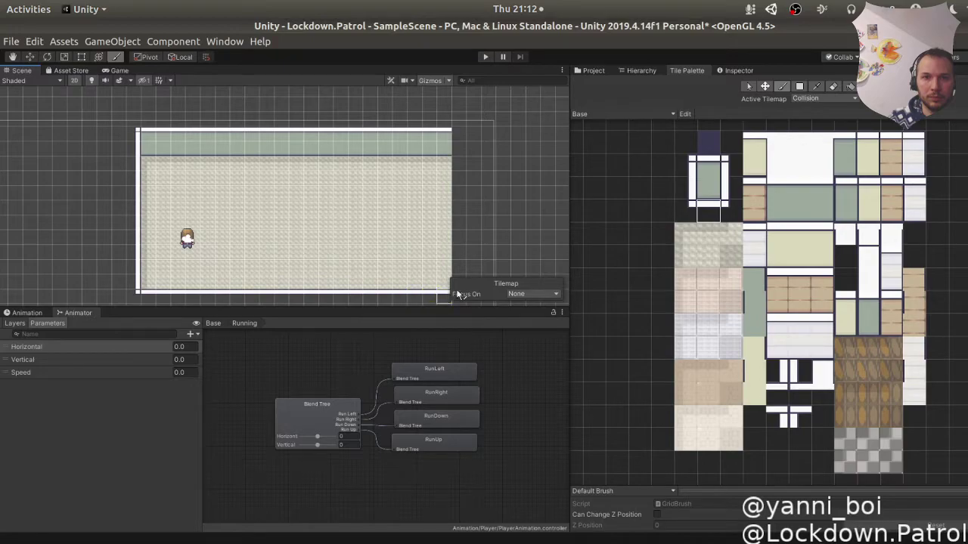
Paint the white wall along the floor's full right edge with top and bottom corner tiles, closing the room's outline.
left_click(728, 166)
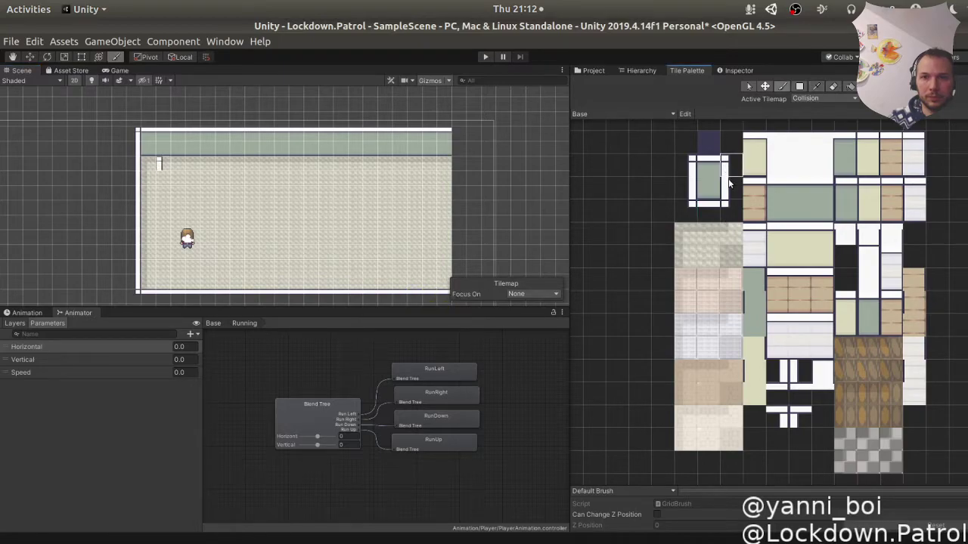
left_click(456, 137)
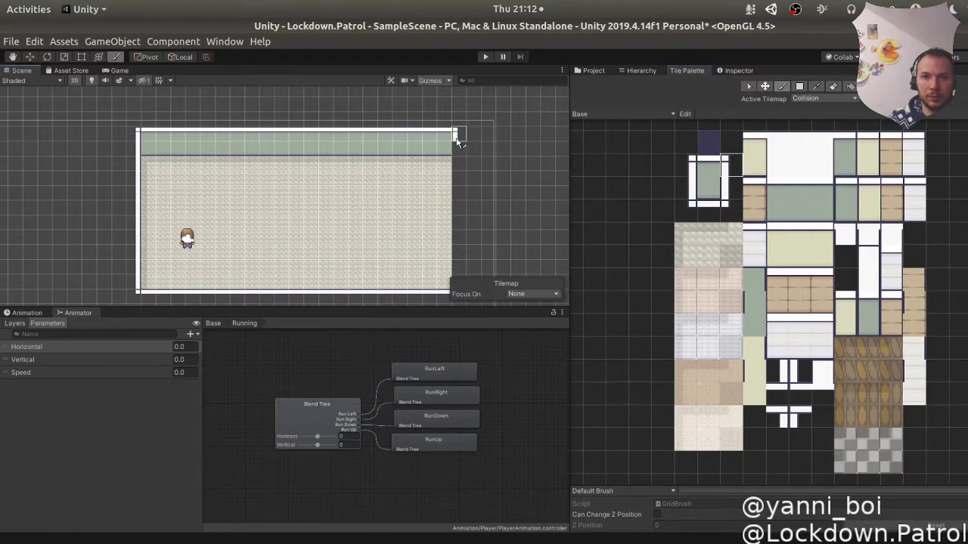
left_click(462, 157)
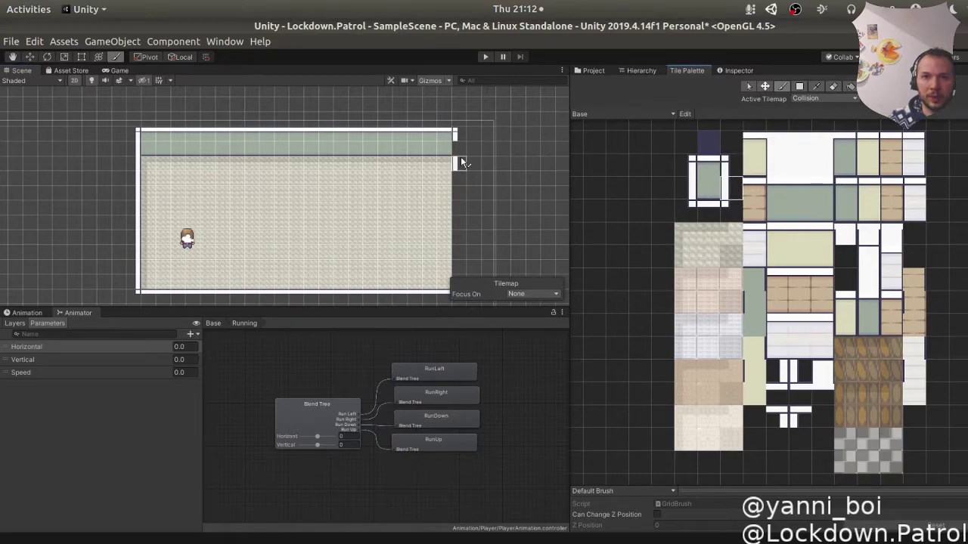
left_click_drag(460, 153, 462, 184)
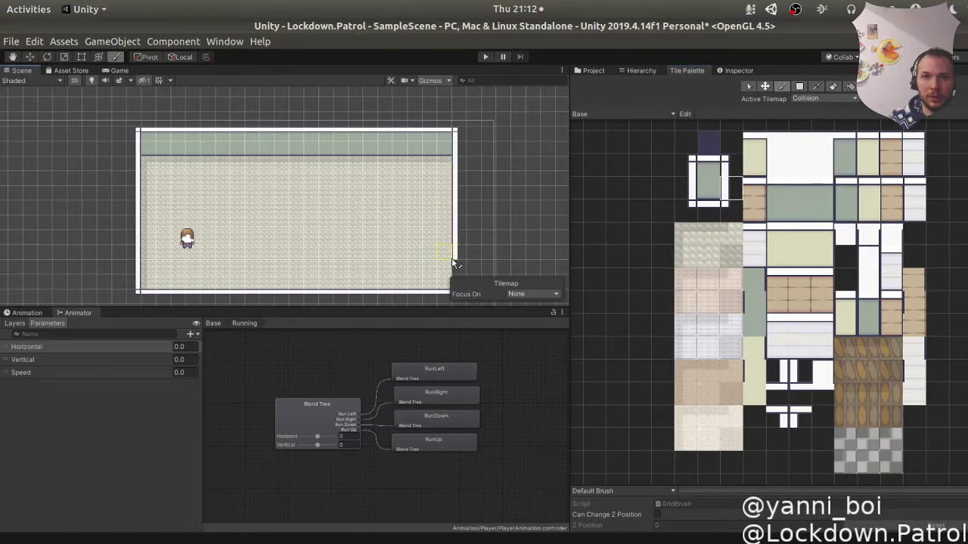
scroll(451, 257, "down", 2)
middle_click_drag(451, 257, 454, 197)
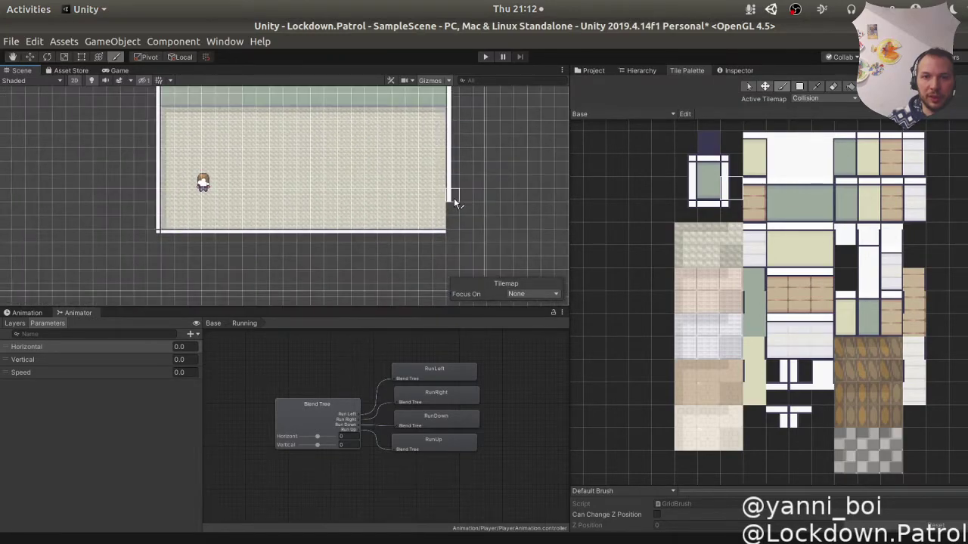
left_click(729, 213)
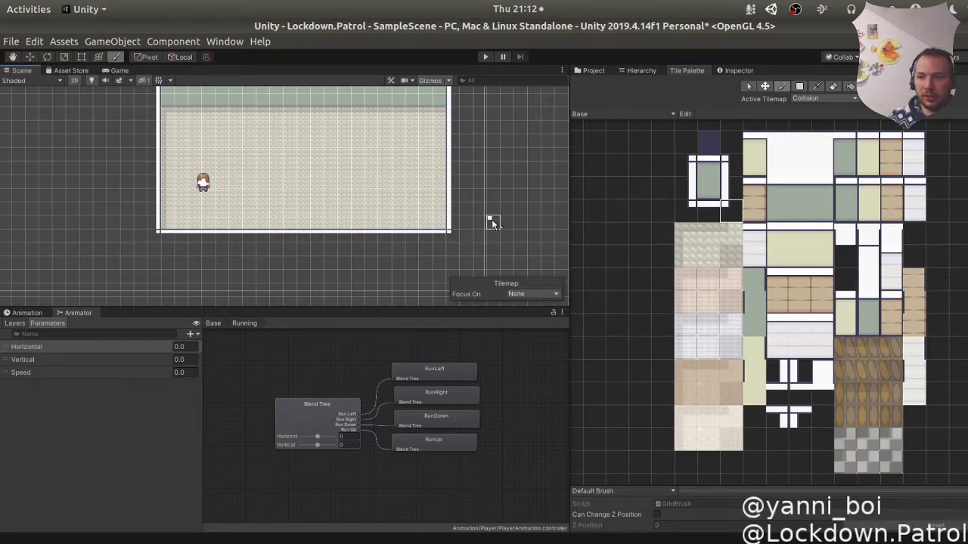
scroll(206, 198, "up", 1)
scroll(203, 195, "down", 1)
scroll(198, 190, "down", 1)
mouse_move(137, 158)
middle_mouse_down()
mouse_move(130, 188)
mouse_move(115, 185)
middle_mouse_up()
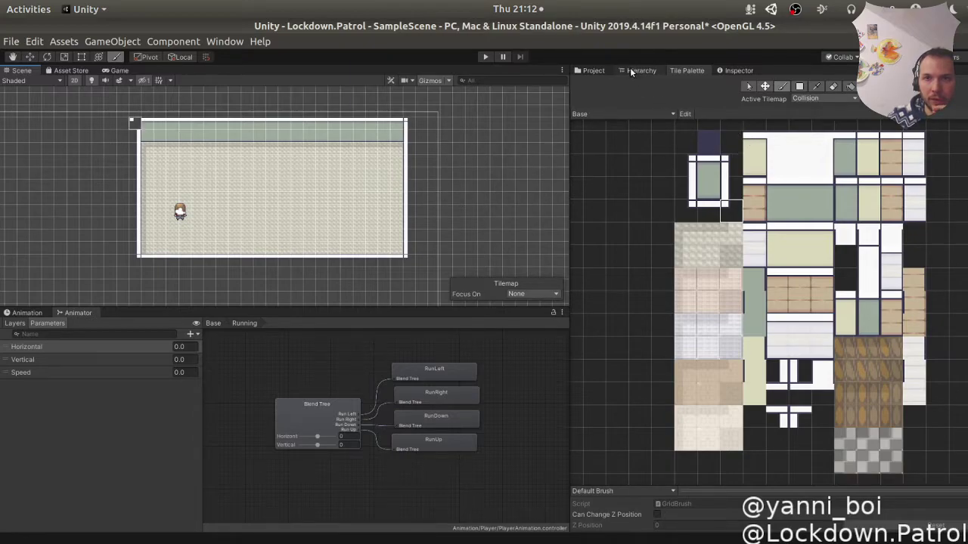
Toggle the scene visibility of the Collision and Base tilemaps one after the other to check which tiles each holds.
left_click(594, 71)
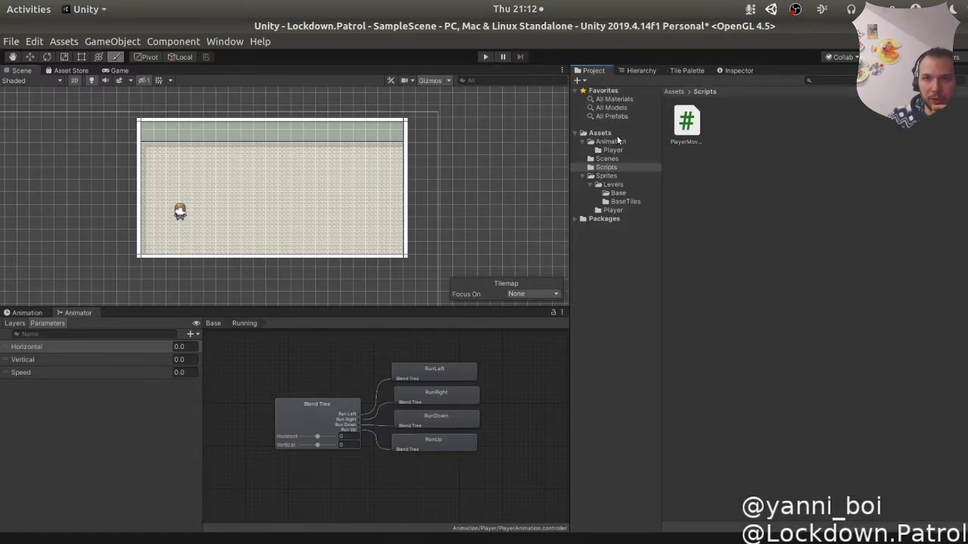
left_click(641, 70)
left_click(627, 125)
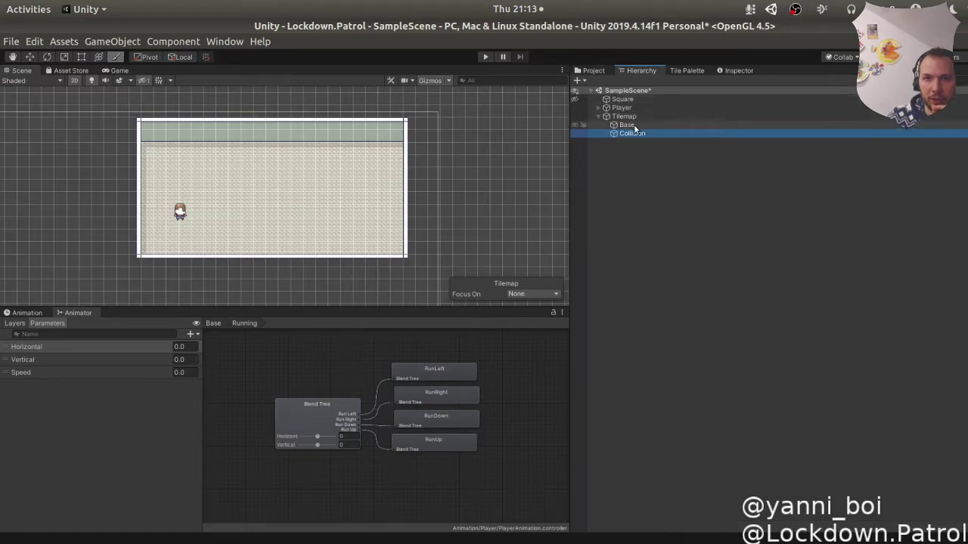
left_click(631, 133)
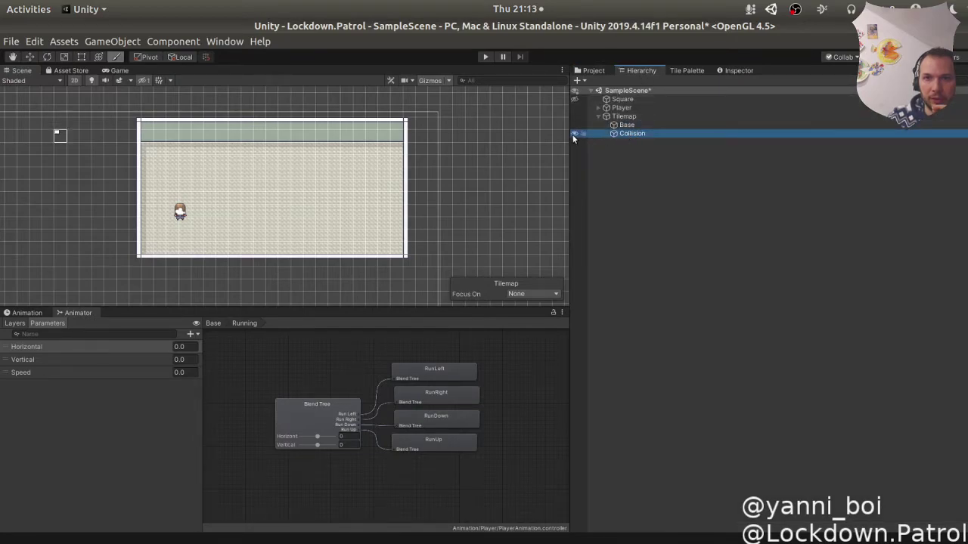
left_click(574, 132)
left_click(574, 133)
left_click(573, 126)
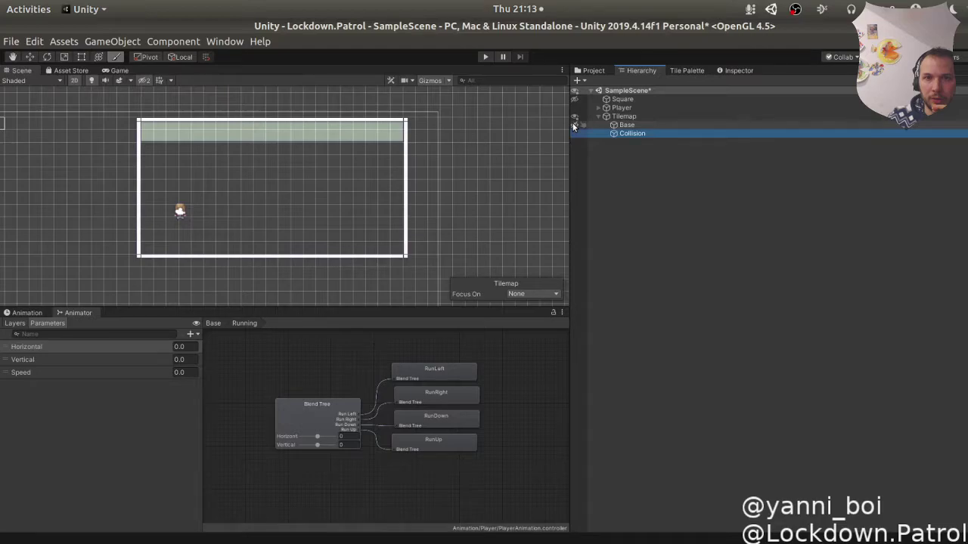
left_click(574, 126)
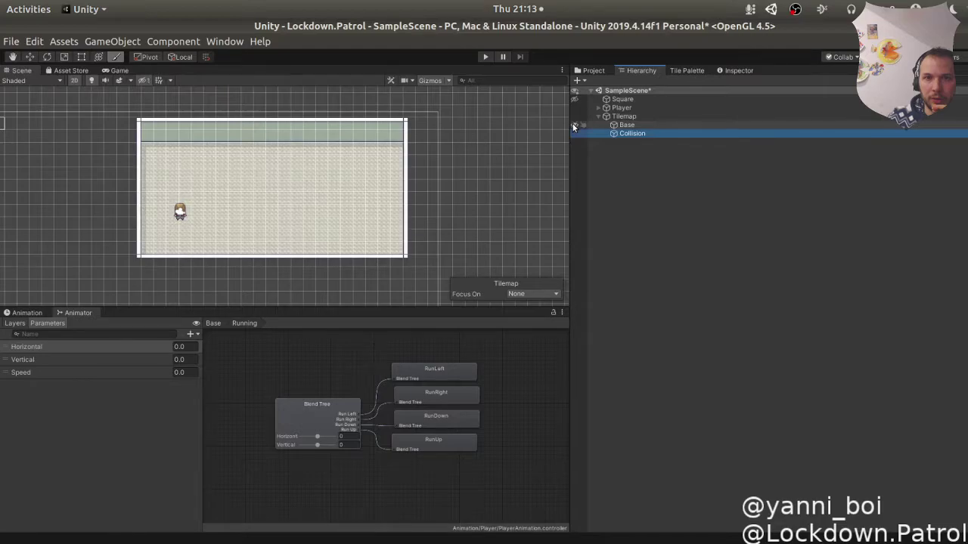
Add a Tilemap Collider 2D component to the Collision tilemap and inspect its outlines around the room's walls.
double_click(627, 132)
left_click(737, 71)
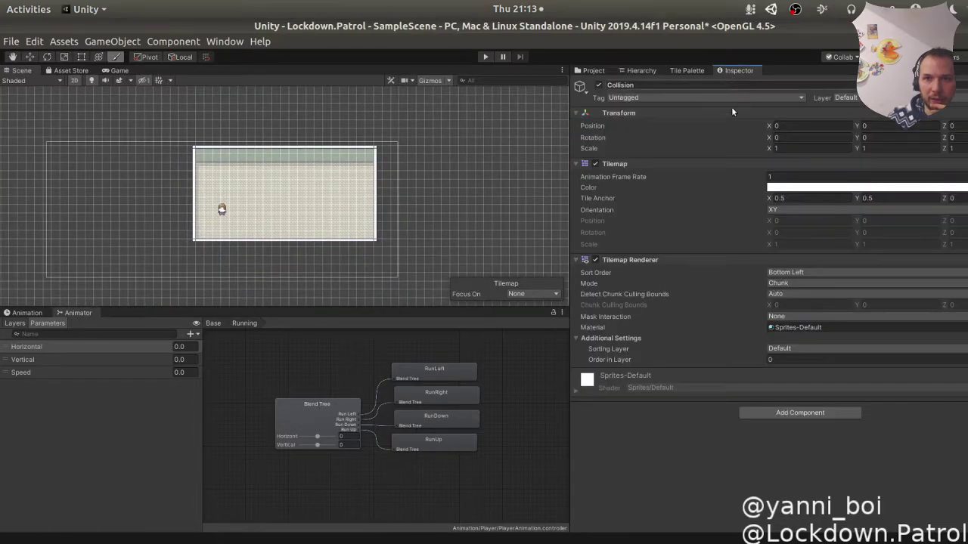
left_click(801, 413)
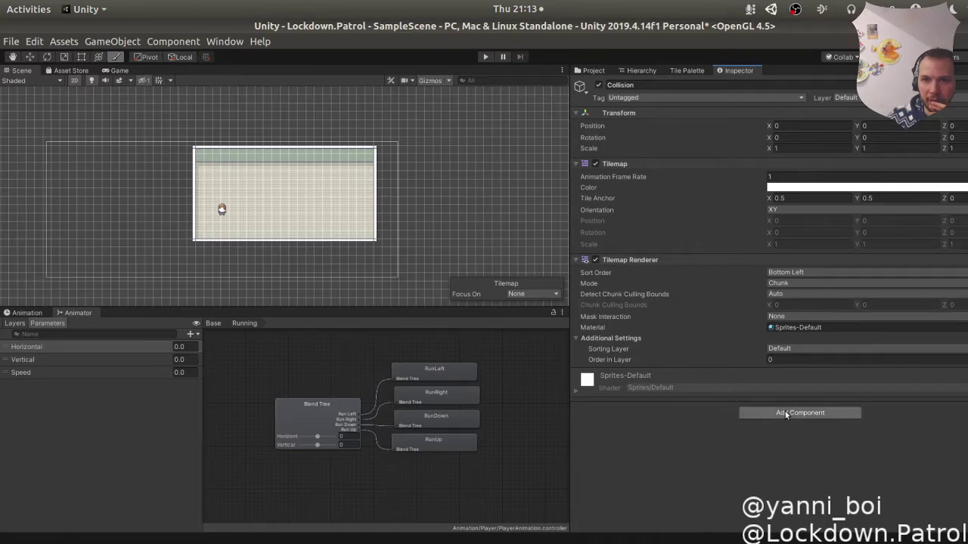
type("ani")
type("colli")
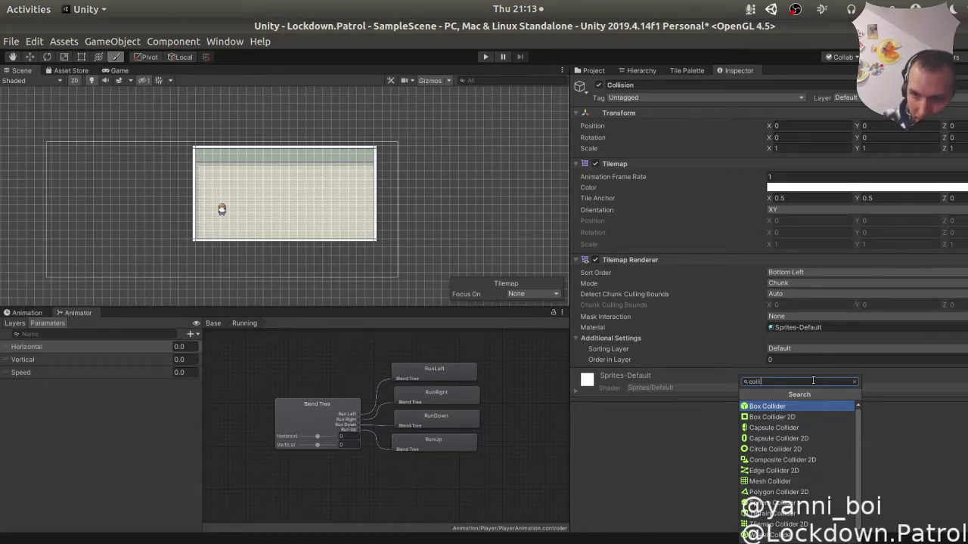
left_click(793, 524)
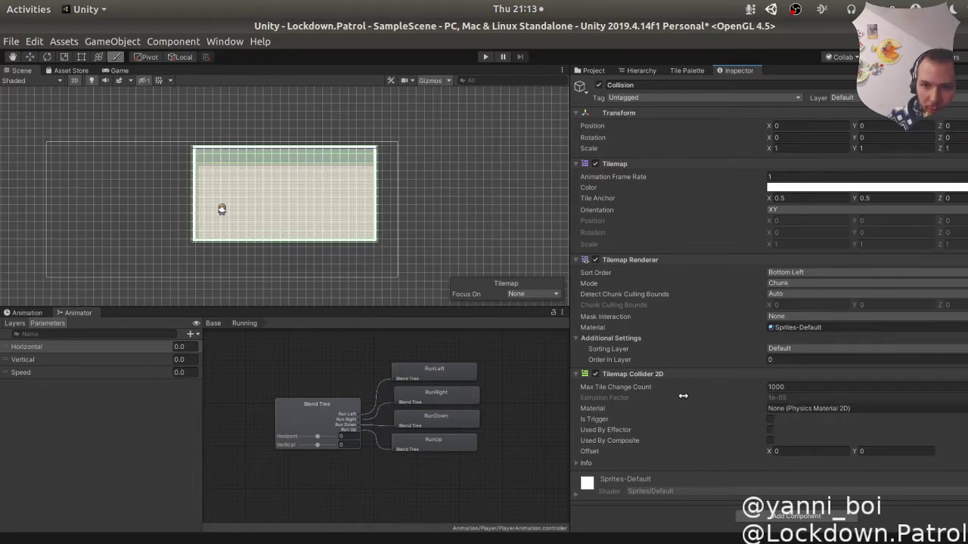
scroll(345, 216, "up", 5)
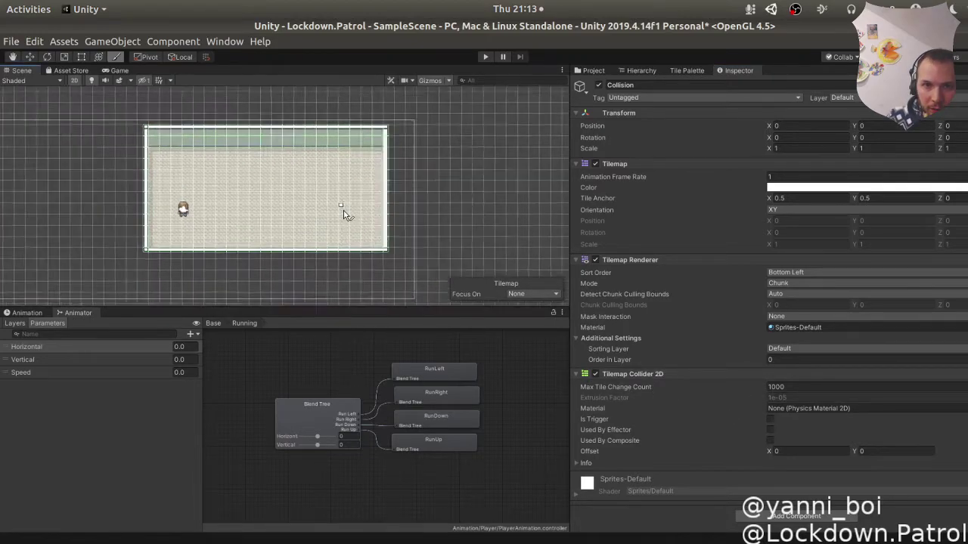
scroll(344, 215, "up", 2)
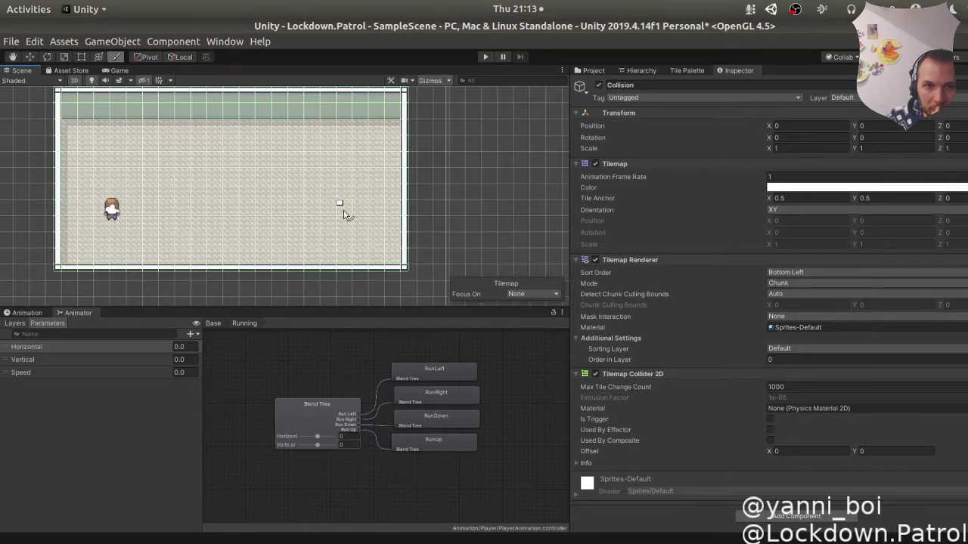
scroll(344, 215, "down", 4)
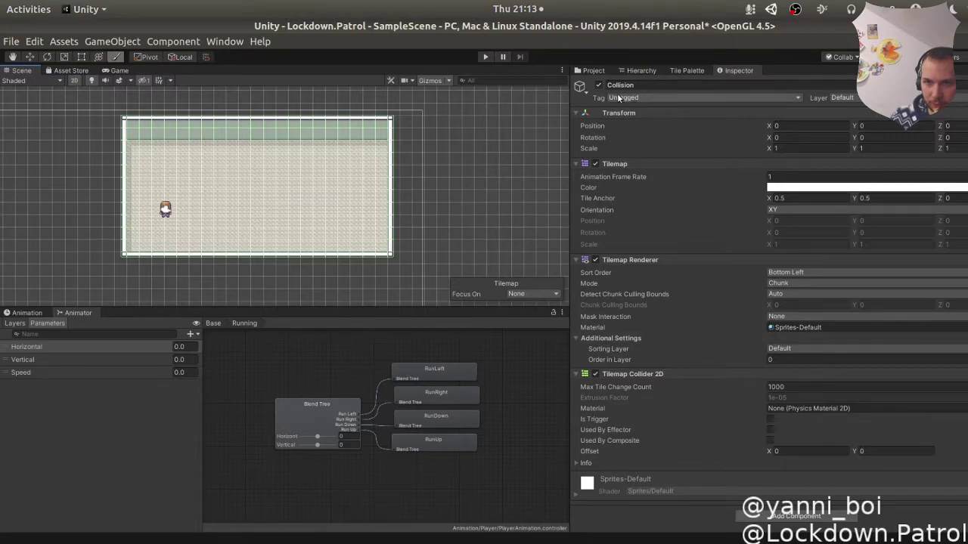
left_click(628, 71)
left_click(586, 71)
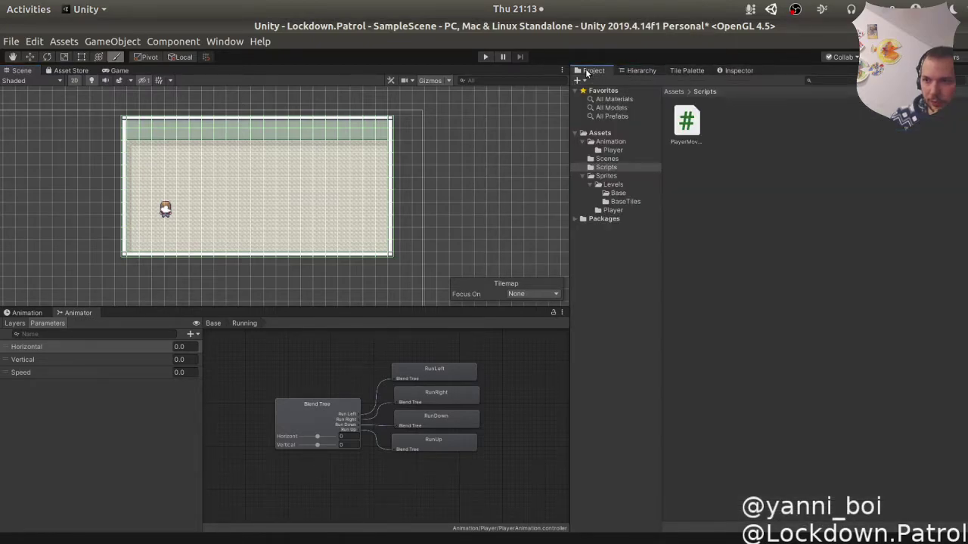
left_click(641, 70)
left_click(622, 110)
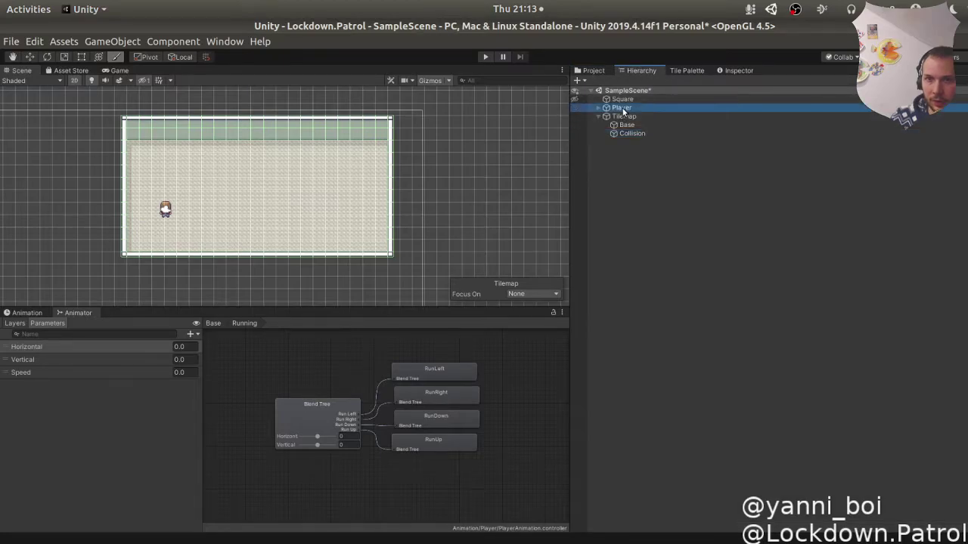
left_click(737, 71)
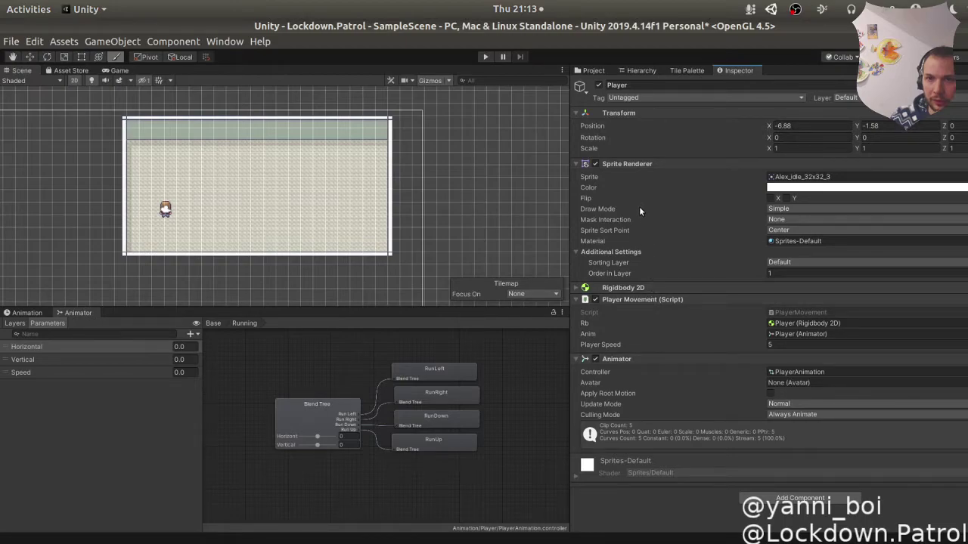
left_click(794, 501)
type("colli")
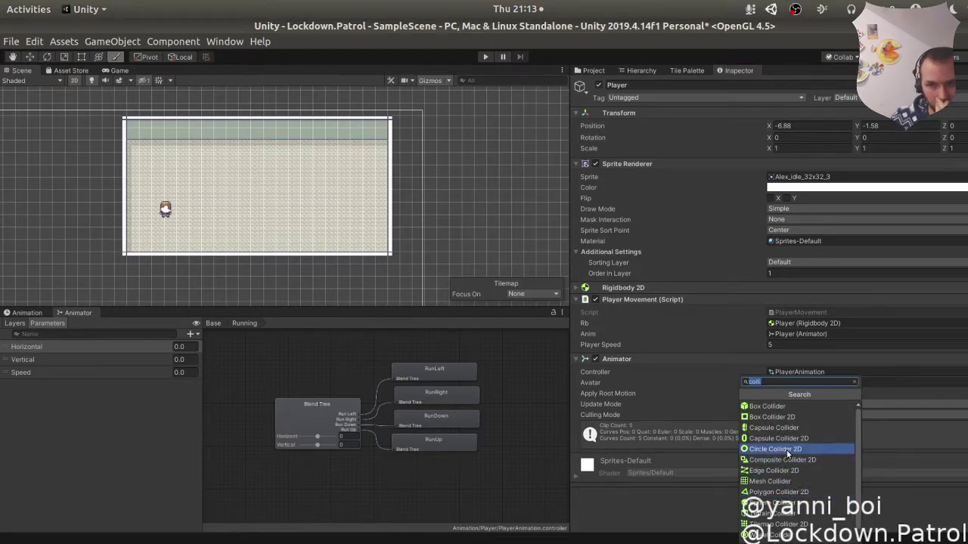
Frame the Player object in the scene and add a Capsule Collider 2D component to it.
left_click(639, 71)
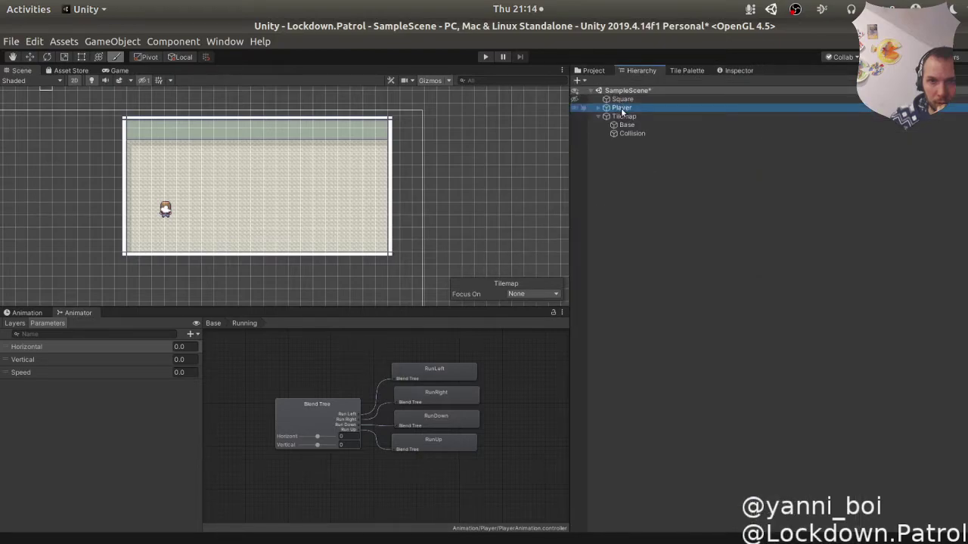
double_click(621, 108)
left_click(391, 167)
scroll(391, 167, "down", 3)
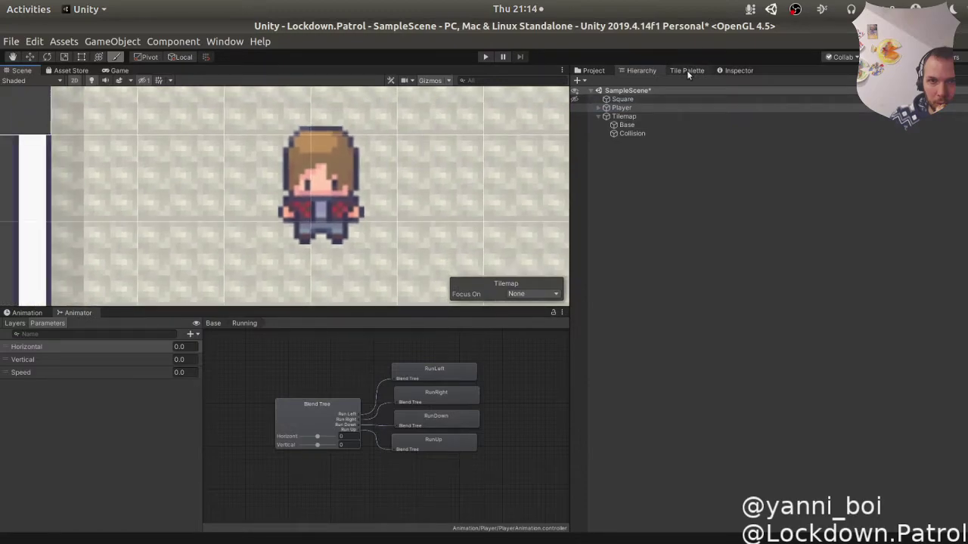
left_click(687, 70)
left_click(723, 69)
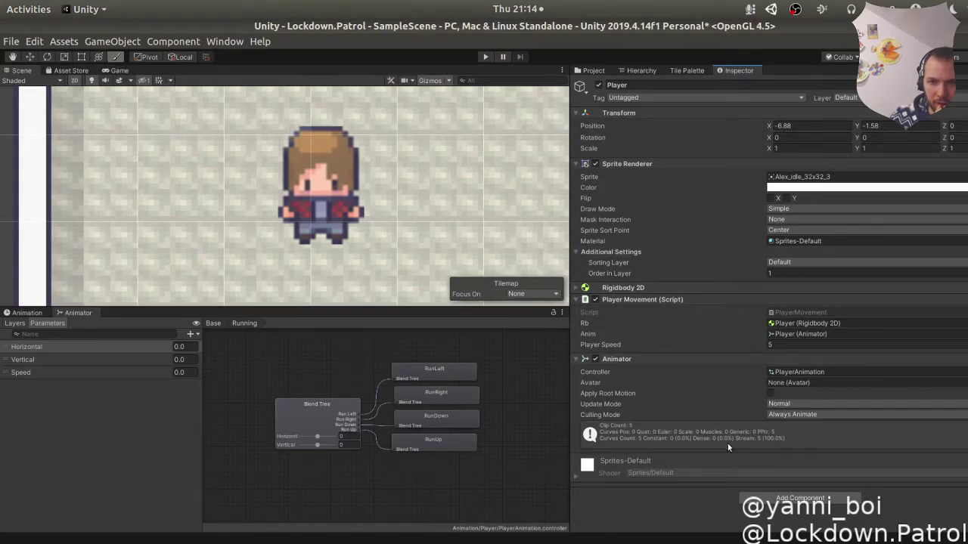
left_click(756, 499)
type("colli")
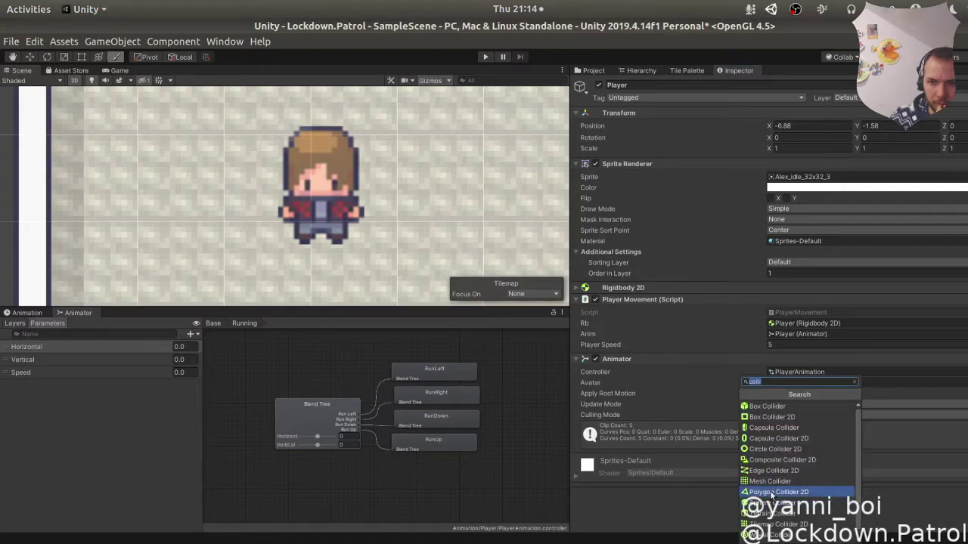
left_click(808, 438)
scroll(726, 414, "down", 3)
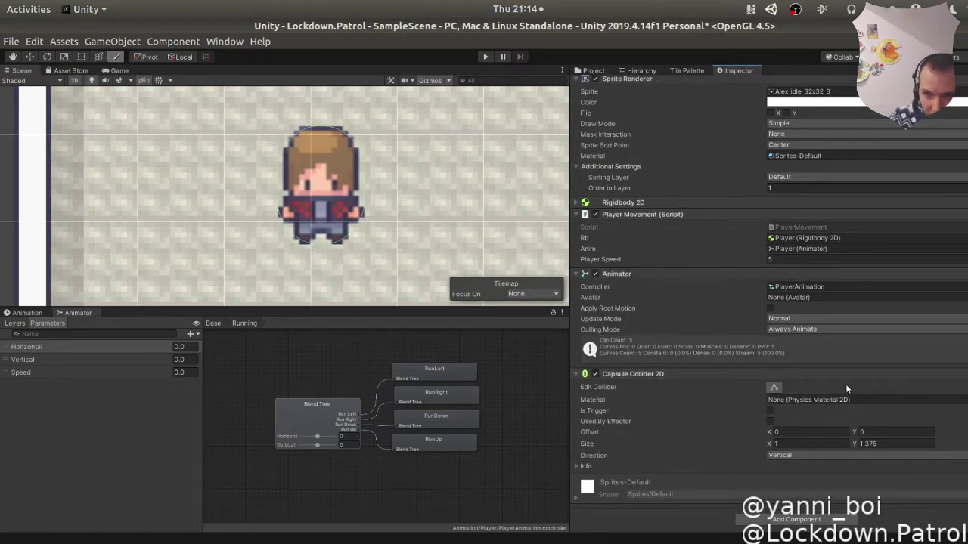
Fit the Player's capsule collider to the sprite by narrowing it to about 0.88 wide and extending it to about 1.39 high.
left_click(773, 388)
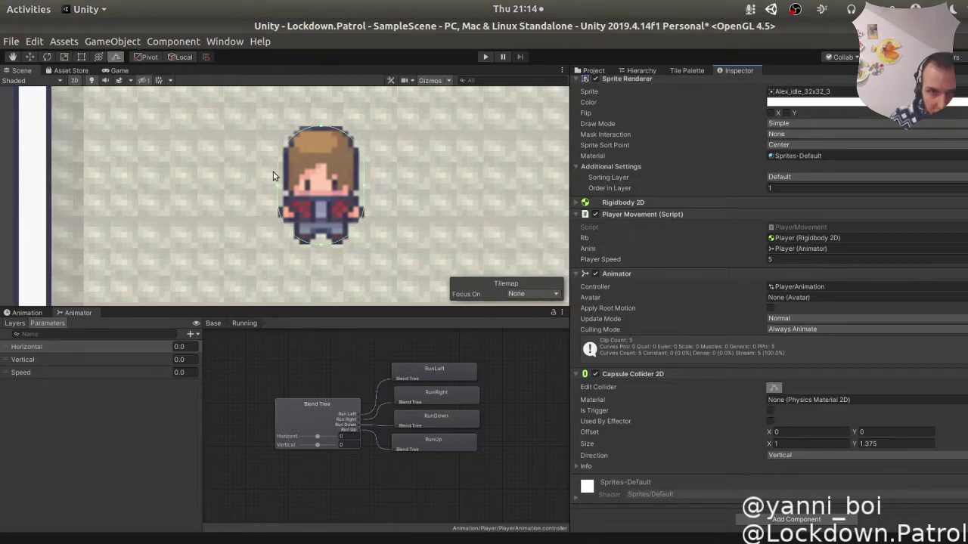
left_click_drag(277, 188, 358, 190)
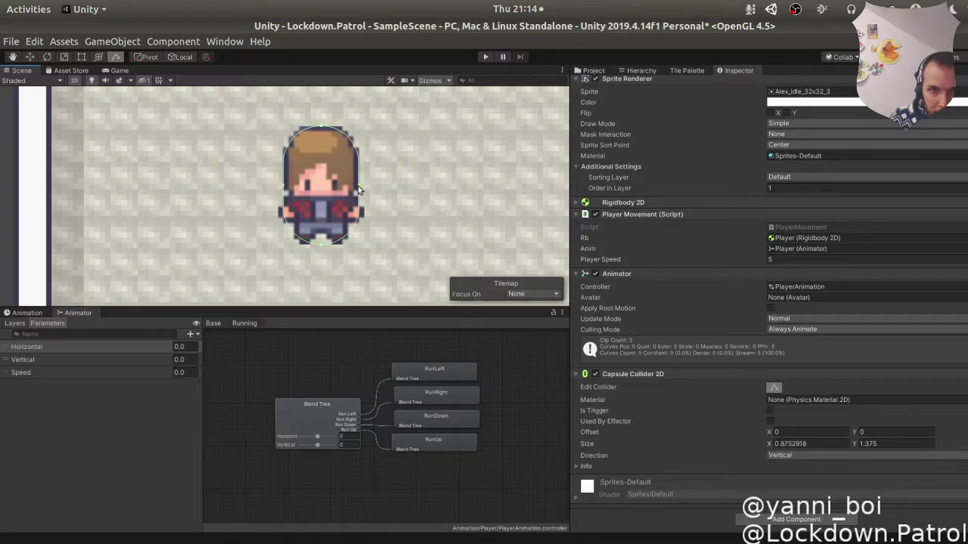
left_click_drag(317, 243, 318, 244)
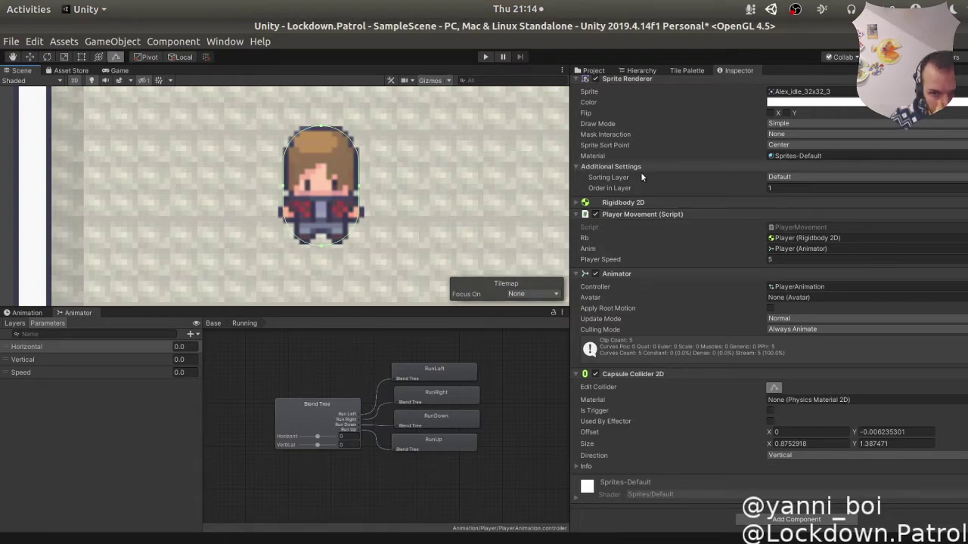
Play-test the scene by walking the Player into the room's walls and corners, and stop the game.
left_click(484, 58)
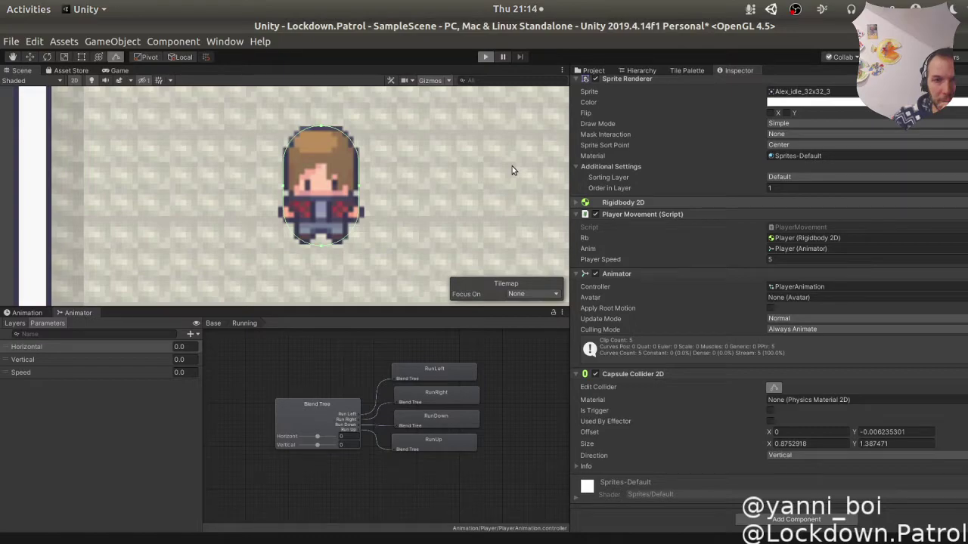
key("Left")
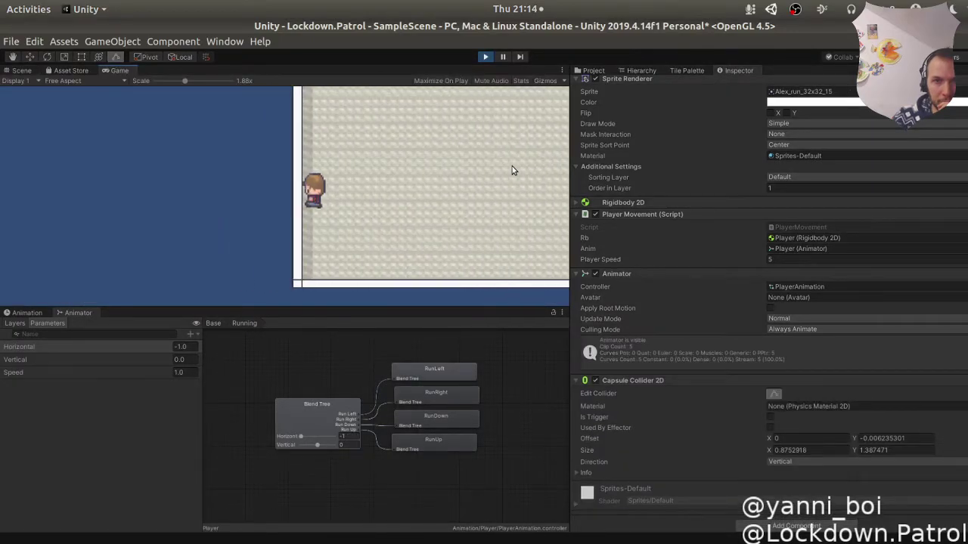
key("Down")
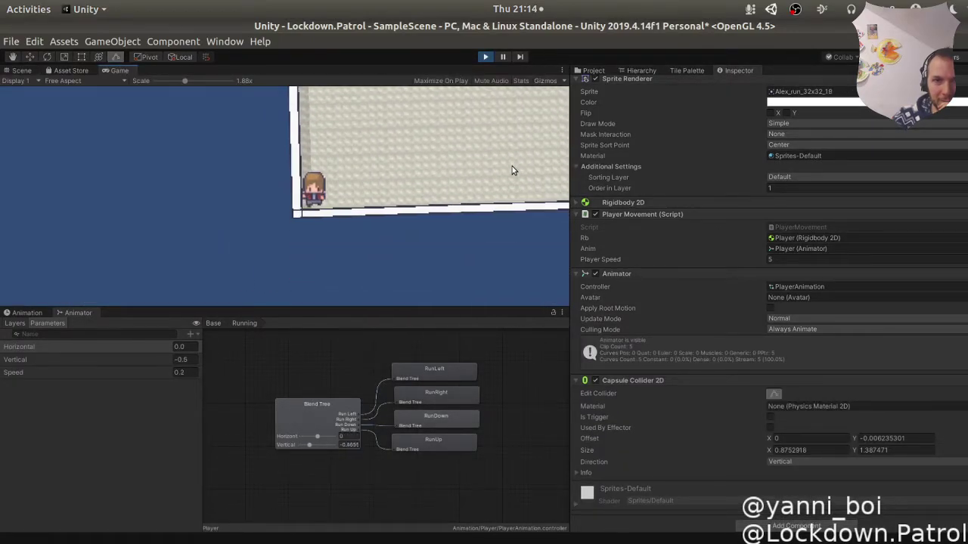
key("Down")
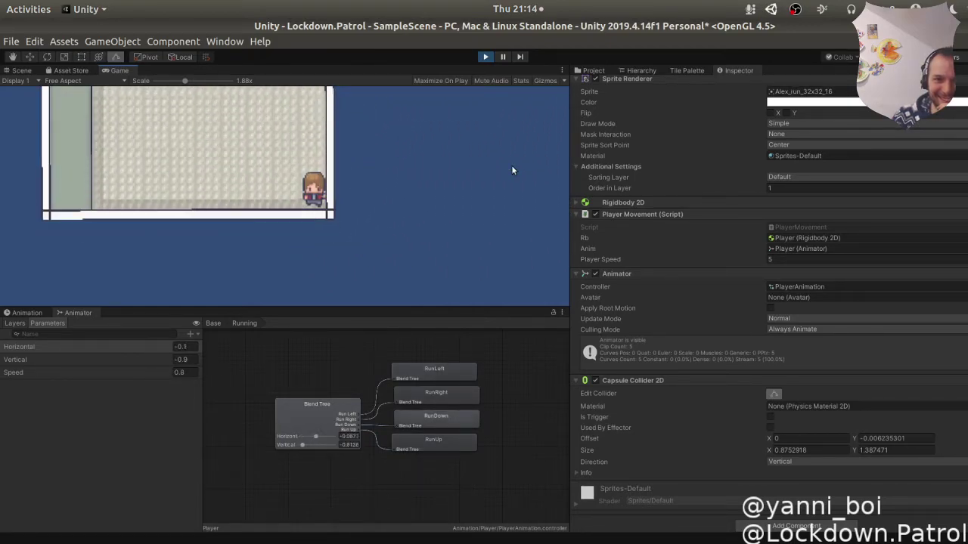
key("Left")
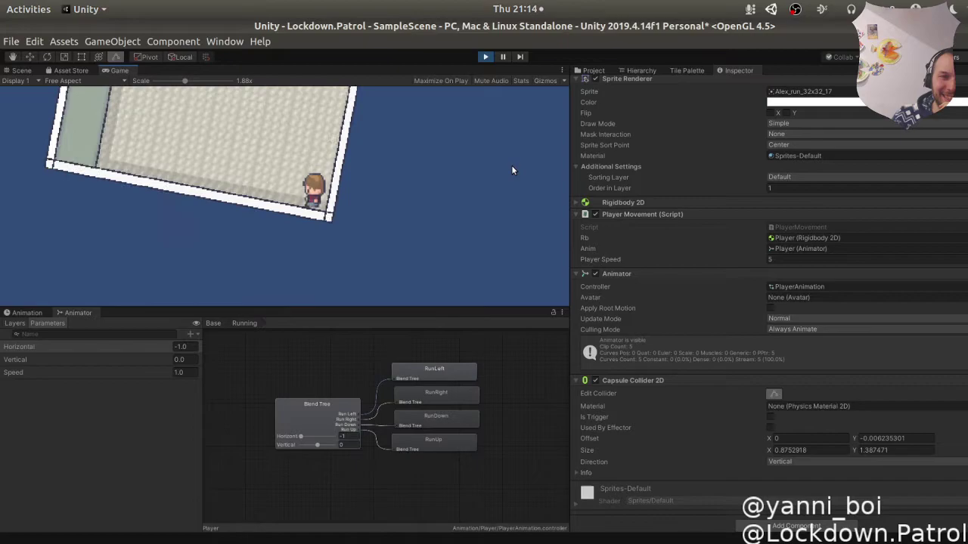
key("Down")
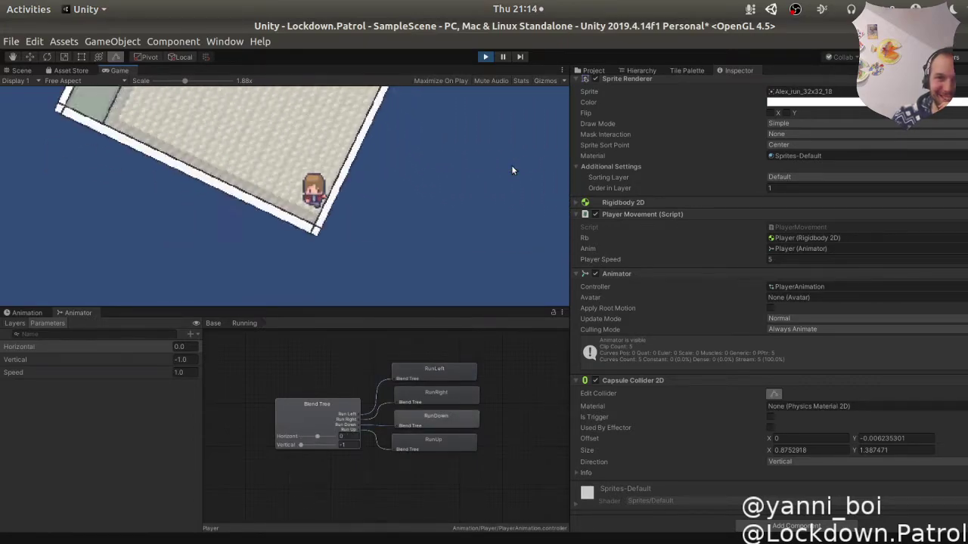
key("Right")
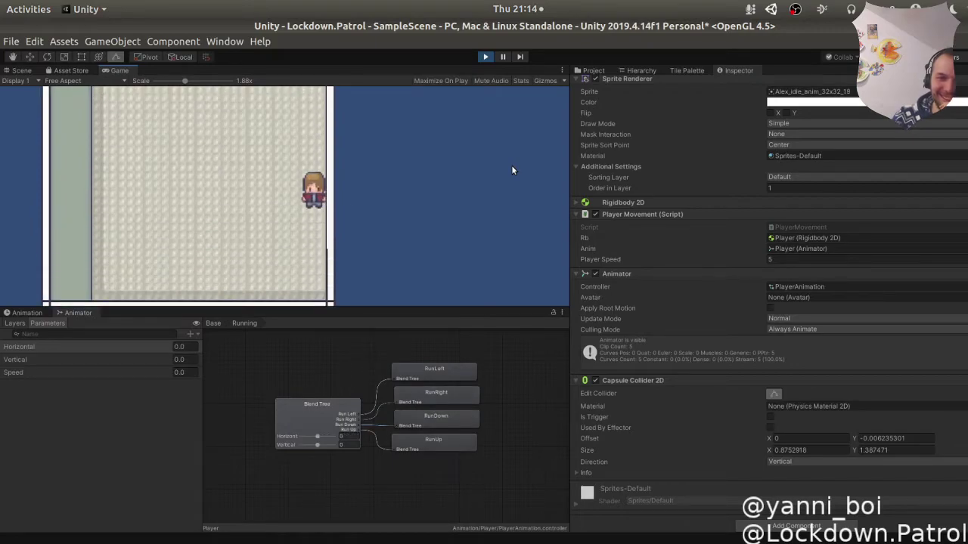
left_click(485, 57)
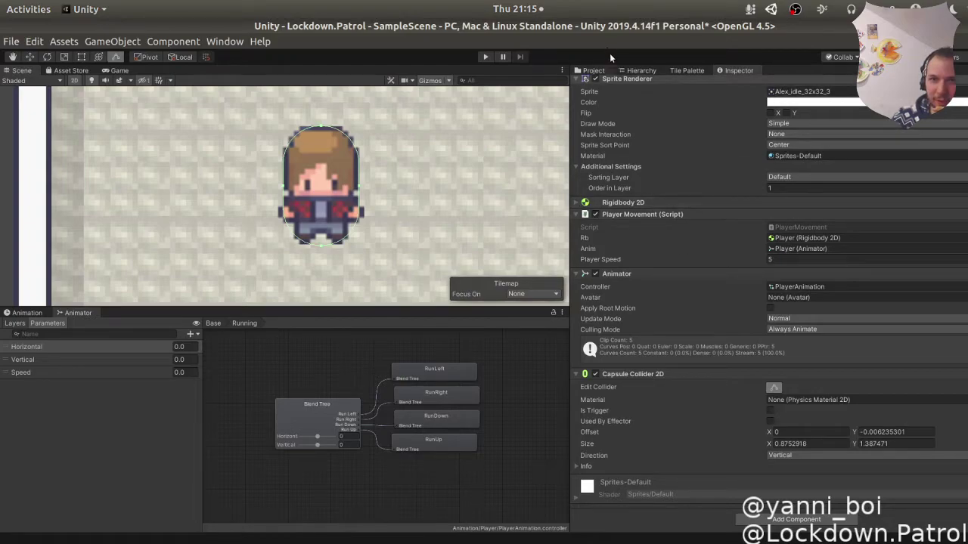
Inspect the components of the parent Tilemap object, including its Grid settings.
left_click(593, 70)
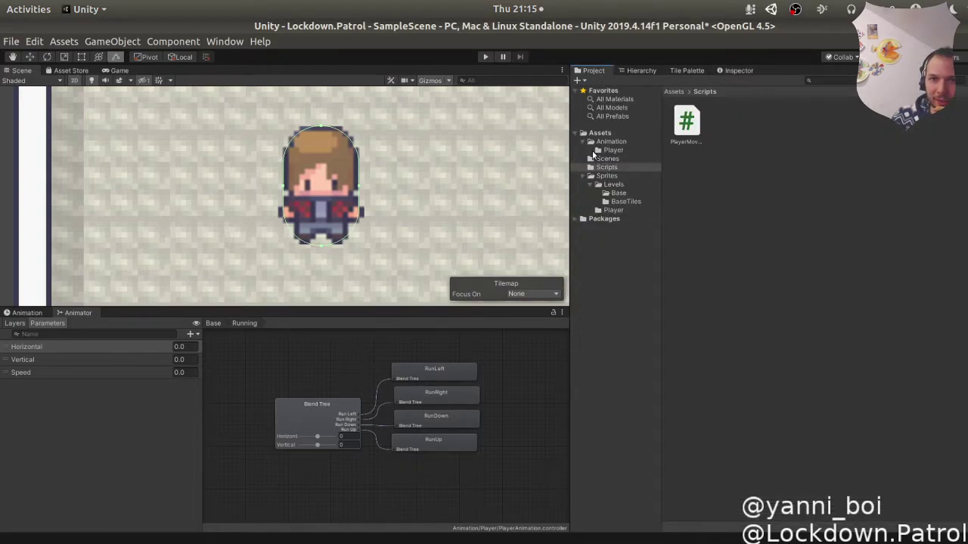
left_click(640, 70)
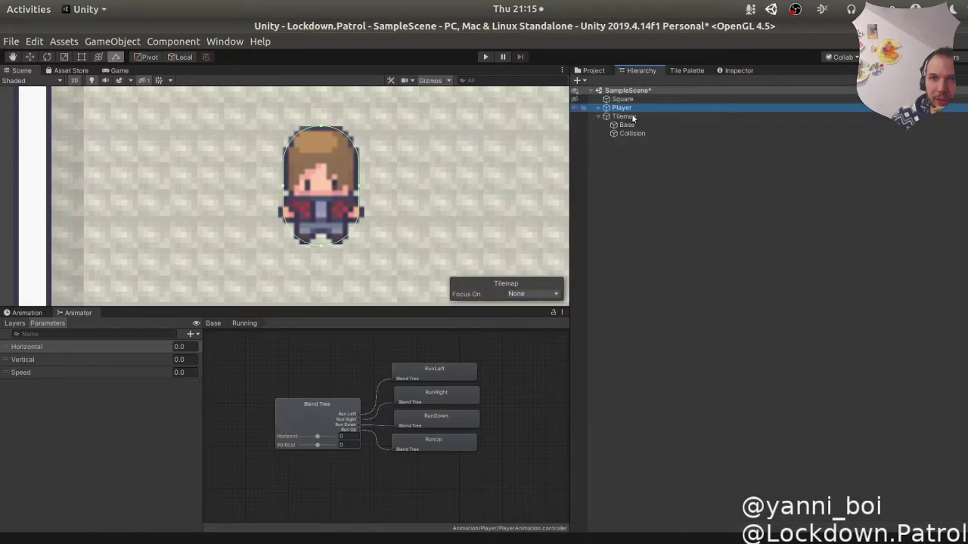
left_click(598, 117)
left_click(624, 116)
left_click(737, 70)
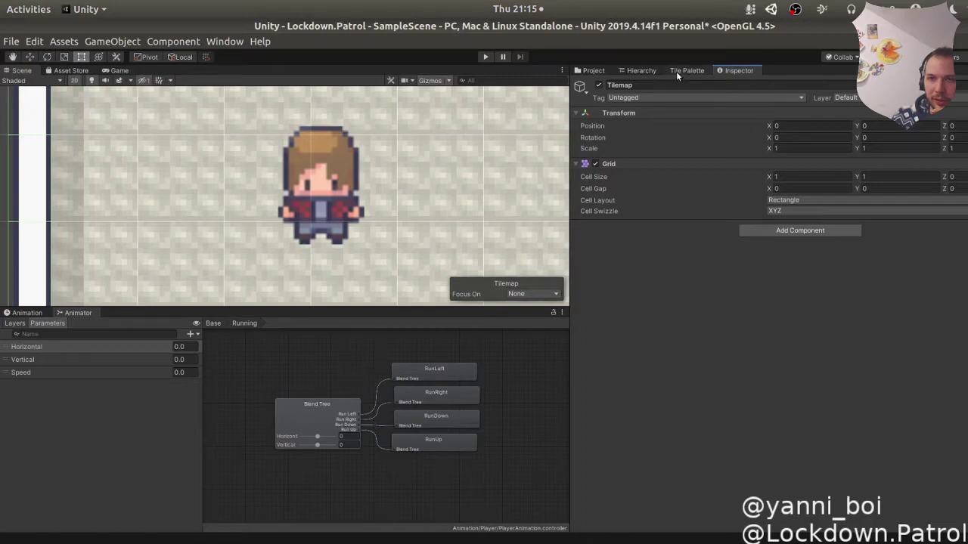
Inspect the Collision tilemap's Tilemap Collider 2D settings, including its expanded Info section.
left_click(596, 70)
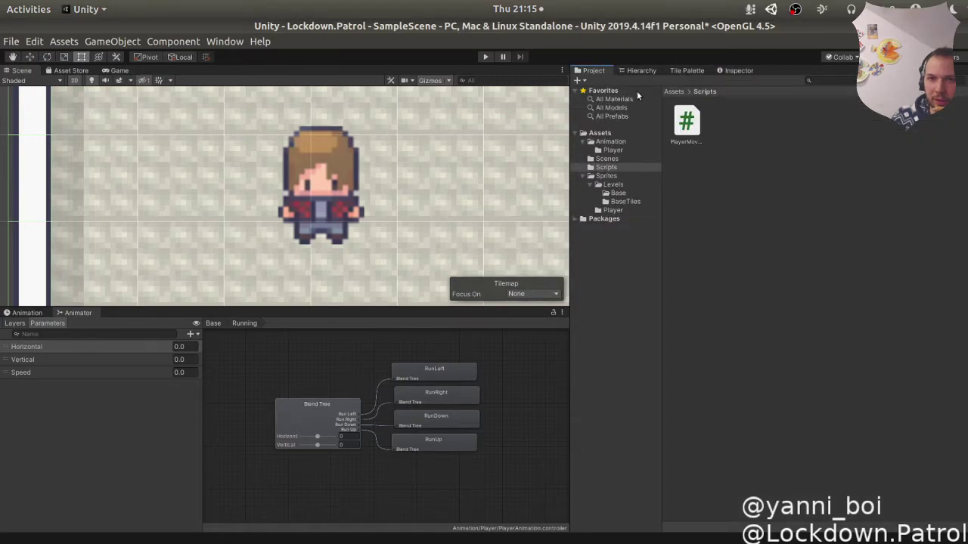
left_click(641, 71)
left_click(628, 133)
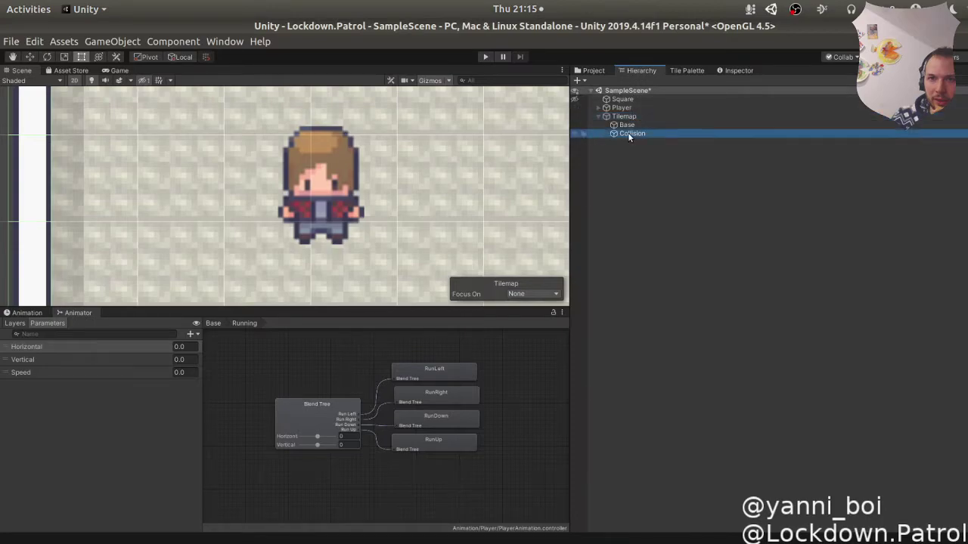
left_click(687, 71)
left_click(732, 70)
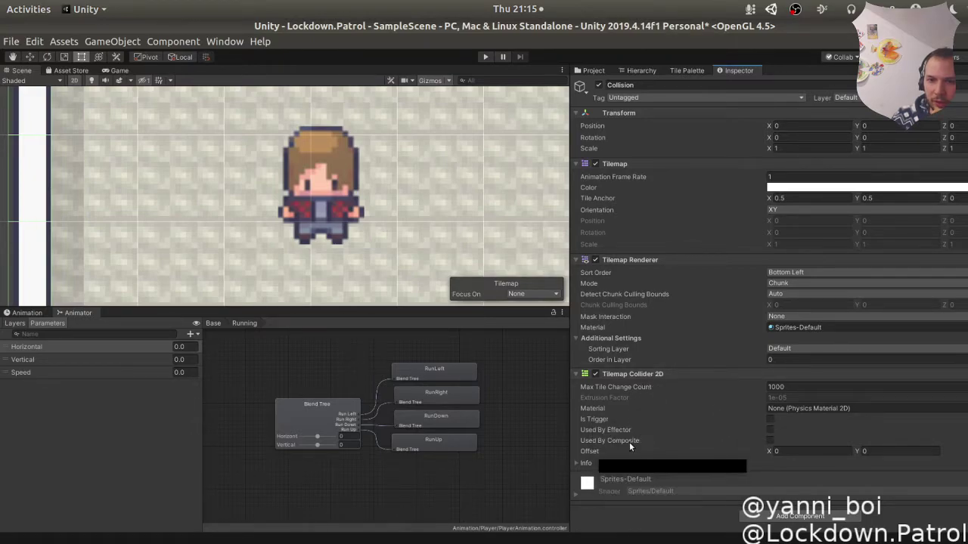
left_click(577, 463)
scroll(631, 448, "down", 3)
scroll(631, 449, "up", 3)
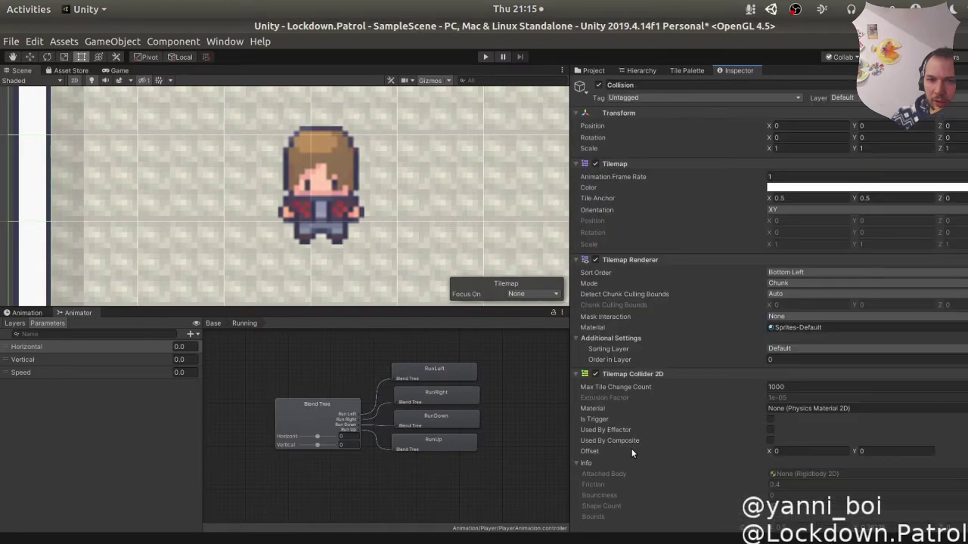
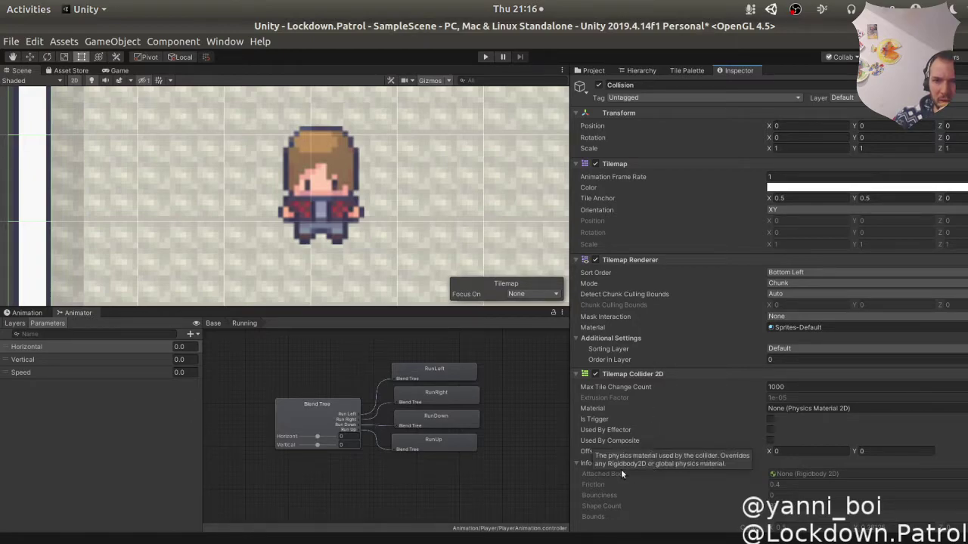
Run the game again, walk the Player along the walls and check the parent Tilemap's components during play.
left_click(485, 58)
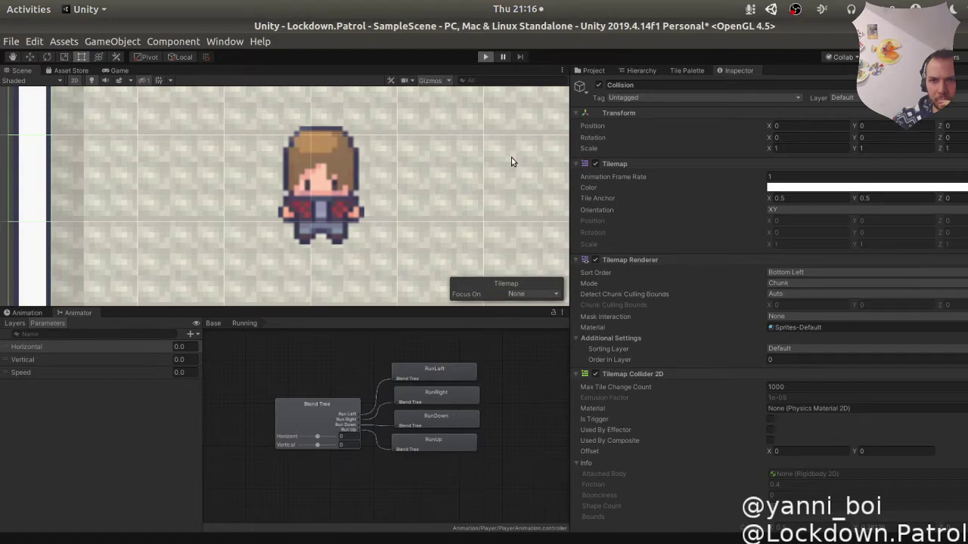
key("Down")
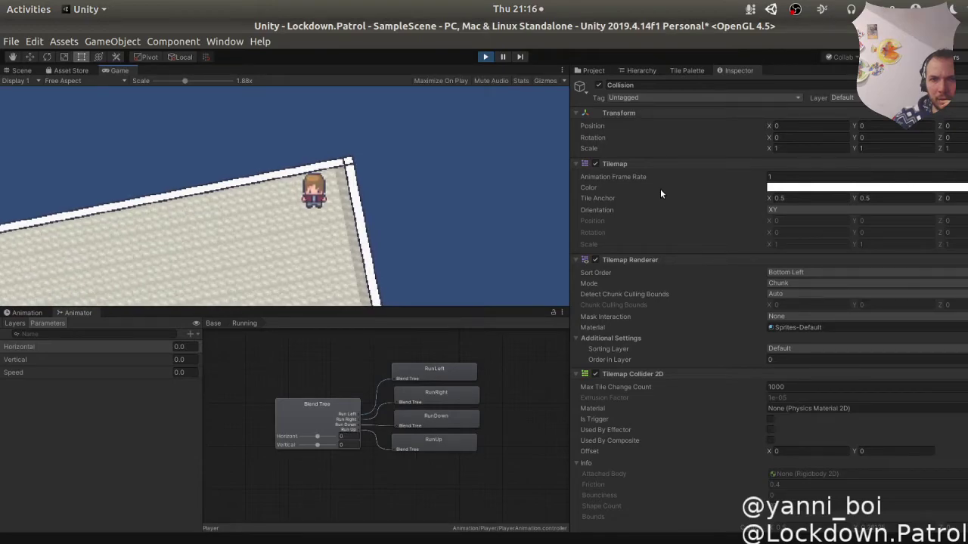
left_click(625, 69)
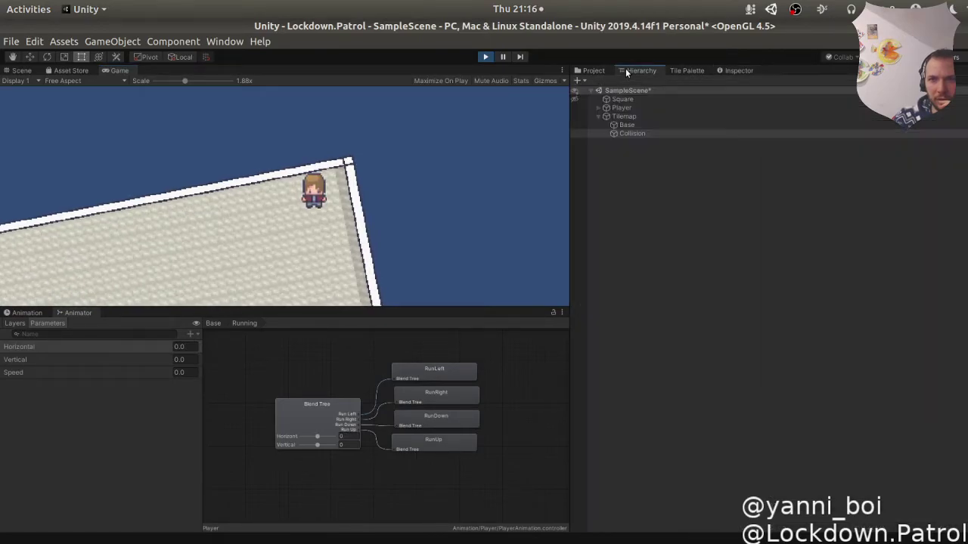
left_click(639, 115)
left_click(730, 70)
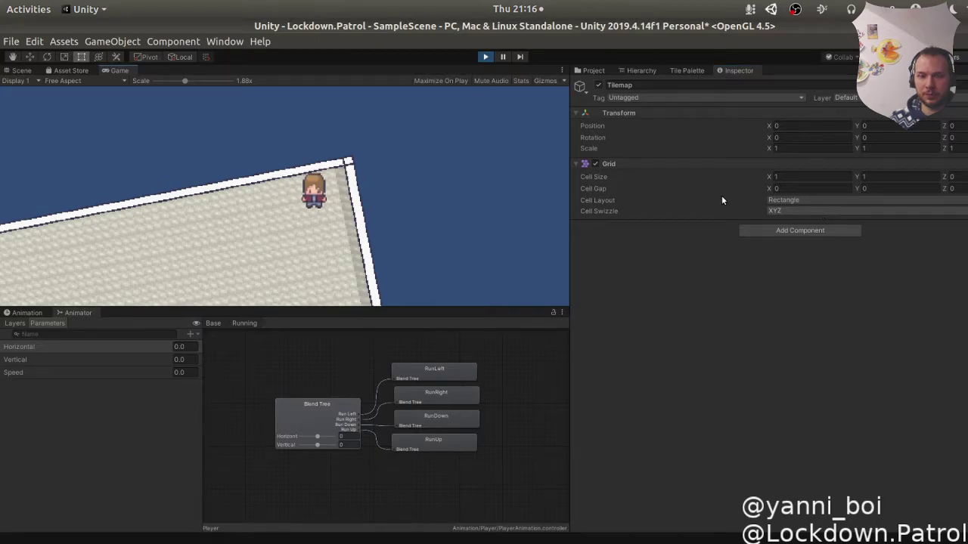
key("d")
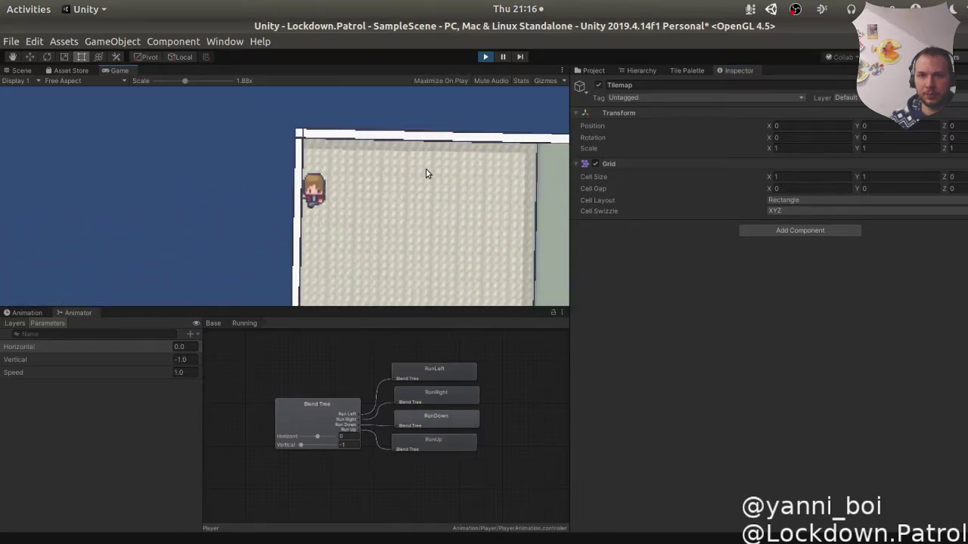
Walk the player into the room's walls, check its orientation in the scene, and stop the play test.
key("a")
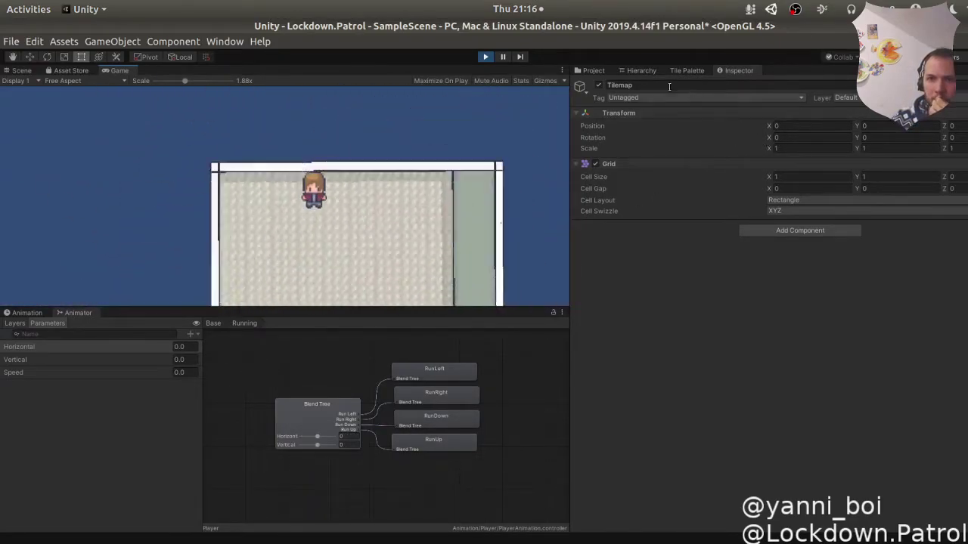
left_click(600, 70)
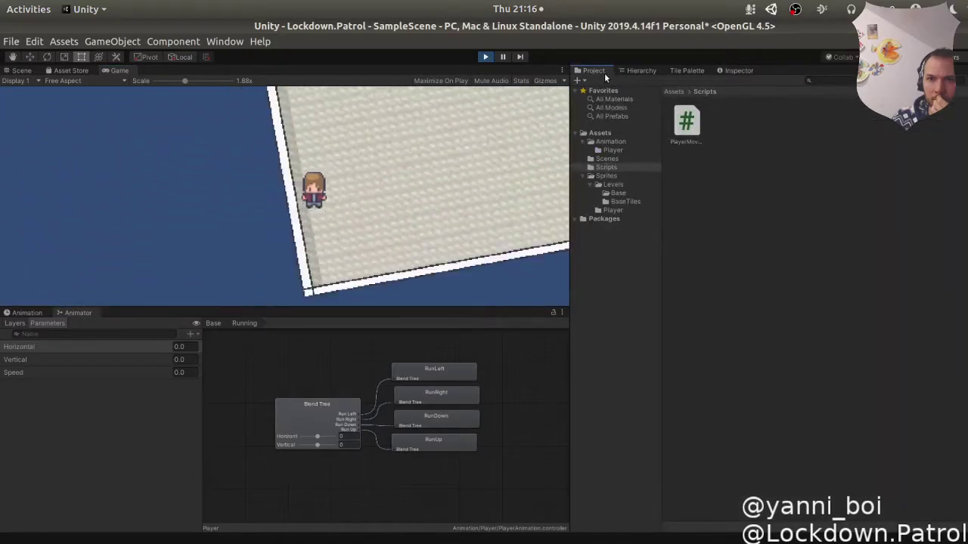
left_click(21, 70)
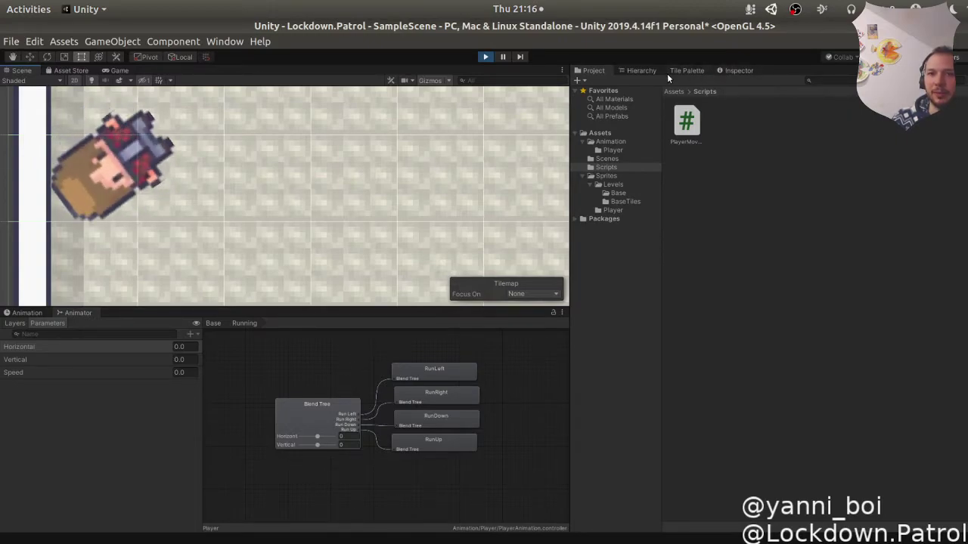
left_click(485, 56)
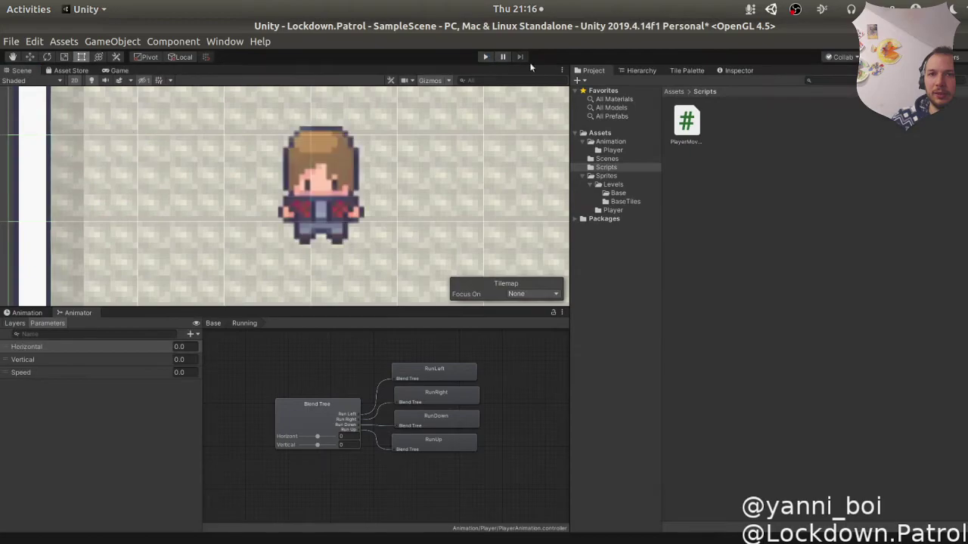
Freeze the Z rotation in the Player object's Rigidbody 2D constraints.
left_click(641, 70)
left_click(658, 108)
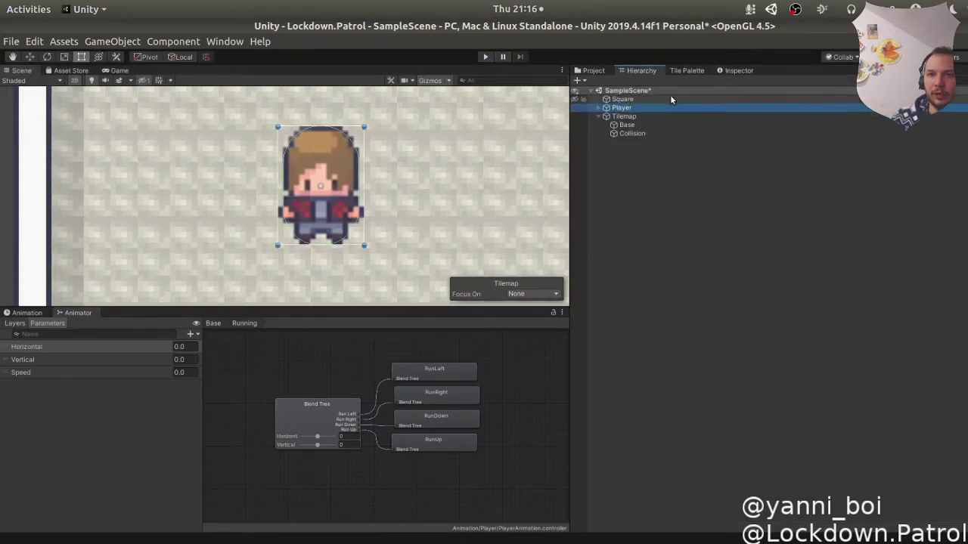
left_click(683, 70)
left_click(738, 72)
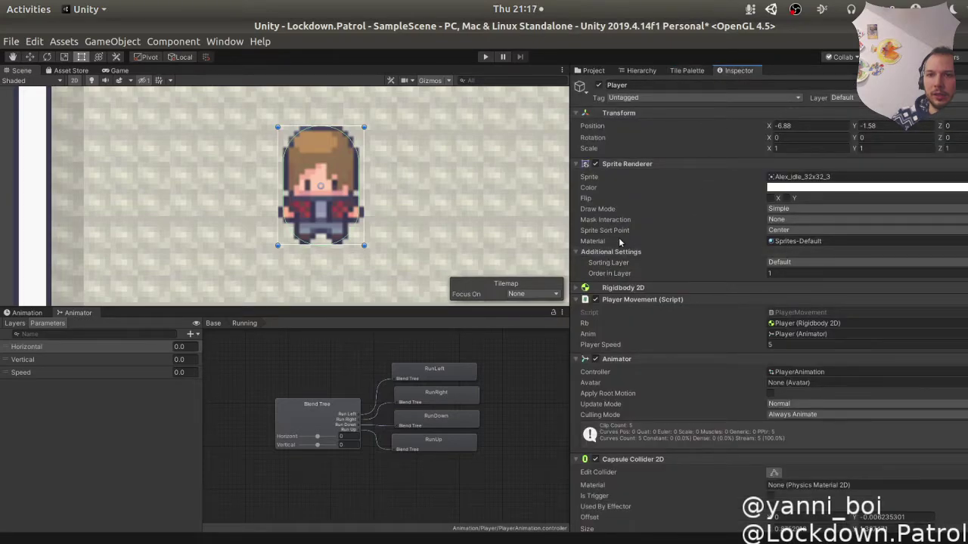
scroll(618, 238, "down", 3)
left_click(632, 204)
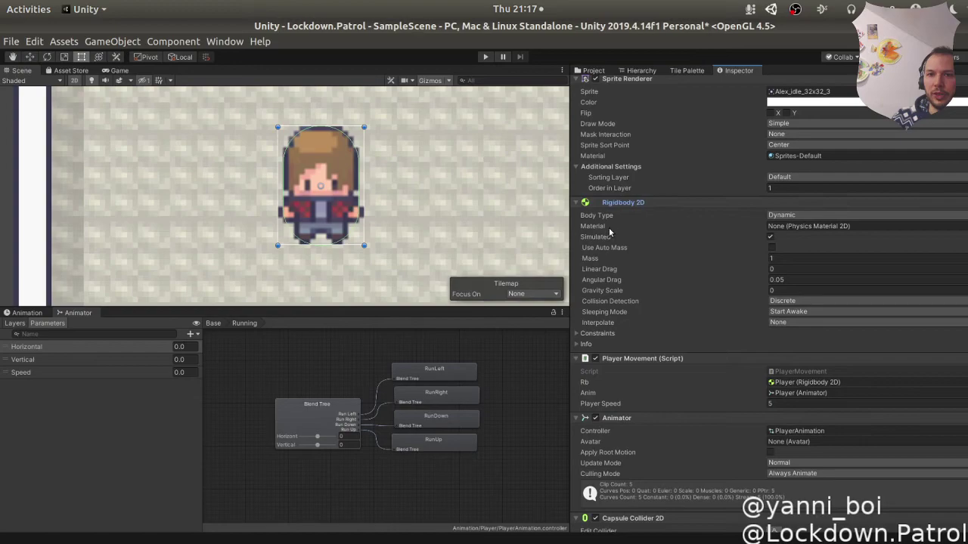
left_click(578, 334)
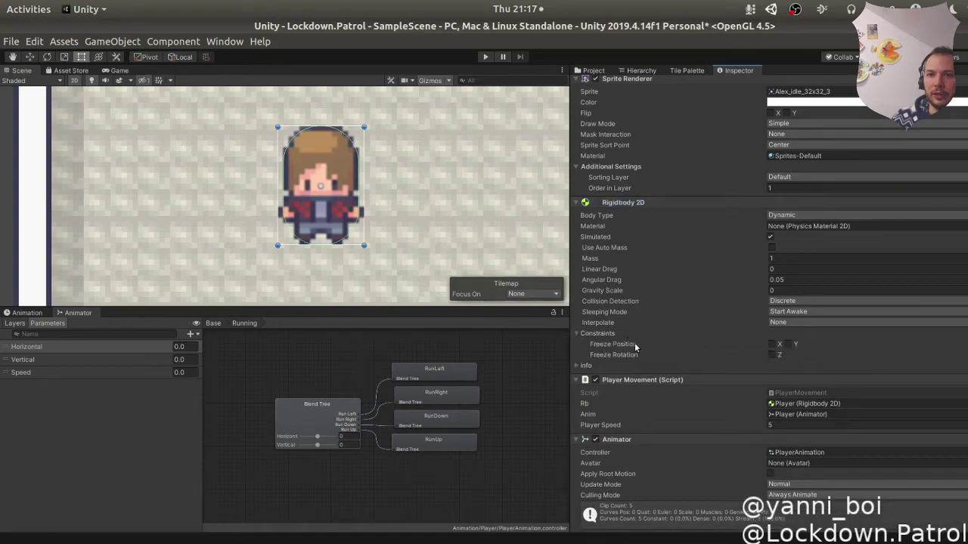
left_click(771, 356)
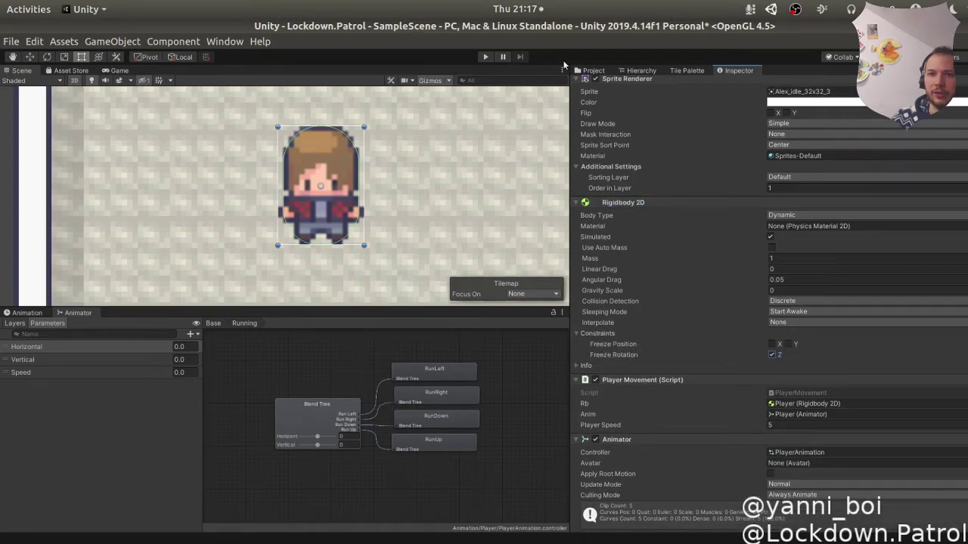
Play the game and walk the player against the bottom, left and upper walls to test rotation and collisions.
left_click(485, 56)
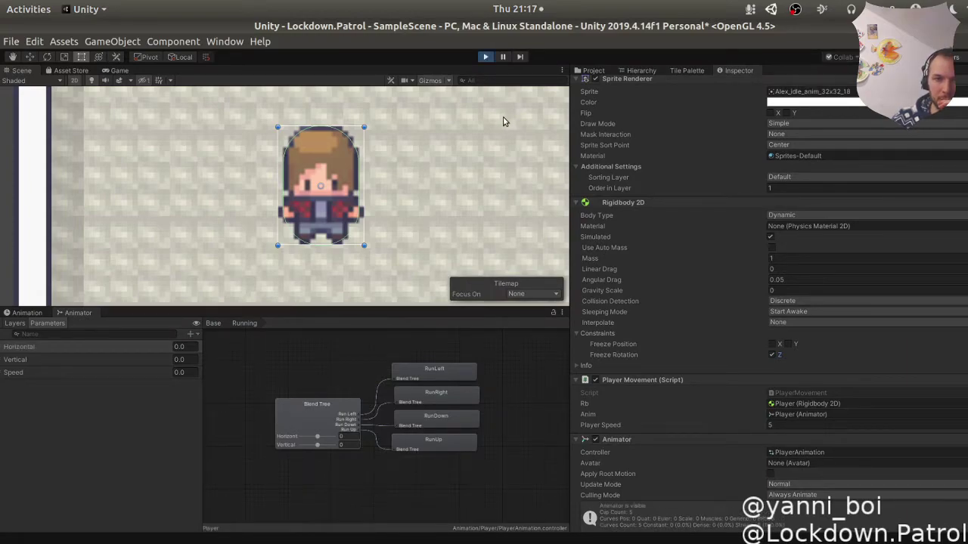
key("Down")
key("Left")
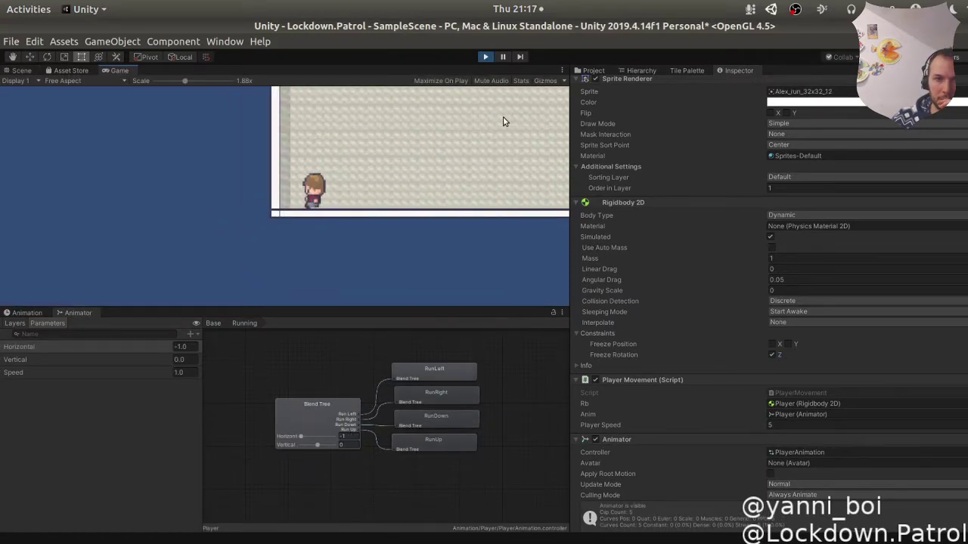
key("Up")
key("Left")
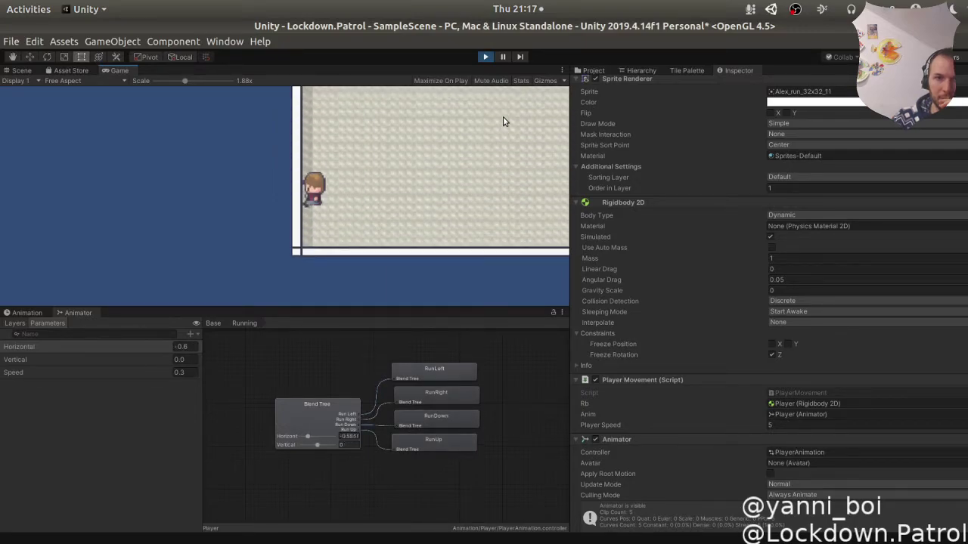
key("Up")
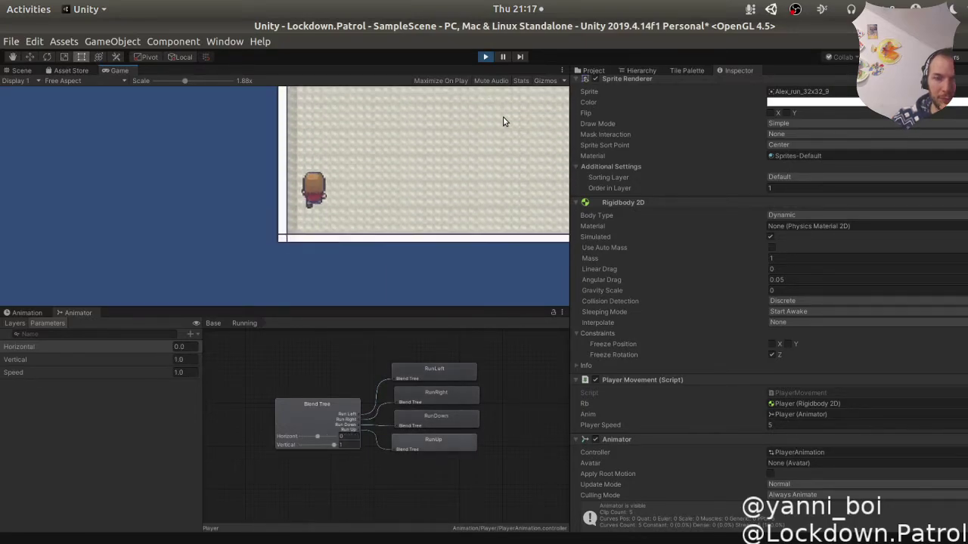
key("Left")
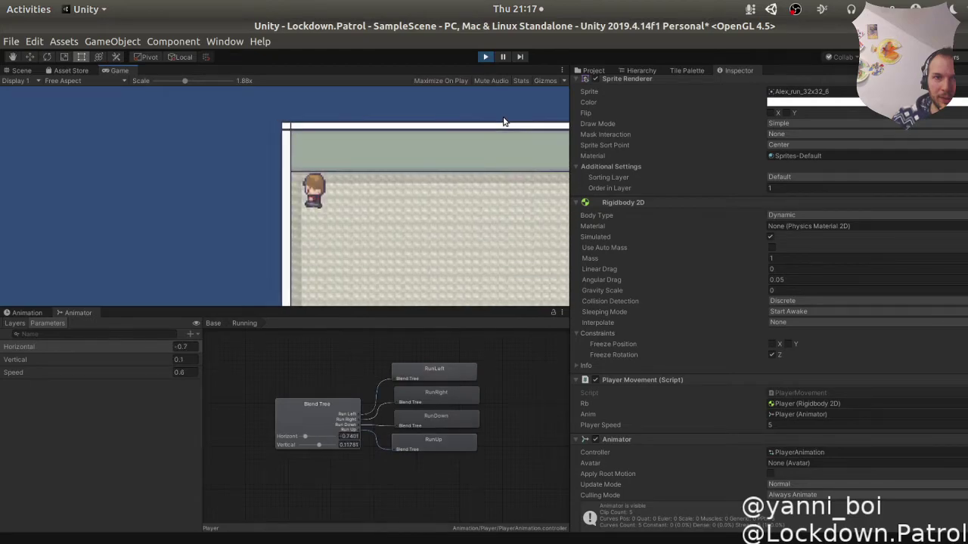
key("Up")
key("Right")
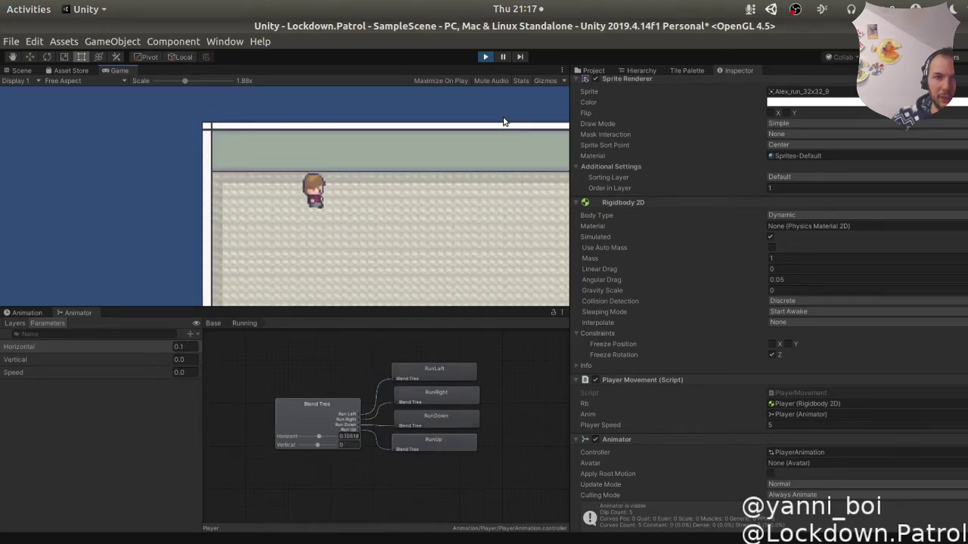
key("Up")
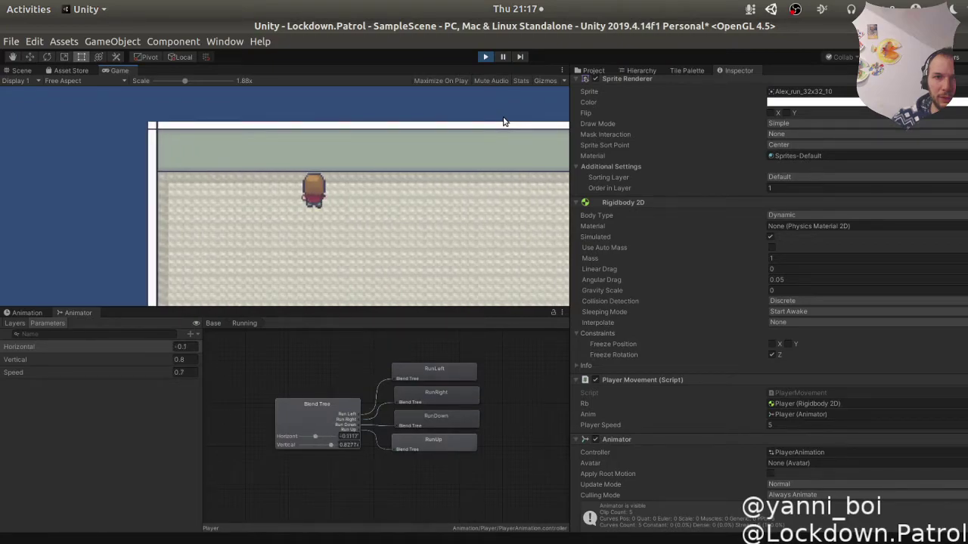
key("Left")
key("Right")
key("Left")
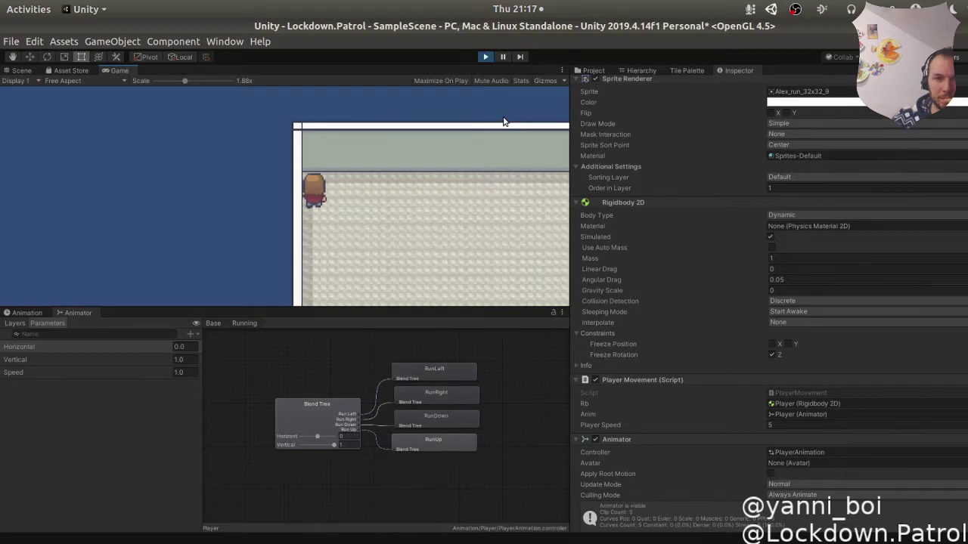
key("Right")
key("Up")
key("Up")
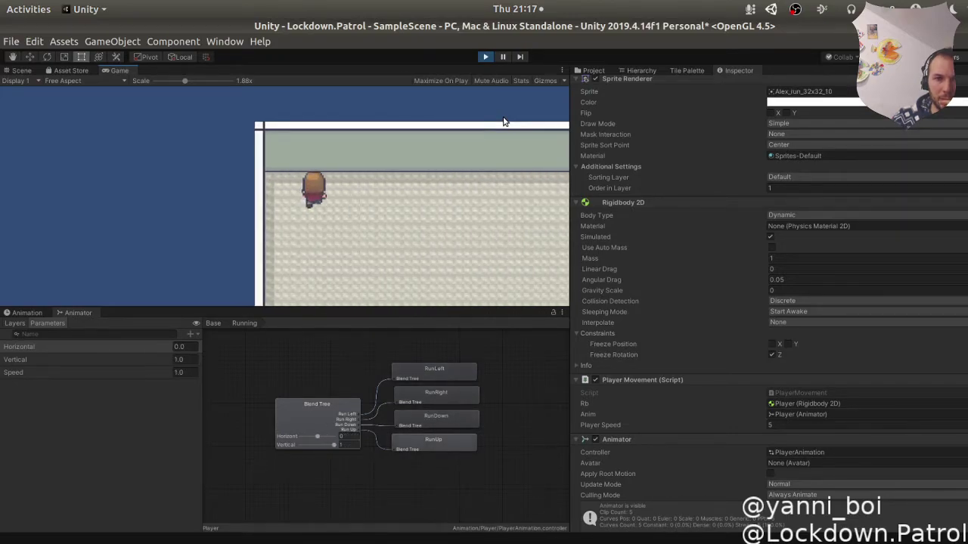
key("Up")
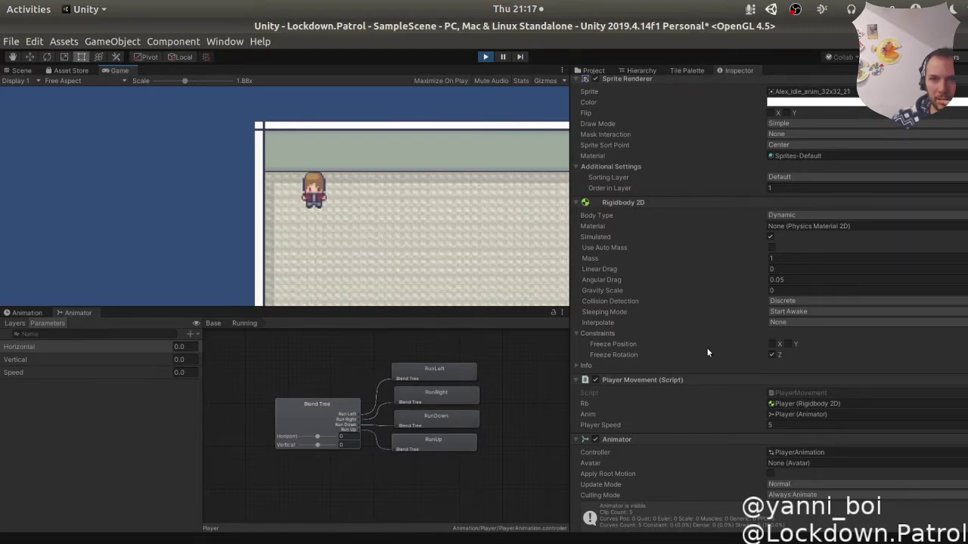
Lower the top of the Player's capsule collider below the hair, to a height of about 1.02.
scroll(696, 363, "down", 5)
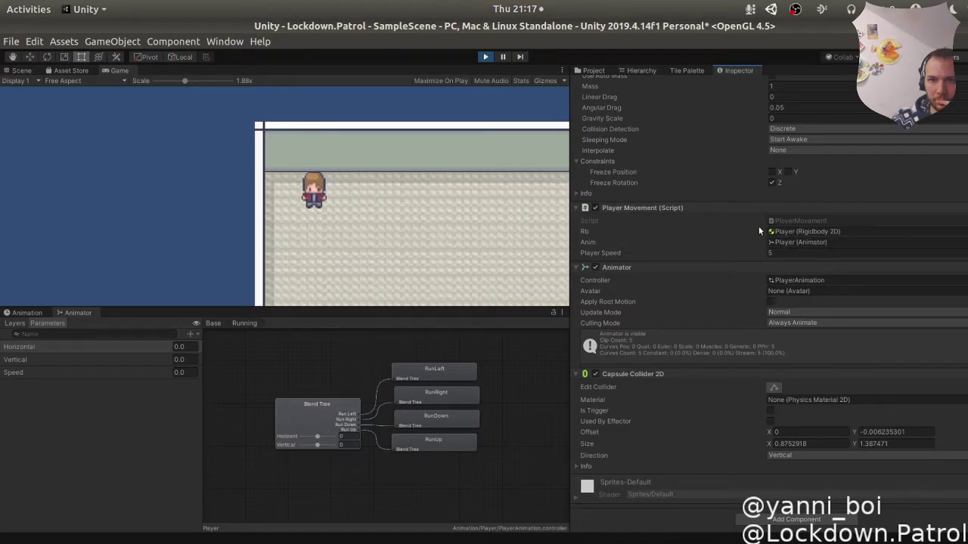
left_click(774, 387)
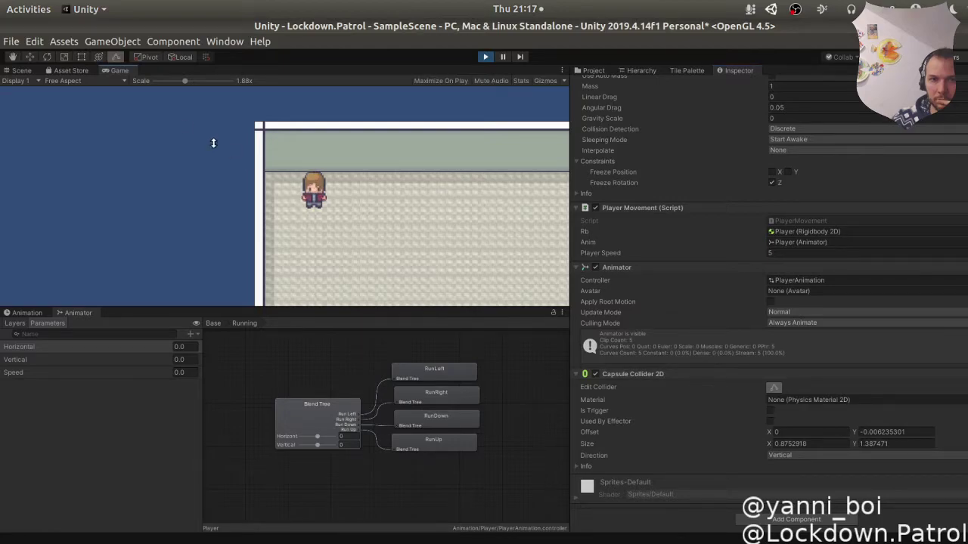
left_click(21, 70)
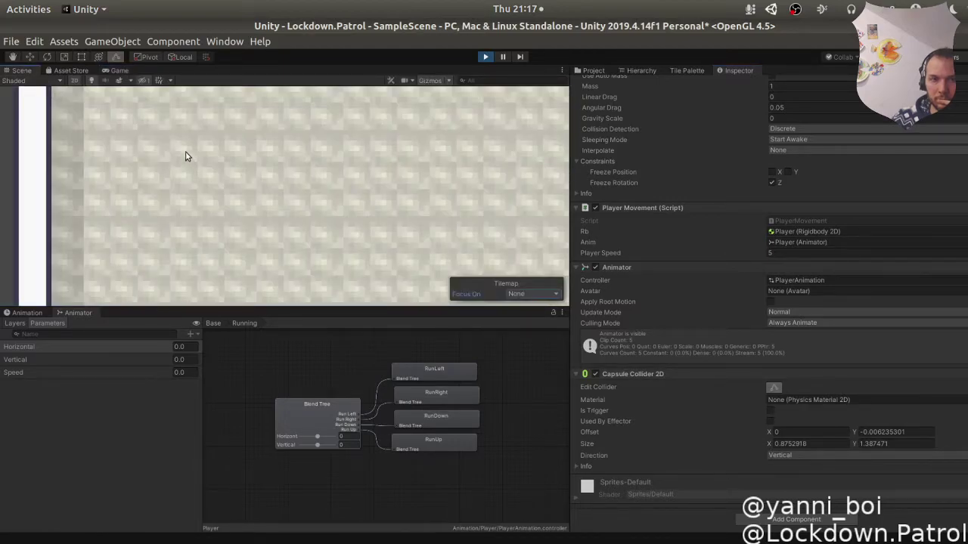
scroll(227, 167, "down", 5)
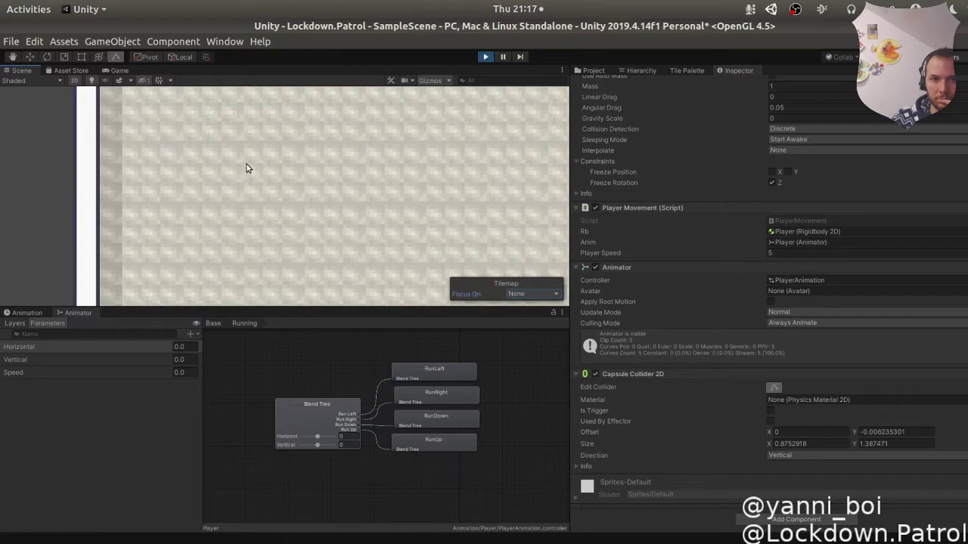
scroll(217, 194, "down", 3)
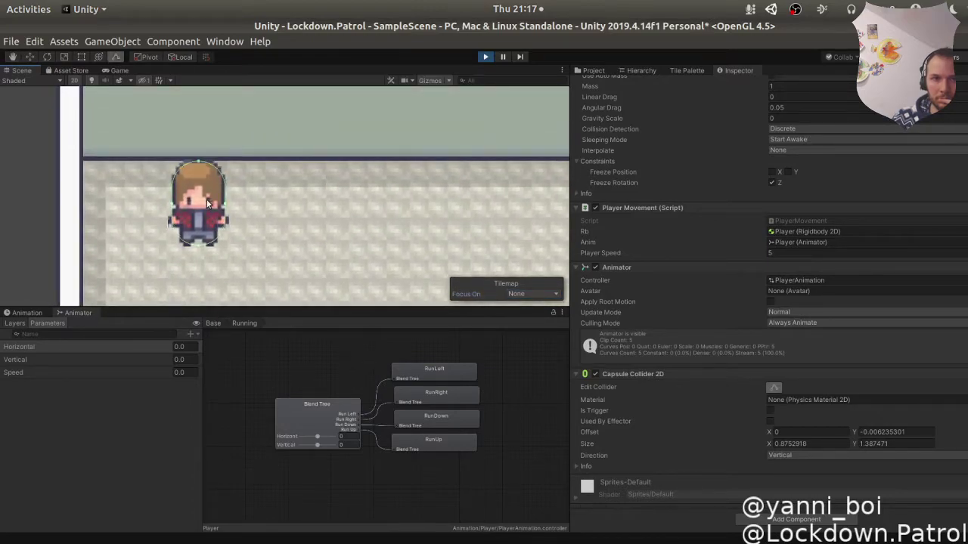
left_click_drag(198, 161, 198, 186)
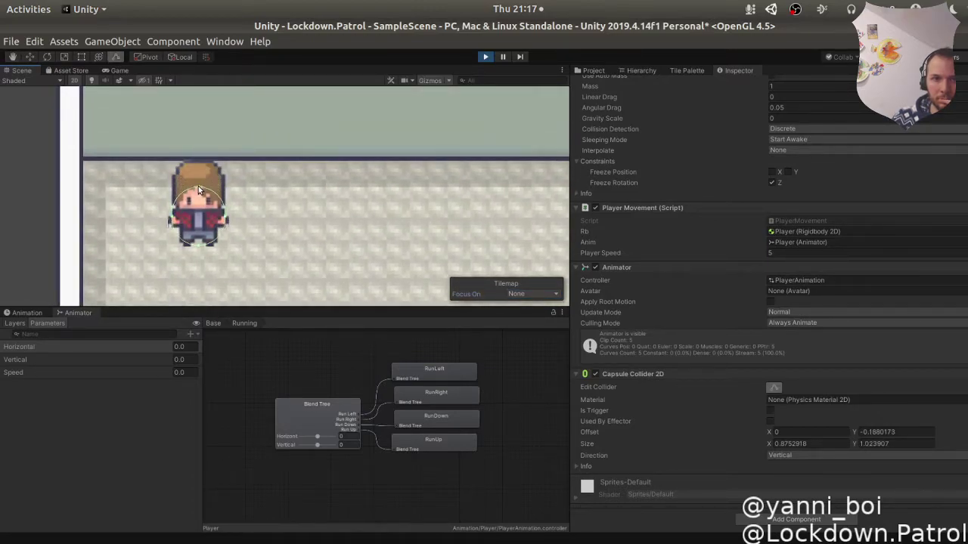
left_click(200, 151)
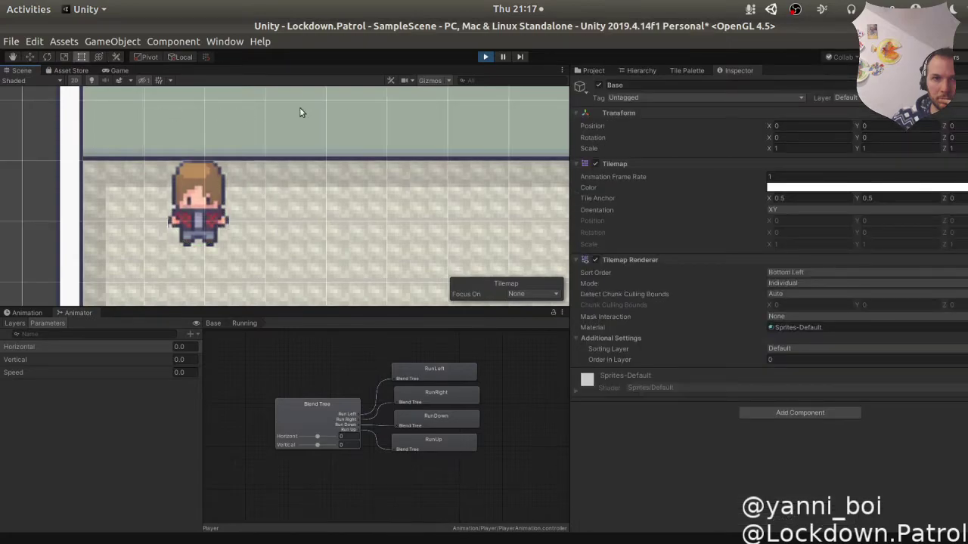
Walk the player around the room in the running game to test the shortened collider against the lower and upper walls.
key("Up")
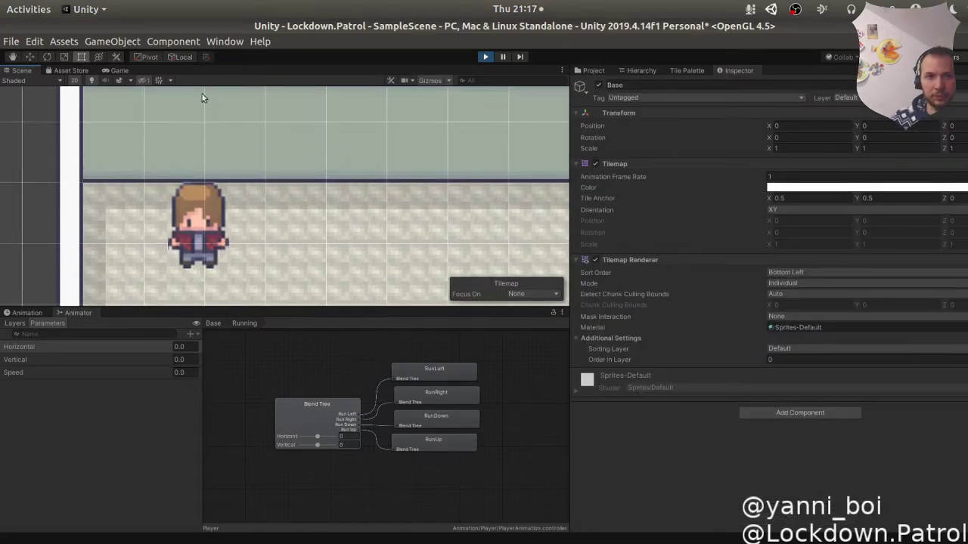
left_click(108, 70)
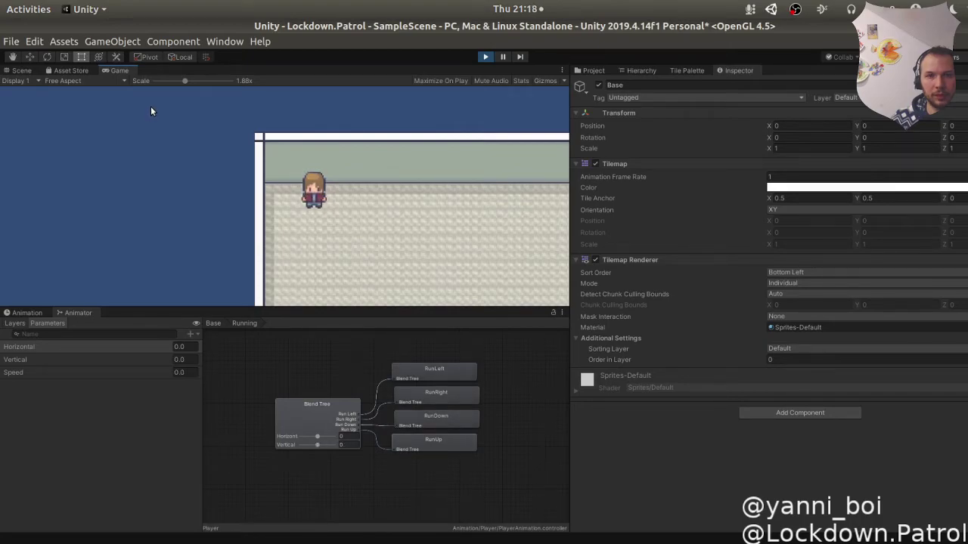
key("Down")
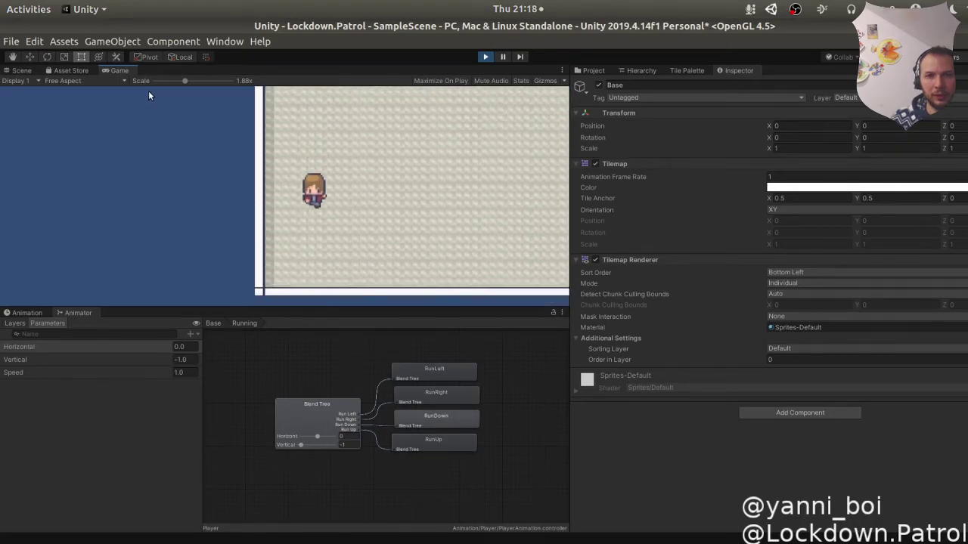
key("Up")
key("Up")
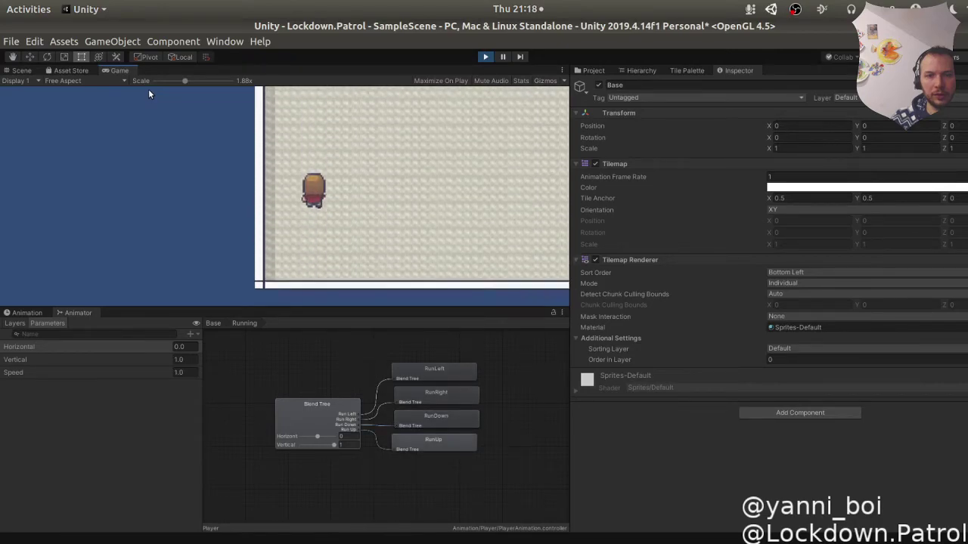
key("Down")
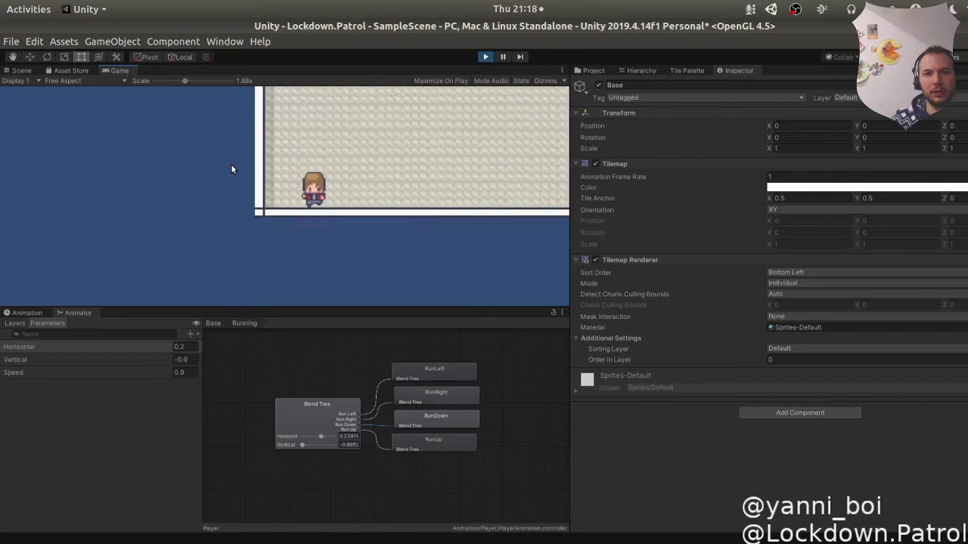
key("Right")
key("Up")
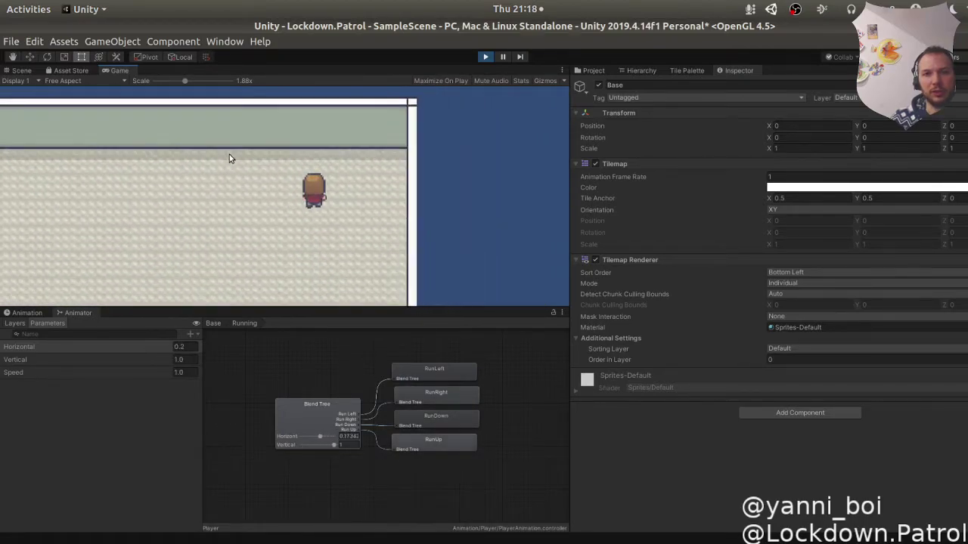
key("Left")
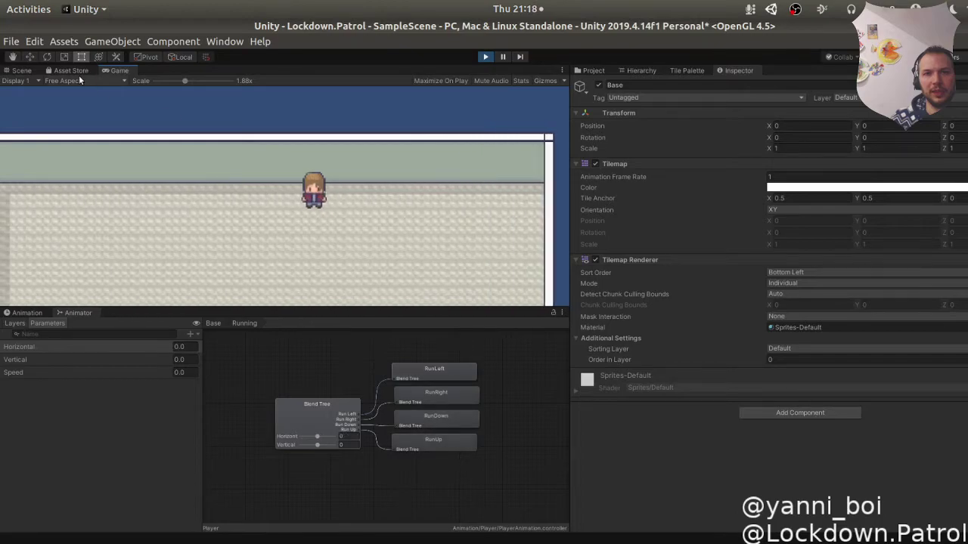
Walk the player back toward the room's left side and view its position against the upper wall in the scene.
left_click(22, 71)
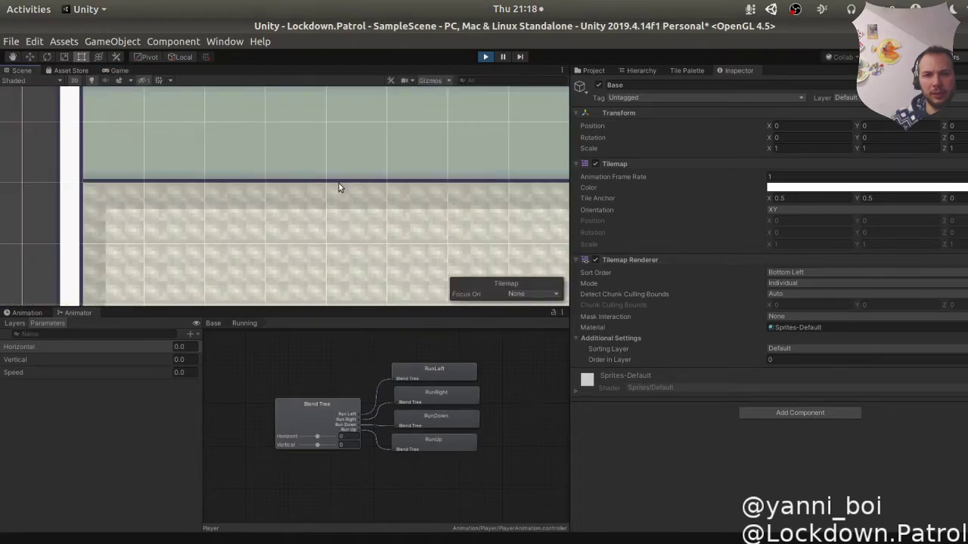
key("ctrl+2")
key("Left")
left_click(22, 72)
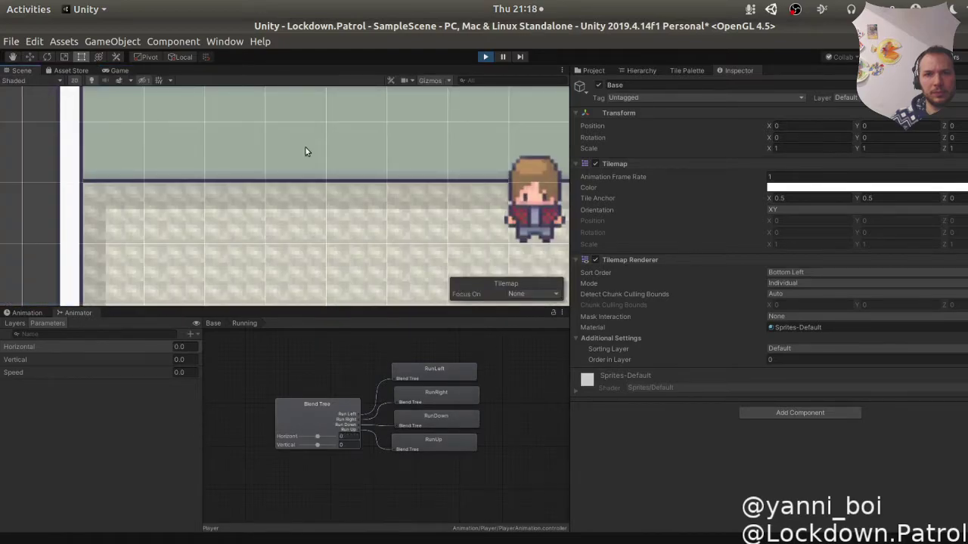
Try lowering the top of the Player's capsule collider to a circle around the lower body while the game is running.
middle_click_drag(468, 198, 207, 189)
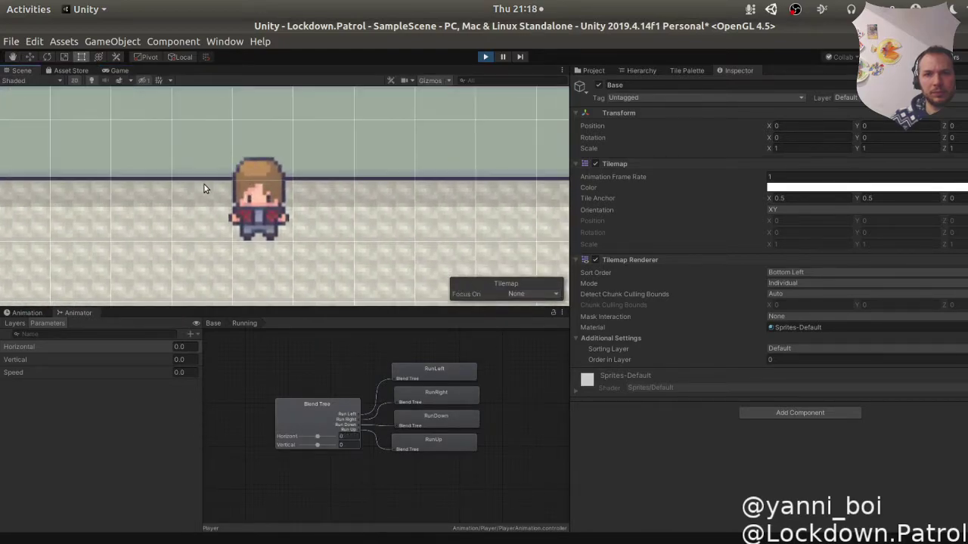
left_click(244, 184)
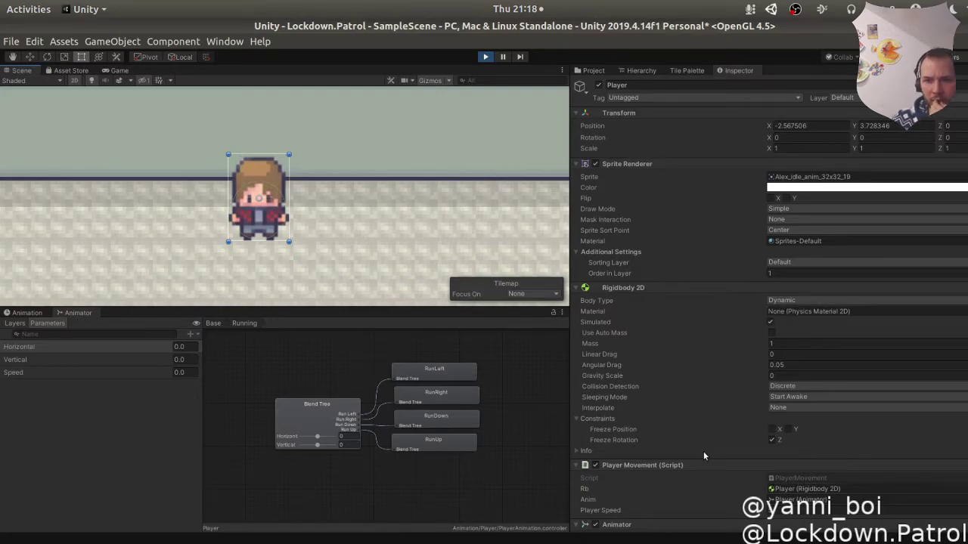
scroll(703, 451, "down", 5)
scroll(784, 459, "down", 2)
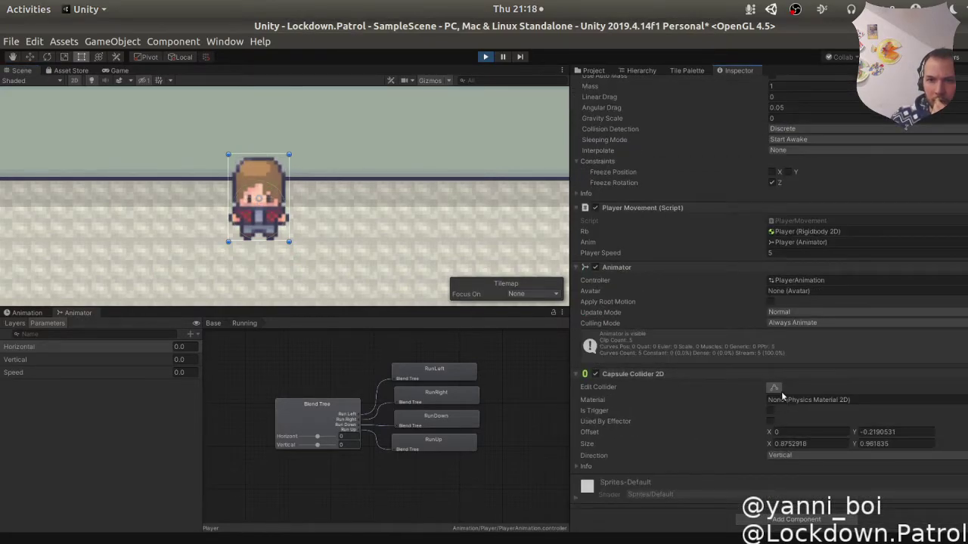
left_click(773, 387)
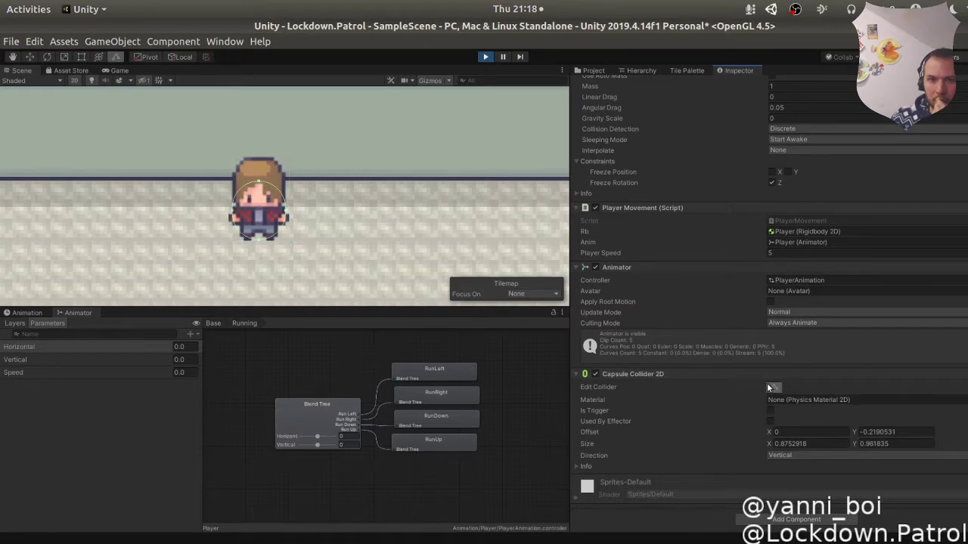
left_click(257, 192)
left_click(256, 185)
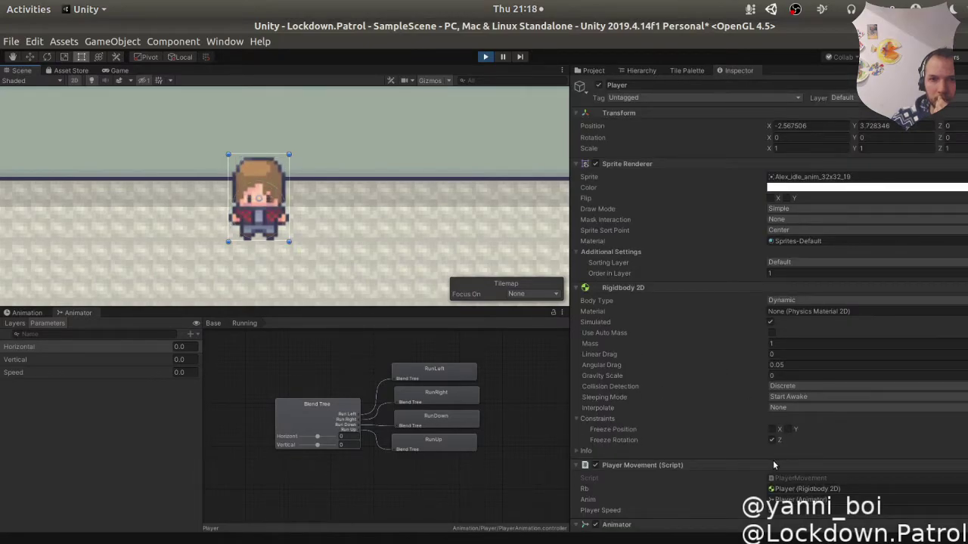
left_click(251, 198)
left_click(253, 187)
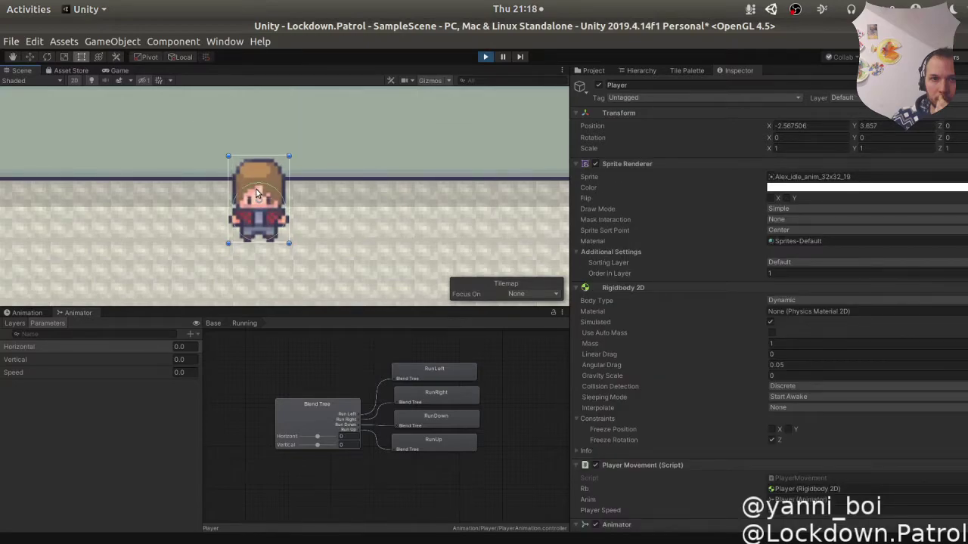
key("c")
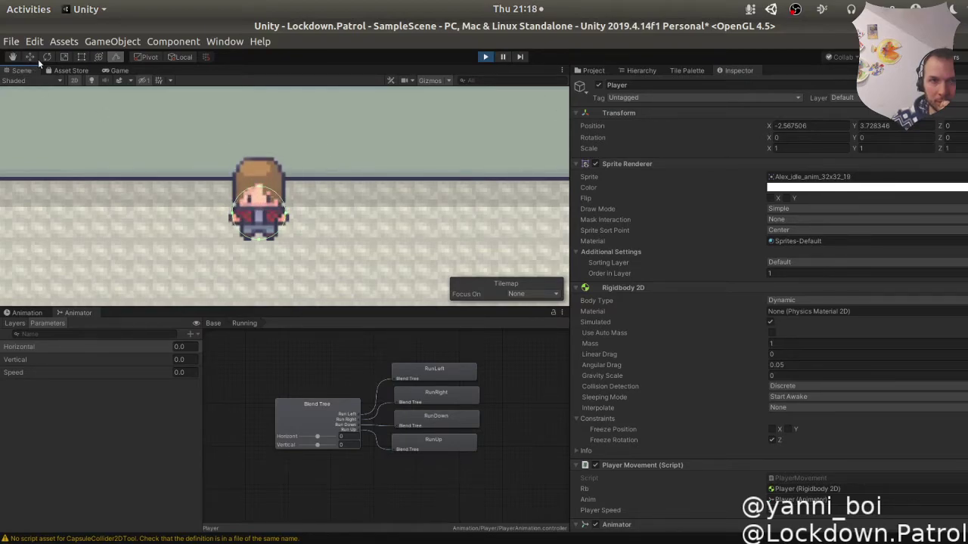
Walk the player sideways along the upper wall in the game to test the reduced collider, and stop playing.
left_click(73, 70)
left_click(115, 71)
key("w")
key("d")
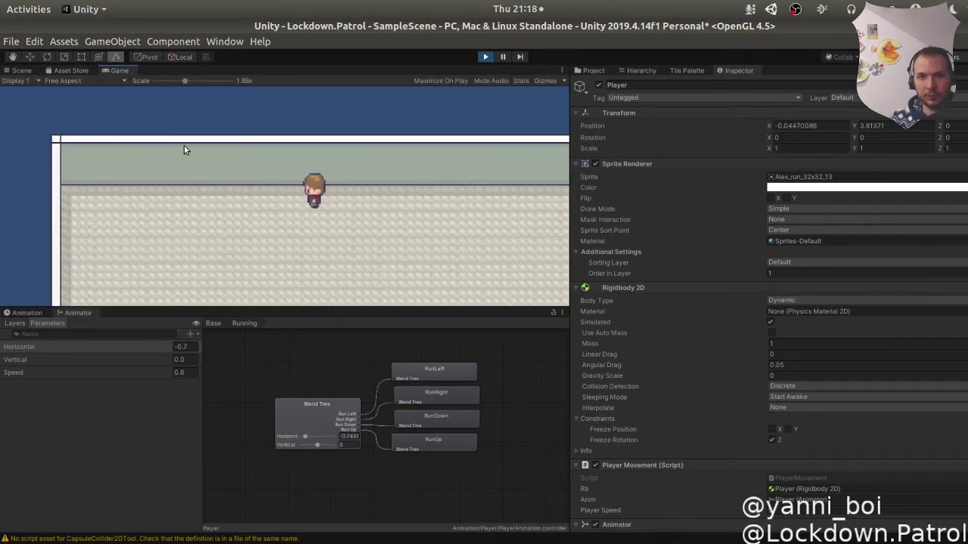
key("a")
key("d")
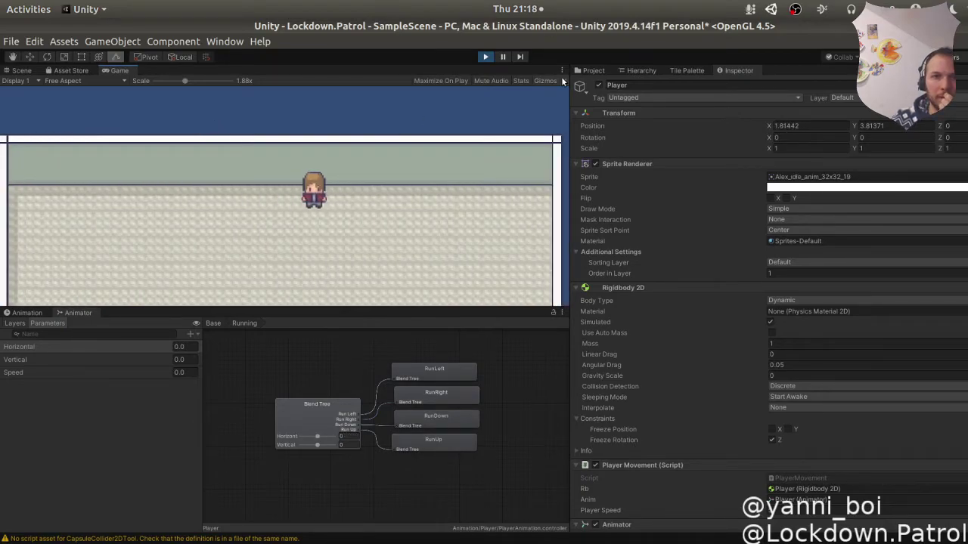
left_click(487, 58)
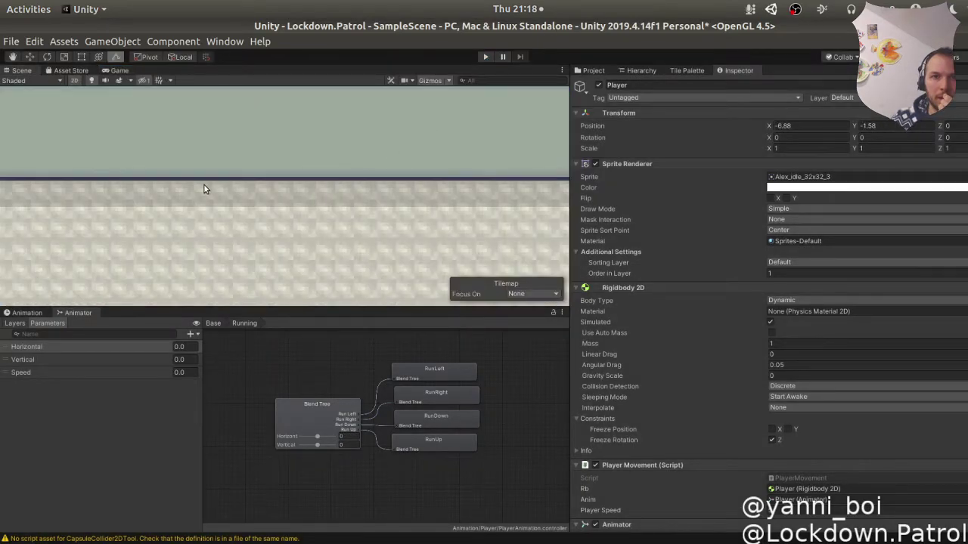
Lower the top of the Player's capsule collider to a height of about 0.875 outside play mode and save the scene.
scroll(756, 378, "down", 10)
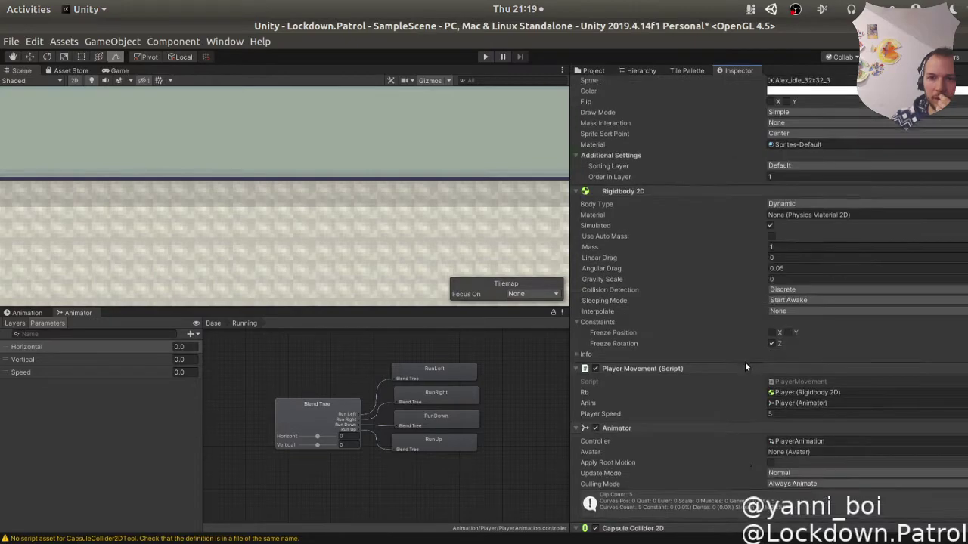
left_click(773, 387)
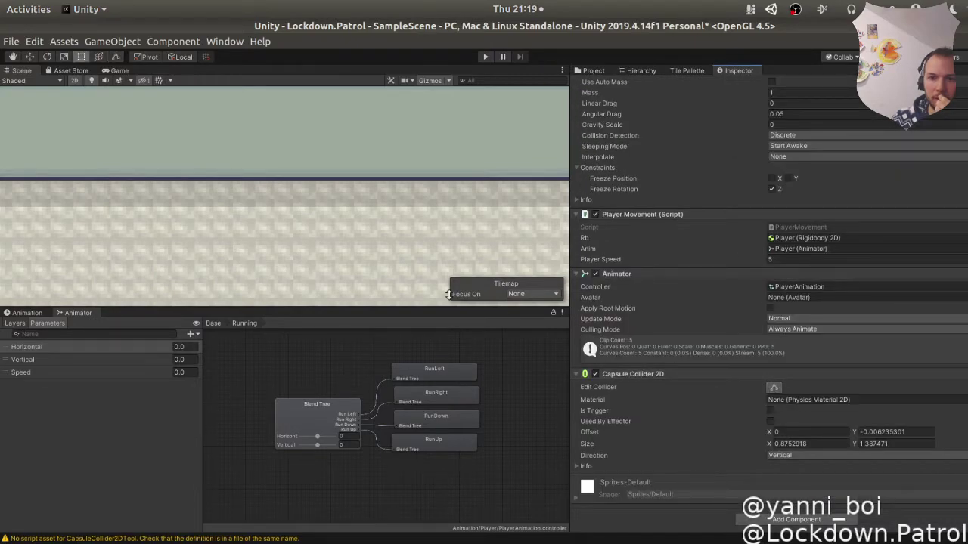
left_click(601, 69)
left_click(641, 70)
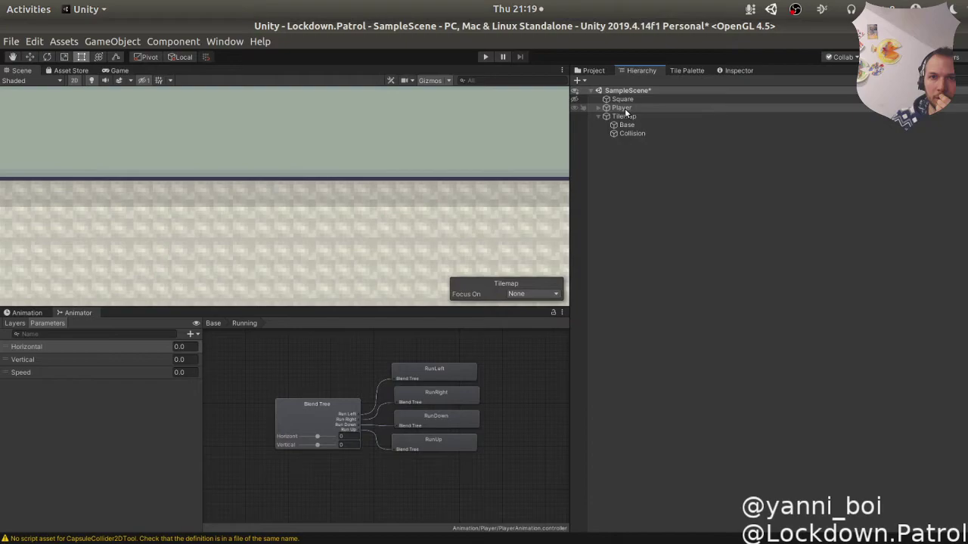
double_click(623, 108)
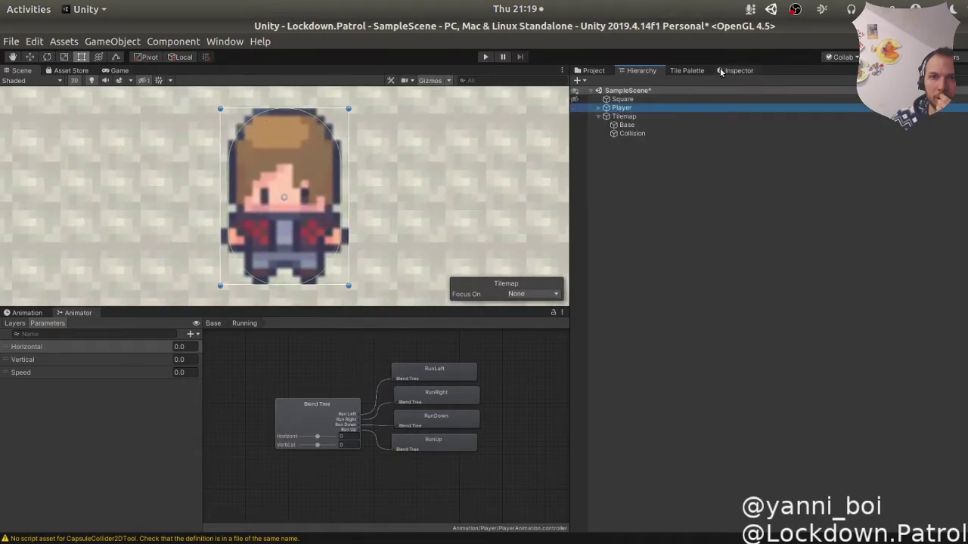
left_click(733, 70)
left_click(774, 388)
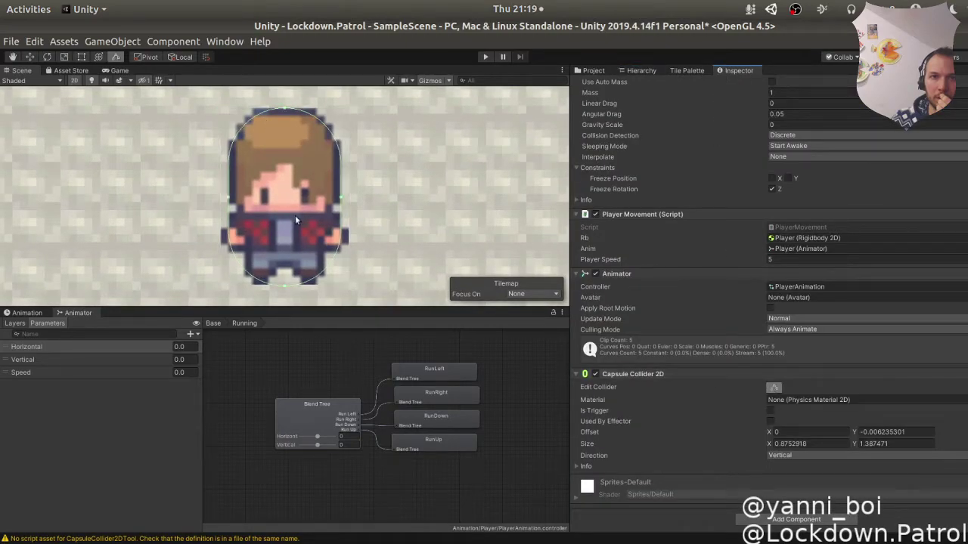
left_click_drag(282, 107, 279, 204)
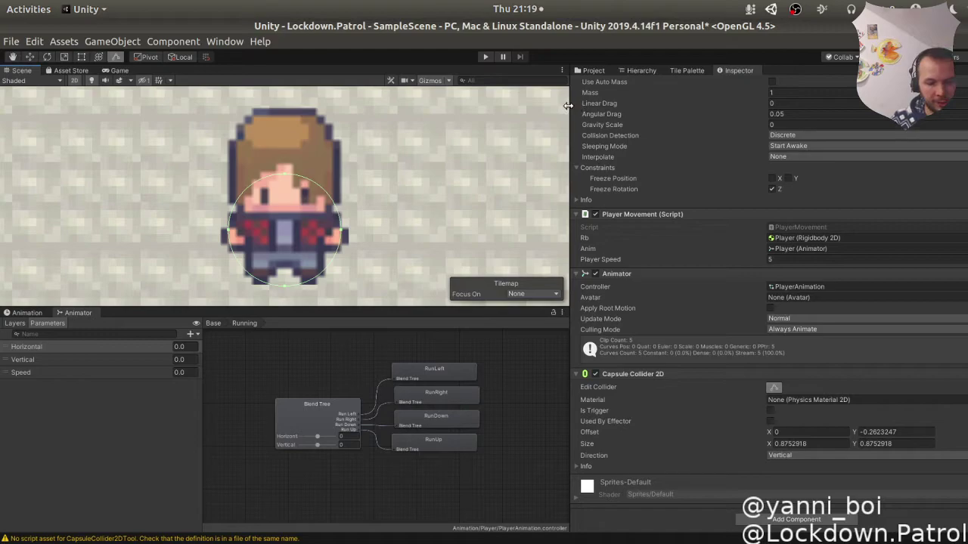
key("ctrl+s")
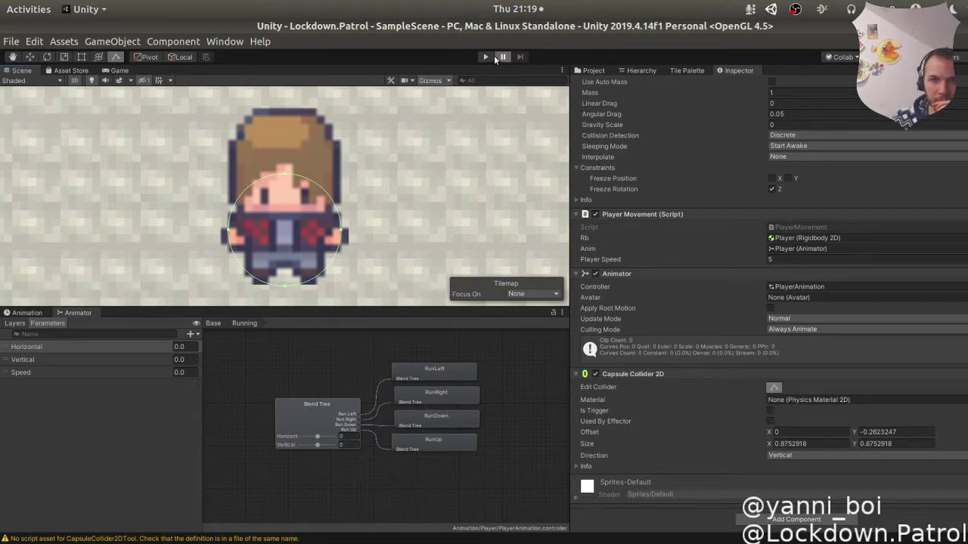
Play the game and walk the player against the upper wall and around the room's left side to test the saved collider.
left_click(486, 57)
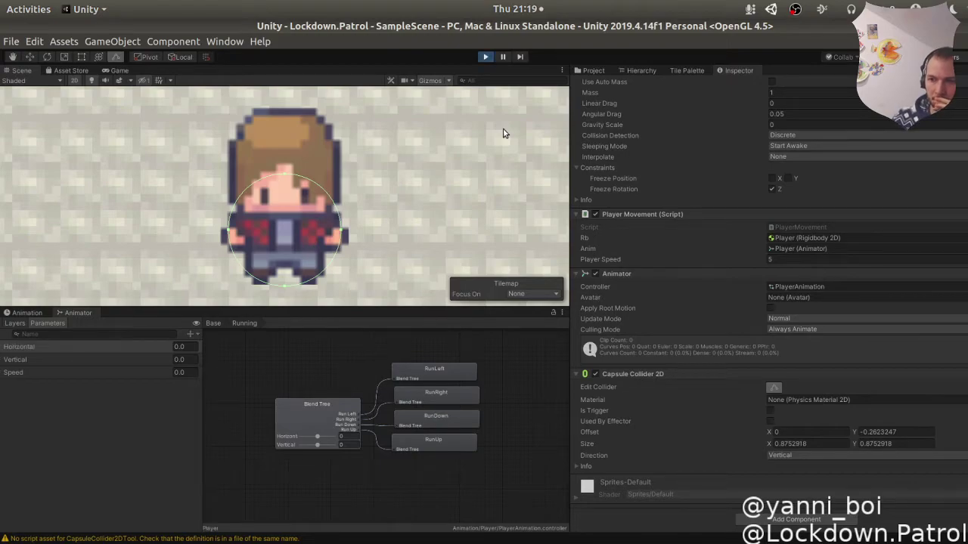
key("w")
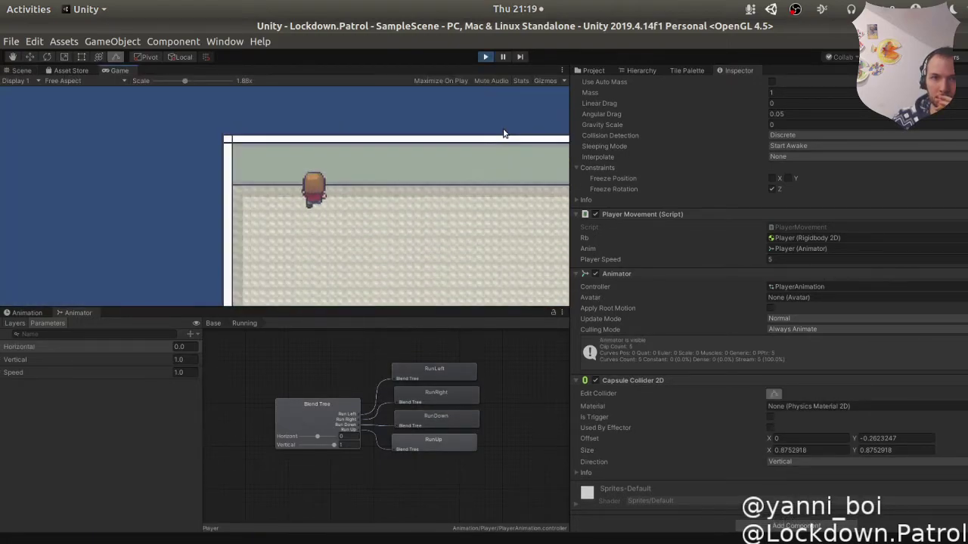
key("a")
key("s")
key("a")
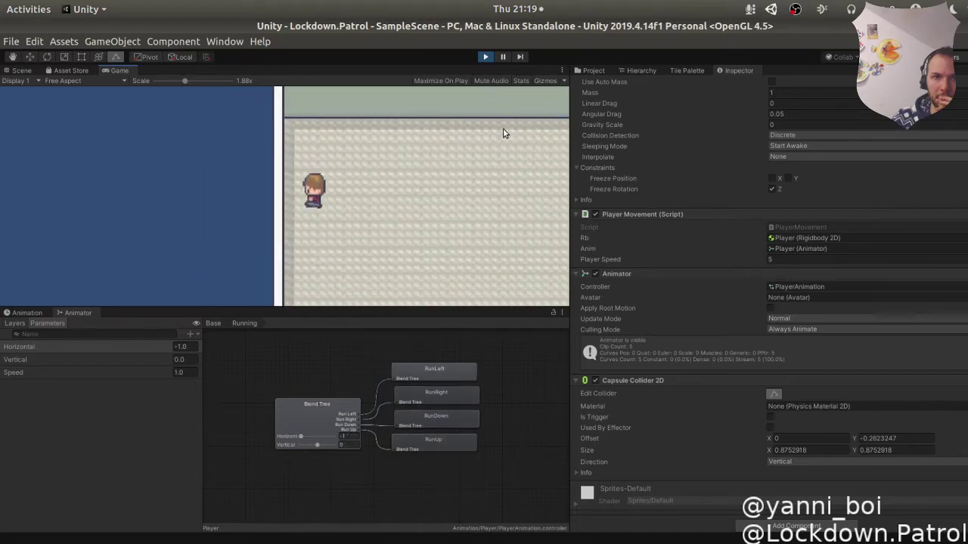
key("d")
key("w")
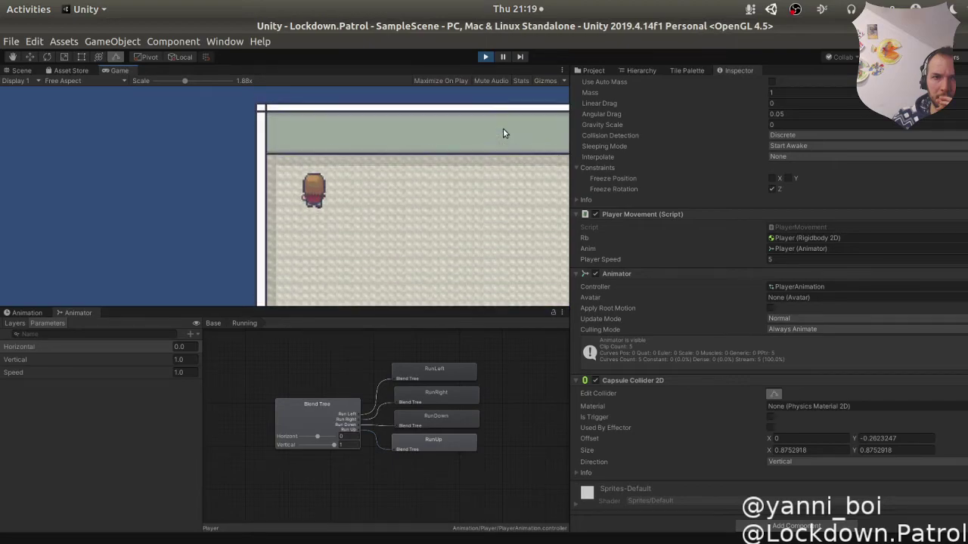
key("s")
key("w")
key("w")
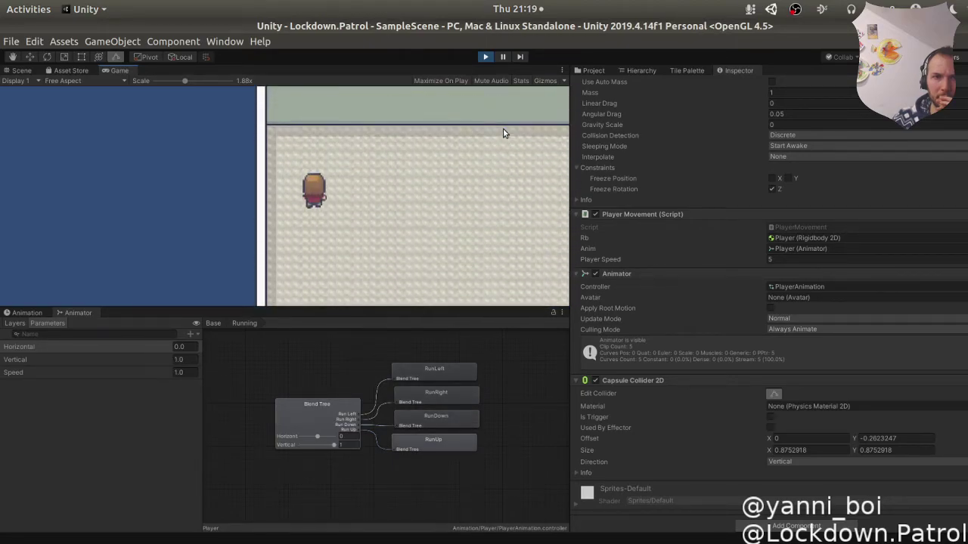
Walk the player along the upper wall, down to the lower wall and across to the right wall to test collisions.
key("d")
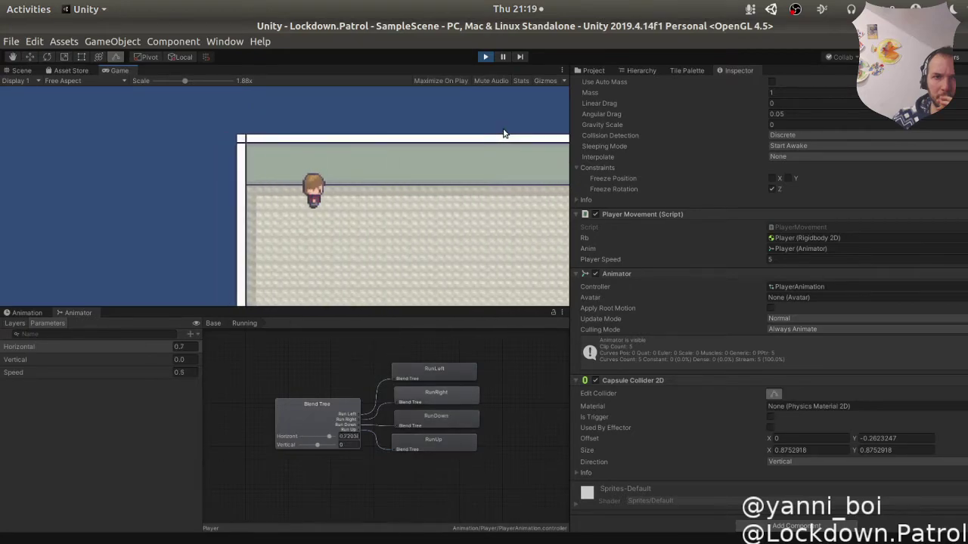
key("a")
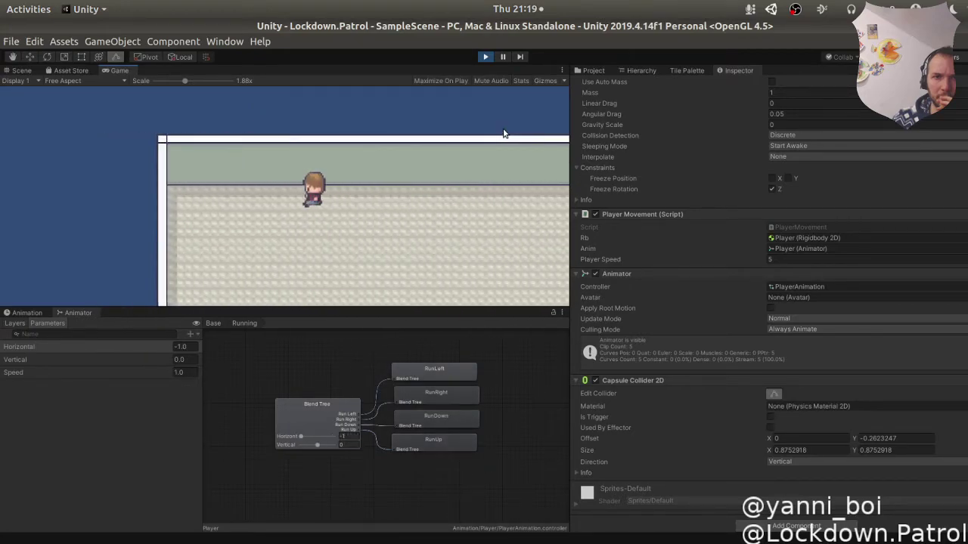
key("d")
key("s")
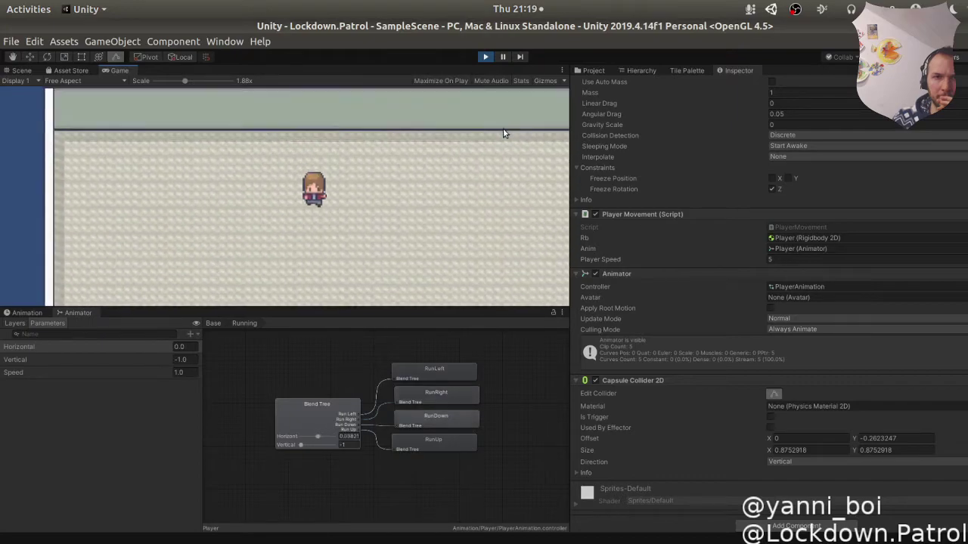
key("w")
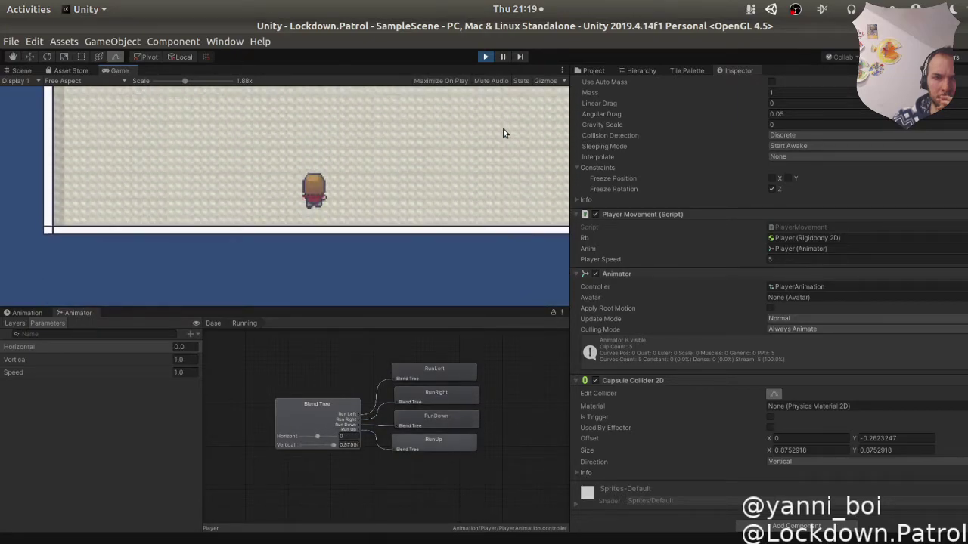
key("a")
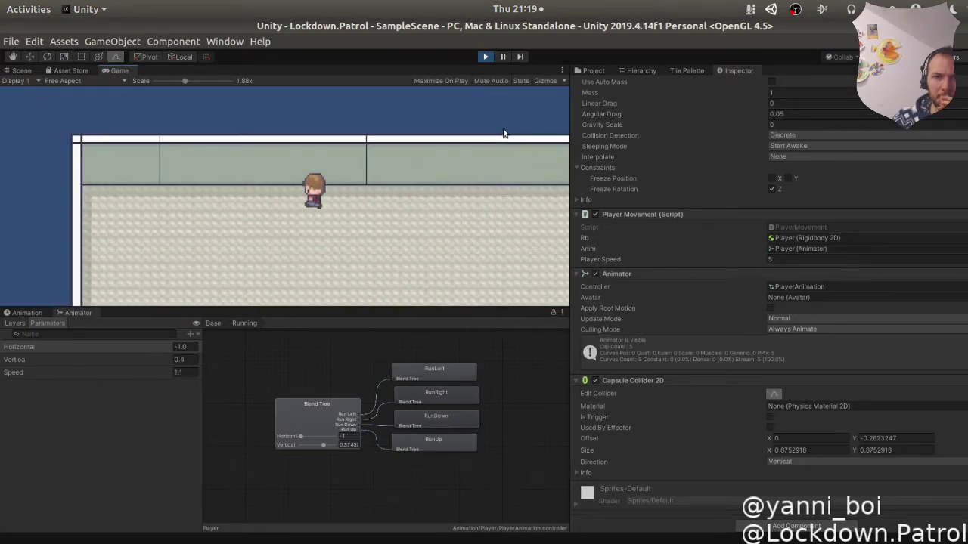
key("d")
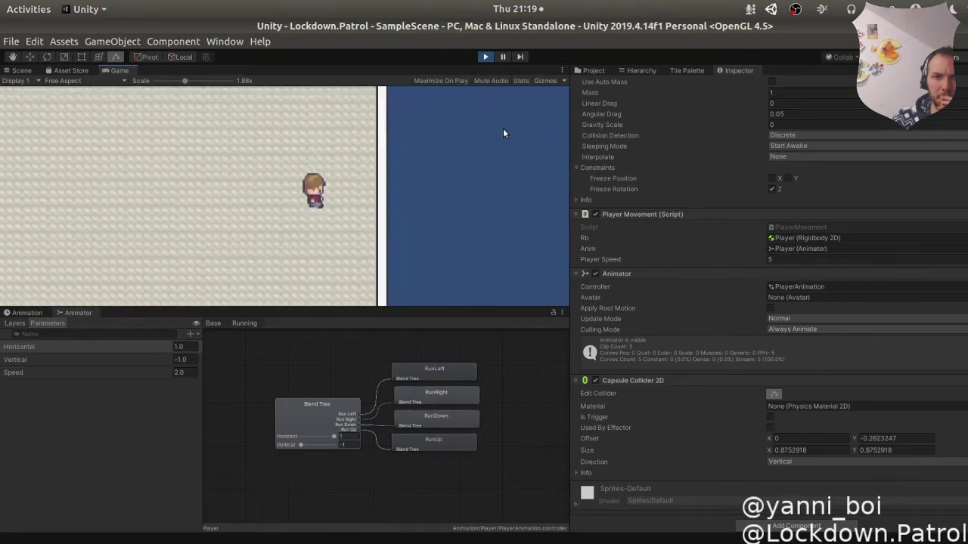
key("a")
key("w")
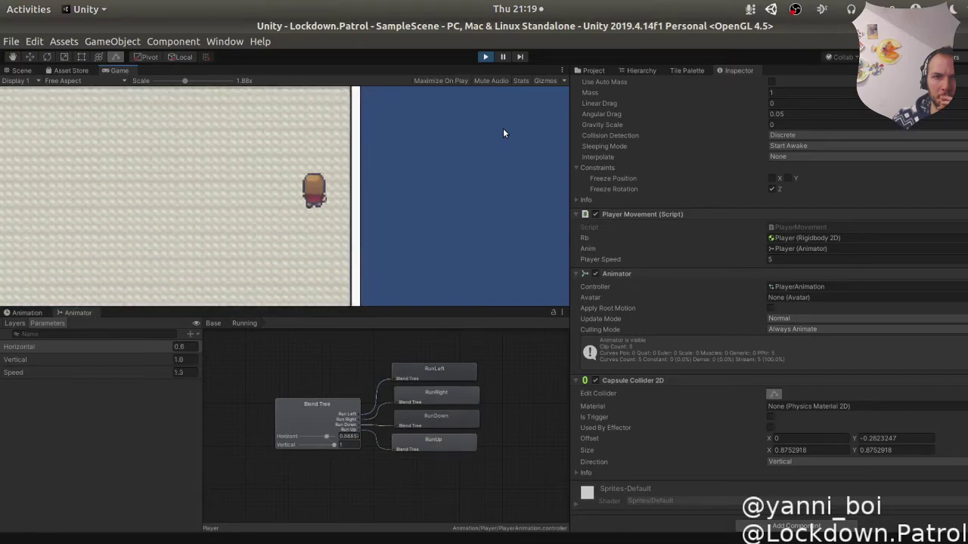
key("s")
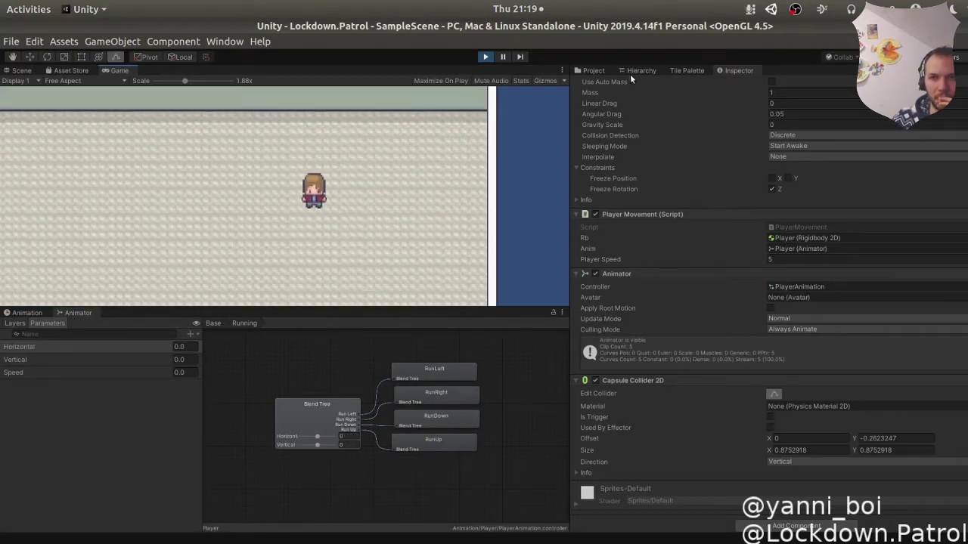
Show the project's Scripts folder and walk the player from the upper wall down and along the lower wall to the left side.
left_click(591, 70)
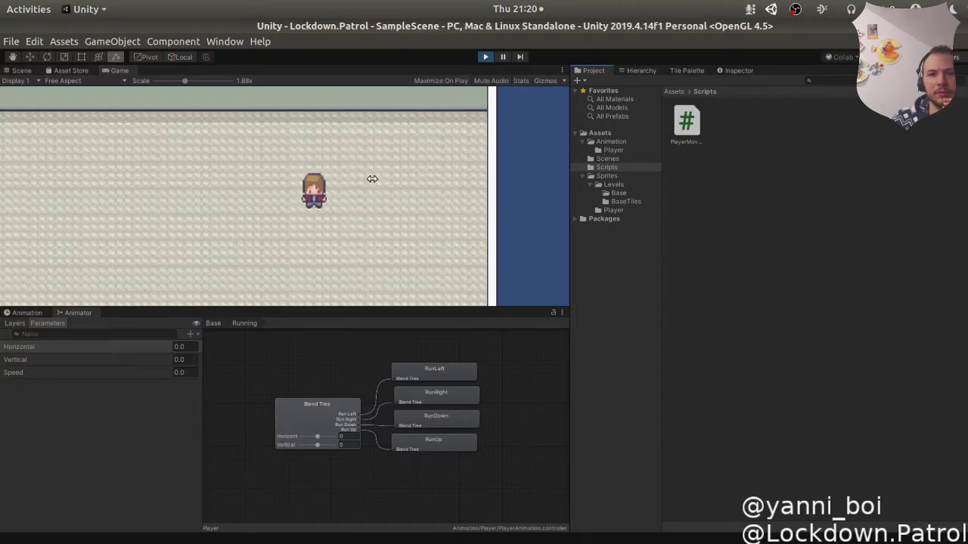
key("Up")
key("Right")
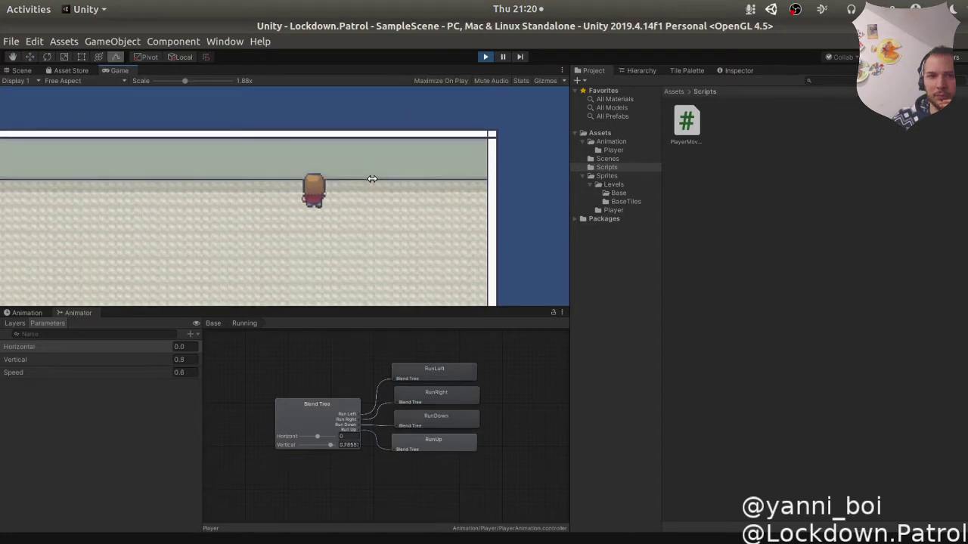
key("Down")
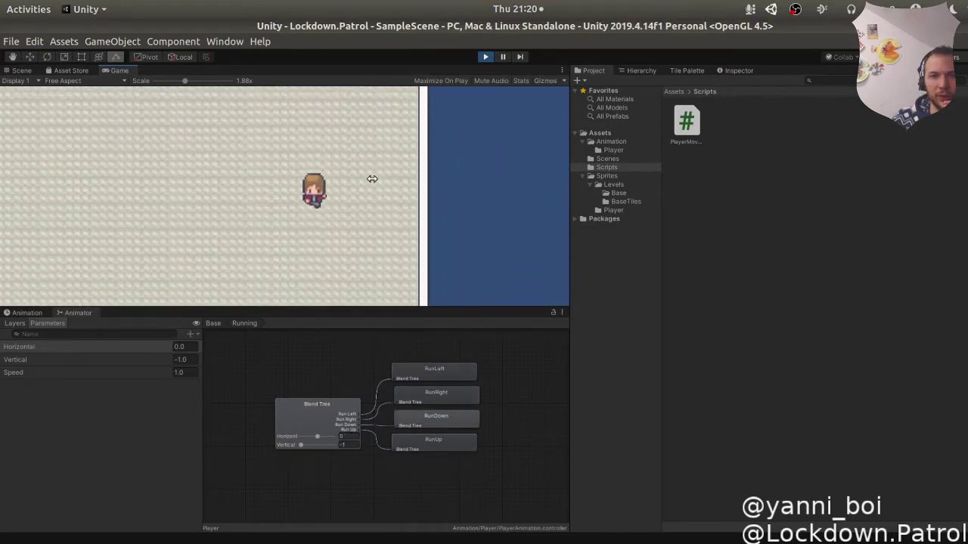
key("Left")
key("Left")
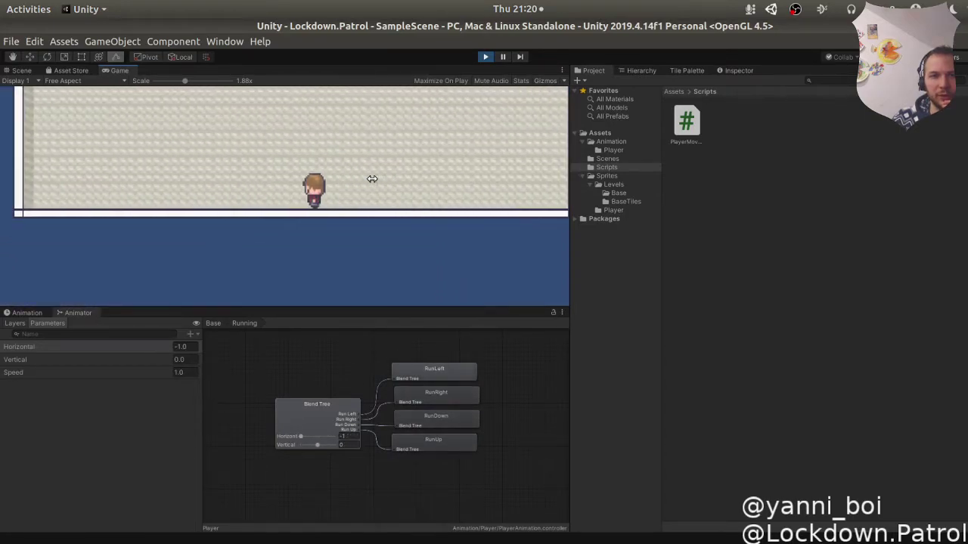
key("Right")
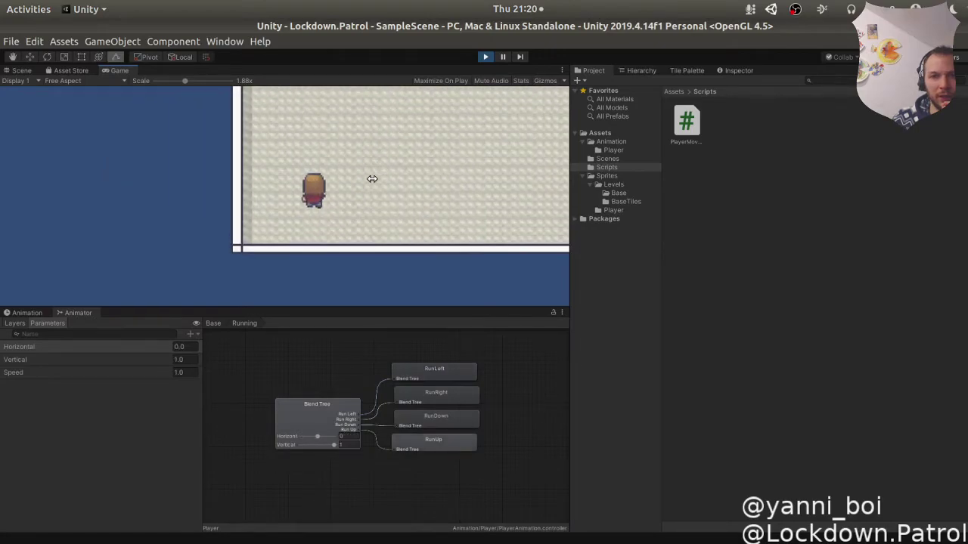
Walk the player up towards the upper wall and to the right, and stop play mode.
key("Up")
key("Right")
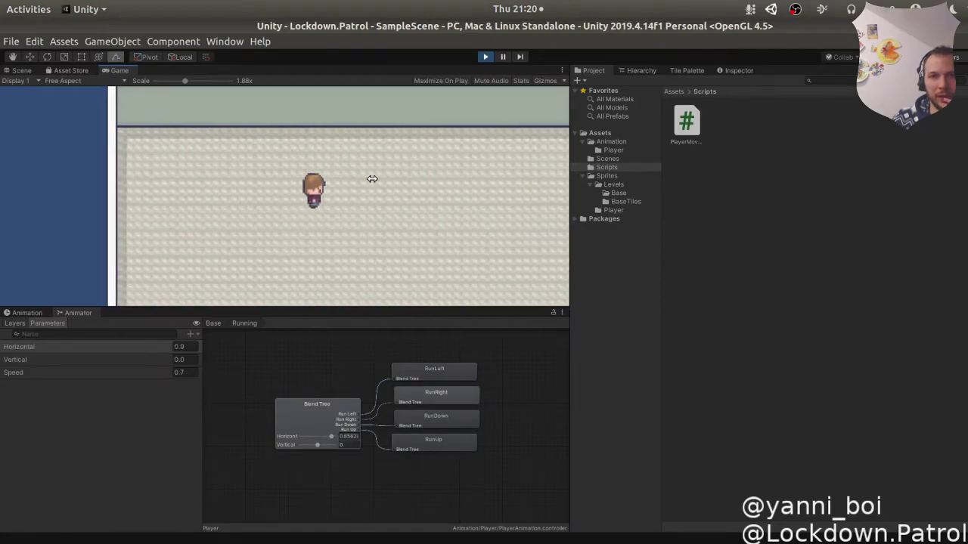
left_click(491, 58)
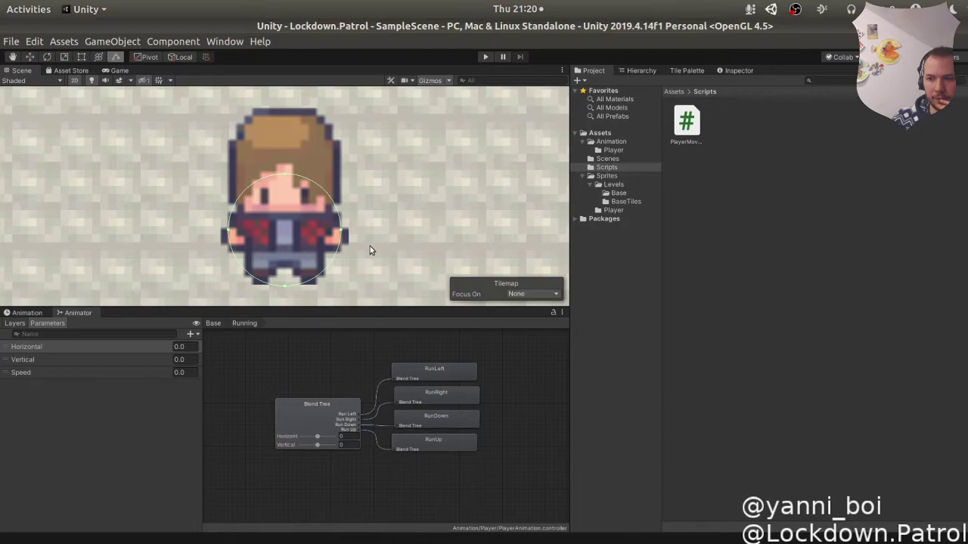
Frame the Tilemap object in the scene so the whole room is in view.
left_click(641, 70)
left_click(626, 117)
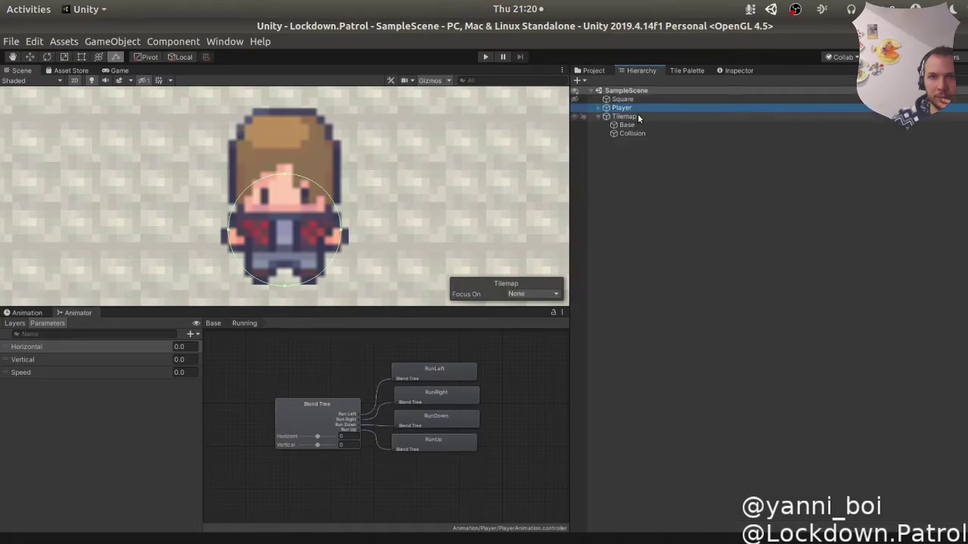
double_click(635, 117)
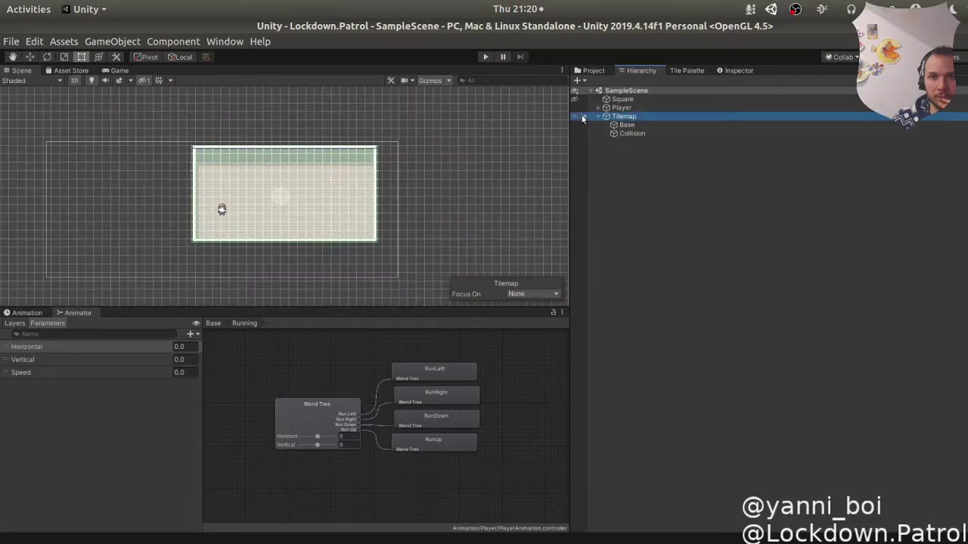
scroll(276, 203, "up", 5)
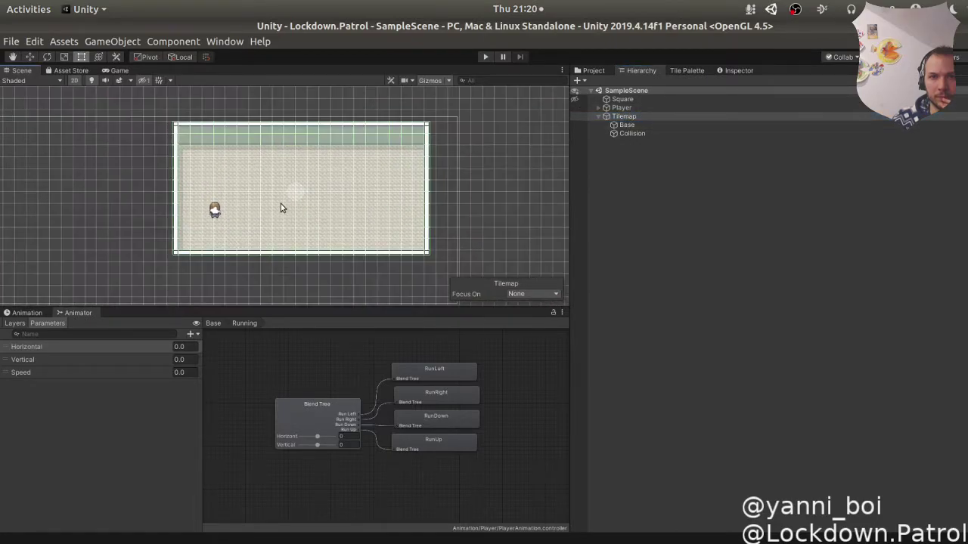
scroll(364, 219, "up", 2)
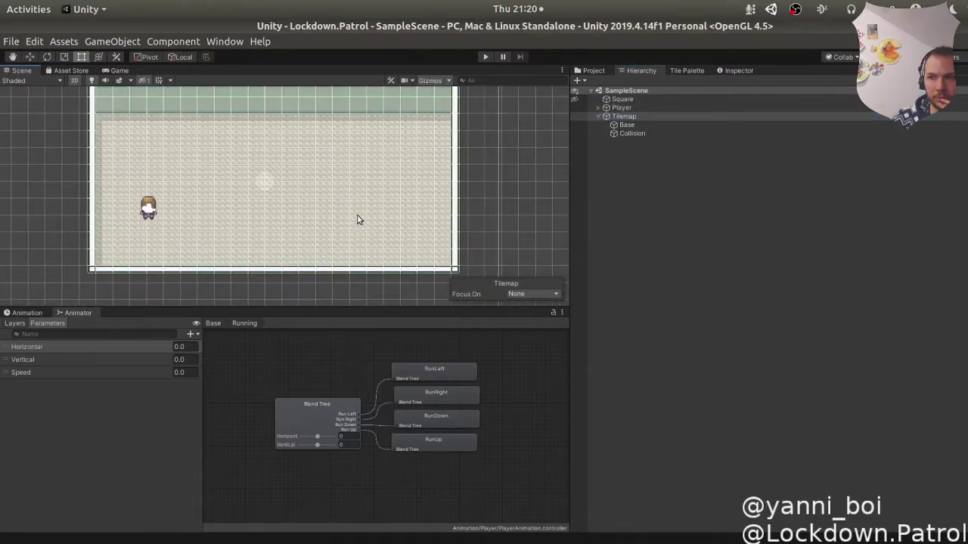
scroll(382, 193, "down", 2)
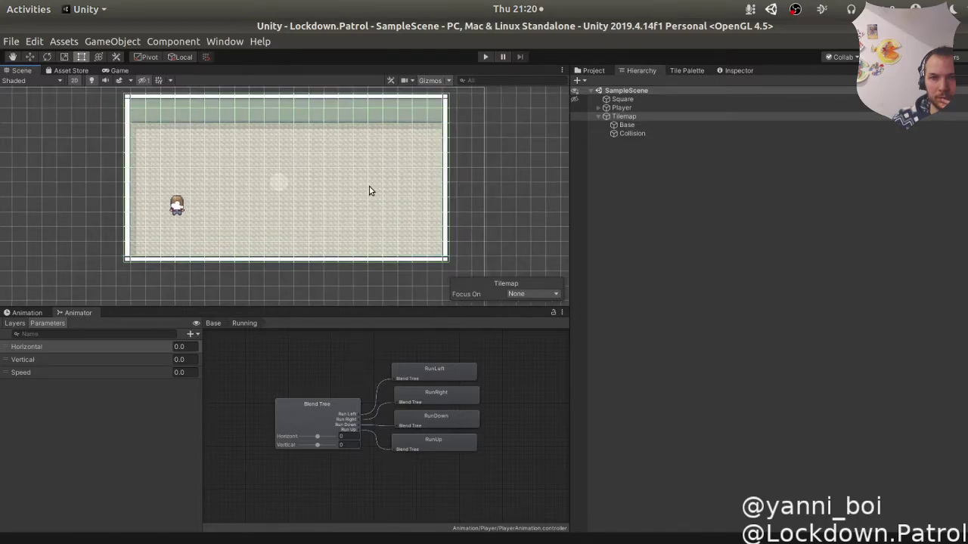
middle_click_drag(373, 170, 323, 184)
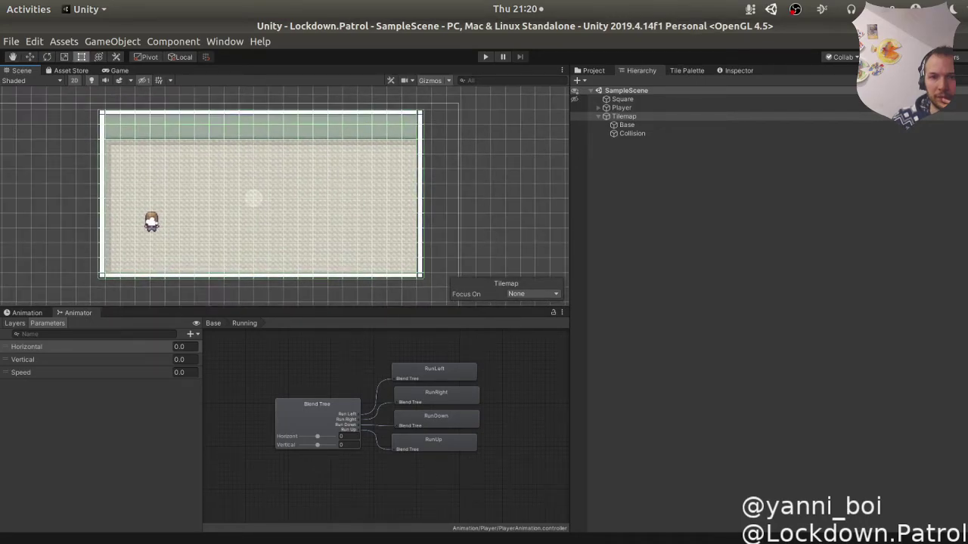
Switch to the terminal, clear it and check the Lockdown.Patrol repository with git status.
left_click(442, 534)
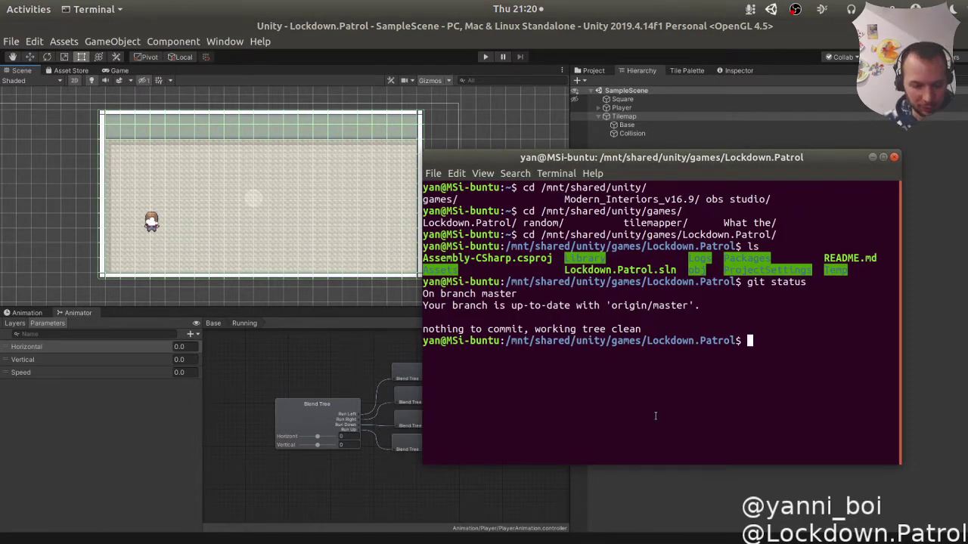
type("clear")
key("Return")
type("git status")
key("Return")
Stage all modified project files with git add . and check the repository status again.
type("git add .")
key("Return")
type("git status")
key("Return")
Review the staged animation controller and tilemap changes with git diff --cached, close the diff and recheck git status.
type("git ")
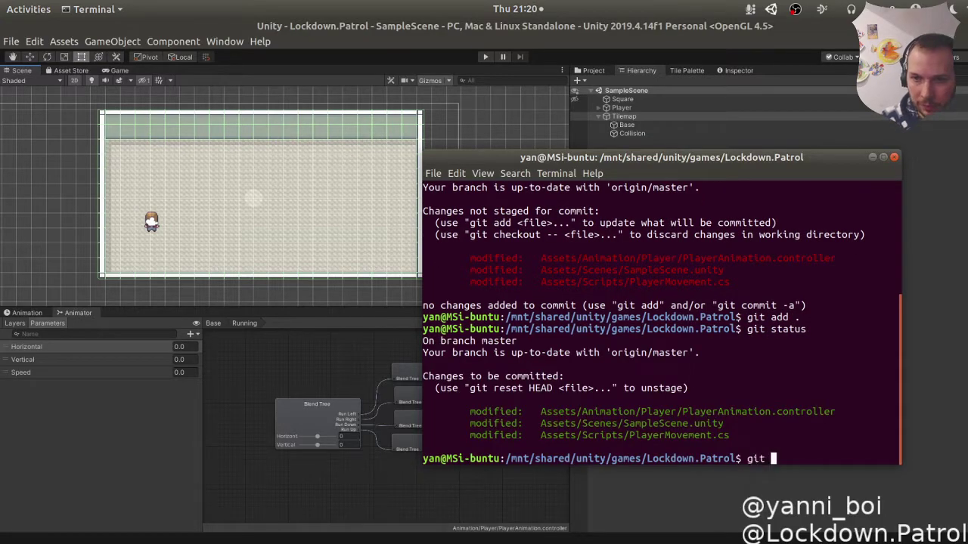
type("diff --cached")
key("Return")
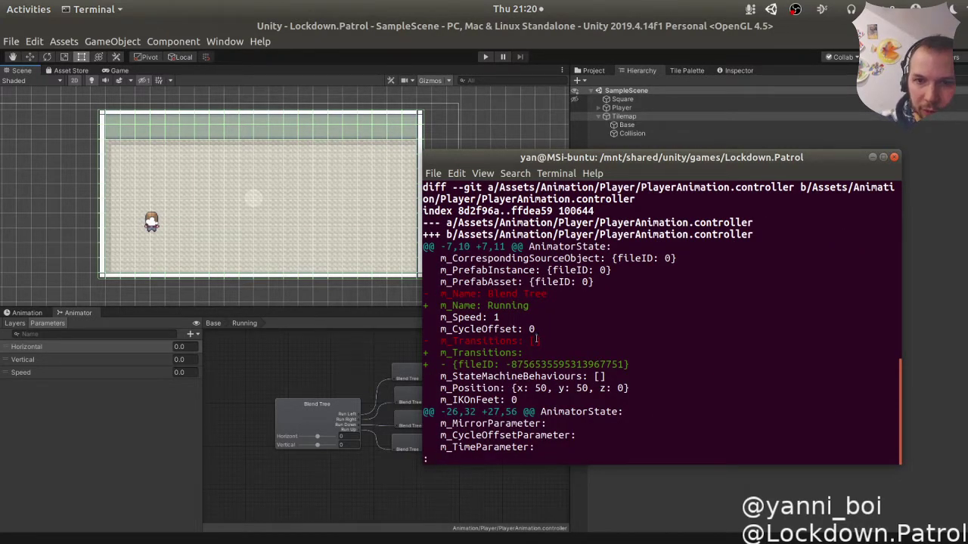
key("Down")
key("Down")
key("Down")
key("Down")
key("Down")
key("Down")
key("Down")
key("Down")
key("Down")
key("Down")
key("Down")
key("Down")
key("Down")
key("Down")
key("Down")
key("Down")
key("Down")
key("Down")
key("Down")
key("Down")
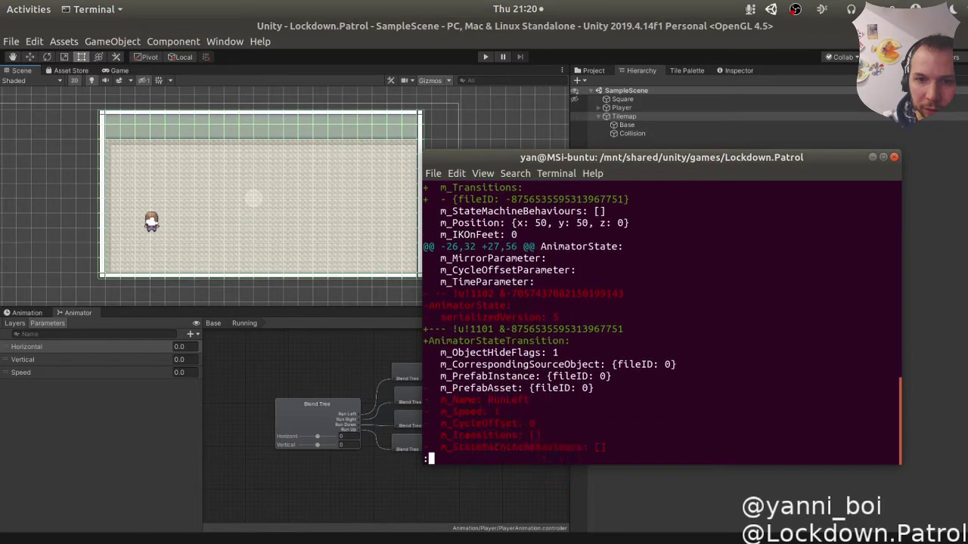
key("Down")
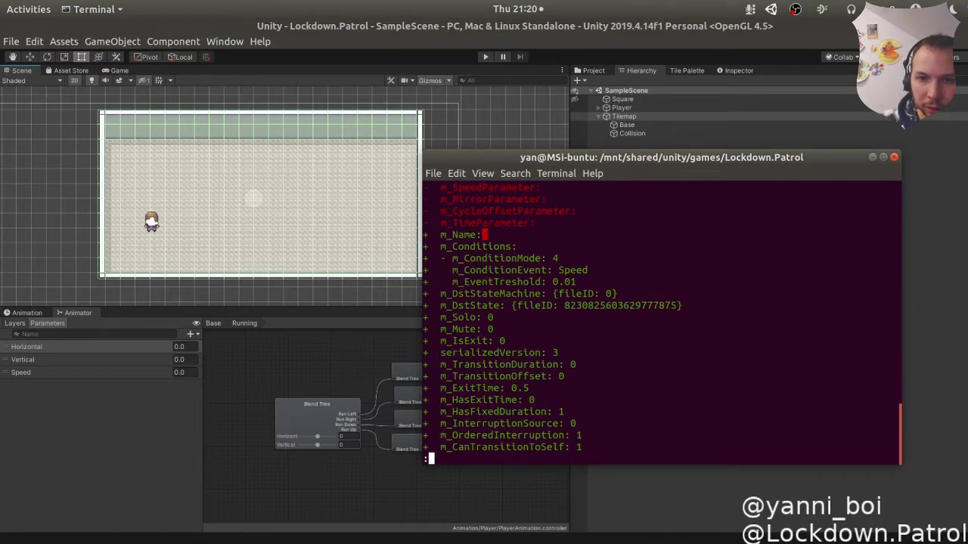
key("Down")
key("Down")
key("Down")
key("Down")
key("Down")
key("Down")
key("Down")
key("Down")
key("Down")
key("Down")
key("Down")
key("Down")
key("Down")
key("Down")
key("Down")
key("Down")
key("Down")
key("Down")
key("Down")
key("Down")
key("Down")
key("Down")
key("Down")
key("Down")
key("Down")
key("Down")
key("Down")
key("Down")
key("Down")
key("Down")
key("Down")
key("Down")
key("Down")
key("Down")
key("Down")
key("Down")
key("Down")
key("Down")
key("Down")
key("Down")
key("Down")
key("Down")
key("Down")
key("Down")
key("Down")
key("Down")
key("Down")
key("Down")
key("Down")
key("Down")
key("Down")
key("Down")
key("Down")
key("Down")
key("Down")
key("Down")
key("Down")
key("Down")
key("Down")
key("Down")
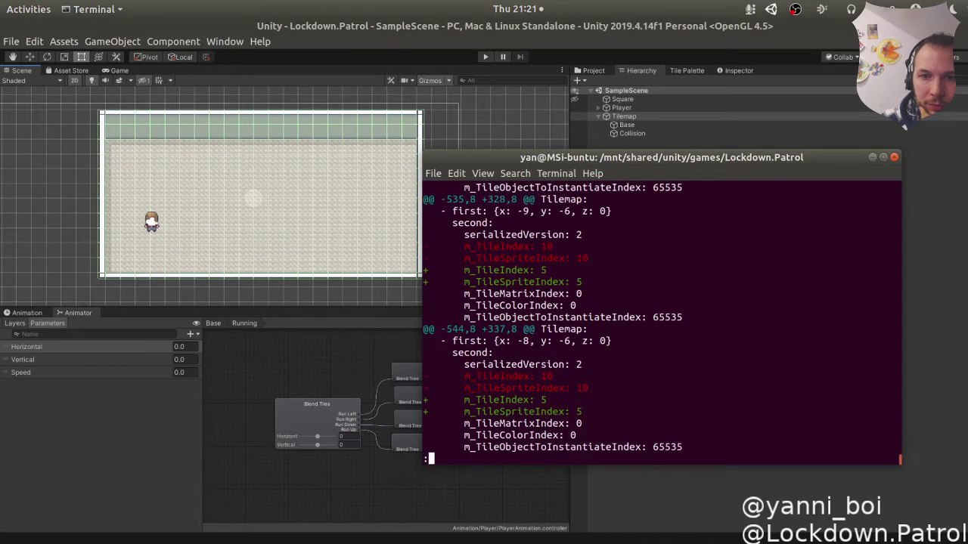
key("Down")
key("Down")
key("Down")
key("Down")
key("Down")
key("Down")
key("Down")
key("Down")
key("Down")
key("Down")
key("Down")
key("Down")
key("Down")
key("Down")
key("Down")
key("Down")
key("Down")
key("Down")
key("Down")
key("Down")
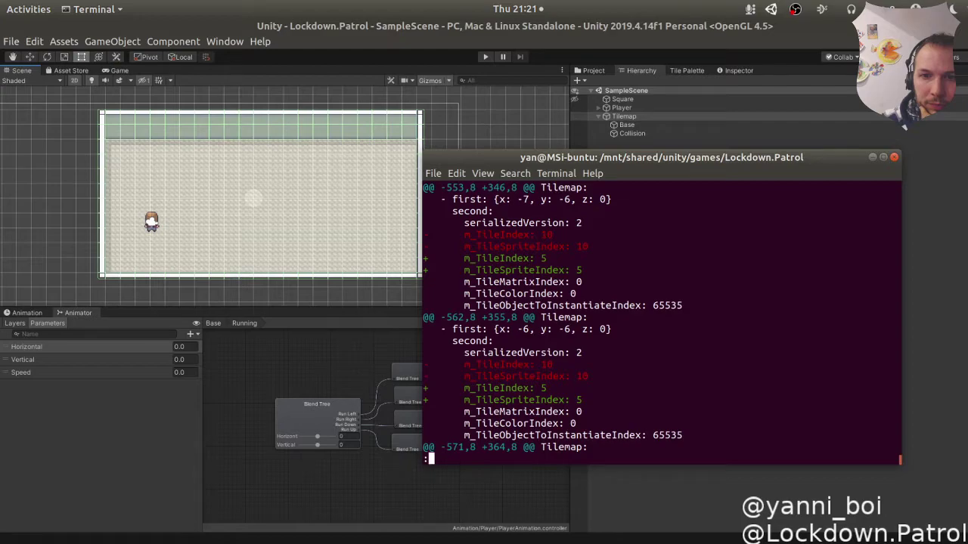
key("Down")
key("Down")
key("Down")
key("Down")
key("Down")
key("Down")
key("Down")
key("Down")
key("Down")
key("Down")
key("Down")
key("Down")
key("Down")
key("Down")
key("Down")
key("Down")
key("Down")
key("Down")
key("Down")
key("Down")
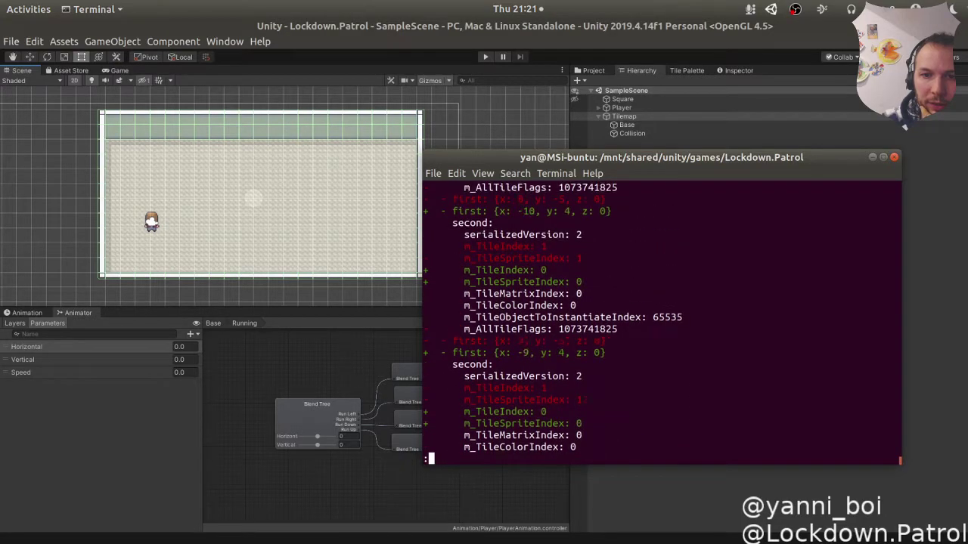
type("qgit status")
key("Return")
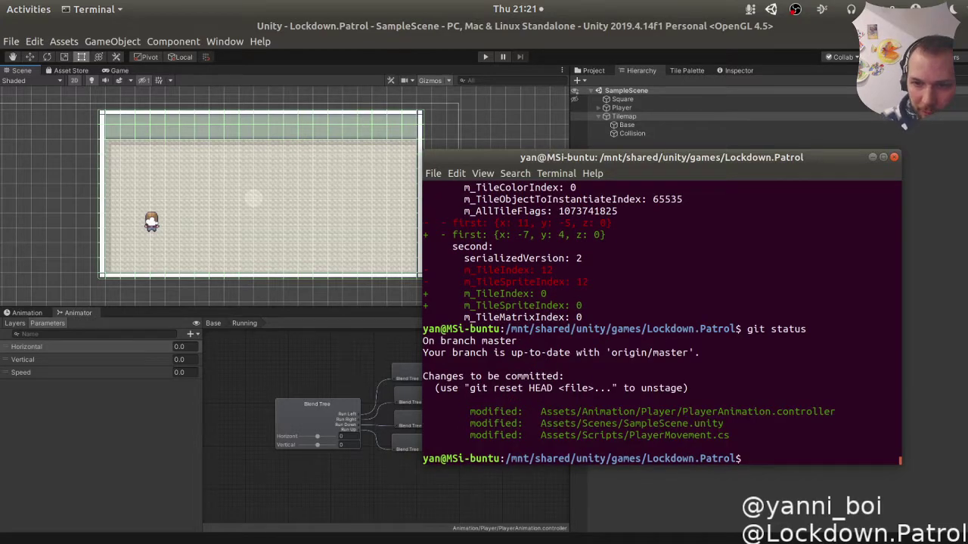
Commit the staged changes with the message "Stream#5: Fixed running animation and wall collisions.", reusing the earlier commit command and its author option.
key("ctrl+r")
type("commit")
key("ctrl+r")
key("Right")
key("Right")
key("Right")
key("Delete")
type("5")
key("Delete")
key("Delete")
key("Delete")
key("Delete")
key("Delete")
key("Delete")
key("Delete")
key("Delete")
key("Delete")
key("Delete")
key("Delete")
key("Delete")
key("Delete")
key("Delete")
key("Delete")
key("Delete")
key("Delete")
key("Delete")
key("Delete")
key("Delete")
key("Delete")
key("Delete")
key("Delete")
key("Delete")
key("Delete")
type("Fixed ")
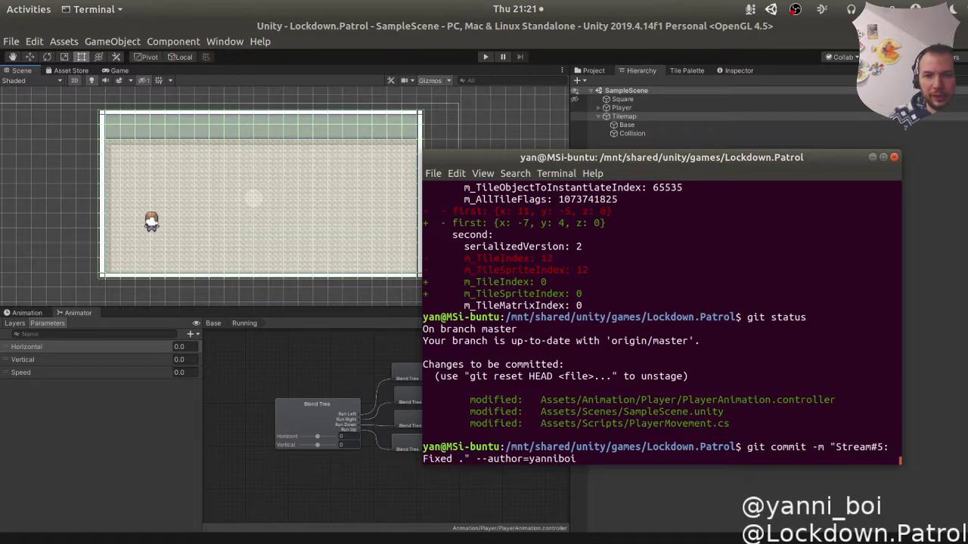
type("running")
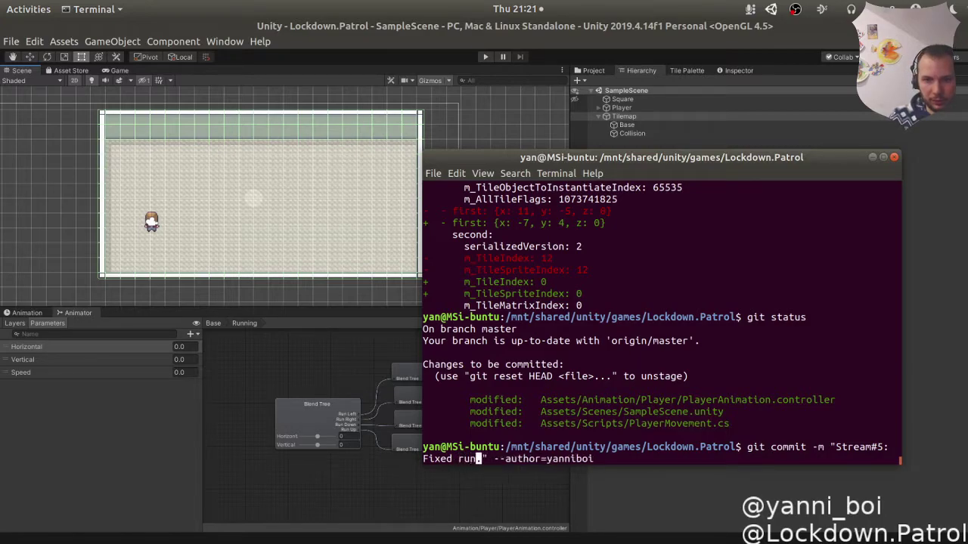
type(" animation")
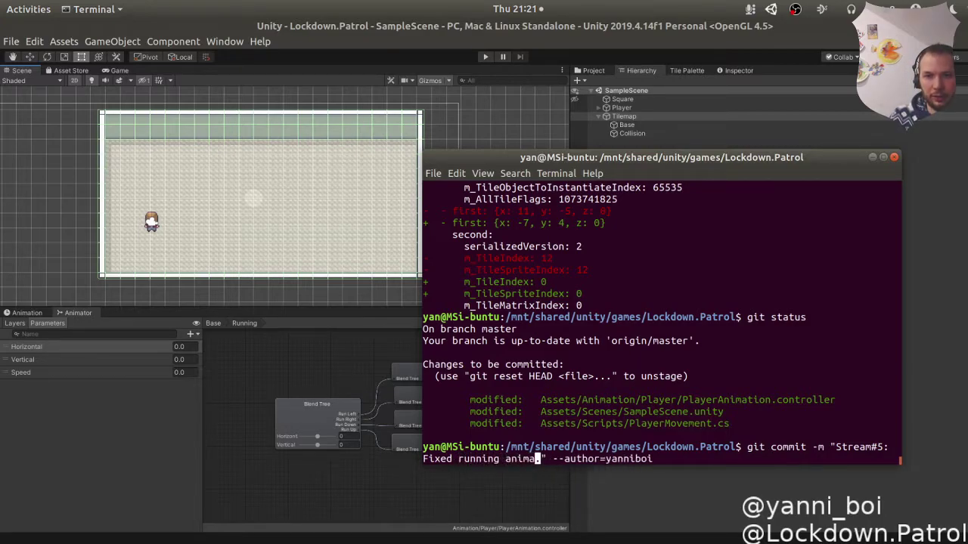
type(" and ")
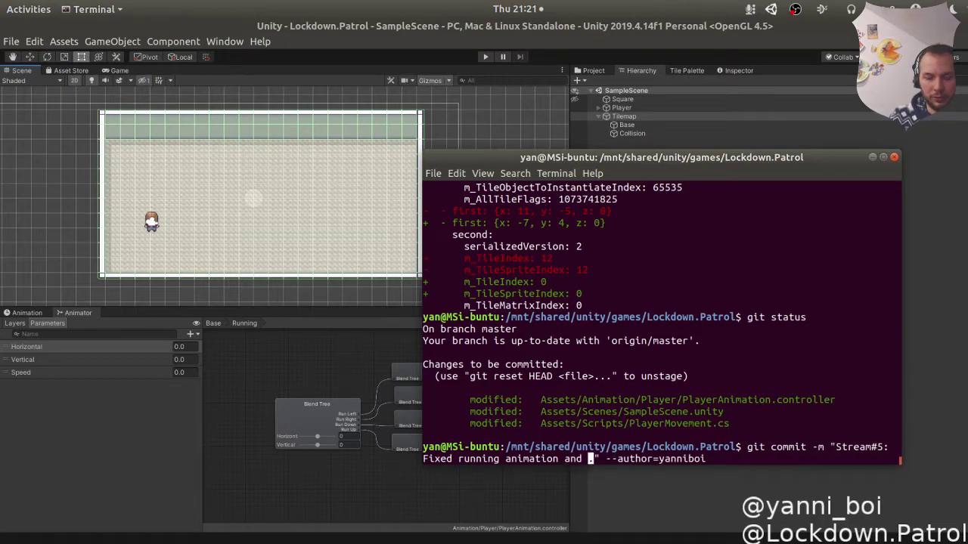
type("wall collisions.")
key("Return")
Push the commit with git push, entering the private key password to unlock the key.
key("ctrl+r")
type("push")
key("Return")
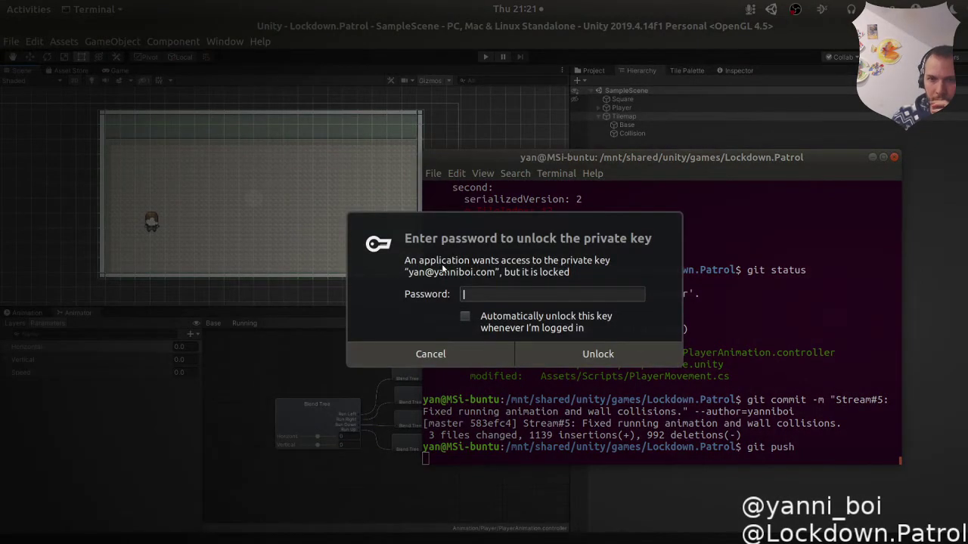
type("****")
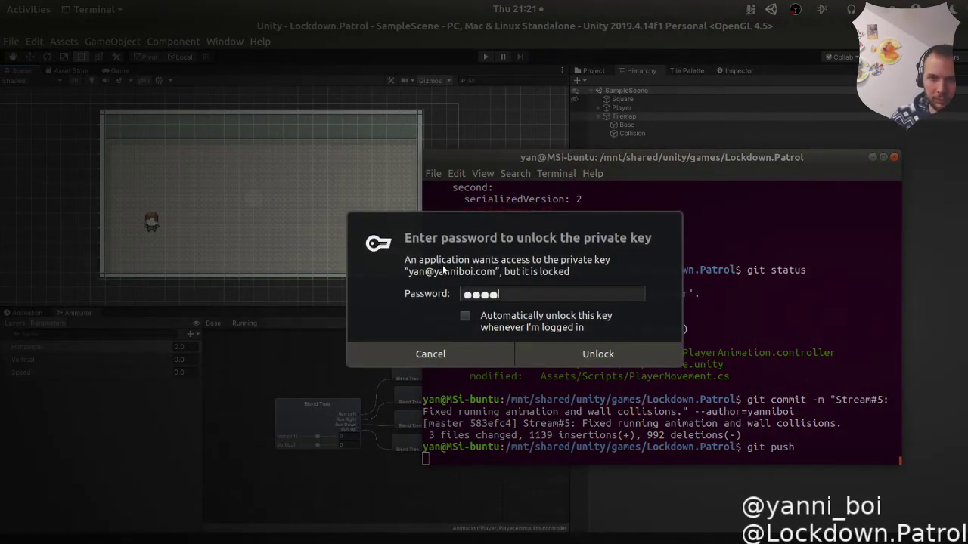
type("******")
key("Return")
type("*******")
key("Return")
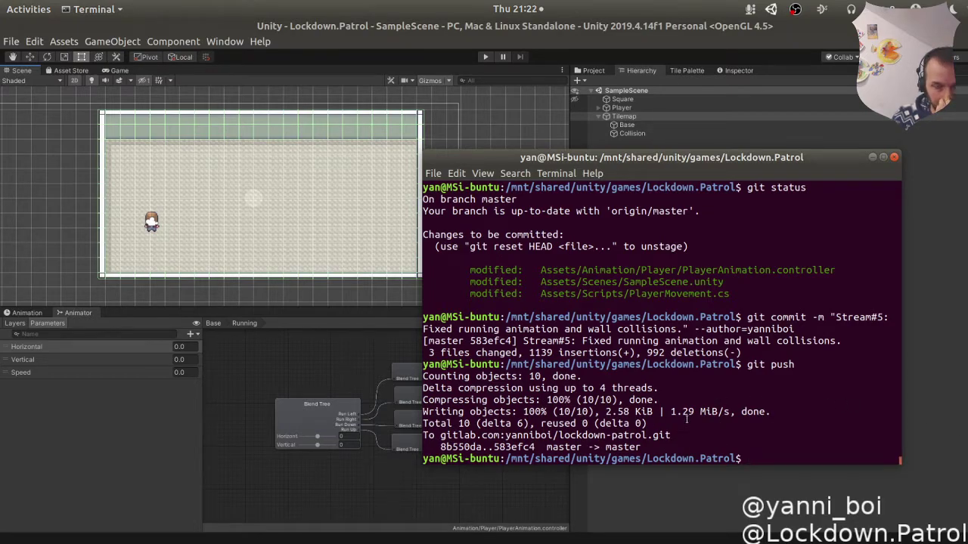
Switch to the Stream 5 [planning] issue in Firefox and mark the player/floor/obstructions layers and wall colliders goals as complete.
key("alt+Tab")
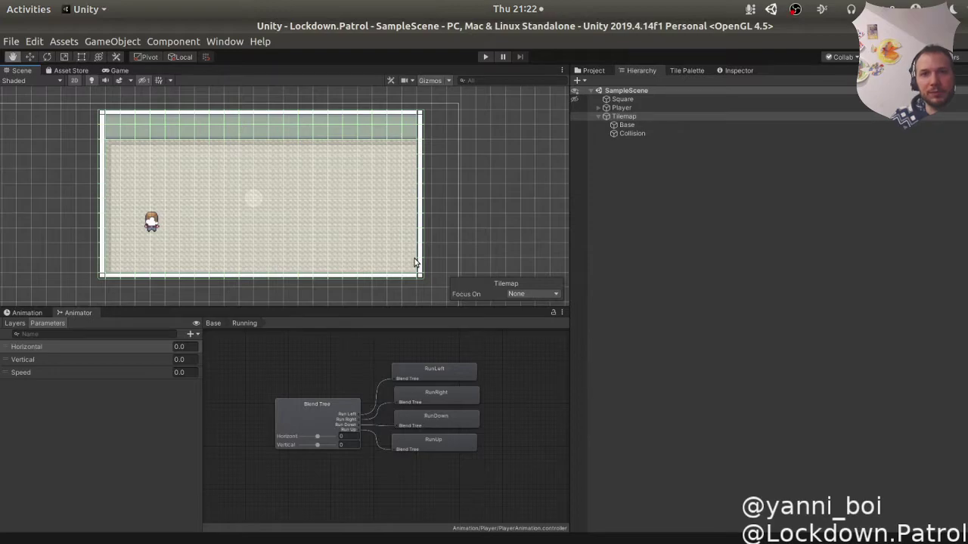
key("alt+Tab")
key("alt+Tab")
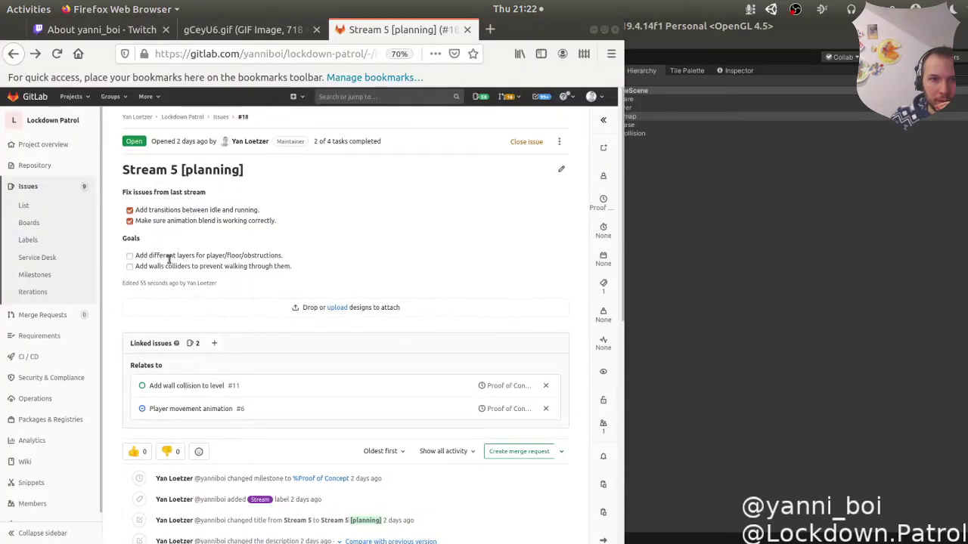
left_click(130, 257)
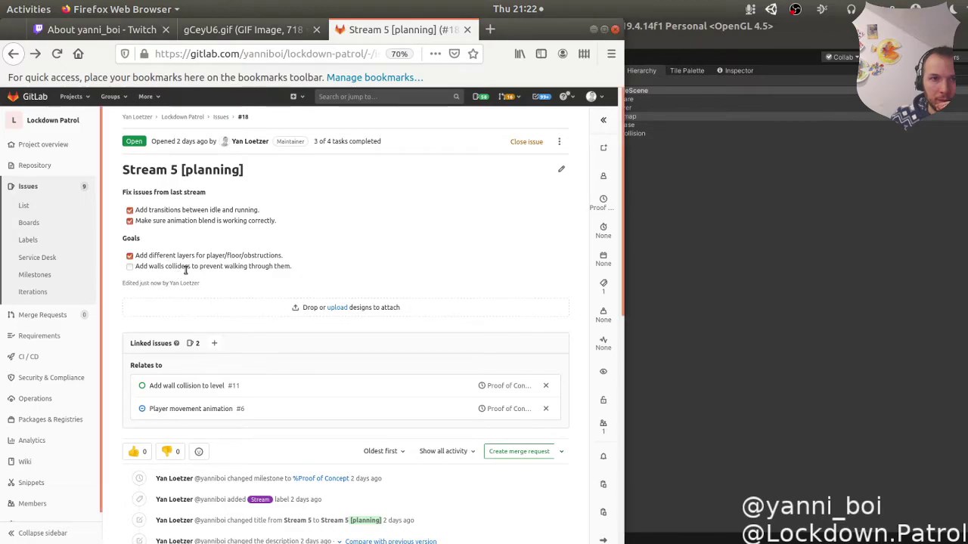
left_click(129, 267)
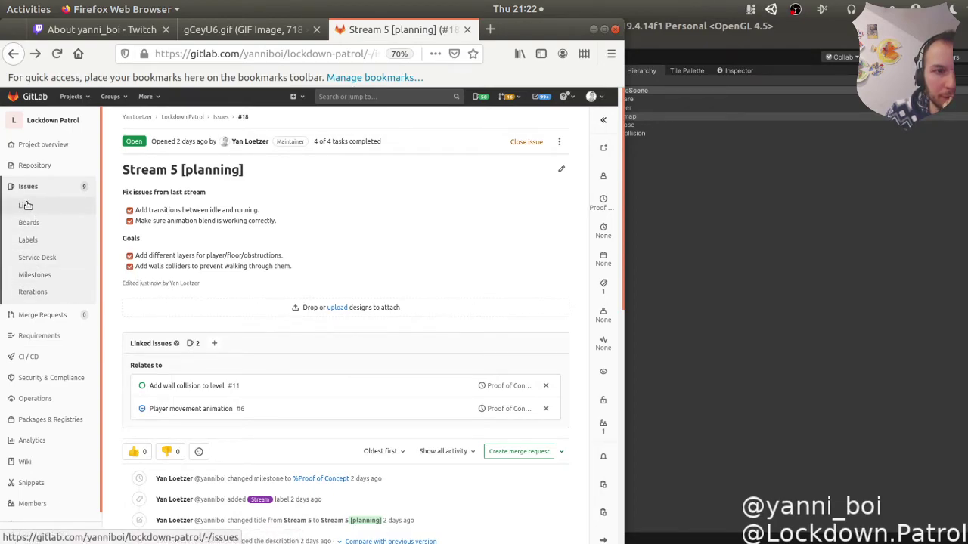
Open the project's issue board and move the "Add wall collision to level" card from Scheduled to Closed.
left_click(37, 223)
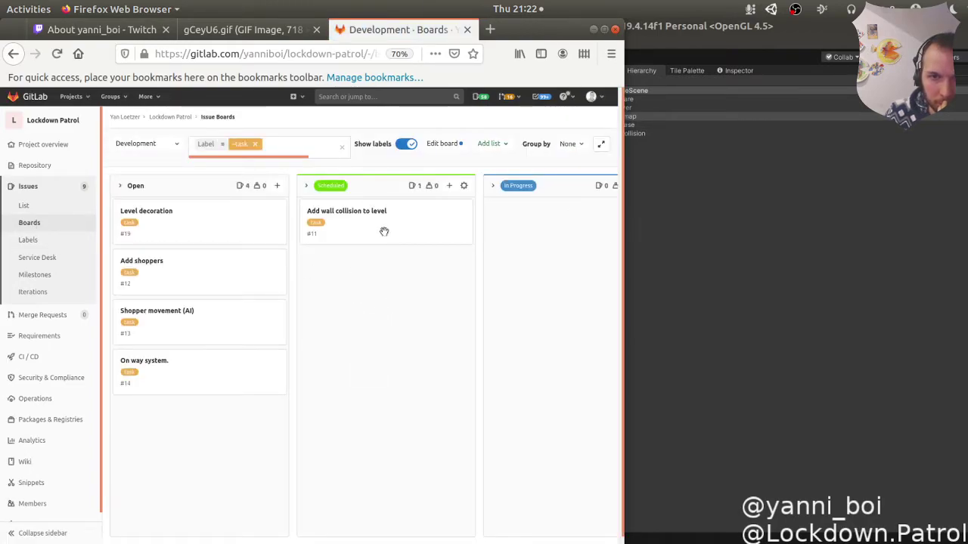
scroll(352, 319, "right", 3)
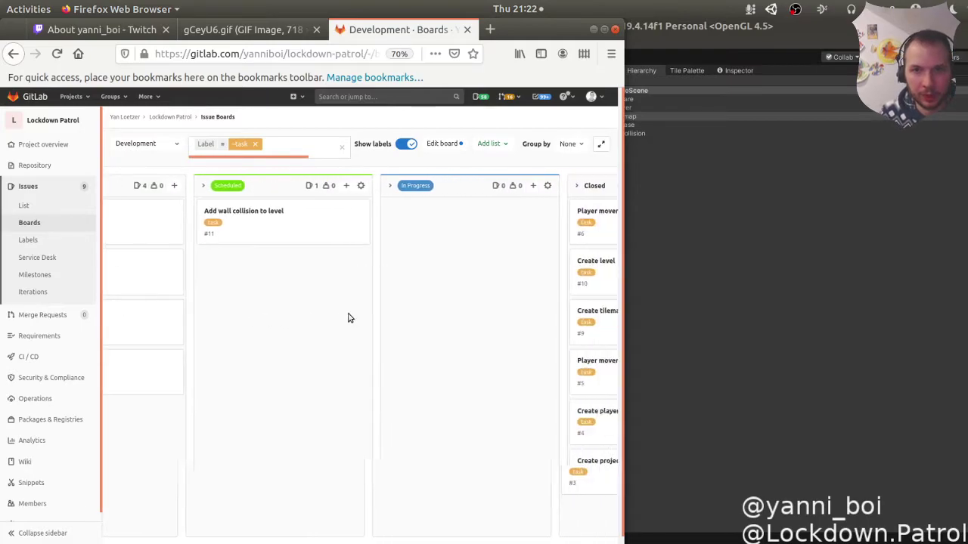
left_click_drag(226, 224, 563, 243)
Move the "Level decoration" card from Open to Scheduled and open its full issue page.
scroll(315, 302, "left", 3)
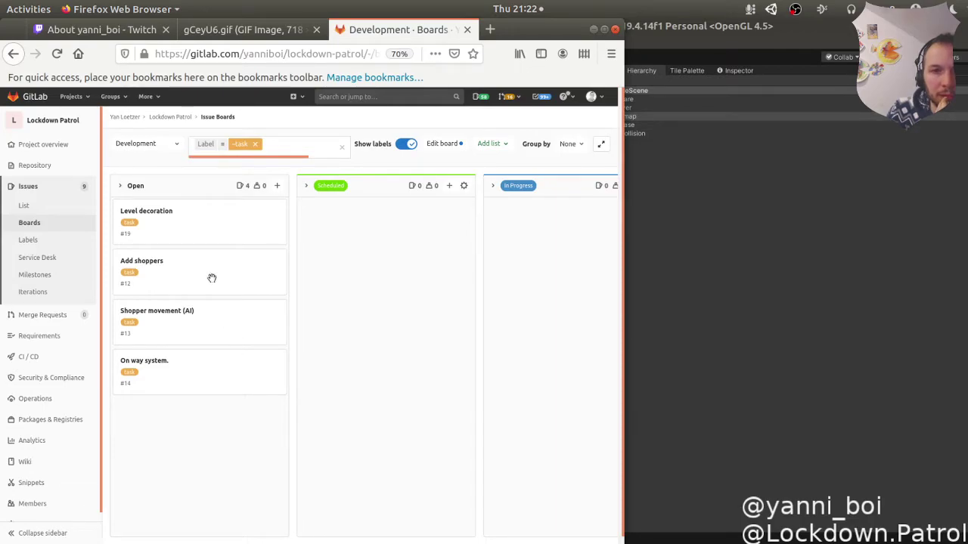
left_click_drag(187, 225, 321, 238)
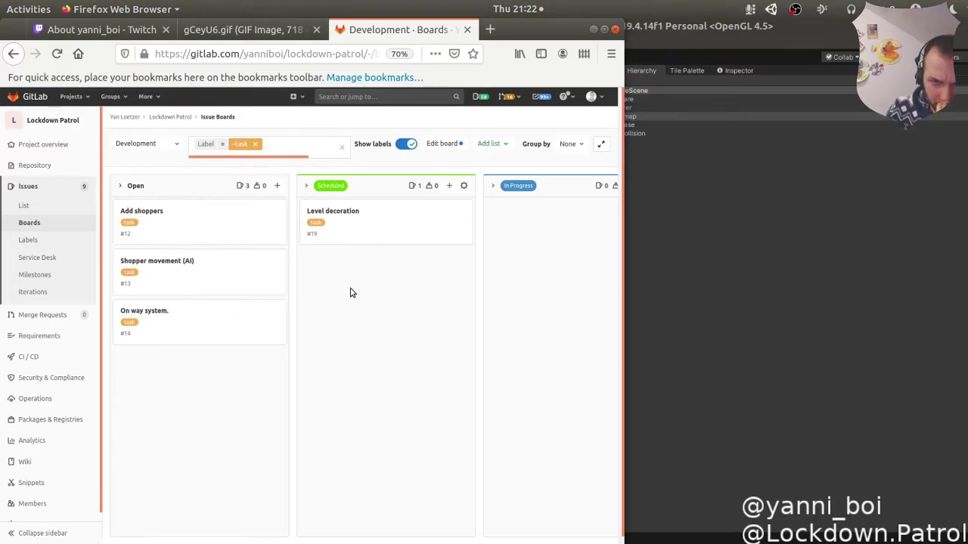
left_click(350, 217)
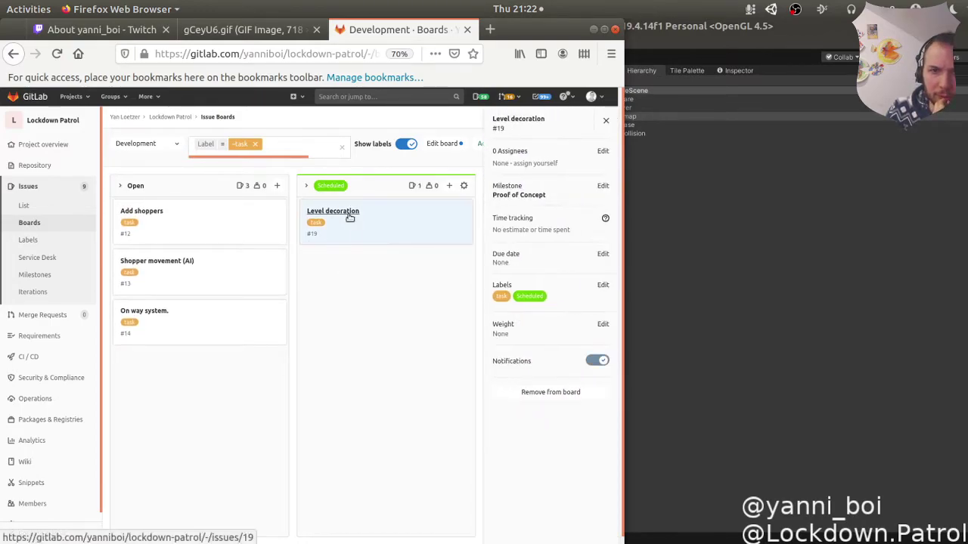
left_click(350, 216)
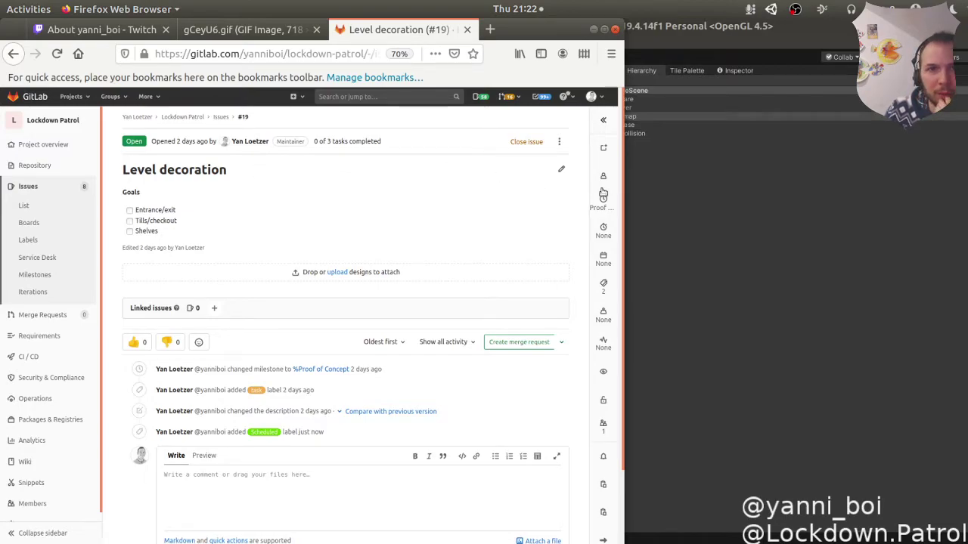
Switch back to Unity and close the file manager window that is open on the Black&White Scenes folder.
left_click(684, 185)
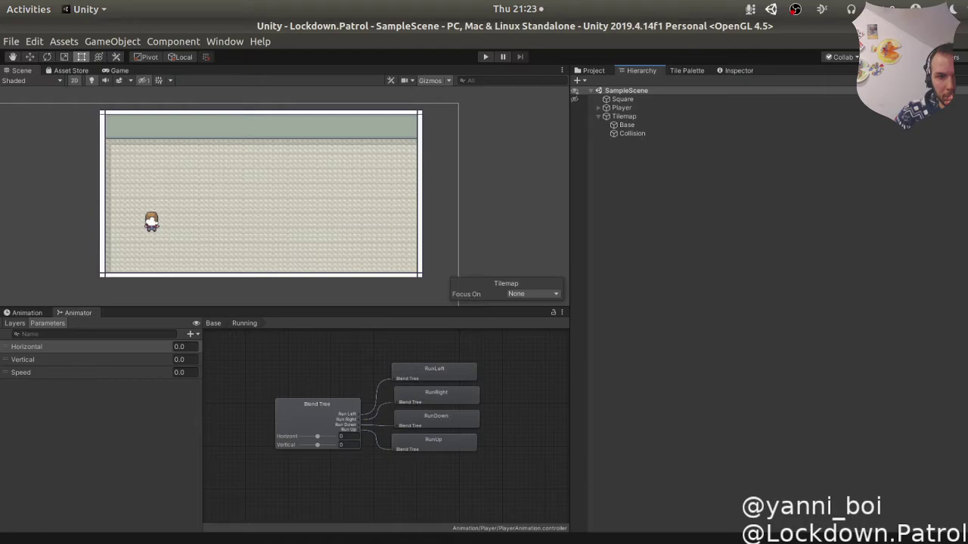
key("alt+Tab")
left_click(76, 172)
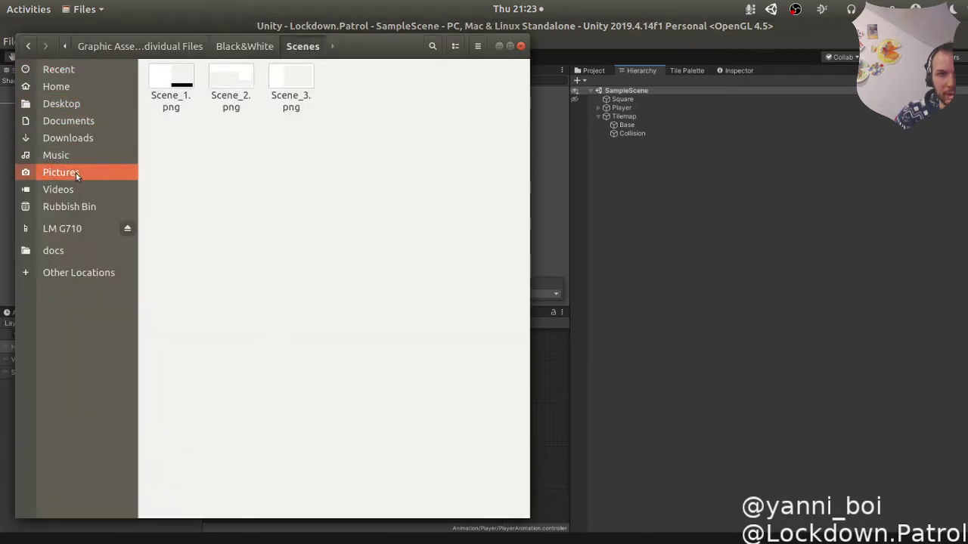
left_click(521, 46)
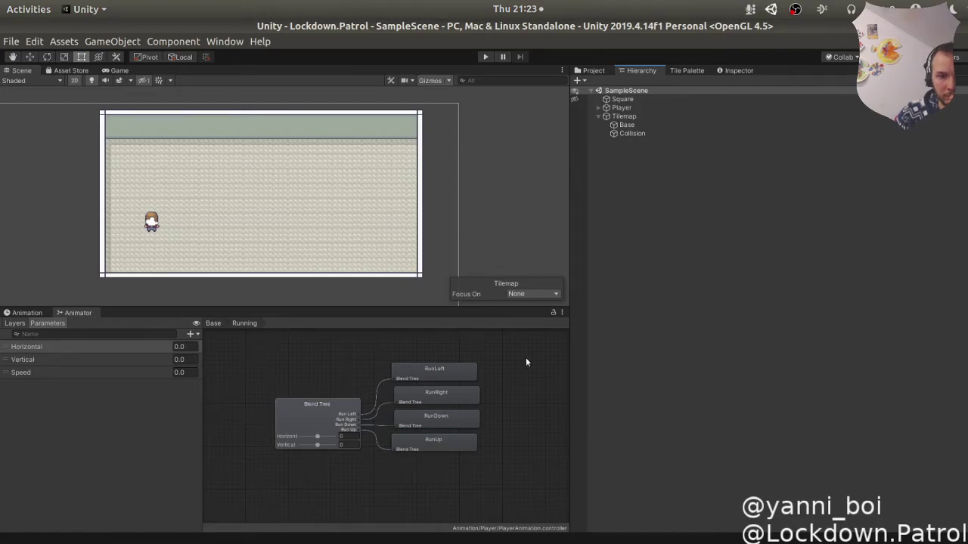
Clear the open windows to show the desktop and organise the desktop icons by name.
key("alt+Tab")
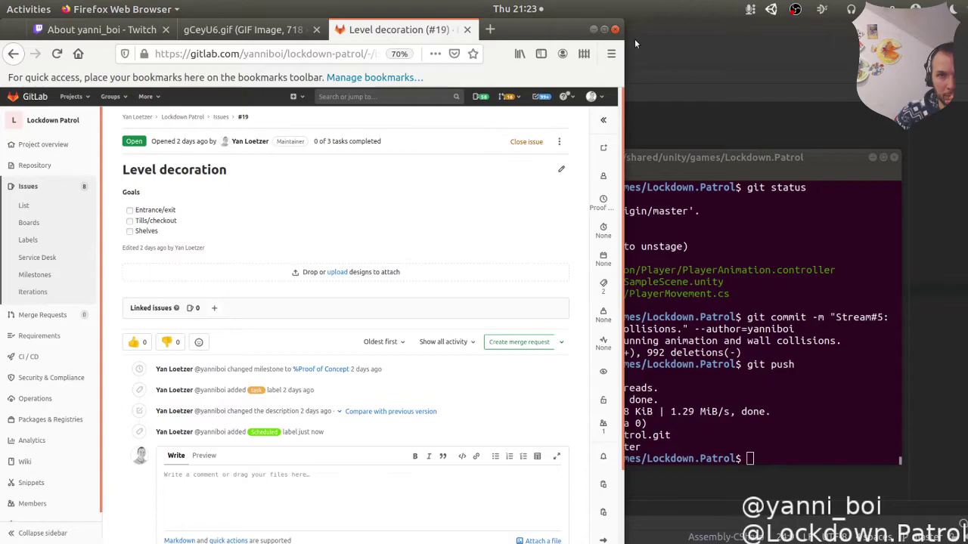
key("alt+Tab")
left_click(871, 157)
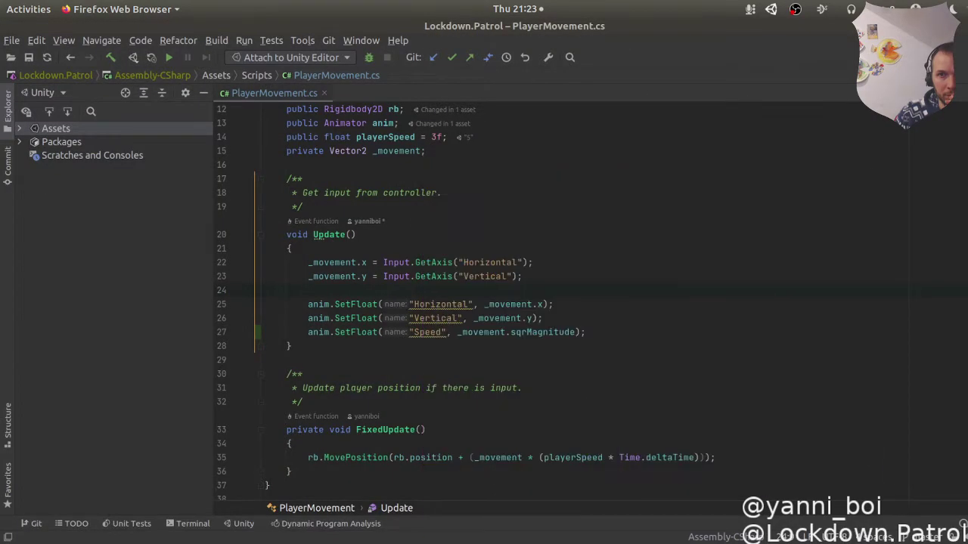
key("super+d")
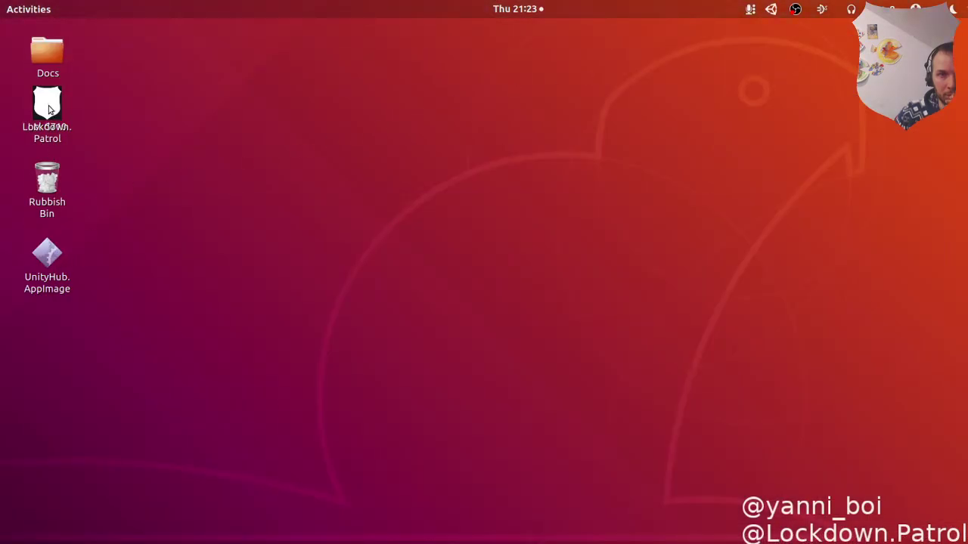
left_click(47, 110)
right_click(132, 120)
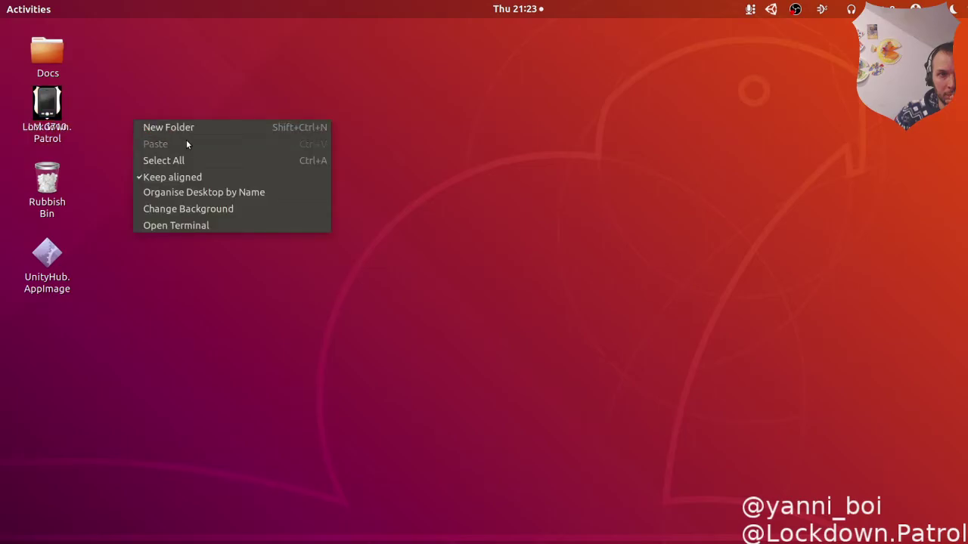
left_click(194, 193)
Open the Lockdown.Patrol project folder from the desktop and bring Unity up behind the file manager.
left_click(50, 154)
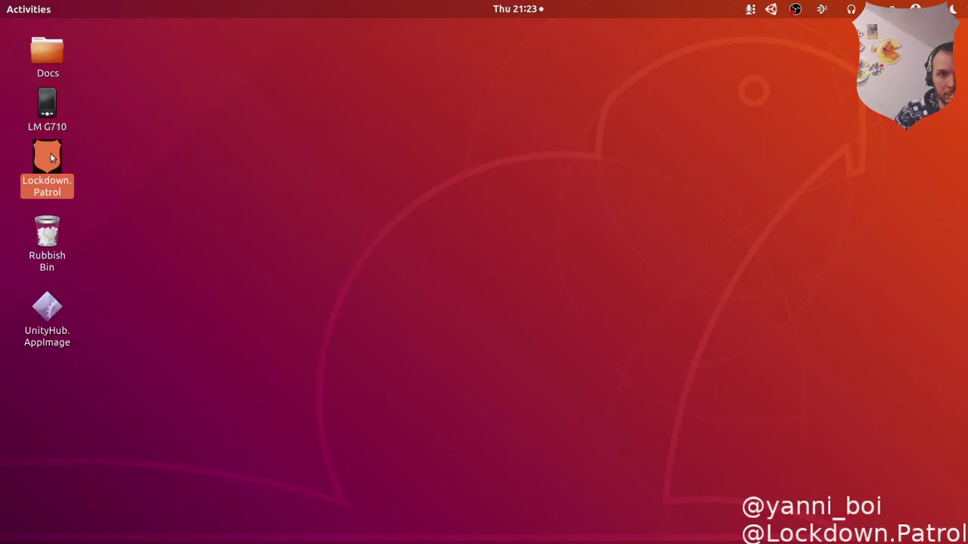
key("Return")
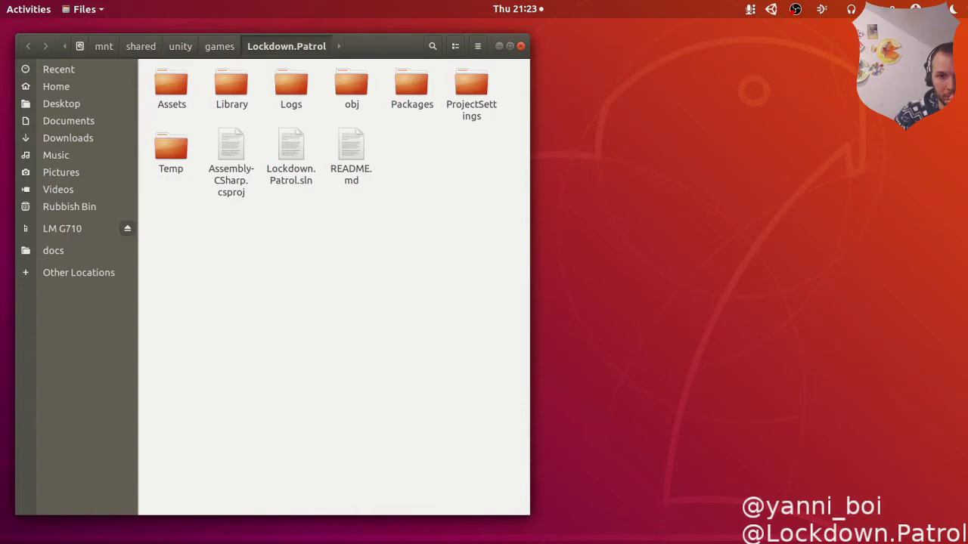
key("alt+Tab")
key("alt+Tab")
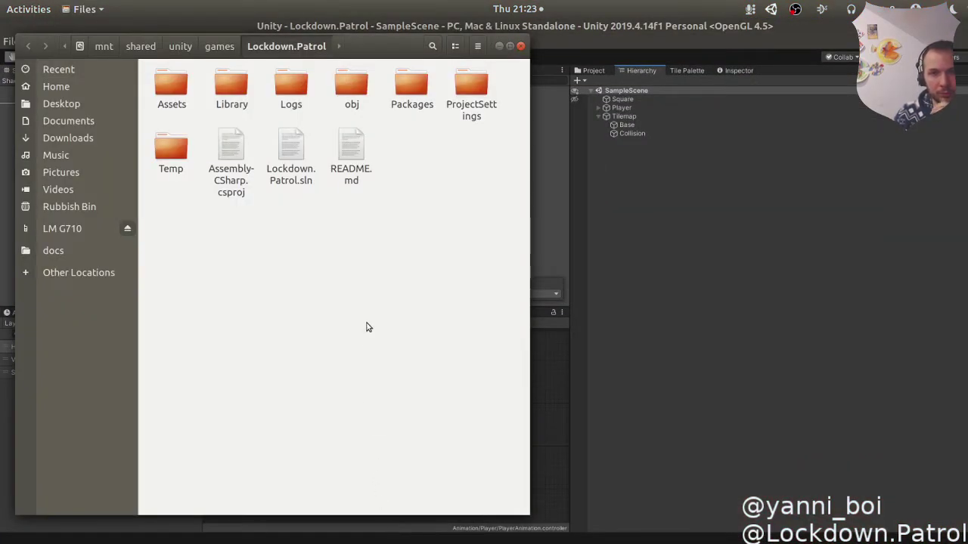
In the unity folder, browse through Modern_Interiors_v16.9, Modern_Interiors, 1_Interiors and 32x32 to Theme_Sorter_32x32, and select 16_Grocery_store_32x32.png.
left_click(188, 48)
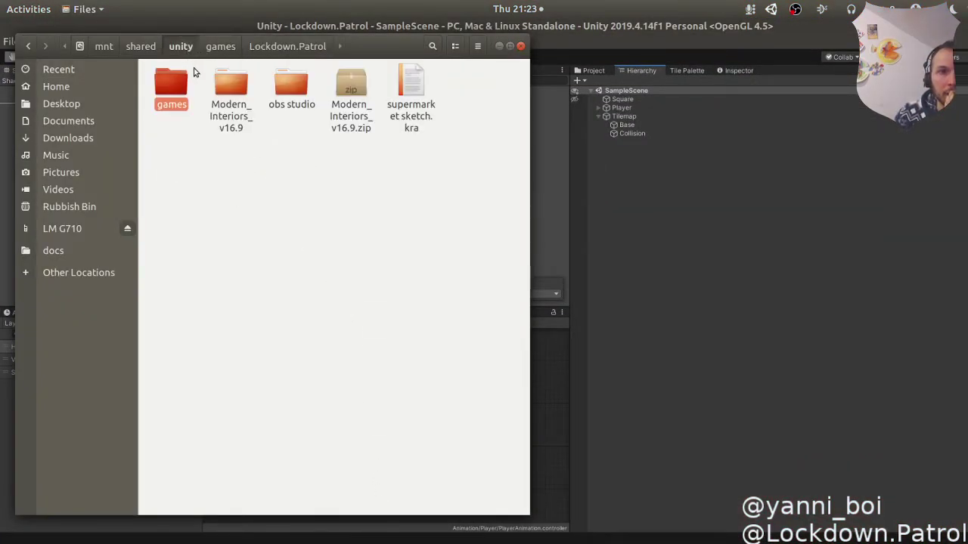
double_click(240, 87)
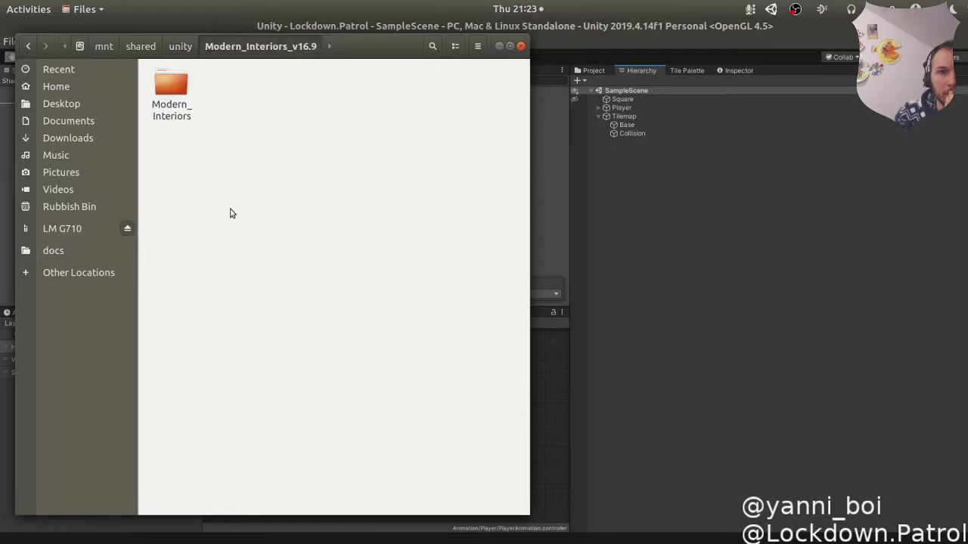
double_click(171, 89)
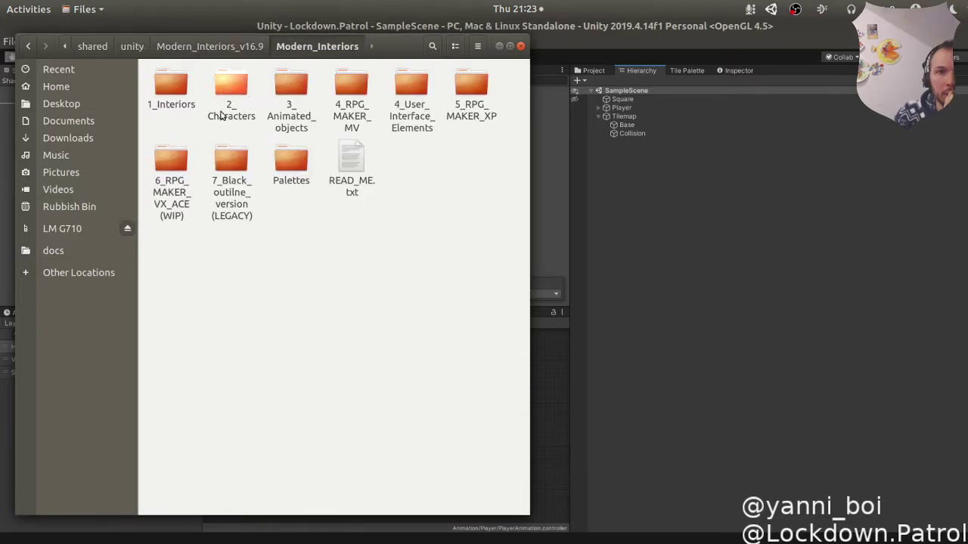
left_click(177, 82)
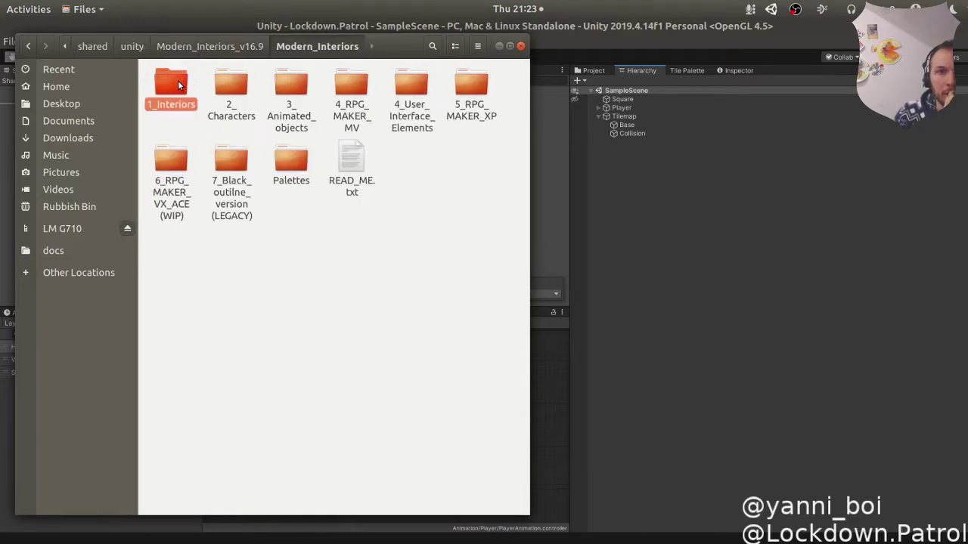
double_click(177, 81)
double_click(231, 87)
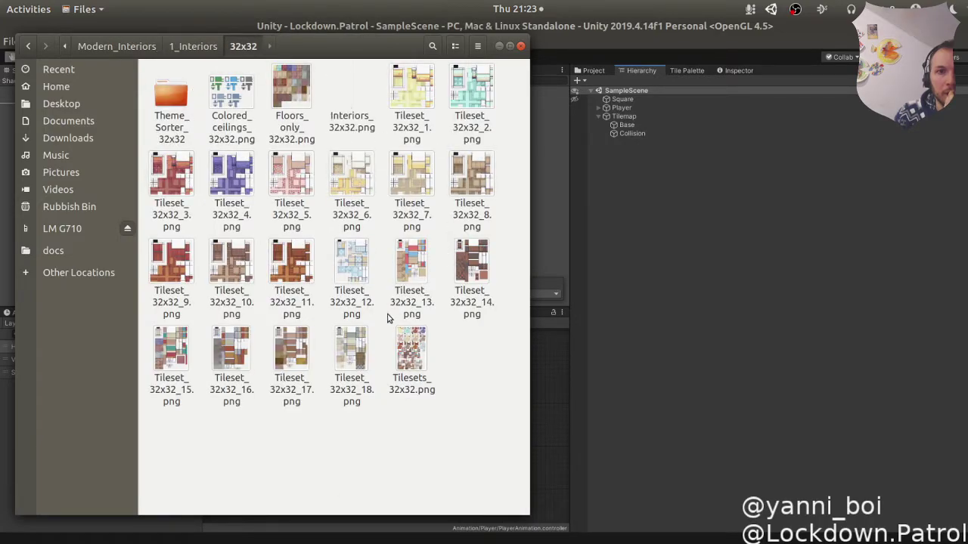
left_click(175, 103)
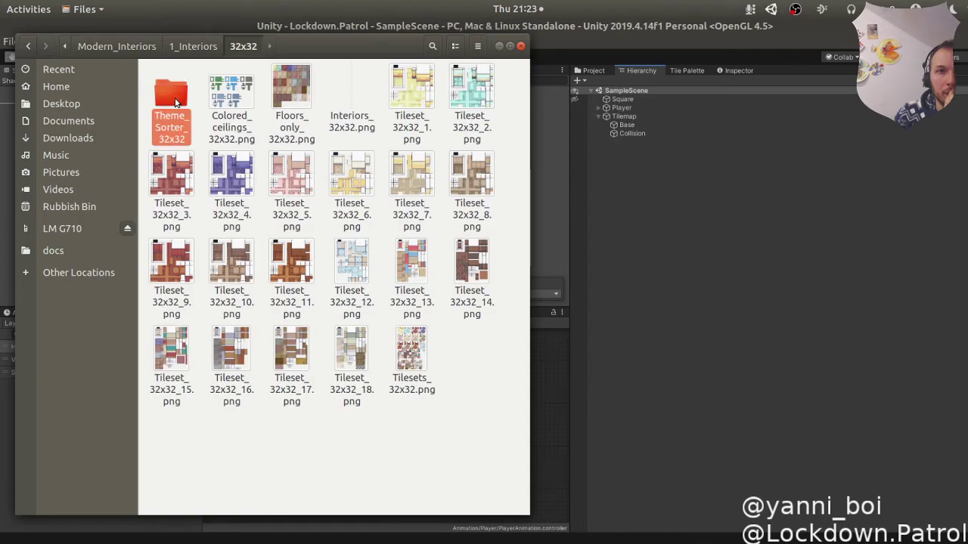
double_click(176, 102)
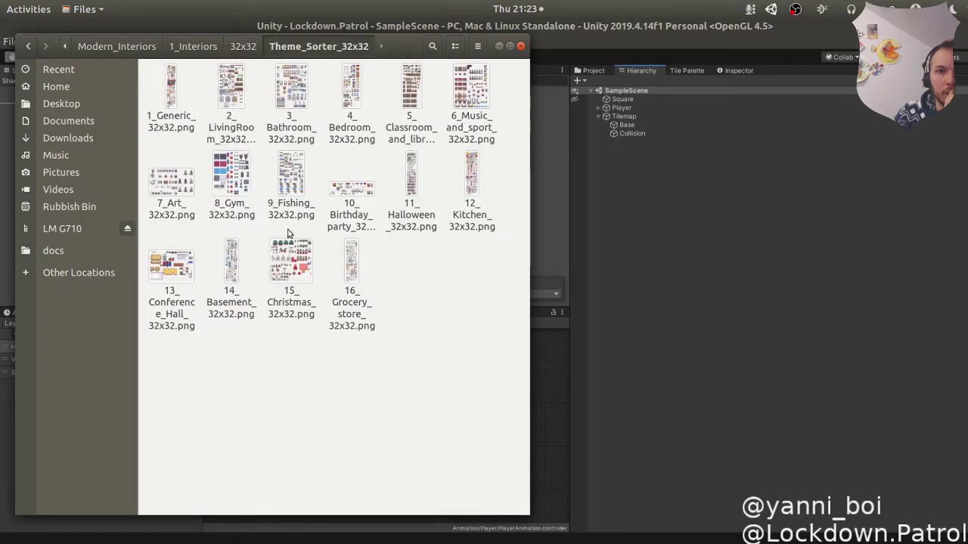
left_click(352, 272)
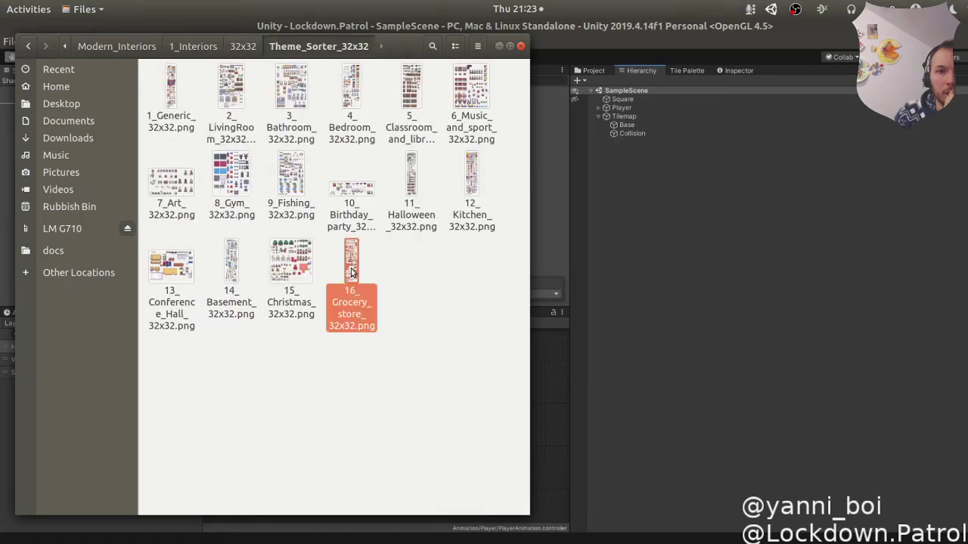
Open 16_Grocery_store_32x32.png in the image viewer, examine its carts, shelves, checkouts and food tiles up close, and close the viewer.
double_click(351, 272)
double_click(515, 37)
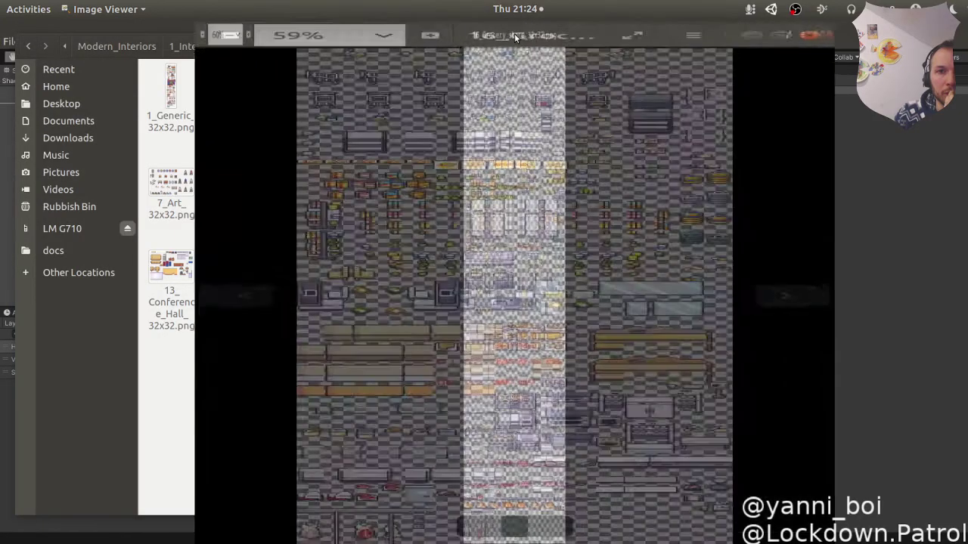
scroll(505, 181, "up", 5)
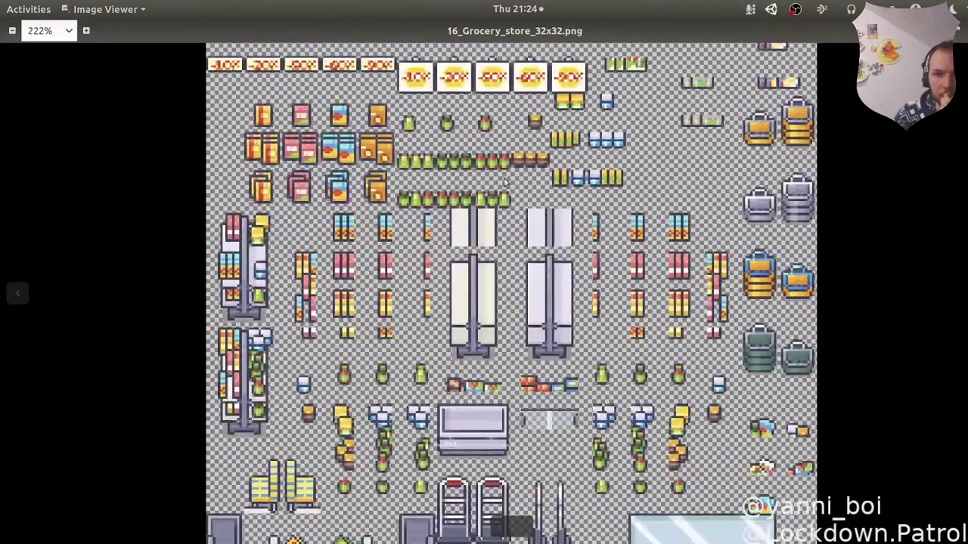
scroll(505, 181, "up", 1)
left_click_drag(510, 140, 512, 295)
left_click_drag(512, 164, 513, 337)
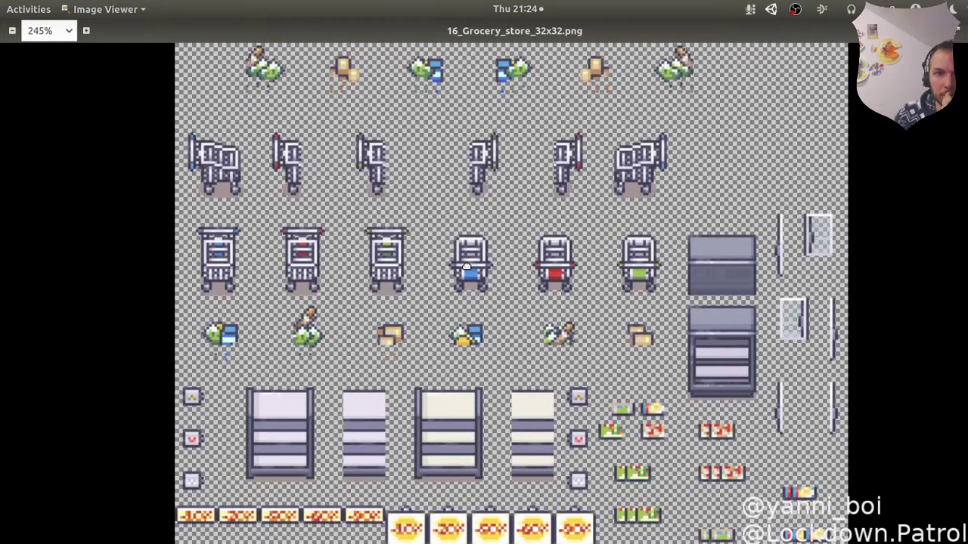
left_click_drag(466, 258, 456, 126)
scroll(468, 189, "down", 10)
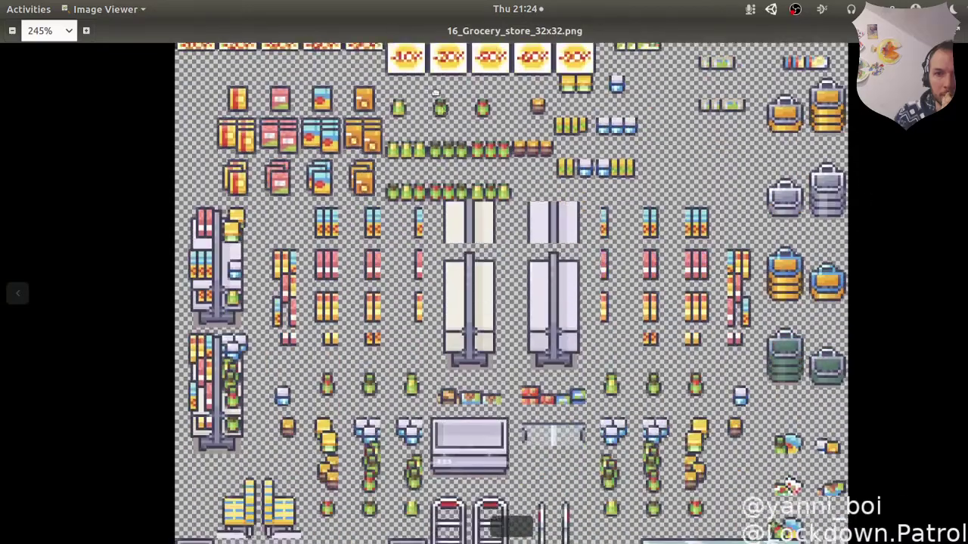
scroll(499, 303, "down", 12)
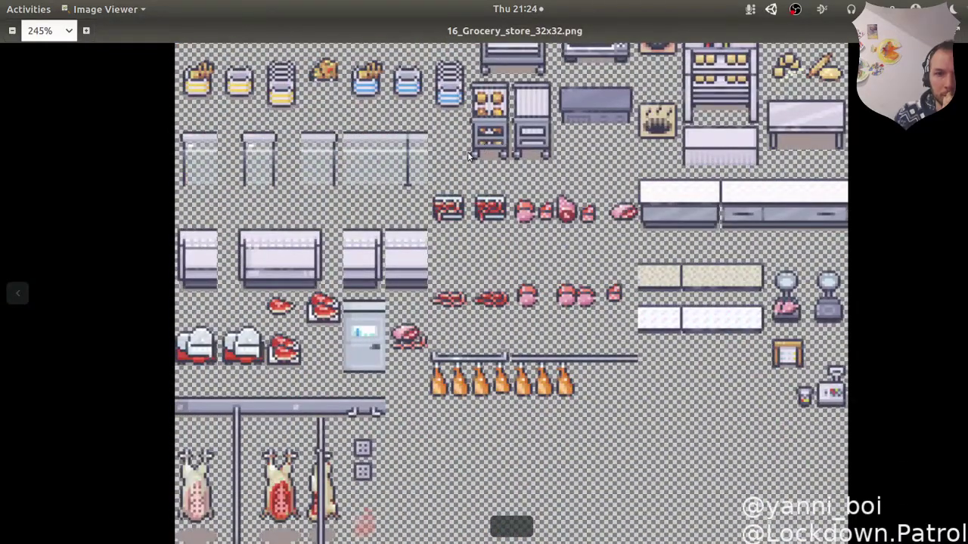
scroll(469, 155, "up", 6)
scroll(468, 357, "up", 6)
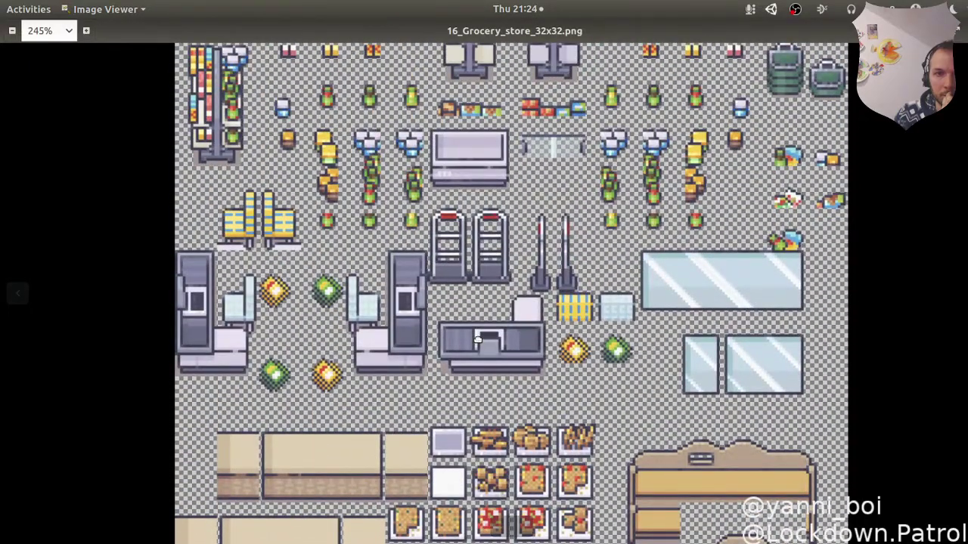
scroll(477, 340, "up", 2)
scroll(470, 321, "down", 2)
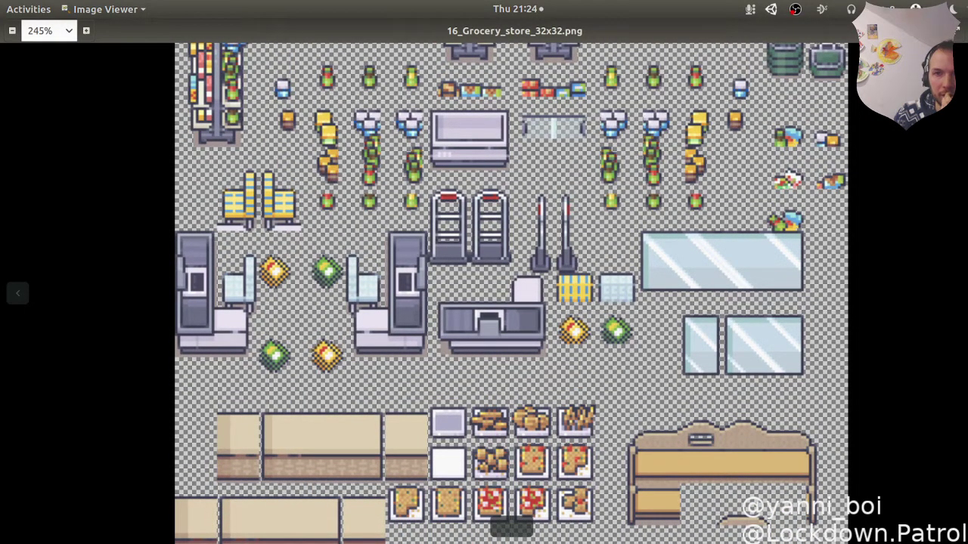
key("Escape")
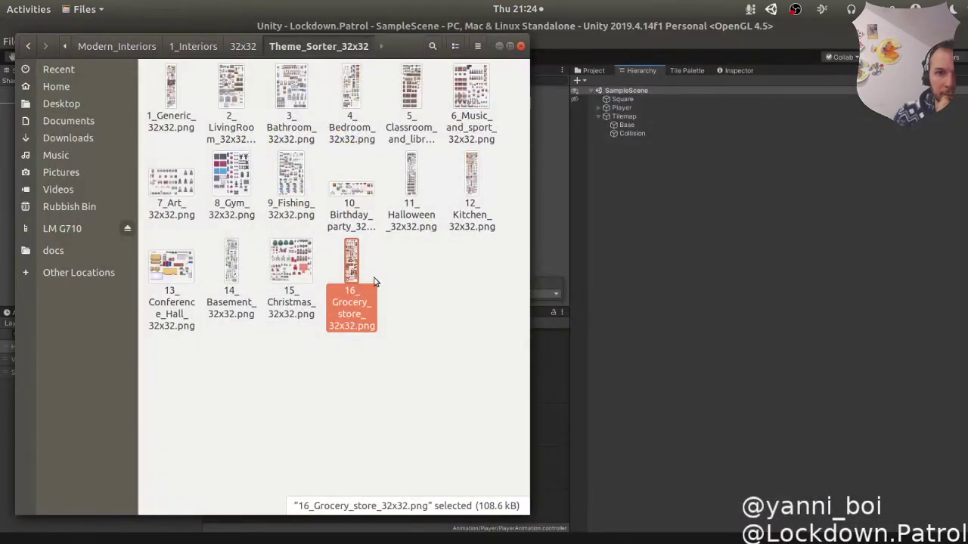
Switch to Unity, open the Levels folder under Sprites in the project assets, and look inside its Base and BaseTiles folders.
left_click(597, 70)
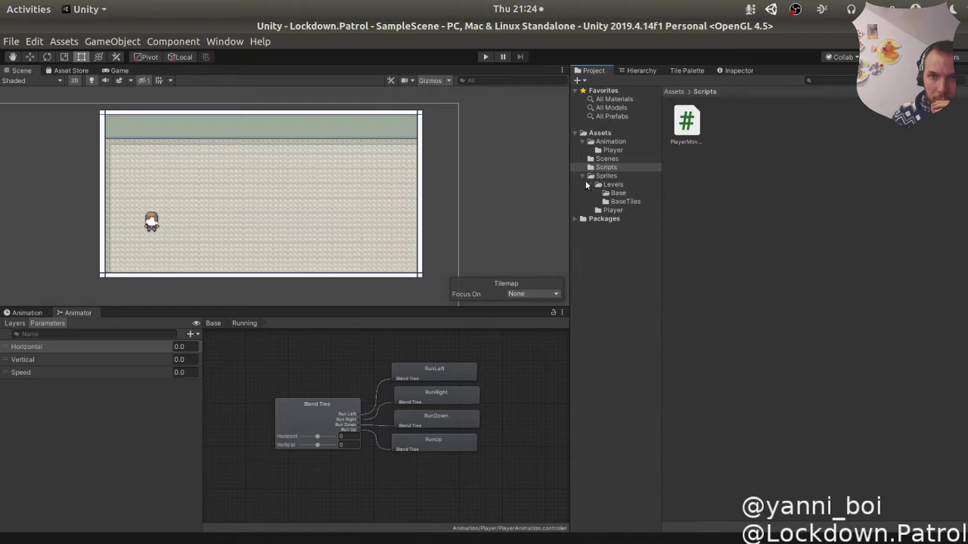
left_click(610, 184)
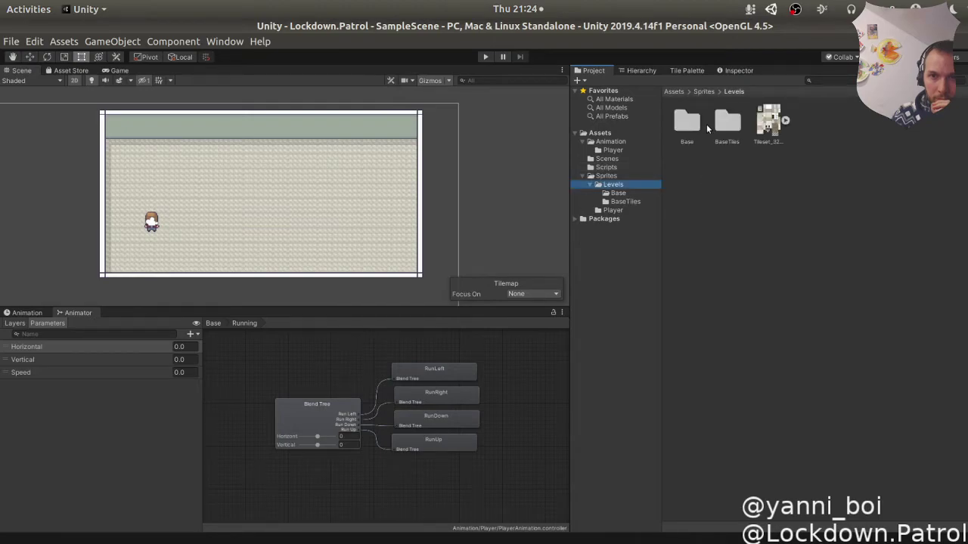
right_click(693, 170)
left_click(686, 134)
double_click(686, 135)
left_click(729, 92)
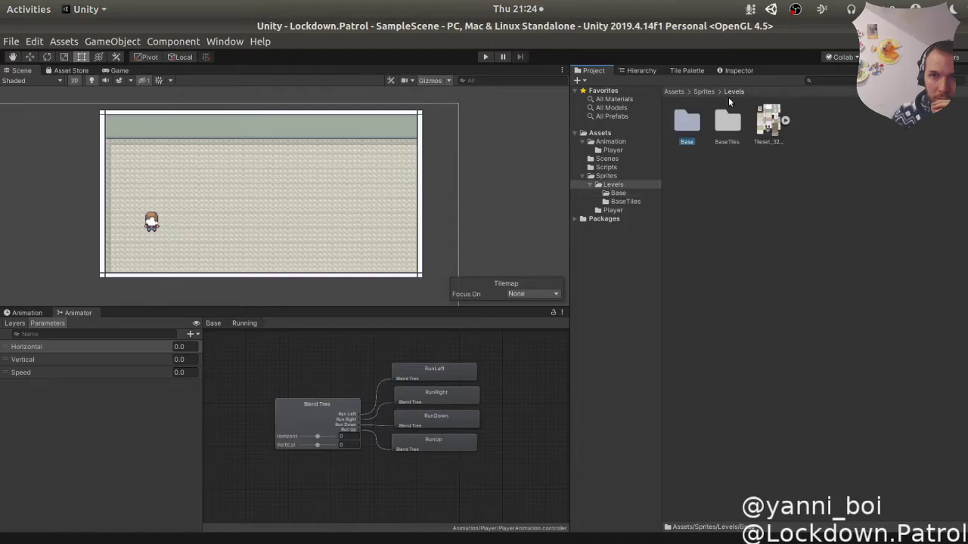
double_click(729, 120)
left_click(720, 91)
left_click(731, 95)
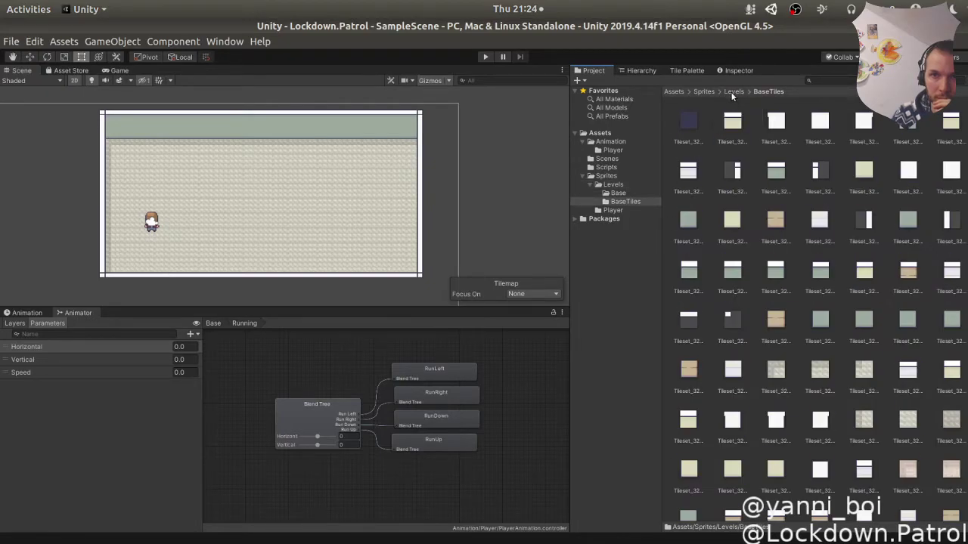
left_click(731, 93)
Inspect the contents of the Base prefab in the Base folder and return to the Levels folder.
double_click(687, 123)
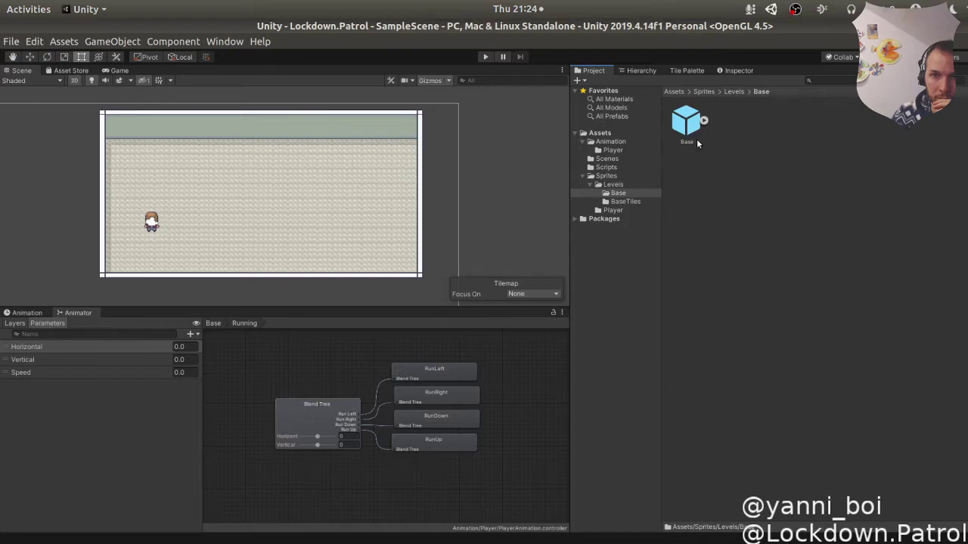
left_click(689, 126)
left_click(704, 121)
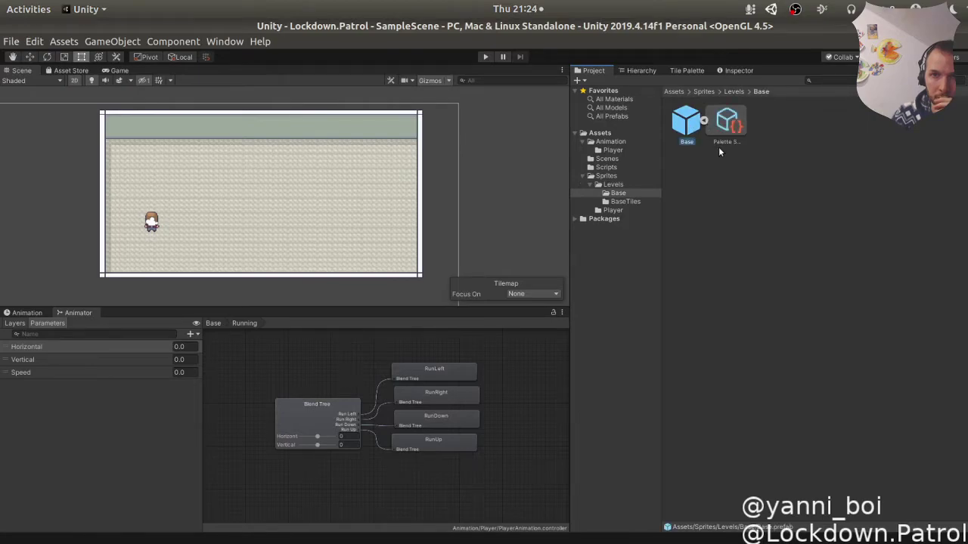
left_click(706, 122)
left_click(731, 94)
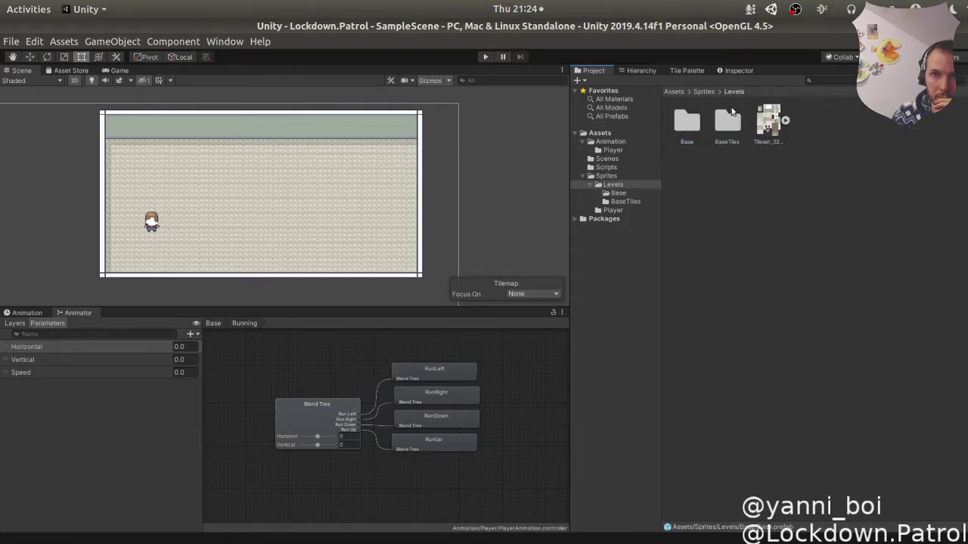
right_click(725, 166)
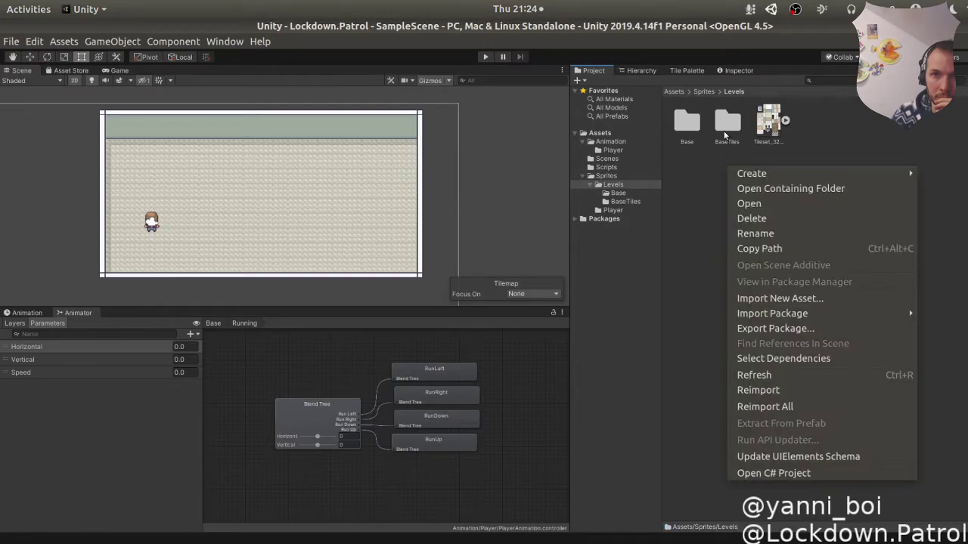
key("Escape")
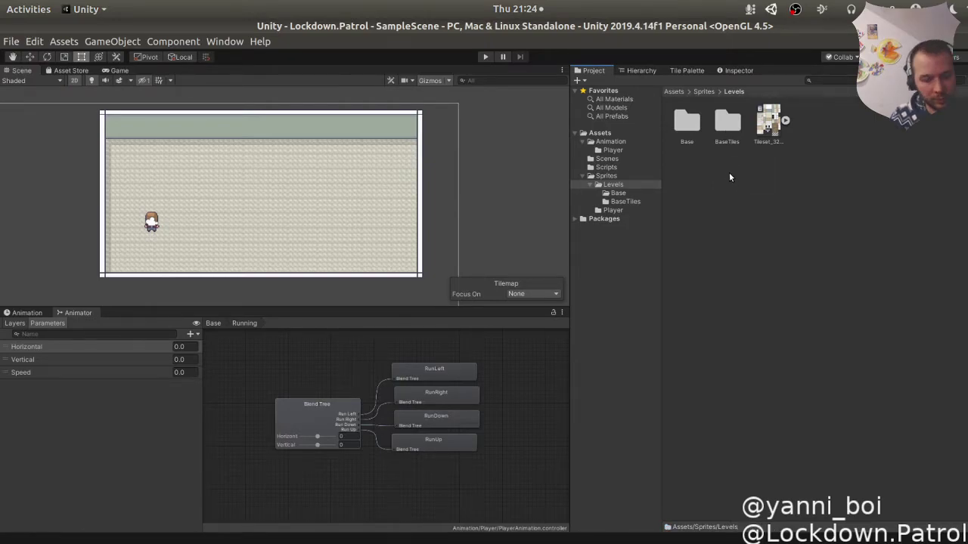
Import 16_Grocery_store_32x32.png from the file manager into the Levels folder and select the new asset.
key("alt+Tab")
left_click_drag(356, 272, 769, 263)
left_click(769, 121)
left_click(785, 121)
left_click(786, 121)
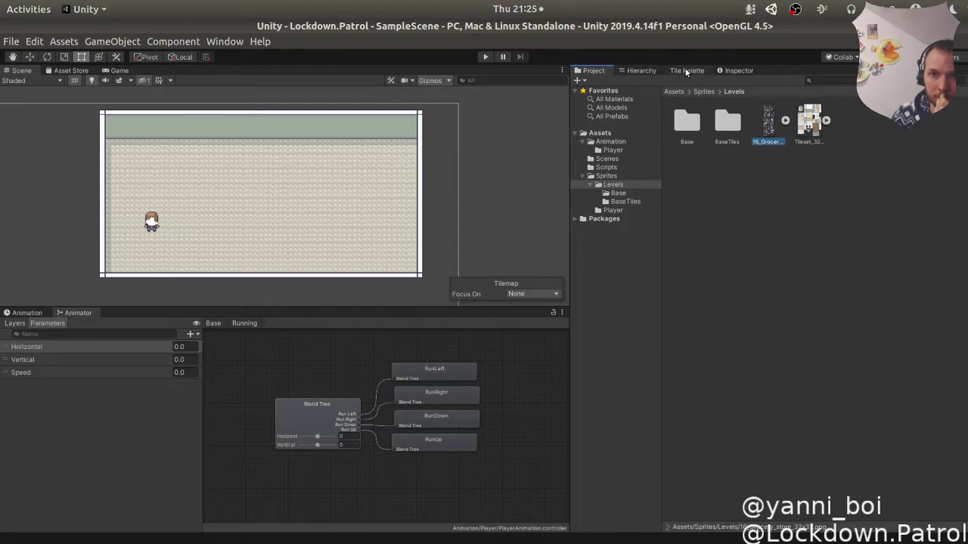
In the grocery store texture's import settings, set Pixels Per Unit to 32 and Sprite Mode to Multiple.
left_click(740, 70)
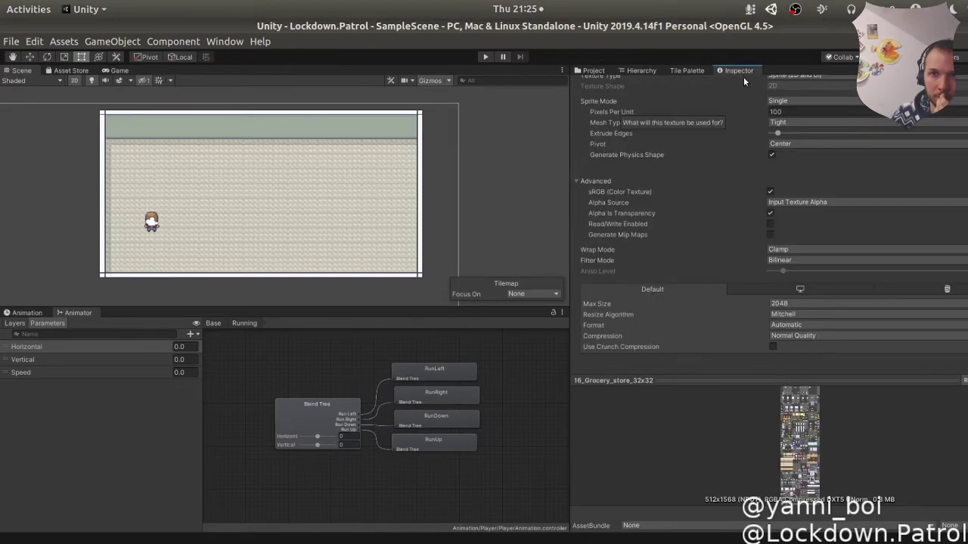
scroll(821, 114, "up", 1)
left_click(793, 151)
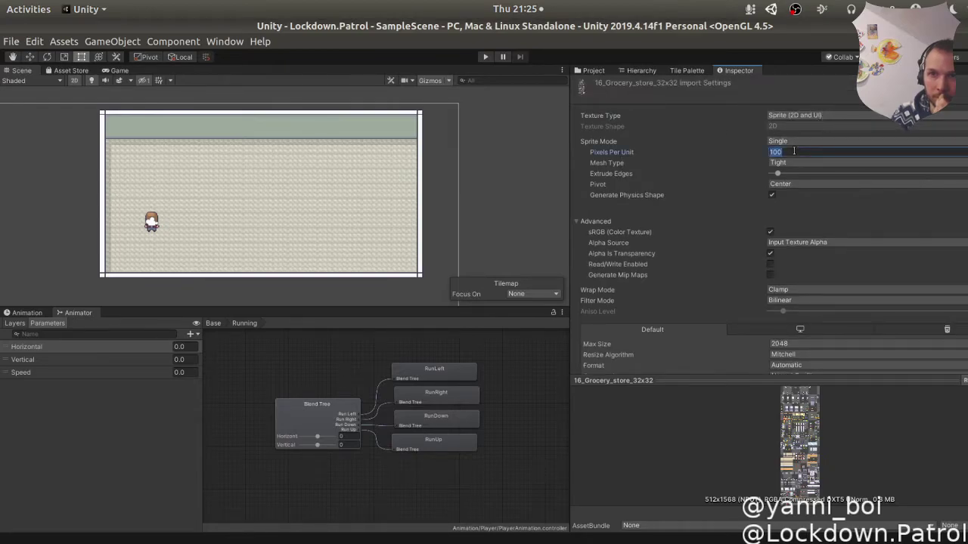
type("32")
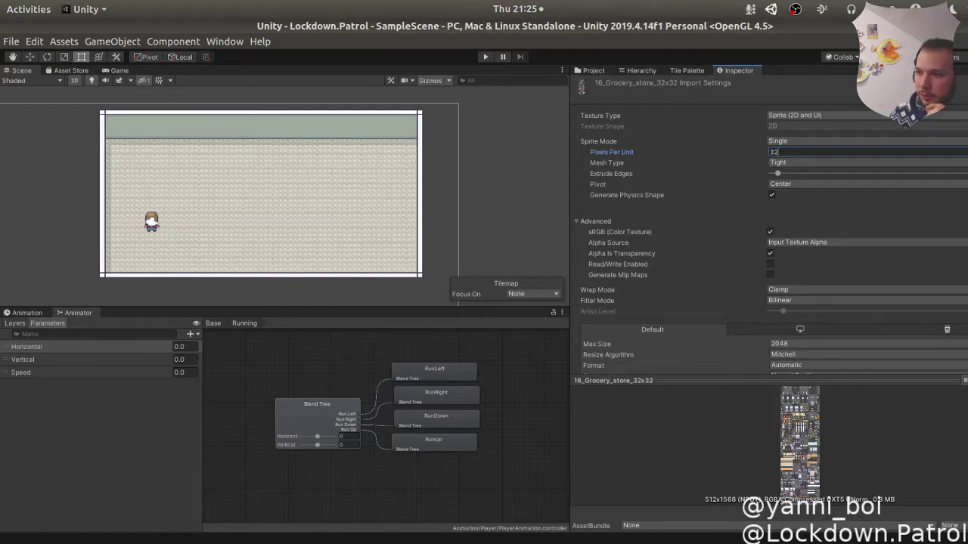
key("alt+Tab")
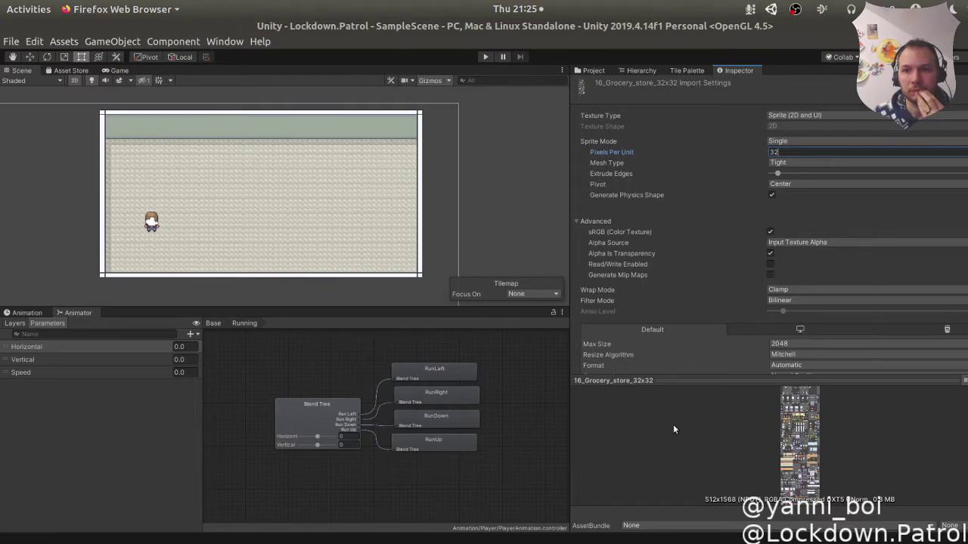
left_click(798, 116)
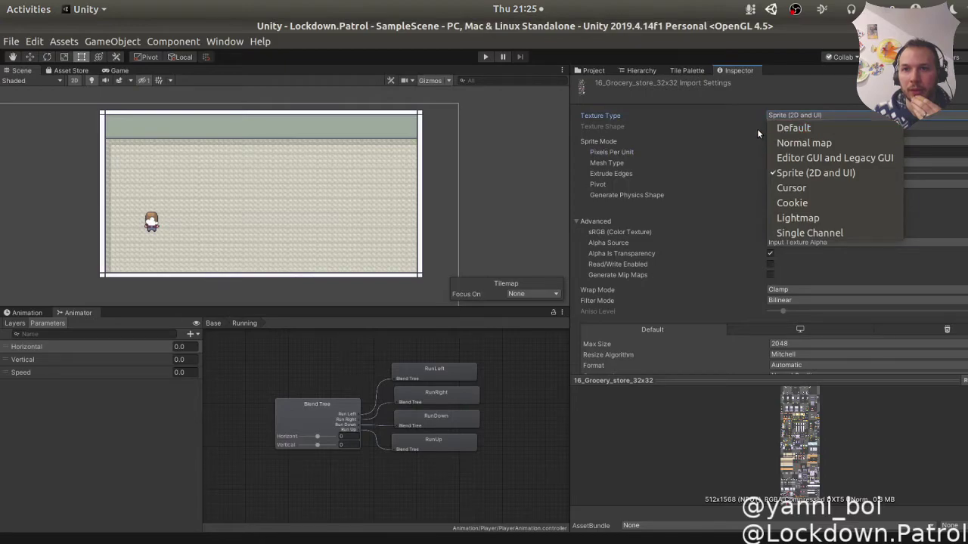
left_click(756, 129)
left_click(786, 141)
left_click(787, 166)
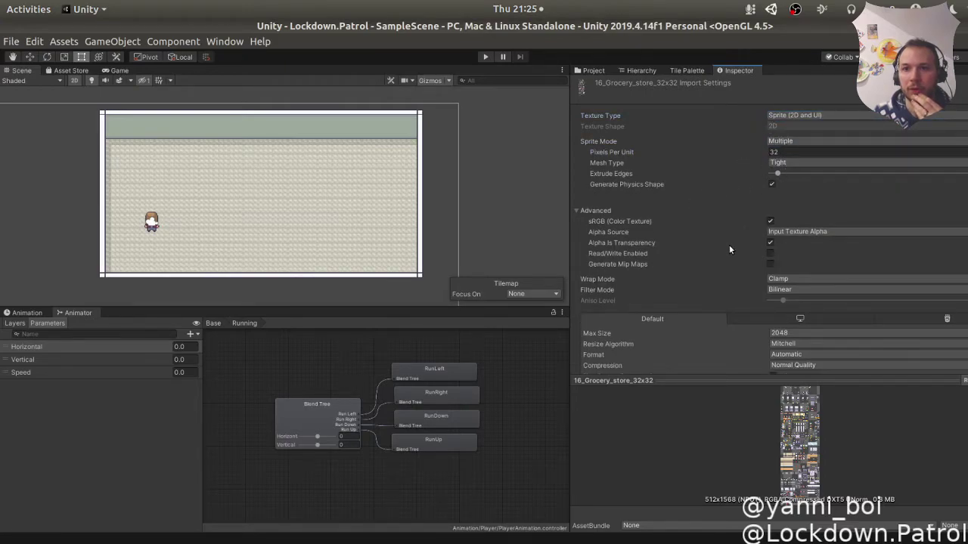
Set the texture's Filter Mode to Point (no filter) and Compression to None, and apply the import settings.
scroll(729, 250, "down", 2)
left_click(777, 261)
left_click(787, 270)
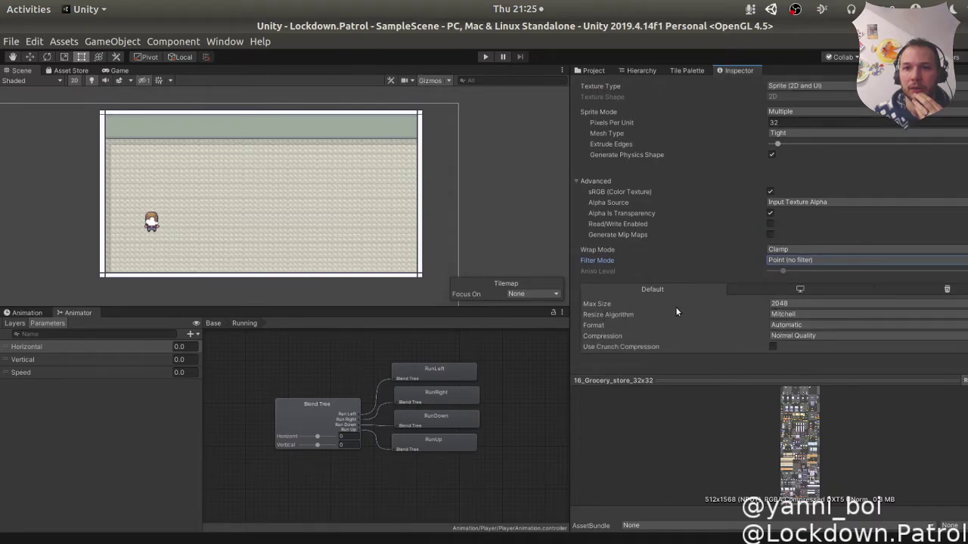
left_click(784, 337)
left_click(787, 346)
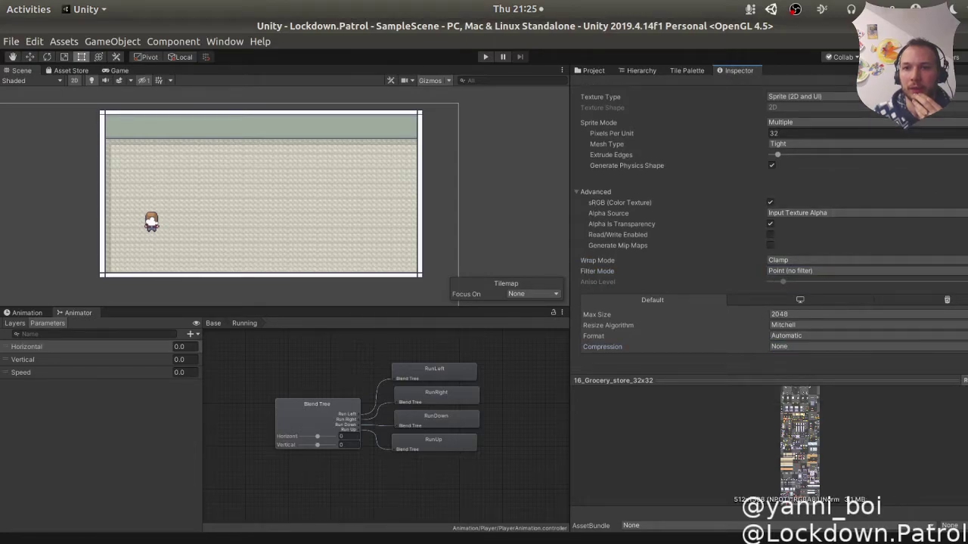
Open the grocery store sheet in the Sprite Editor and fit its tiles into view.
scroll(465, 142, "up", 4)
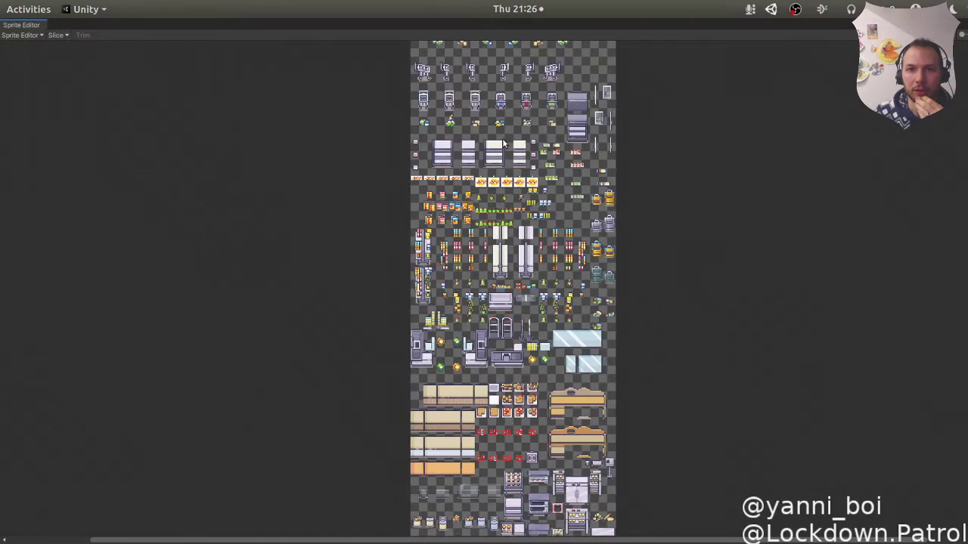
scroll(366, 81, "down", 3)
scroll(479, 106, "up", 2)
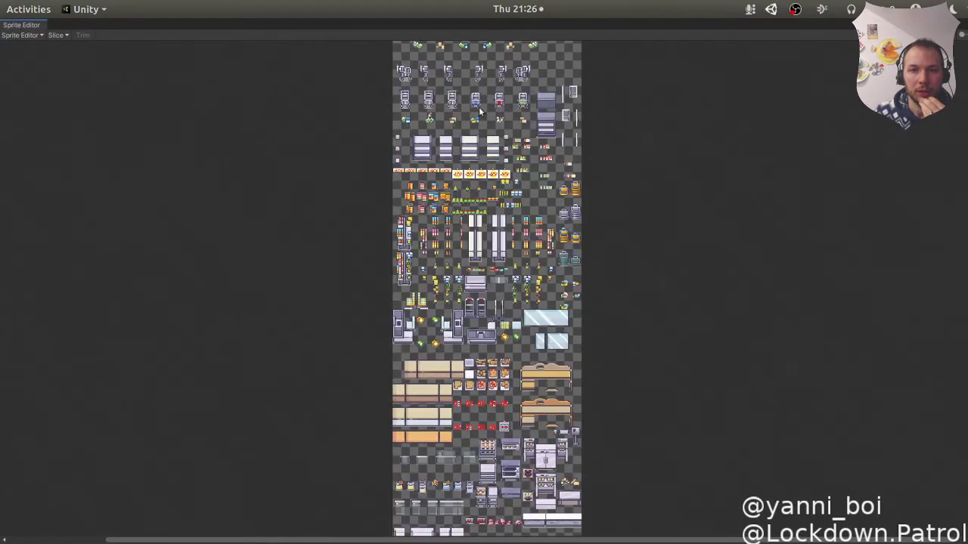
Slice the sheet with Grid By Cell Size, using a pixel size of 32 by 32.
left_click(57, 37)
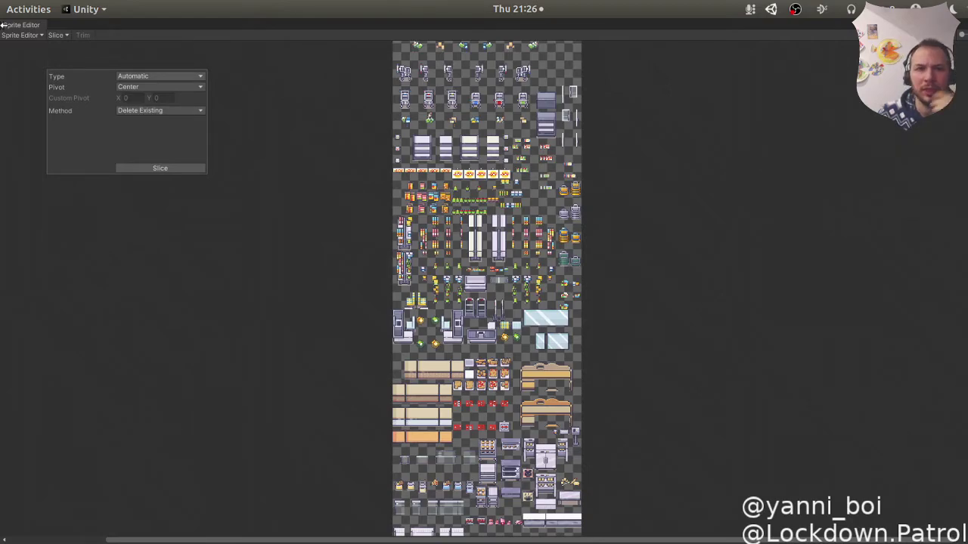
left_click(55, 36)
left_click(53, 36)
left_click(136, 77)
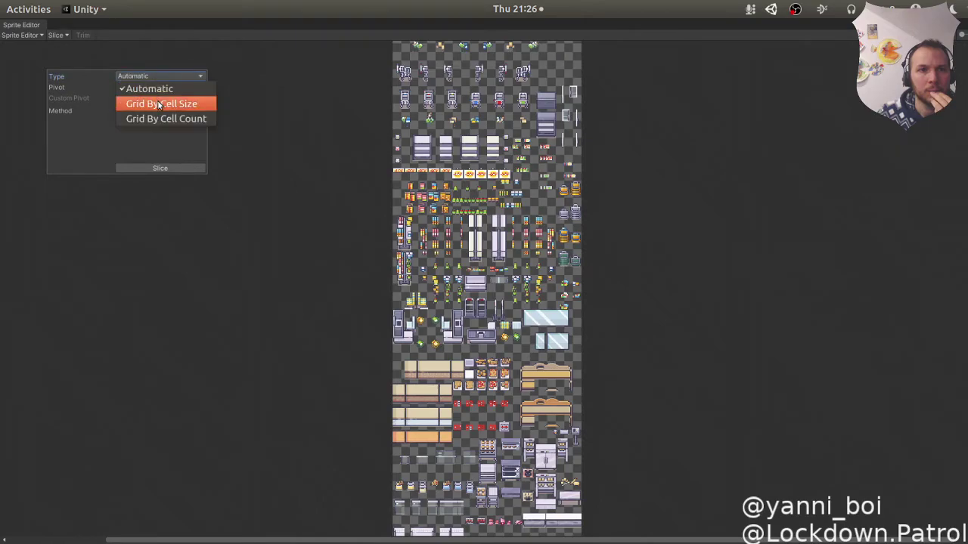
left_click(151, 103)
left_click(144, 87)
type("32")
key("Tab")
type("32")
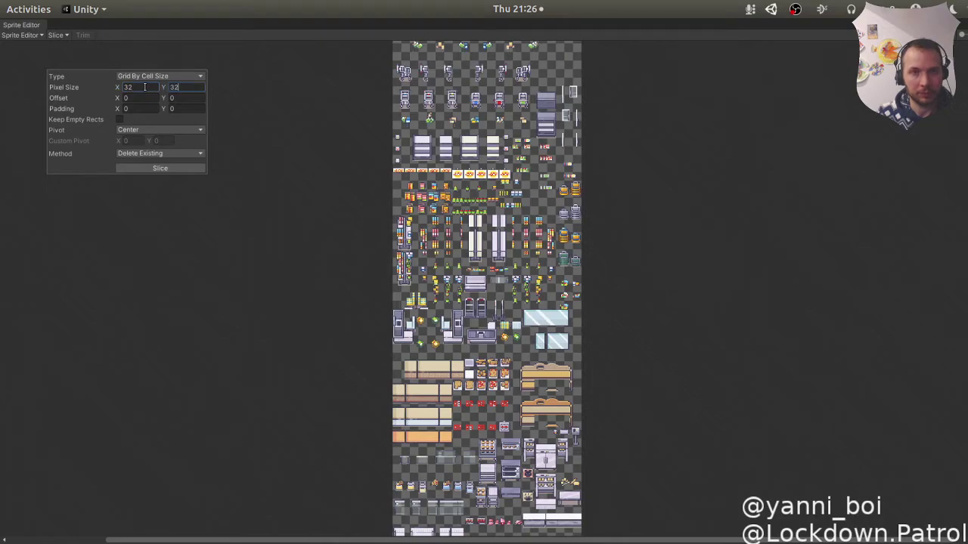
left_click(154, 167)
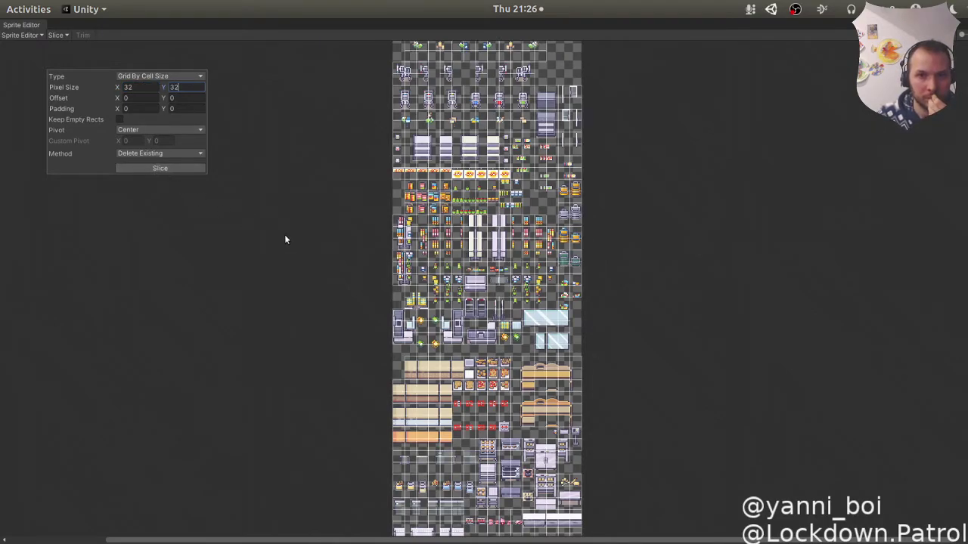
Check up close how the slice grid divides the carts, shelves and product tiles of the sheet.
scroll(426, 115, "down", 2)
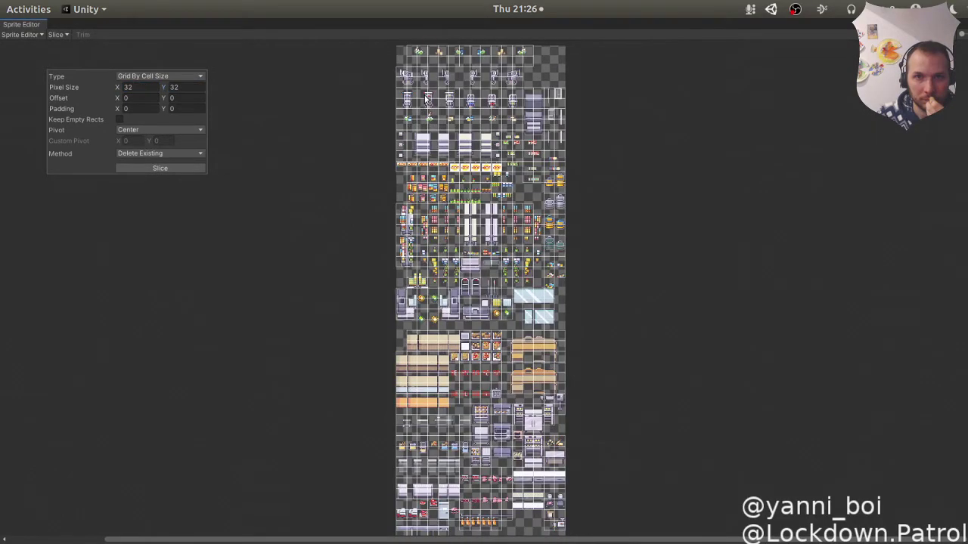
scroll(426, 114, "up", 4)
scroll(428, 99, "up", 5)
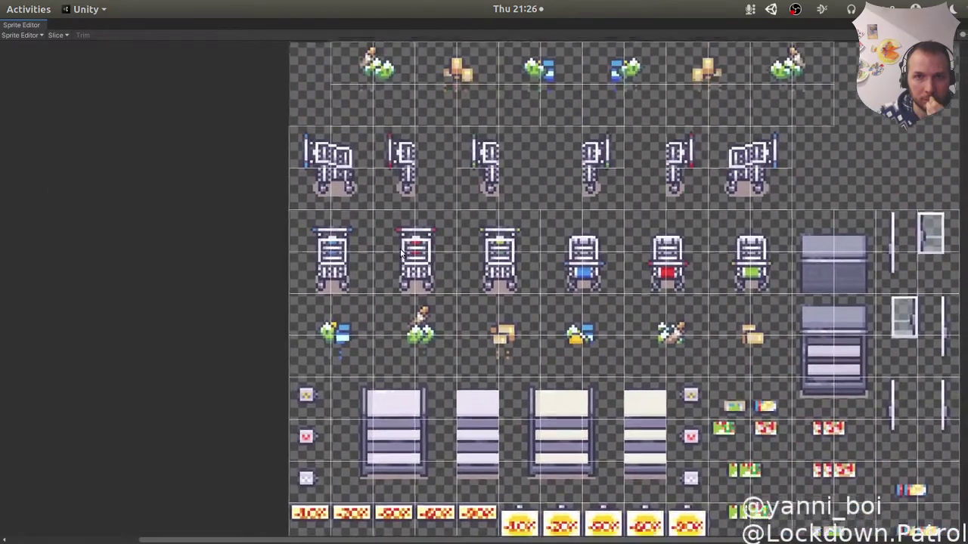
middle_click_drag(401, 254, 328, 105)
middle_click_drag(553, 484, 479, 195)
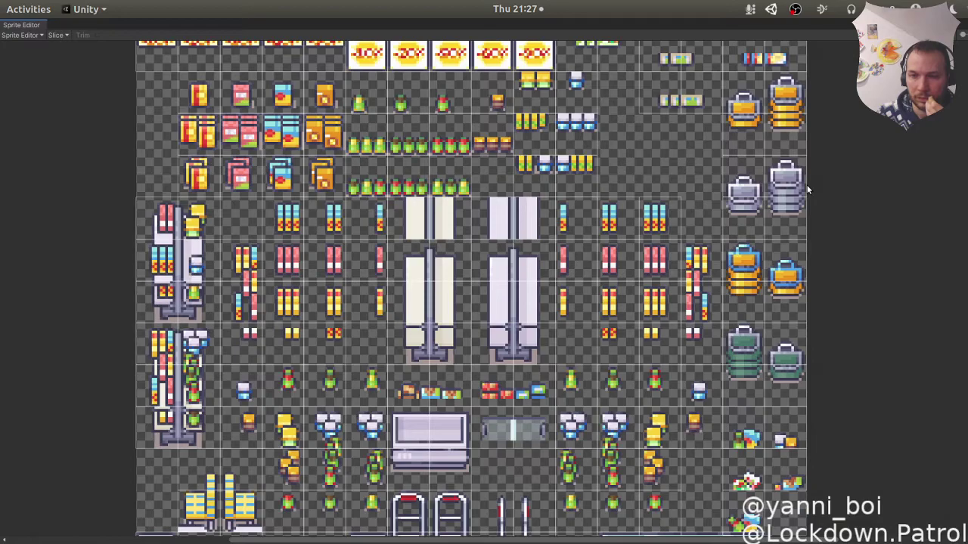
Return to the main editor window and look through the sliced sprites of the grocery store sheet in the Levels folder.
scroll(806, 190, "down", 10)
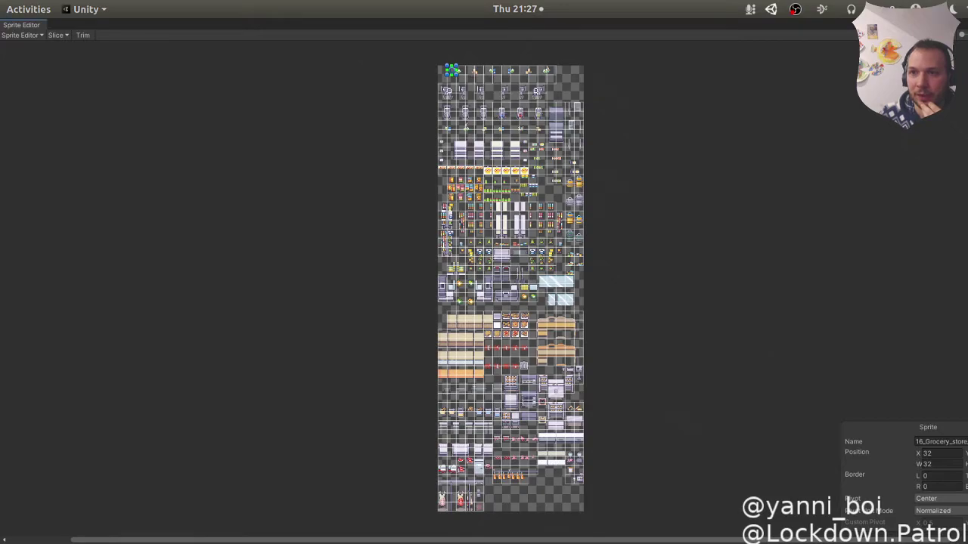
key("alt+Tab")
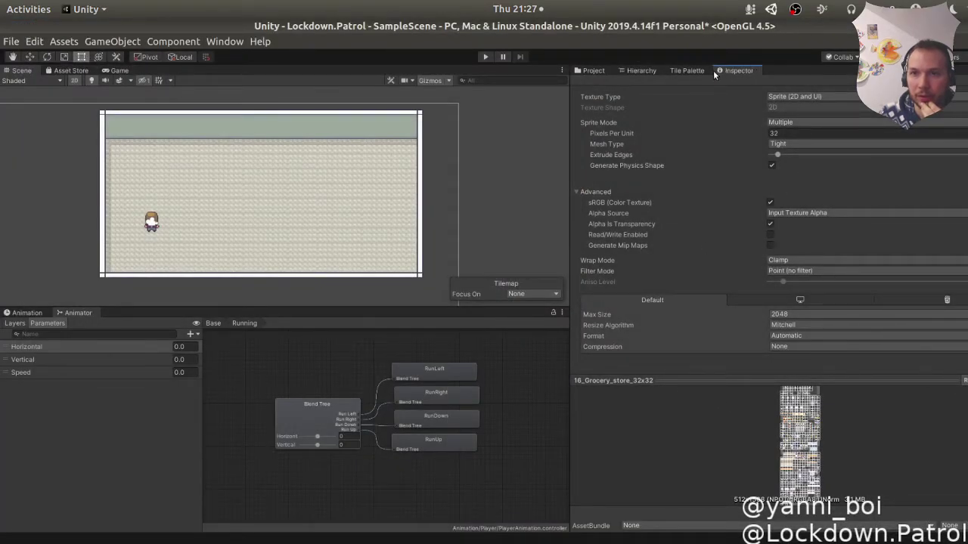
left_click(625, 69)
left_click(596, 73)
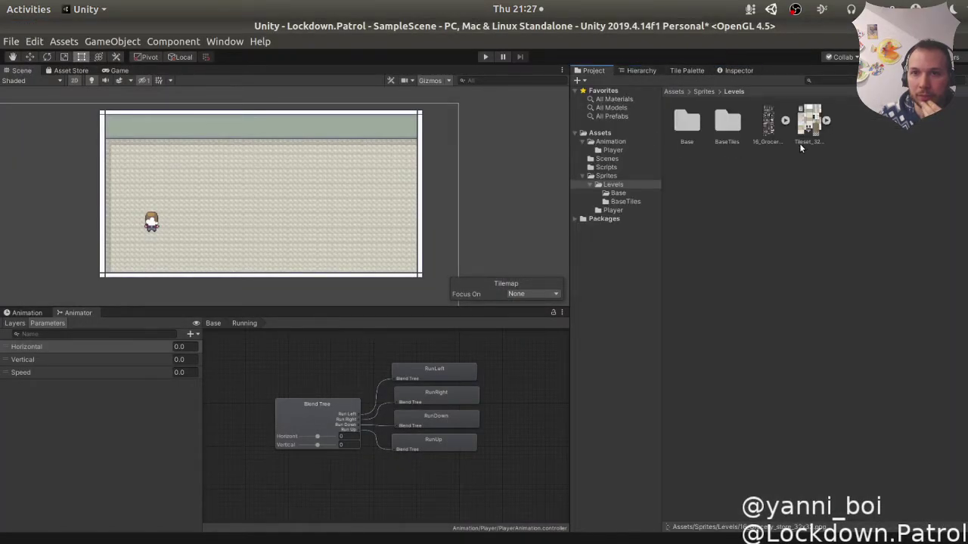
left_click(786, 123)
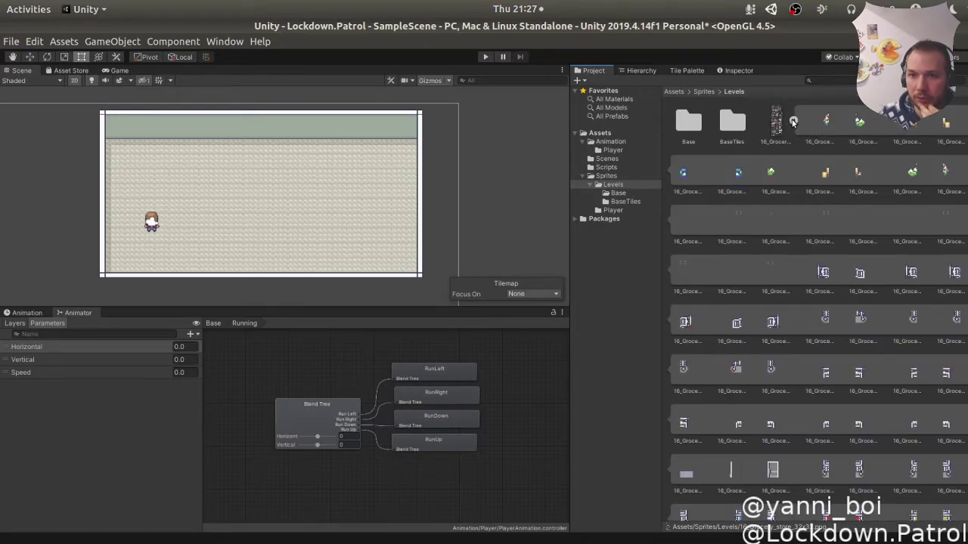
left_click(793, 122)
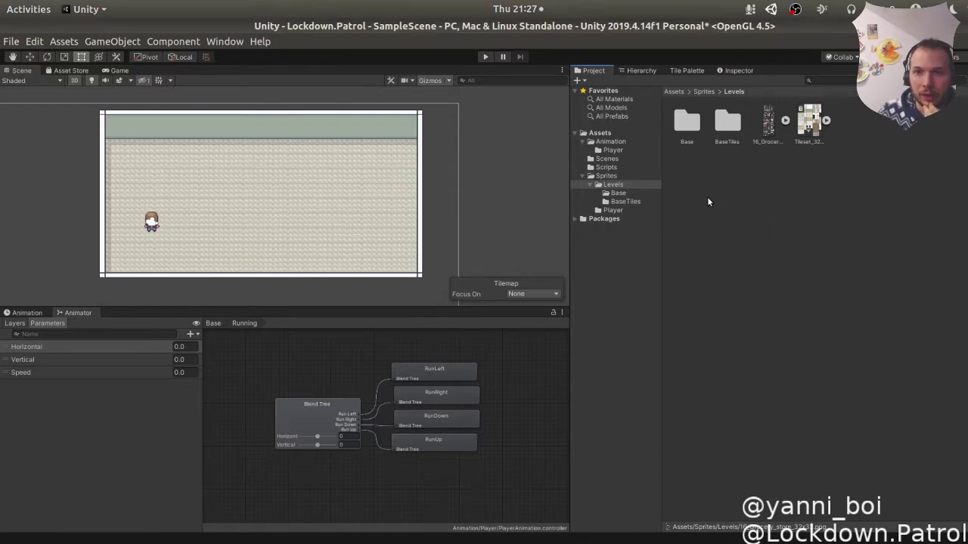
Create a new tile palette named Objects with a Rectangle grid and Automatic cell size.
left_click(684, 70)
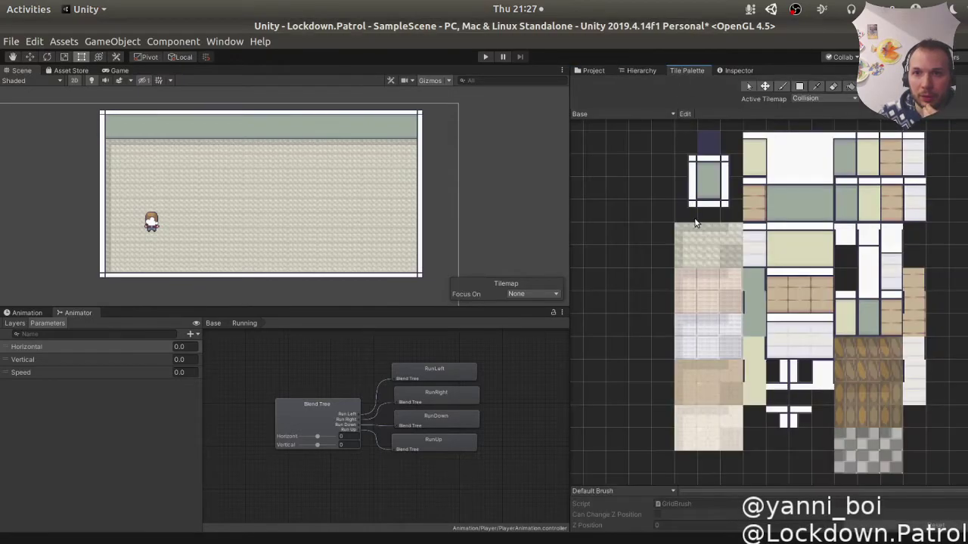
left_click(668, 114)
left_click(624, 168)
left_click(669, 196)
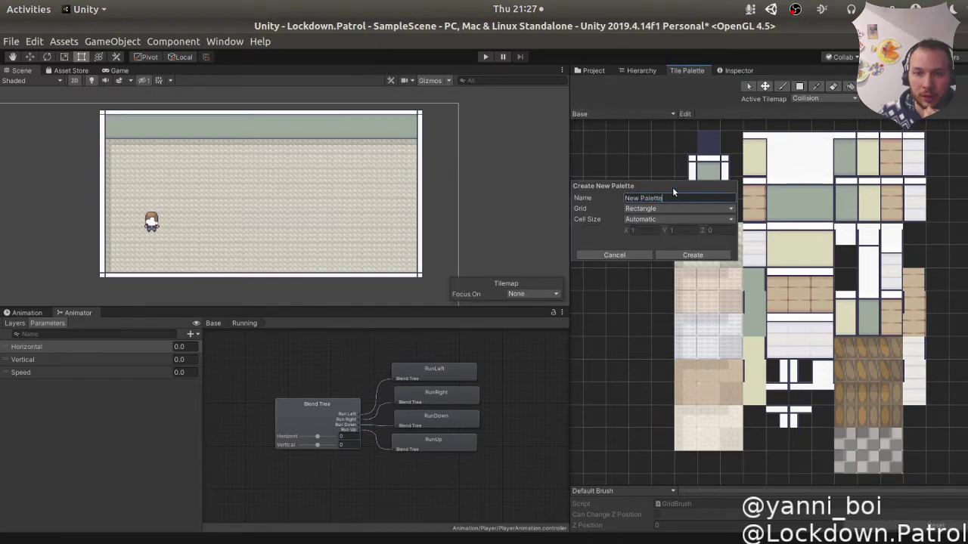
key("ctrl+a")
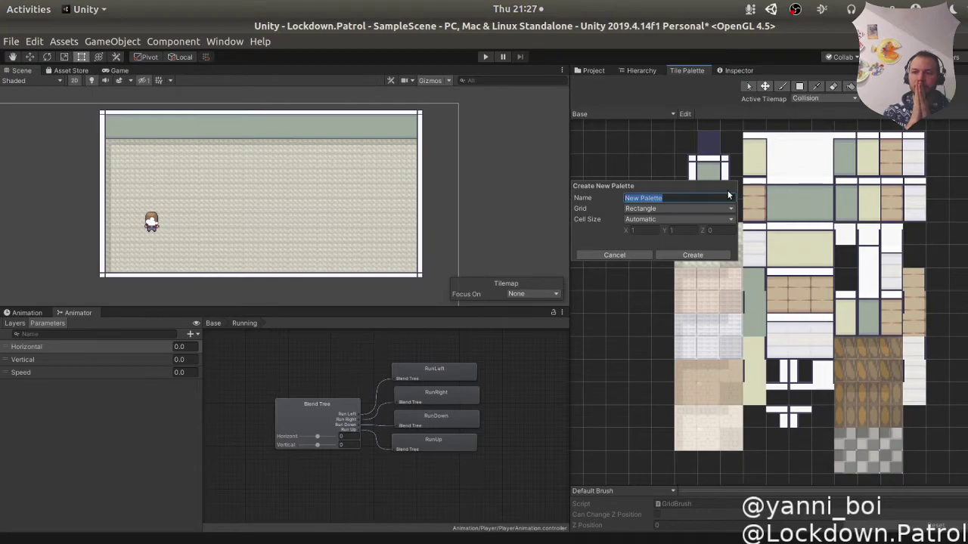
type("O")
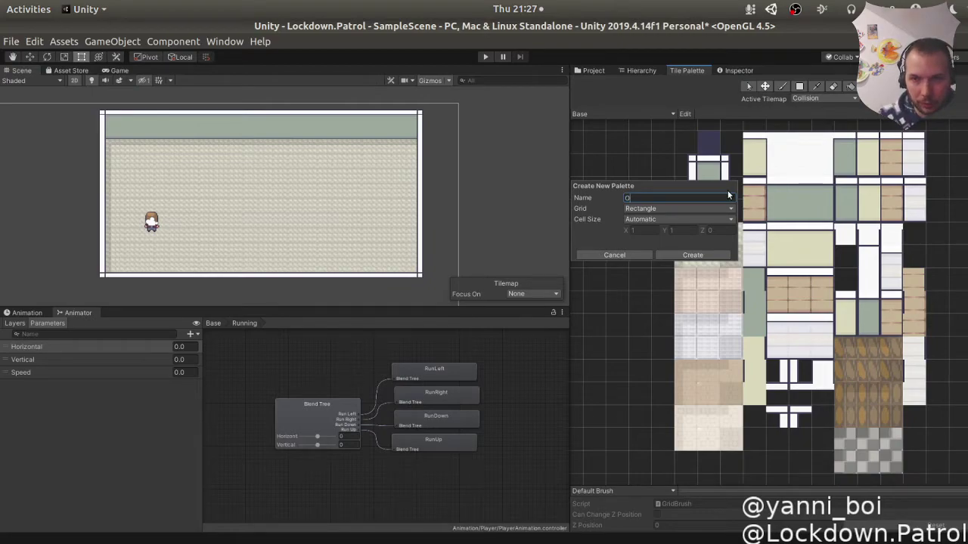
type("bjects")
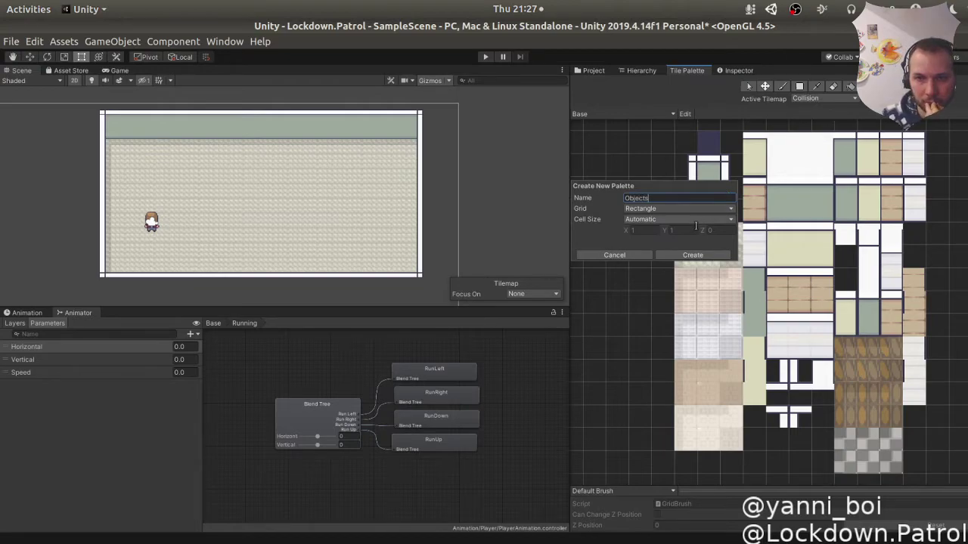
left_click(675, 255)
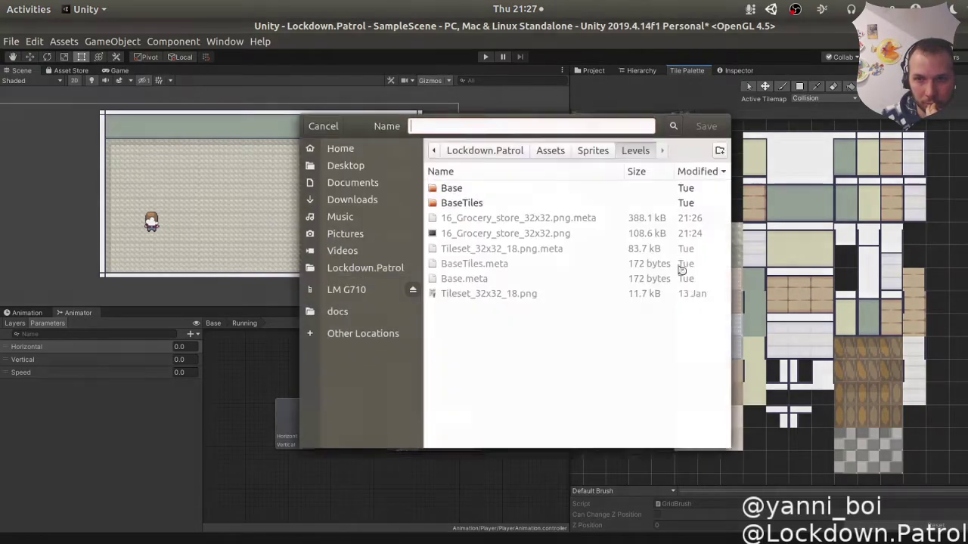
Save the palette in a new folder named Objects inside Sprites/Levels/Base.
double_click(453, 187)
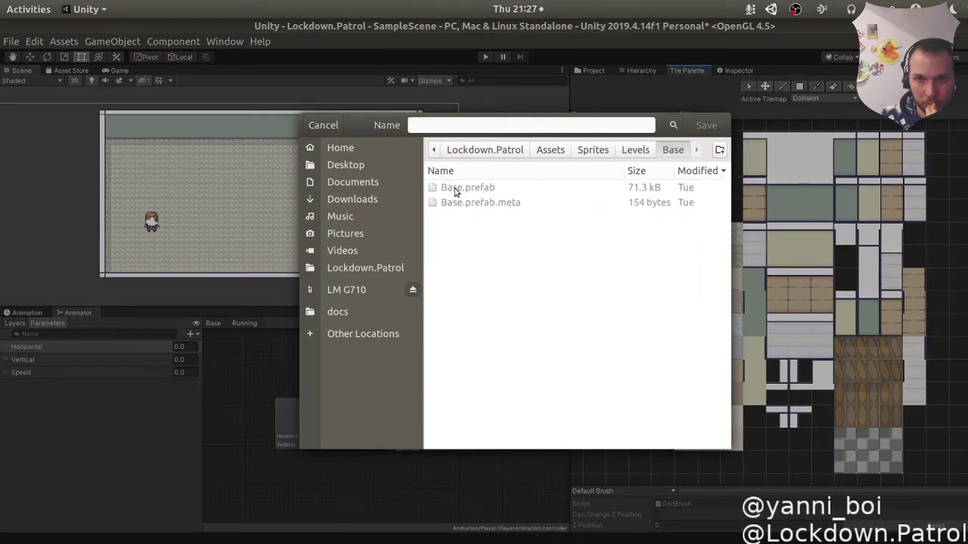
left_click(525, 128)
type("Objects")
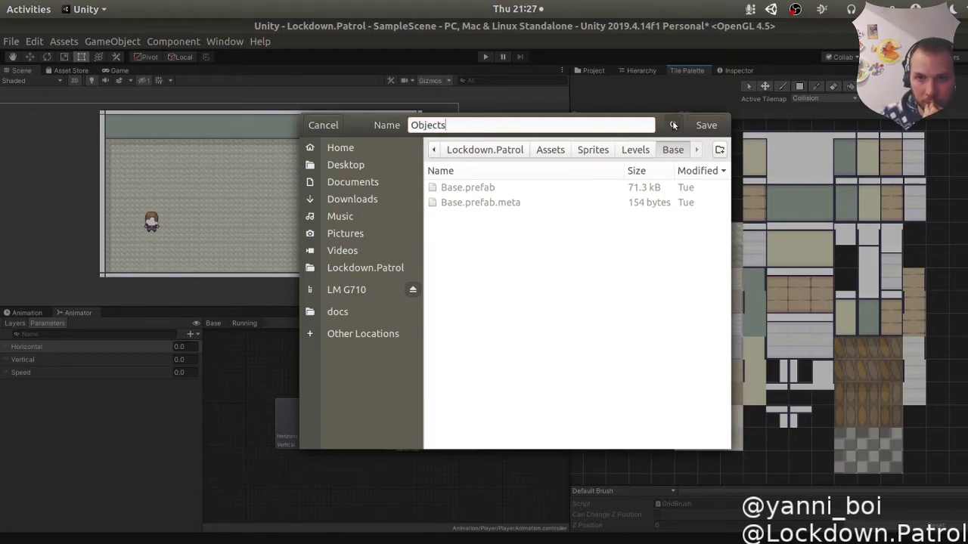
left_click(705, 126)
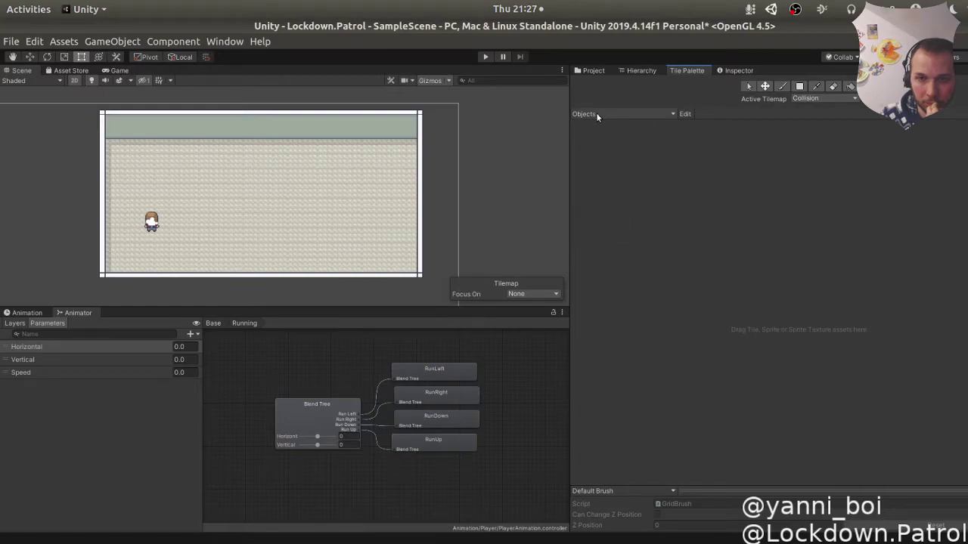
left_click(639, 115)
left_click(650, 120)
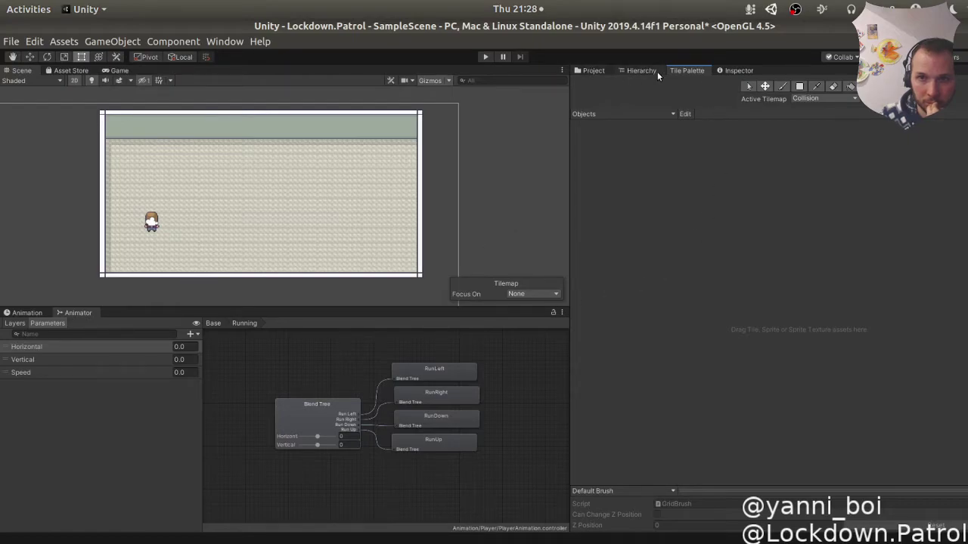
Dock the Tile Palette beside the Game view and add the 16_Grocery_store_32x32 sheet to the Objects palette.
left_click_drag(684, 69, 155, 73)
left_click(768, 129)
left_click_drag(770, 133, 137, 151)
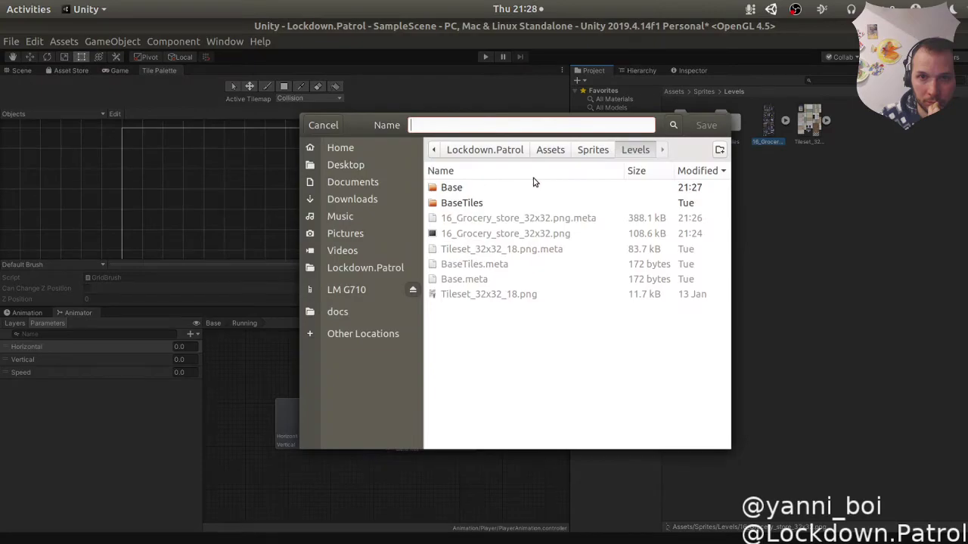
Generate the sheet's tile assets into a new folder named ObjectTiles inside Sprites/Levels.
left_click(466, 204)
double_click(466, 204)
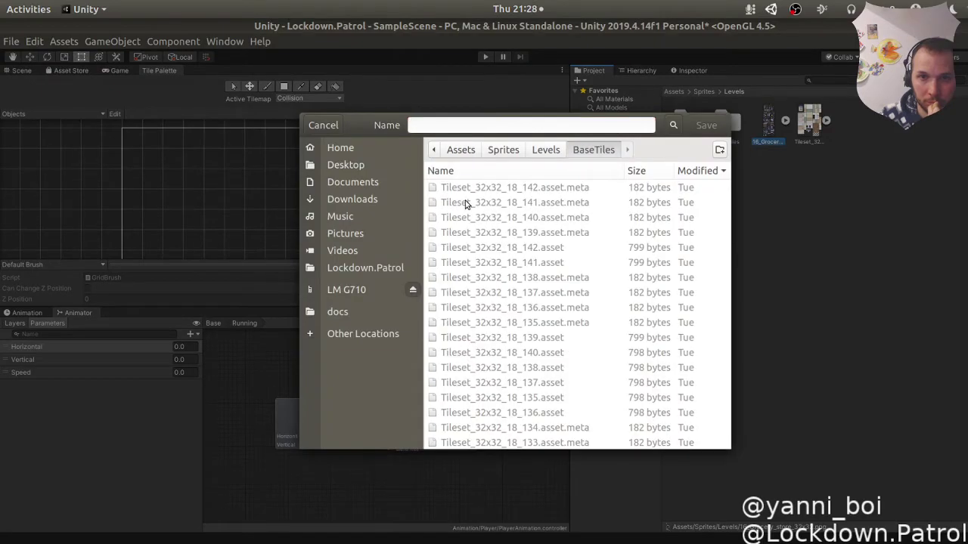
left_click(542, 150)
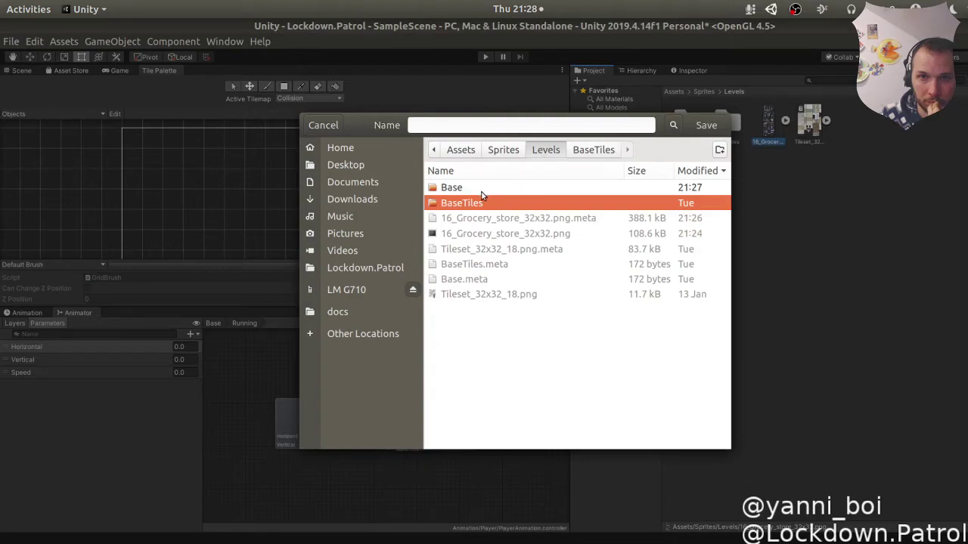
left_click(454, 126)
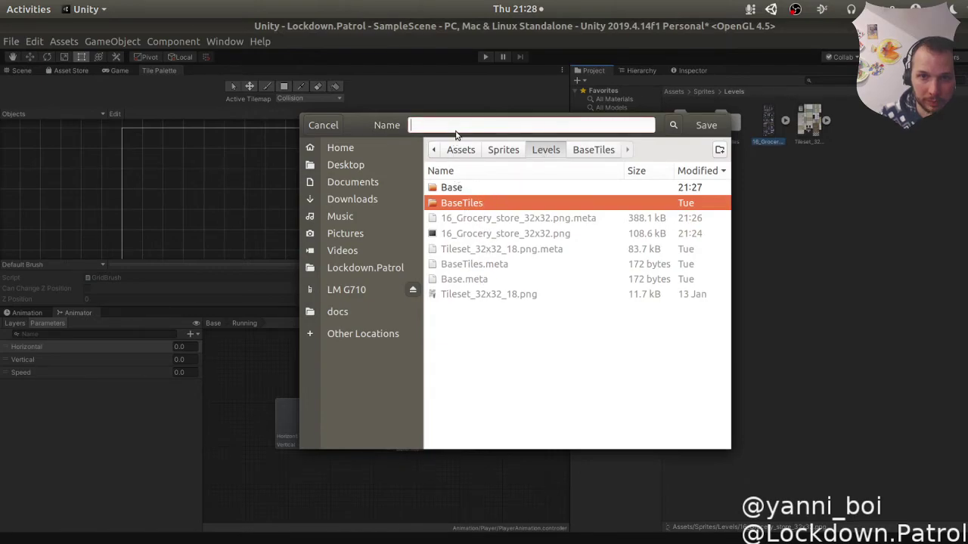
type("Object")
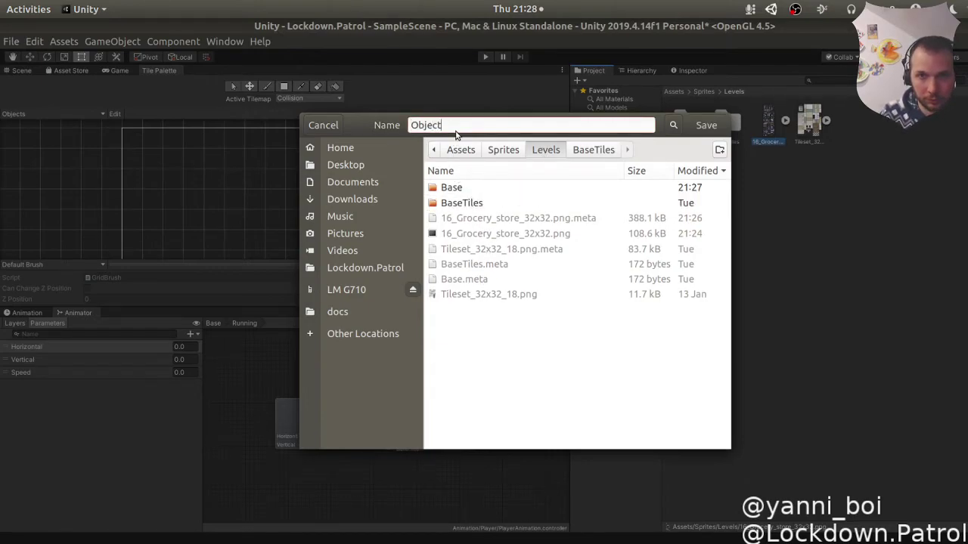
type("Tiles")
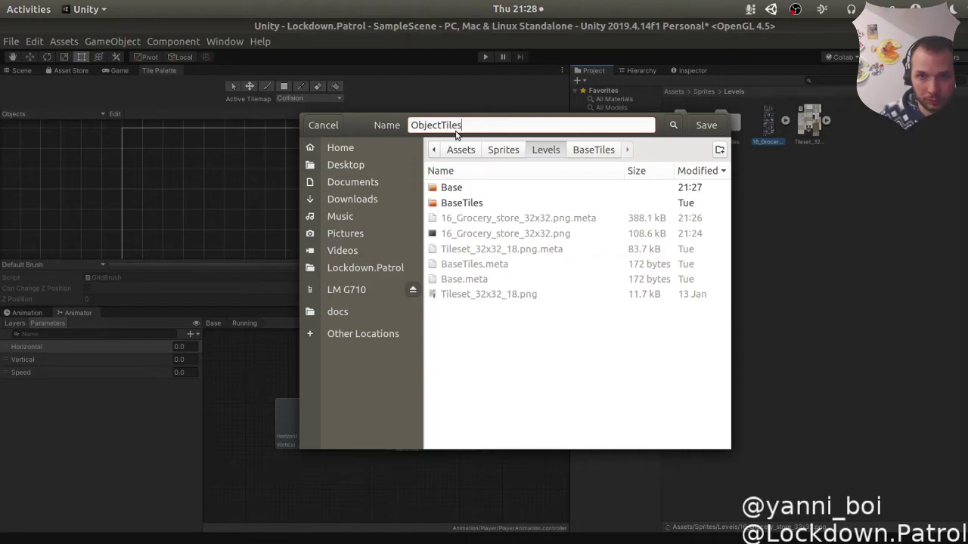
left_click(706, 127)
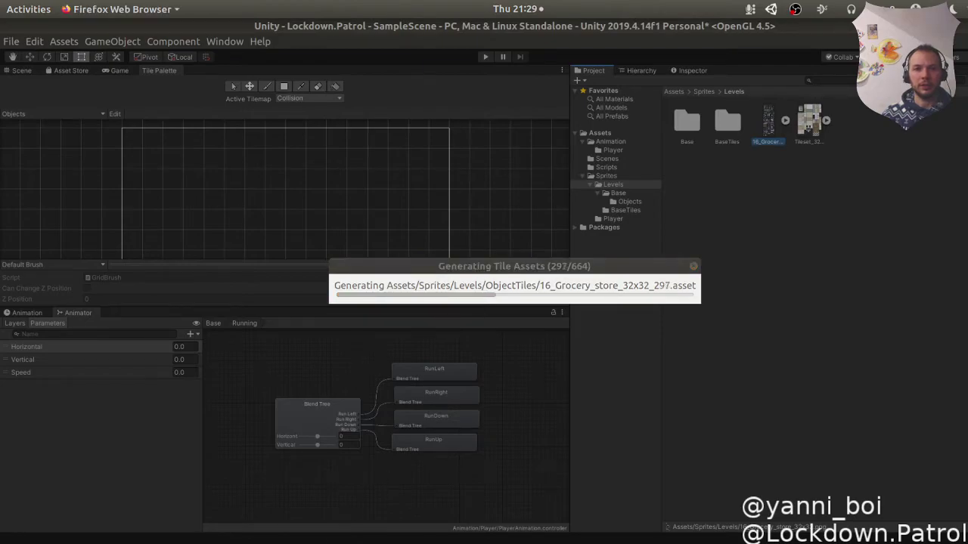
left_click(159, 538)
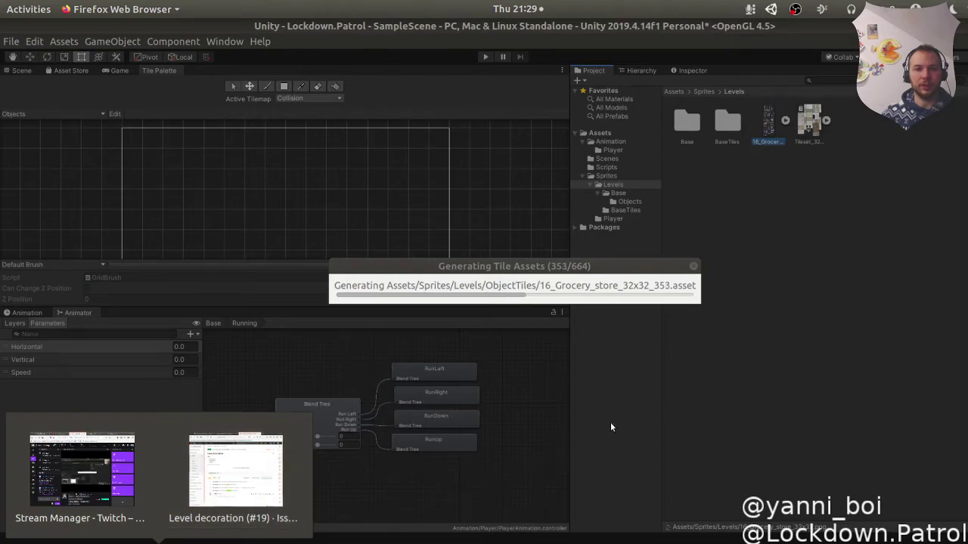
key("super")
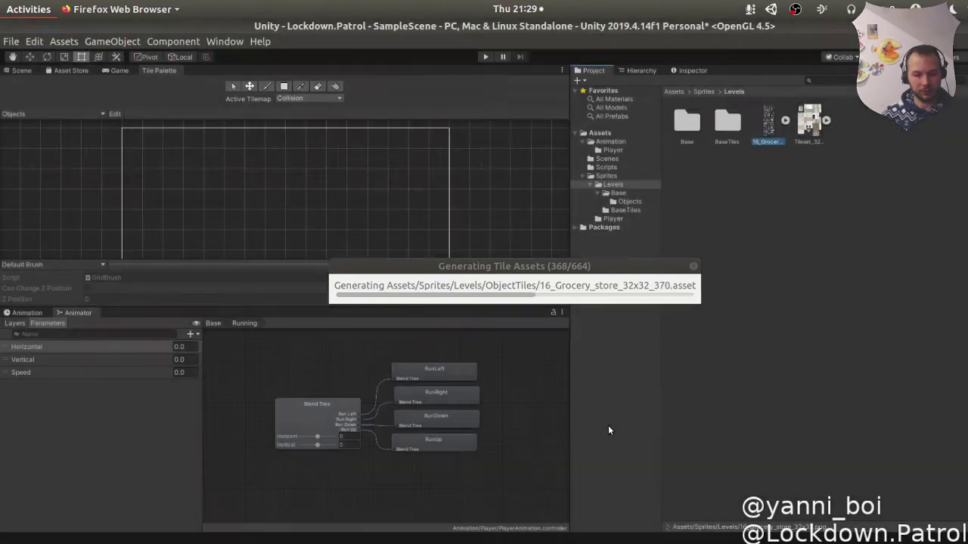
type("krita")
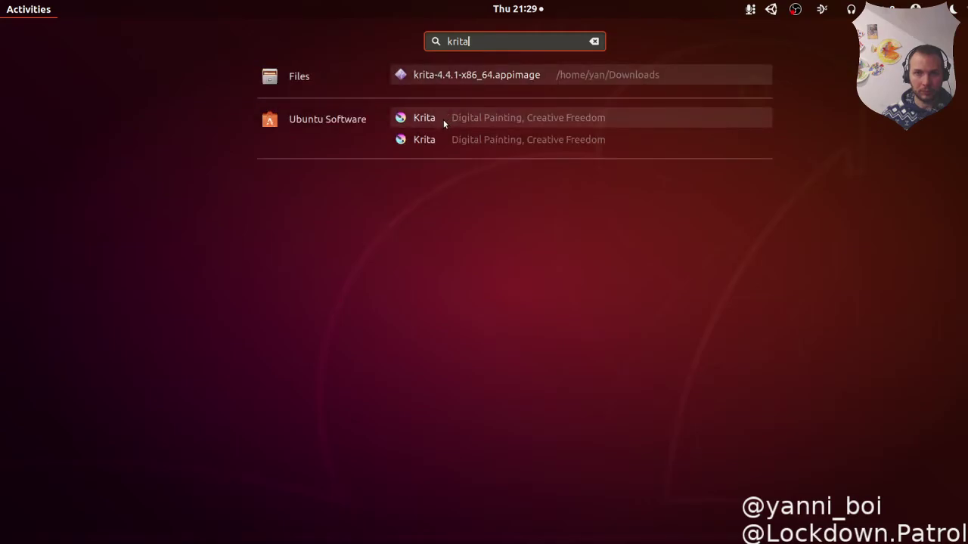
left_click(443, 119)
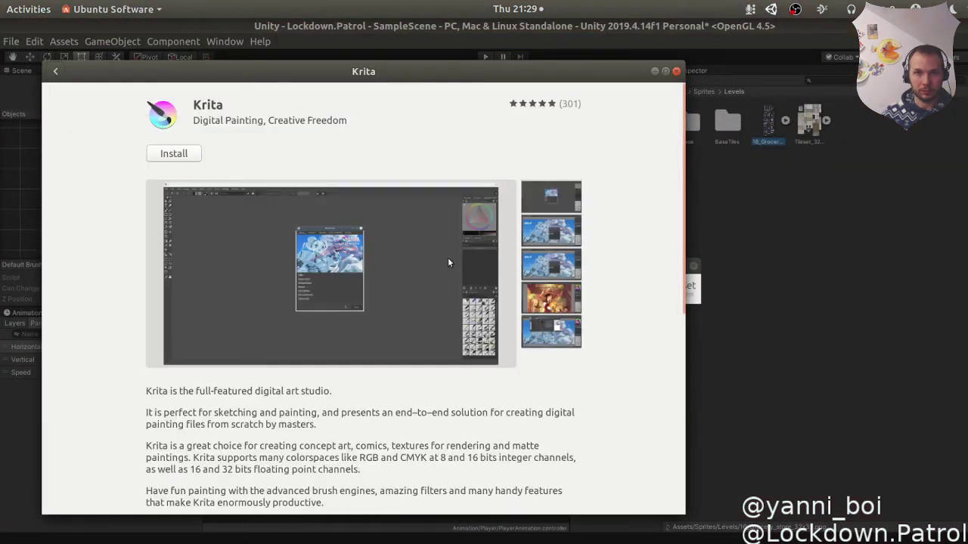
left_click(676, 72)
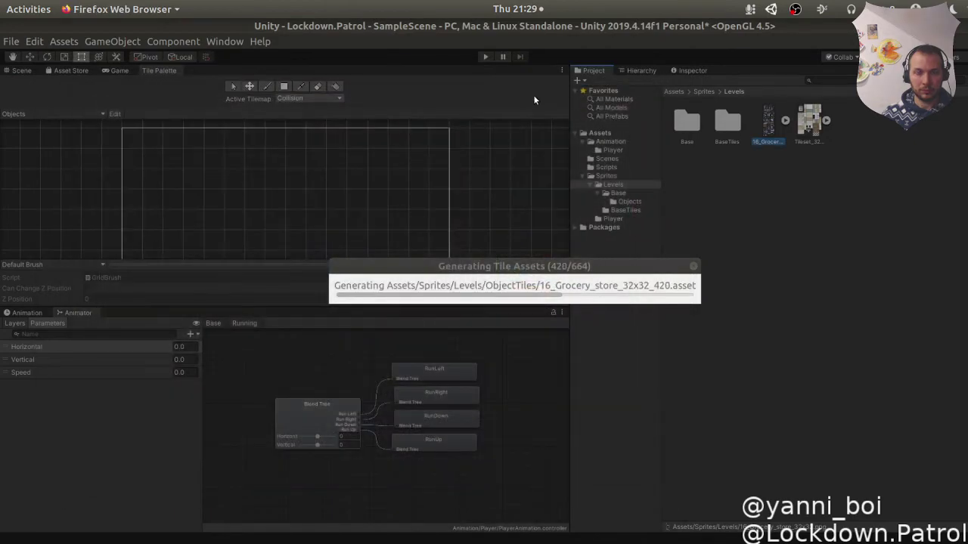
Switch to Krita by launching krita-4.4.1-x86_64.appimage, maximize its window, and create a new 1080 by 1080 pixel document.
key("super")
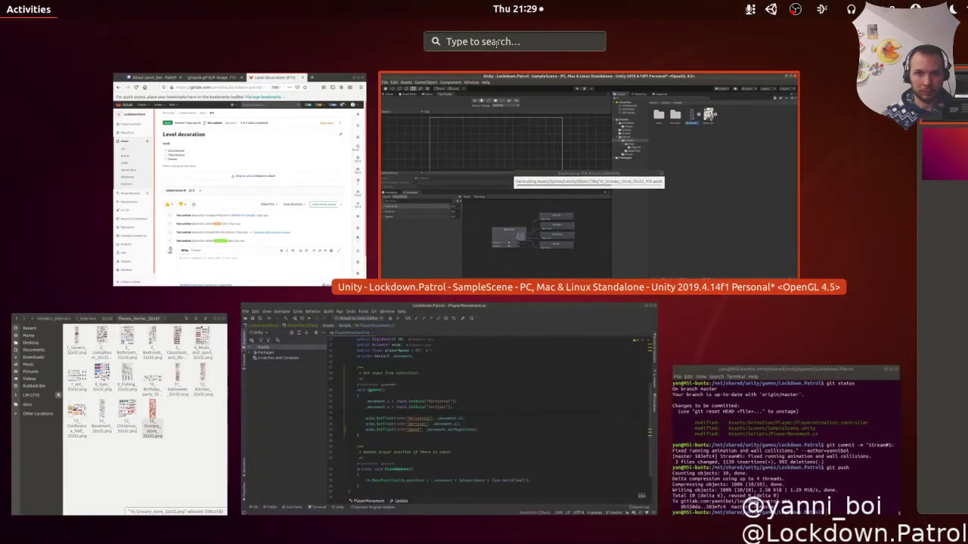
type("krita")
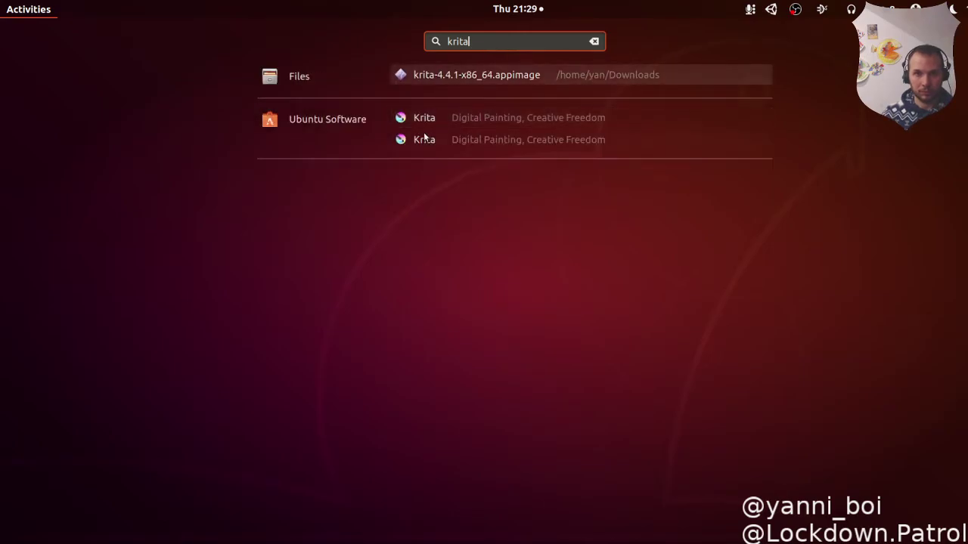
left_click(455, 75)
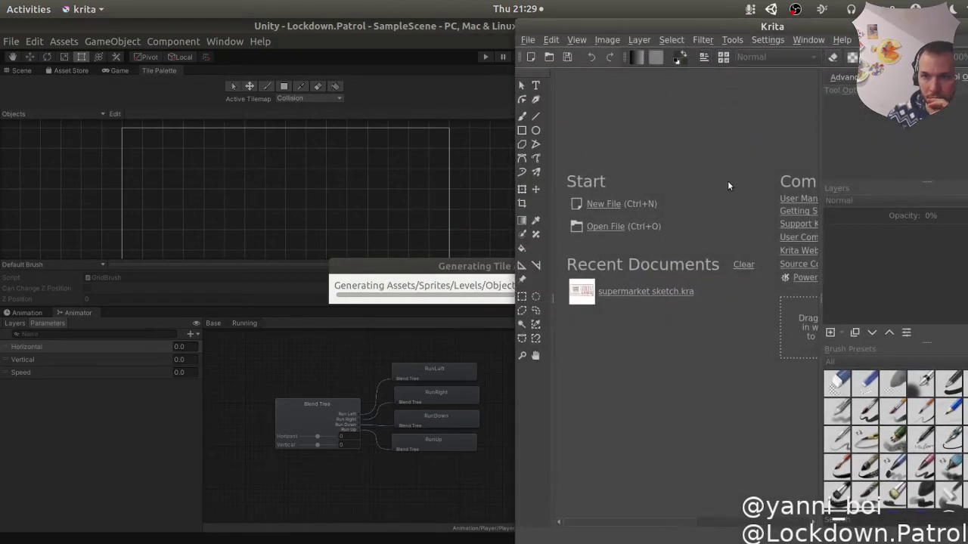
double_click(788, 31)
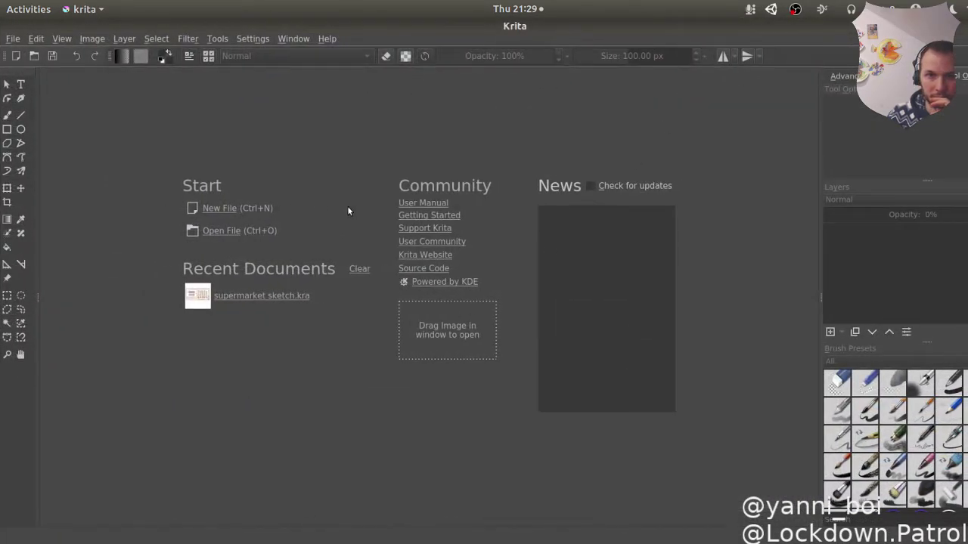
left_click(213, 208)
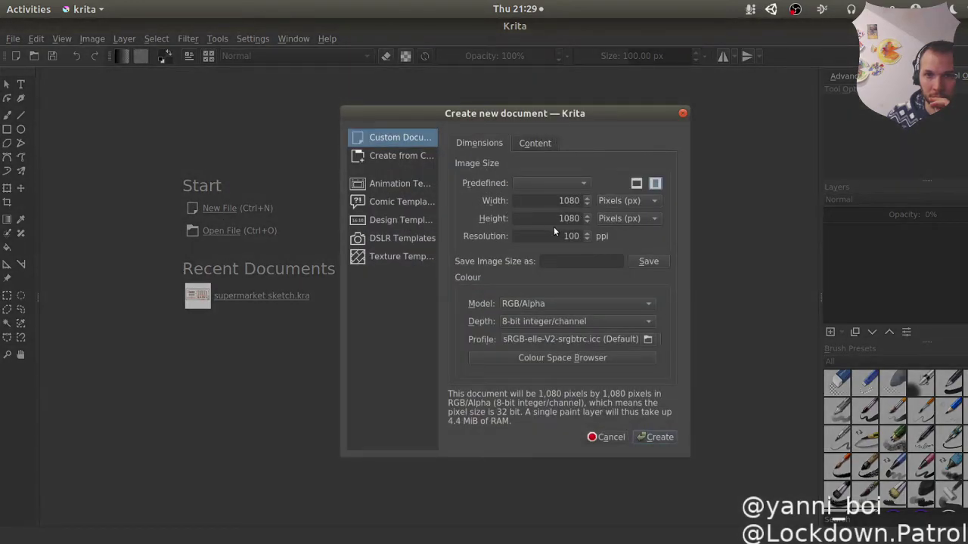
left_click(655, 437)
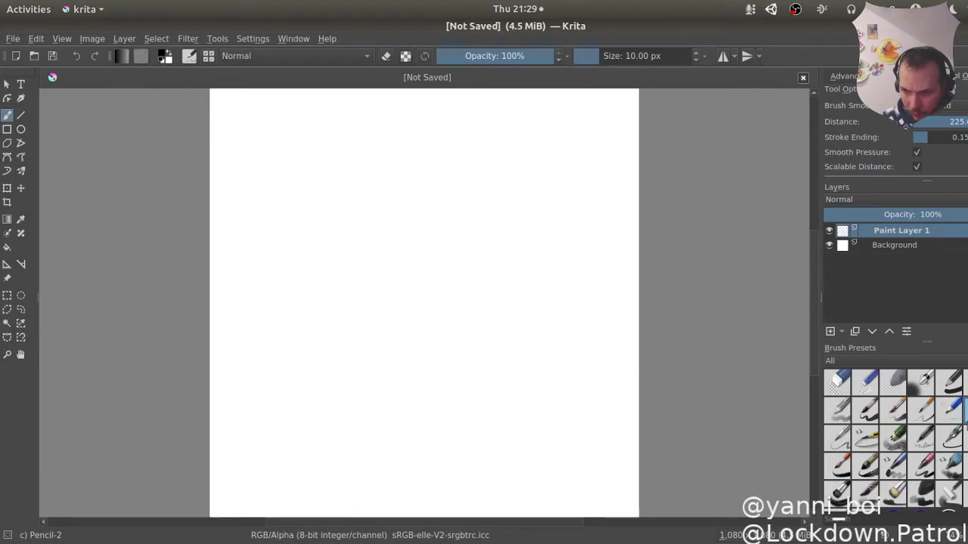
Choose the Basic-6 Details brush, try a horizontal stroke across the upper canvas, and undo it.
scroll(964, 421, "down", 5)
scroll(965, 423, "up", 5)
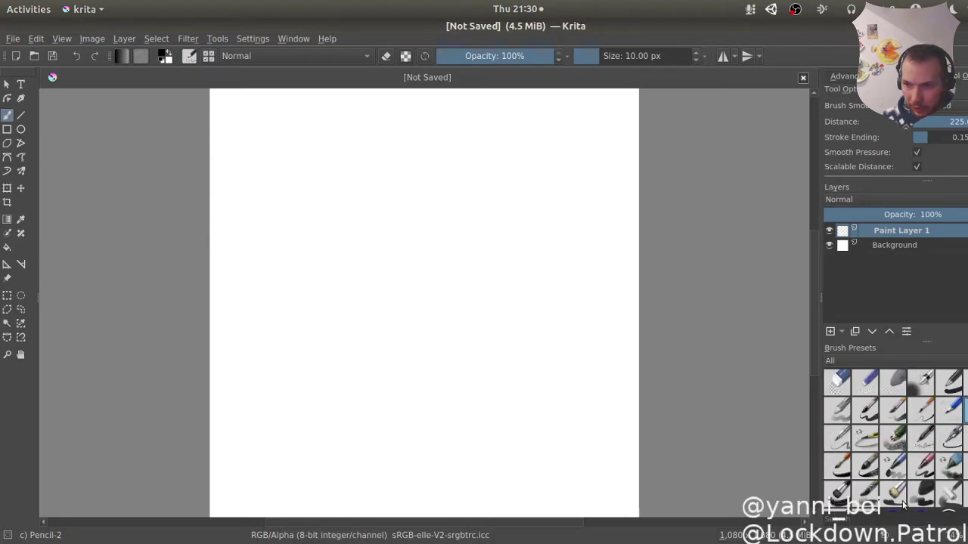
left_click(927, 416)
left_click_drag(234, 184, 540, 180)
key("ctrl+z")
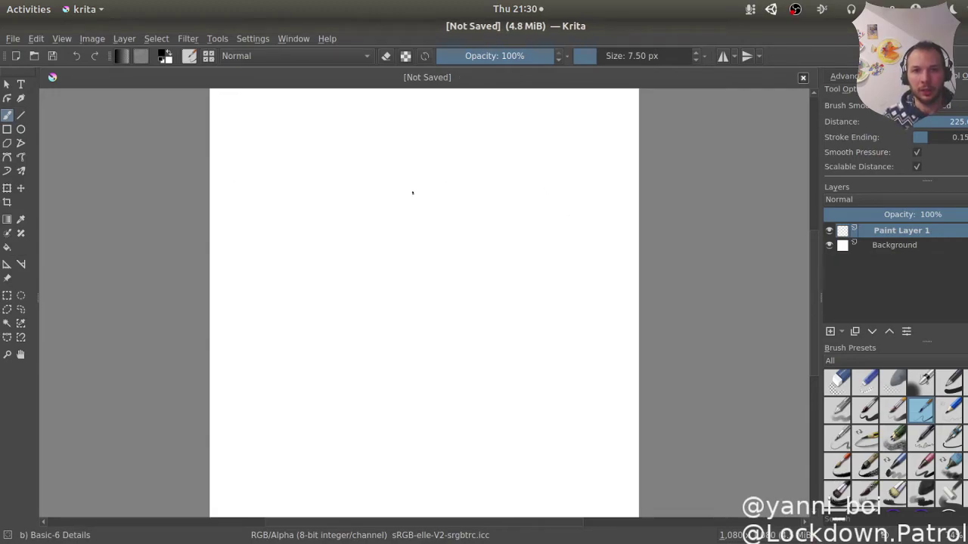
left_click(386, 197)
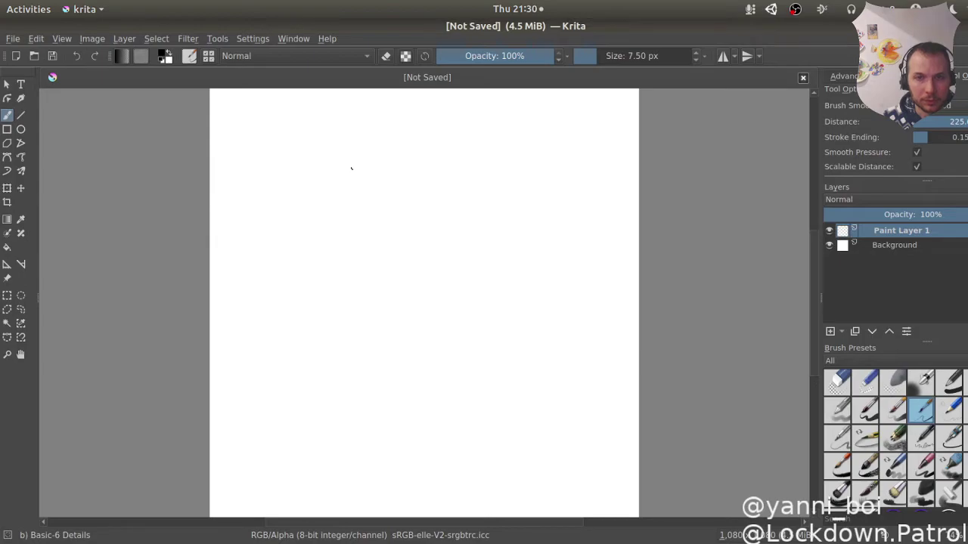
right_click(356, 201)
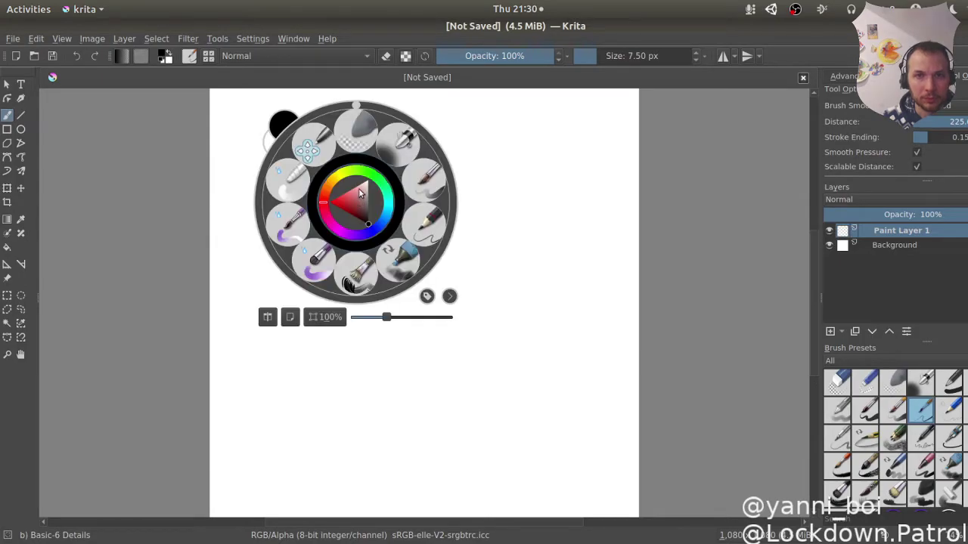
left_click(484, 189)
left_click_drag(391, 182, 406, 191)
key("ctrl+z")
Reduce the brush size to 2.33 px, checking the thickness with freehand test strokes that are undone.
left_click_drag(599, 55, 585, 56)
mouse_move(368, 158)
left_mouse_down()
mouse_move(369, 215)
mouse_move(486, 214)
left_mouse_up()
key("ctrl+z")
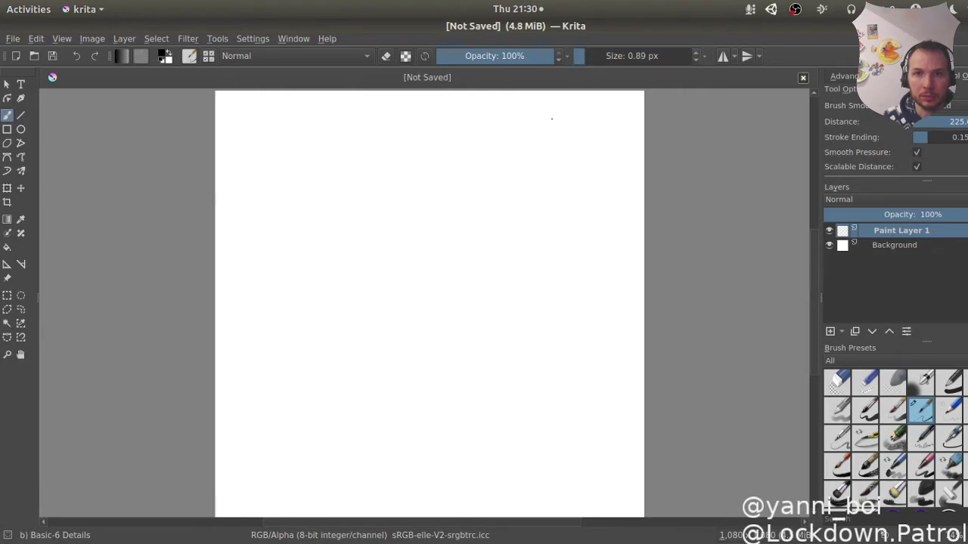
left_click_drag(582, 60, 590, 56)
left_click_drag(378, 149, 417, 214)
key("ctrl+z")
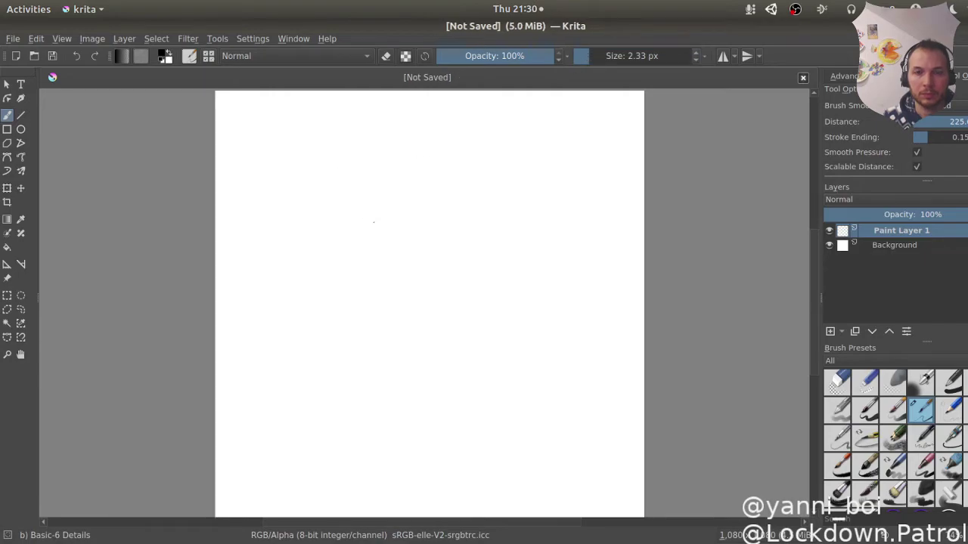
Try a wavy freehand stroke across the upper canvas and undo it.
key("ctrl+v")
mouse_move(241, 219)
left_mouse_down()
mouse_move(301, 217)
mouse_move(373, 228)
left_mouse_up()
key("ctrl+v")
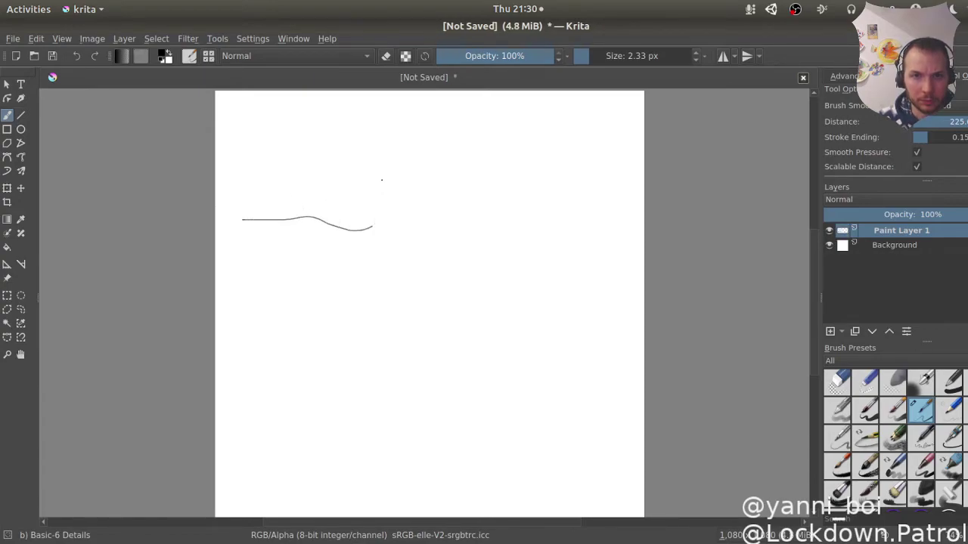
left_click_drag(406, 224, 393, 252)
key("ctrl+z")
key("ctrl+z")
key("ctrl+z")
key("ctrl+z")
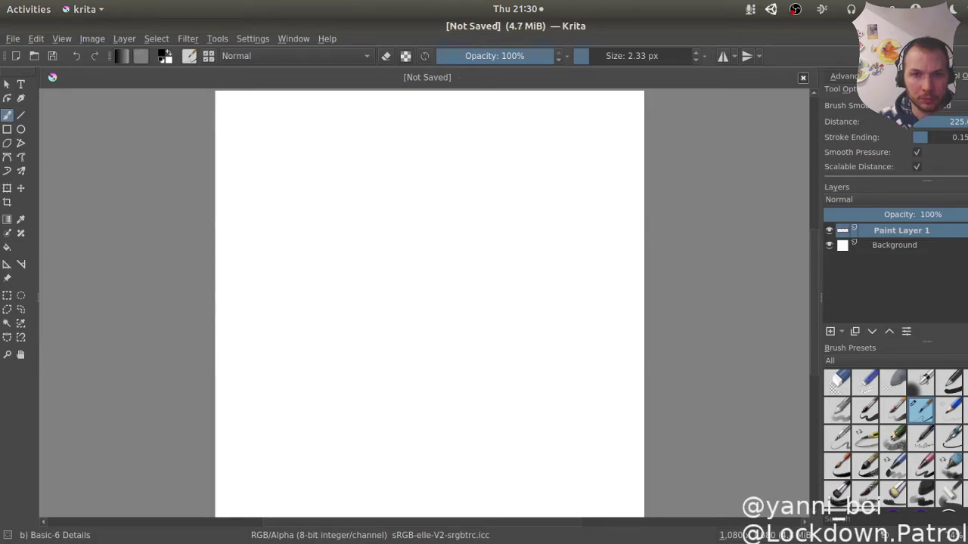
Draw a large rectangular room outline across the upper half of the canvas from straight segments with the Line tool.
left_click(22, 115)
mouse_move(270, 161)
left_mouse_down()
mouse_move(458, 163)
mouse_move(454, 284)
mouse_move(269, 291)
left_mouse_up()
key("ctrl+z")
key("ctrl+z")
key("ctrl+z")
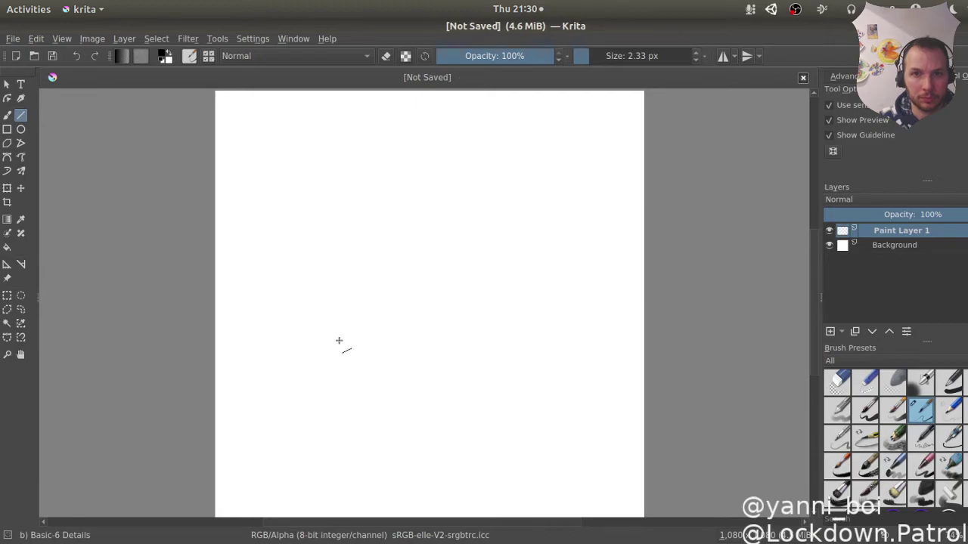
scroll(394, 289, "down", 3)
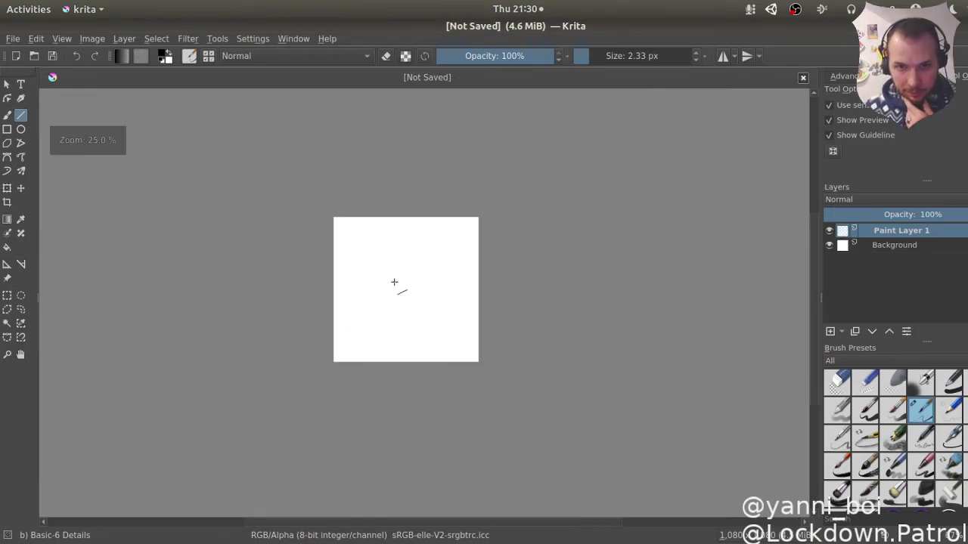
scroll(394, 283, "up", 4)
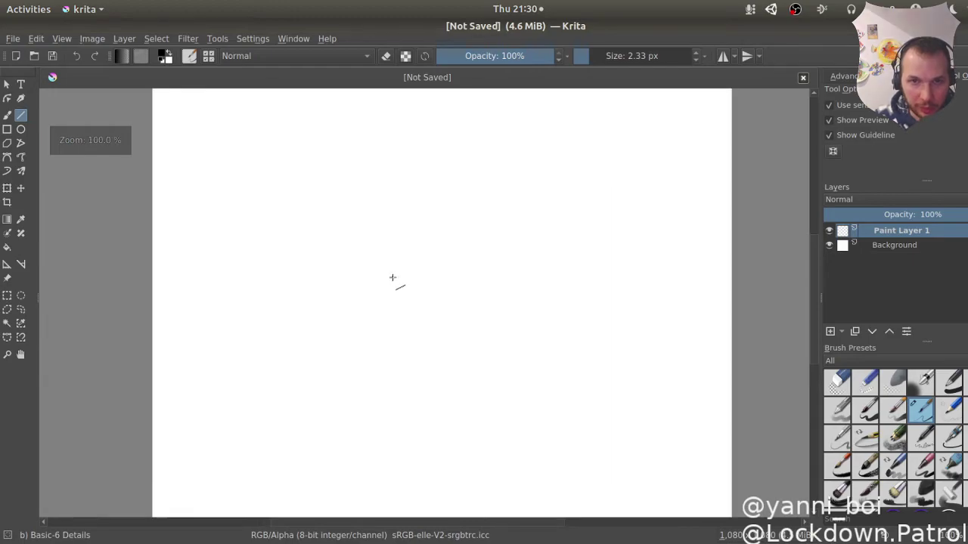
scroll(368, 239, "down", 2)
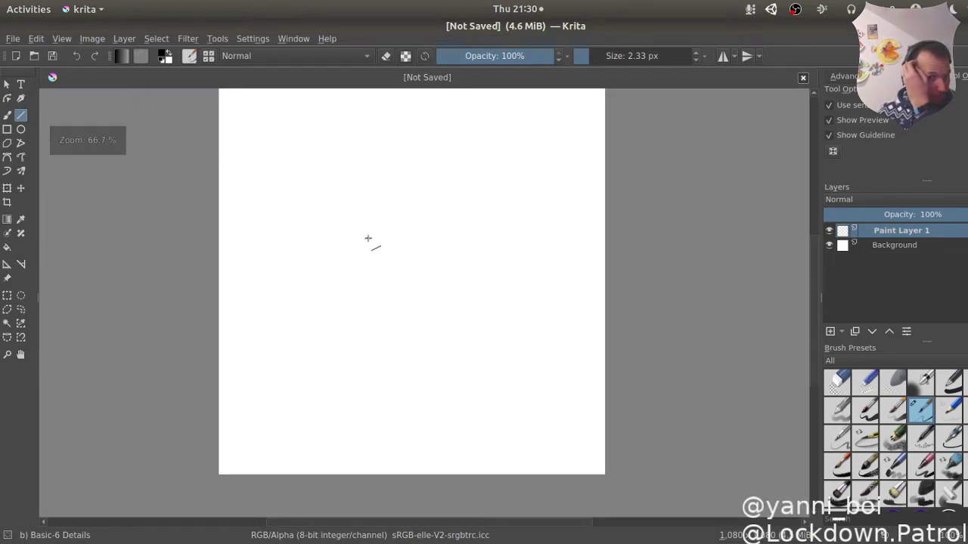
mouse_move(288, 179)
left_mouse_down()
mouse_move(547, 180)
mouse_move(548, 295)
mouse_move(380, 307)
mouse_move(287, 294)
mouse_move(287, 180)
left_mouse_up()
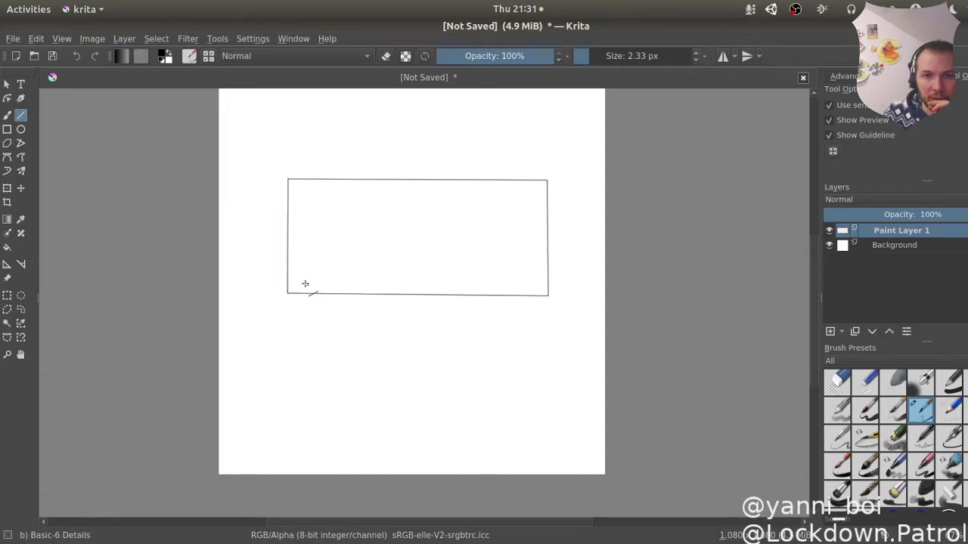
Add two short parallel lines outside the outline's left wall near the lower corner and two below its bottom wall near the right corner.
left_click_drag(243, 267, 287, 266)
left_click_drag(246, 292, 287, 291)
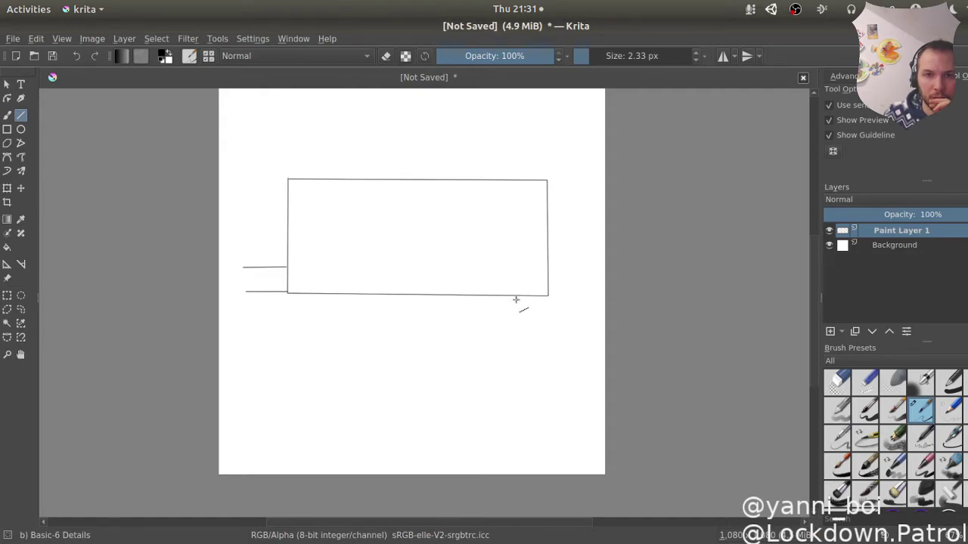
left_click_drag(508, 297, 508, 331)
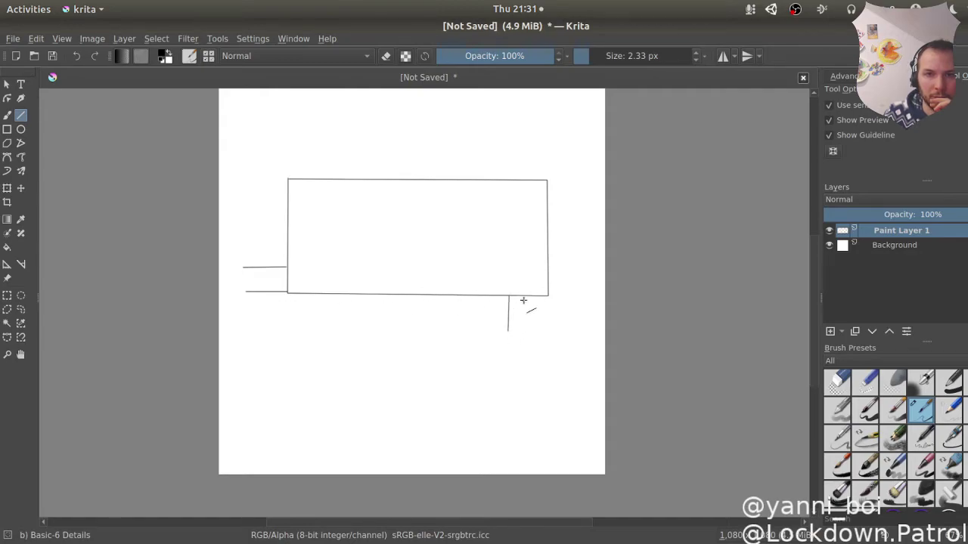
left_click_drag(526, 297, 524, 333)
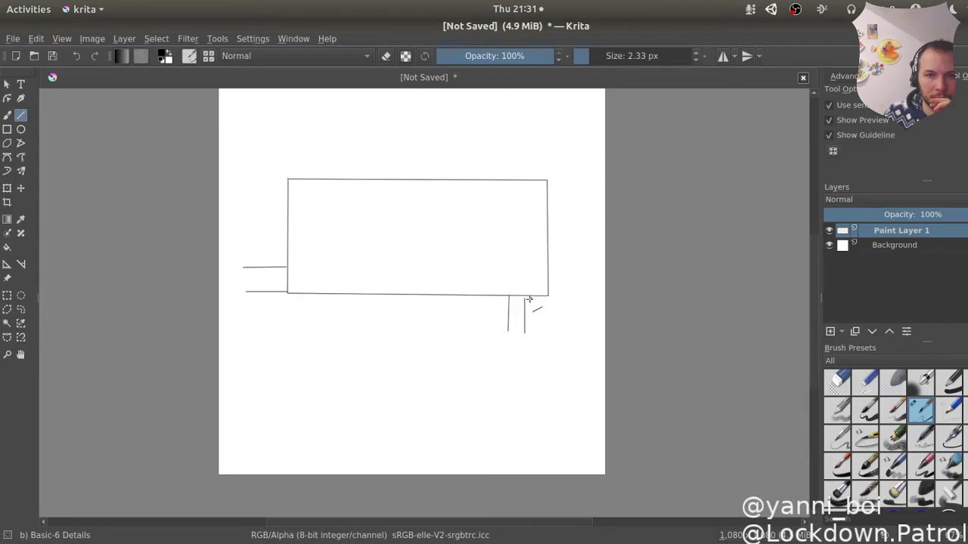
left_click_drag(396, 248, 395, 273)
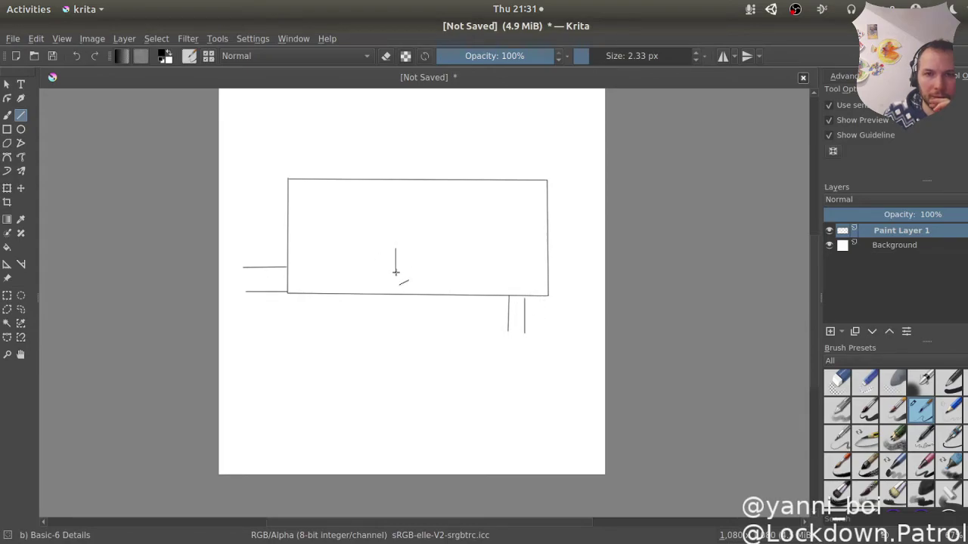
key("ctrl+z")
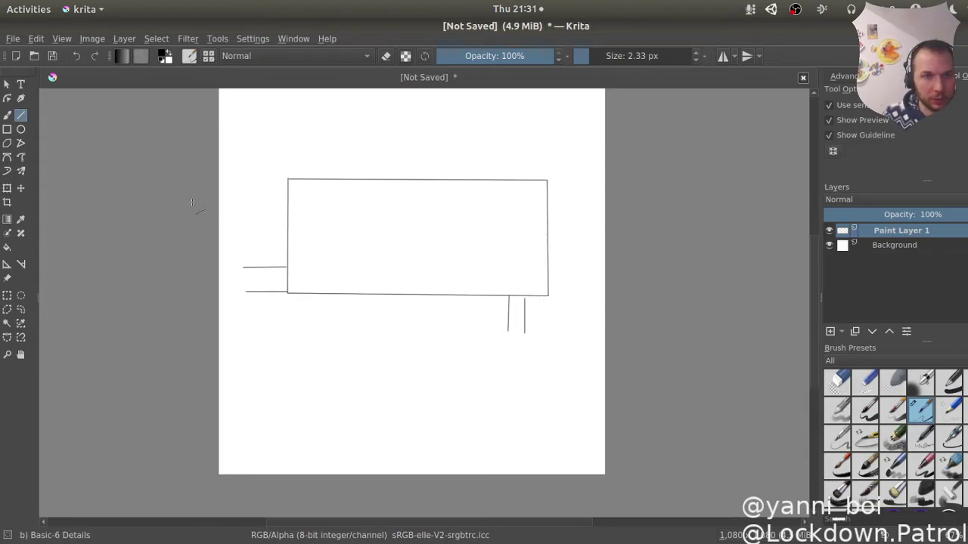
Switch to the Rectangle tool, try a row of narrow upright rectangles near the room's bottom wall, and undo them.
left_click(7, 130)
left_click_drag(375, 251, 387, 274)
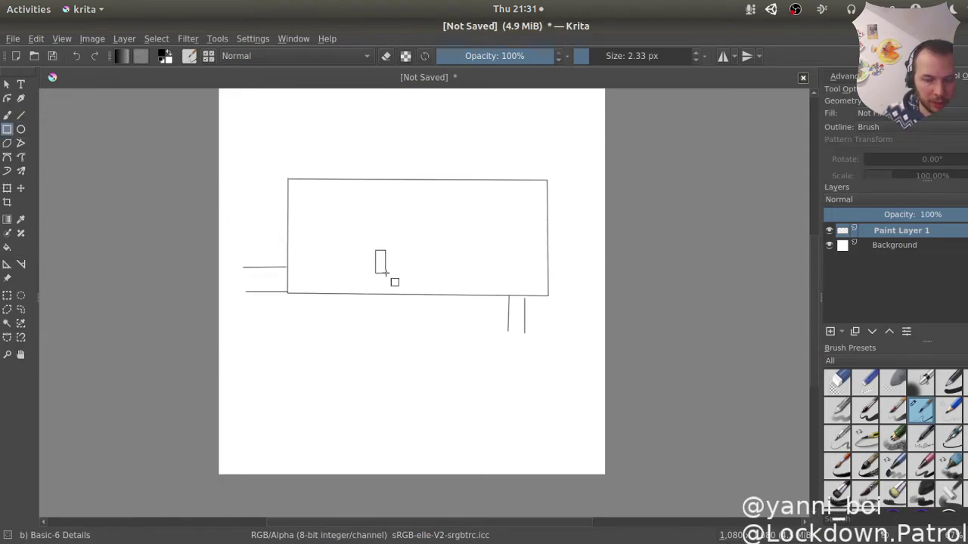
key("Escape")
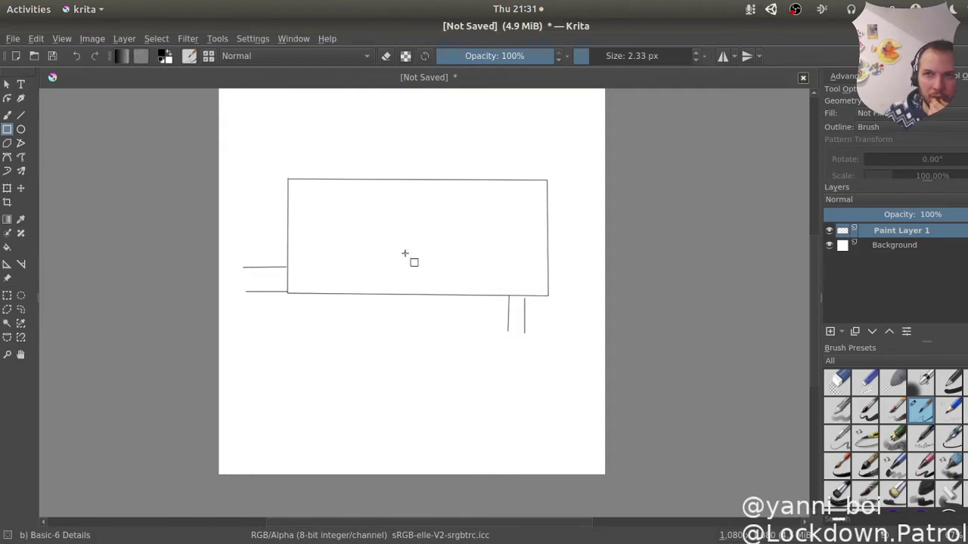
left_click_drag(403, 250, 437, 280)
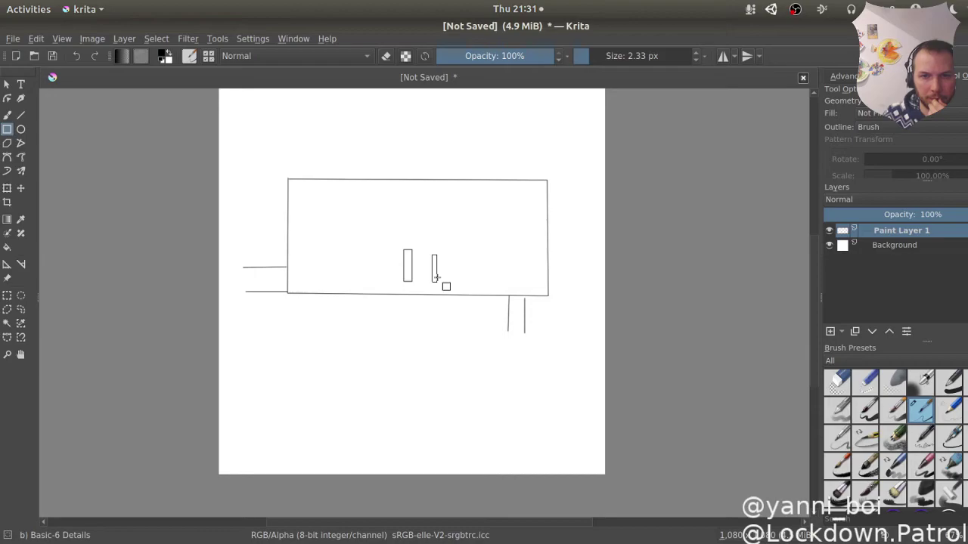
key("Escape")
left_click_drag(432, 257, 439, 278)
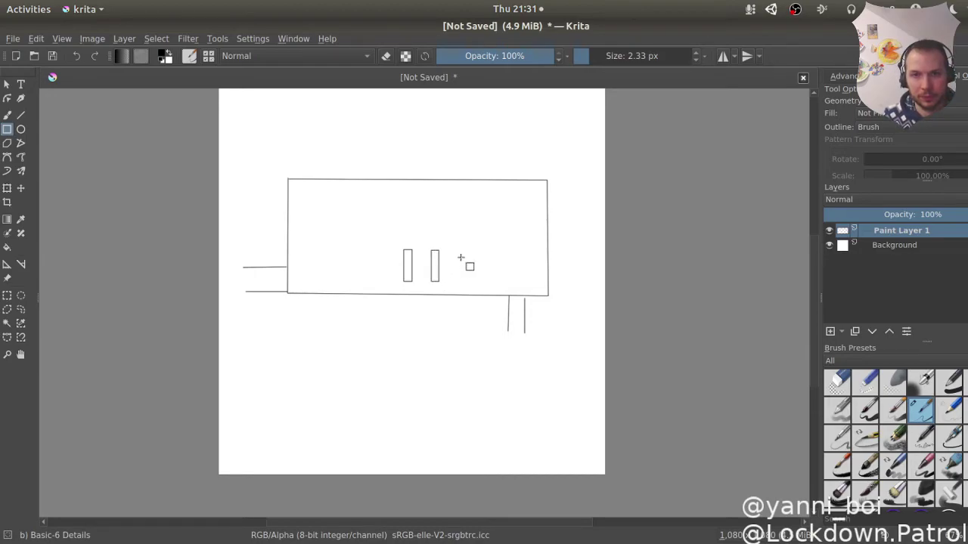
left_click_drag(457, 253, 454, 282)
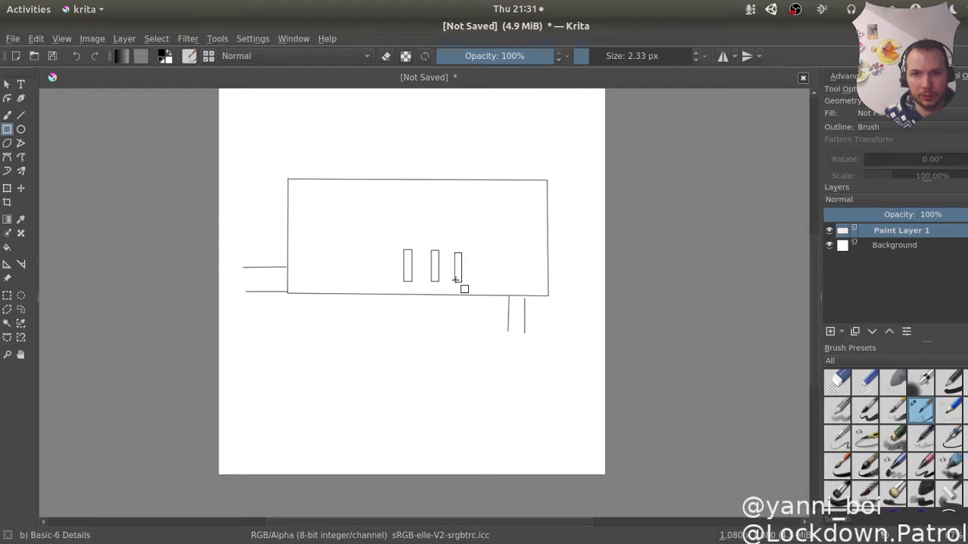
key("ctrl+z")
key("ctrl+z")
key("ctrl+z")
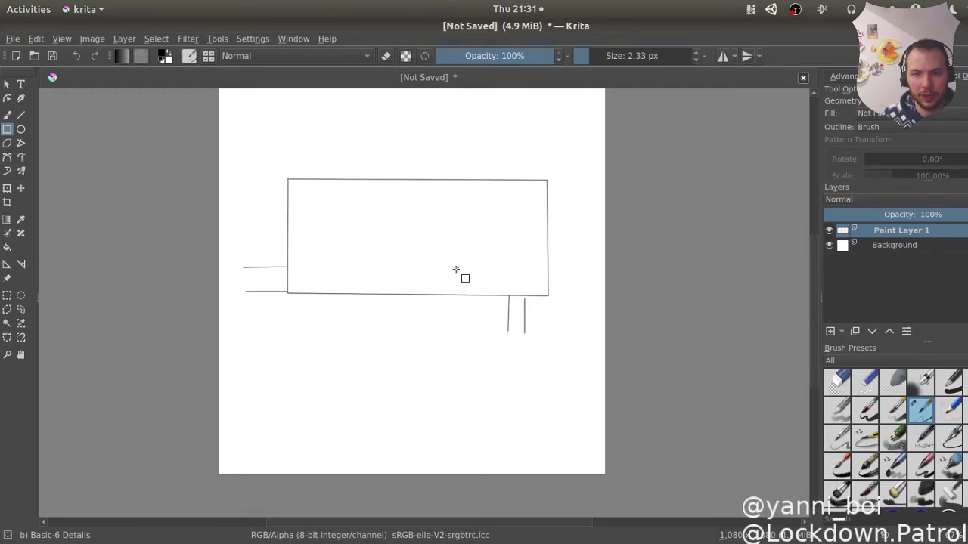
Draw a row of four small upright rectangles along the room's bottom wall, from the middle towards the right.
scroll(454, 274, "up", 5)
scroll(454, 273, "down", 3)
scroll(448, 270, "down", 1)
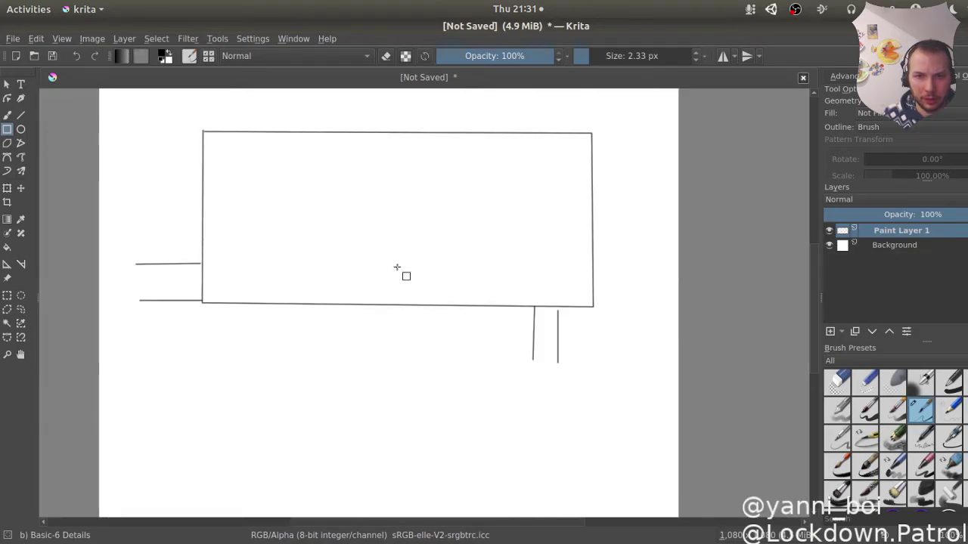
scroll(406, 262, "up", 1)
left_click_drag(365, 247, 389, 285)
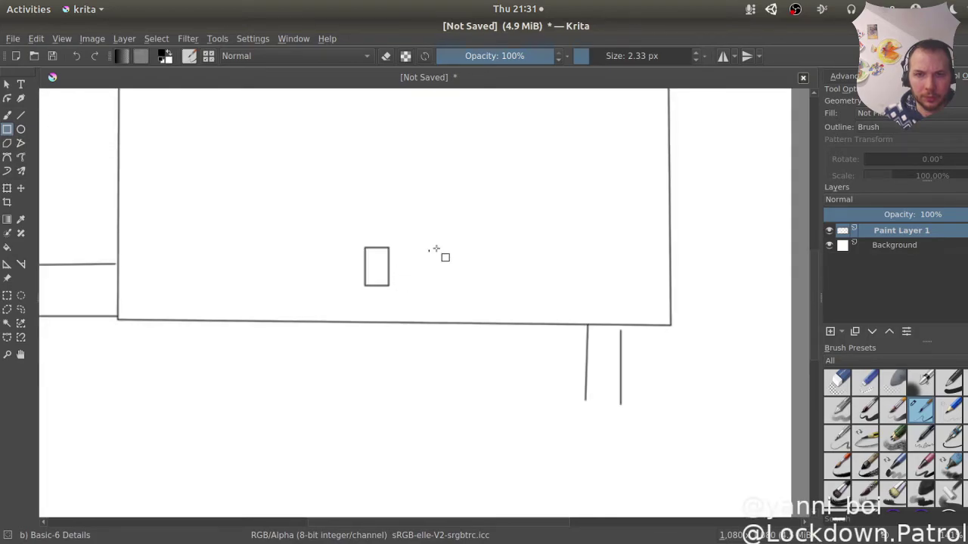
left_click_drag(441, 250, 463, 282)
left_click_drag(502, 244, 519, 284)
left_click_drag(554, 249, 583, 286)
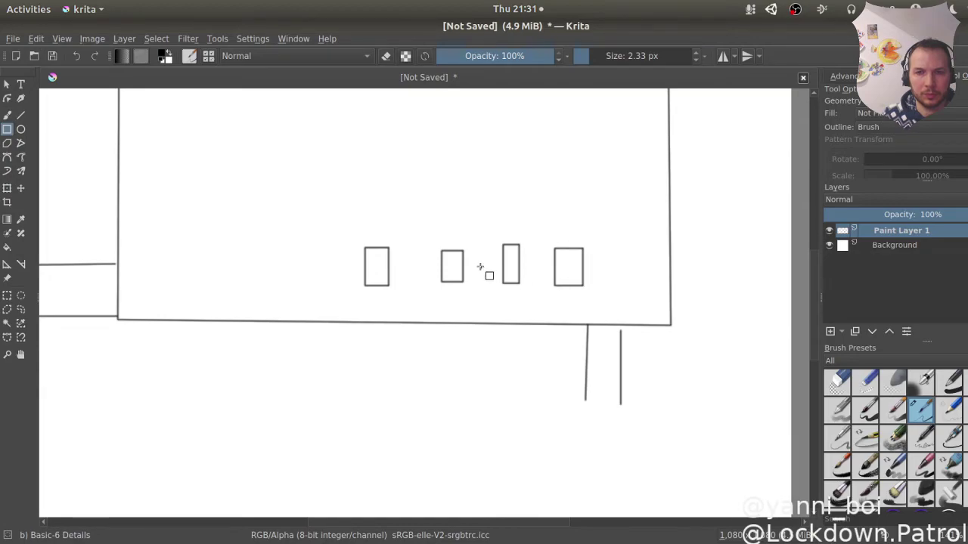
Draw two wide horizontal rectangles stacked one above the other in the room's upper-left area.
scroll(484, 272, "down", 1)
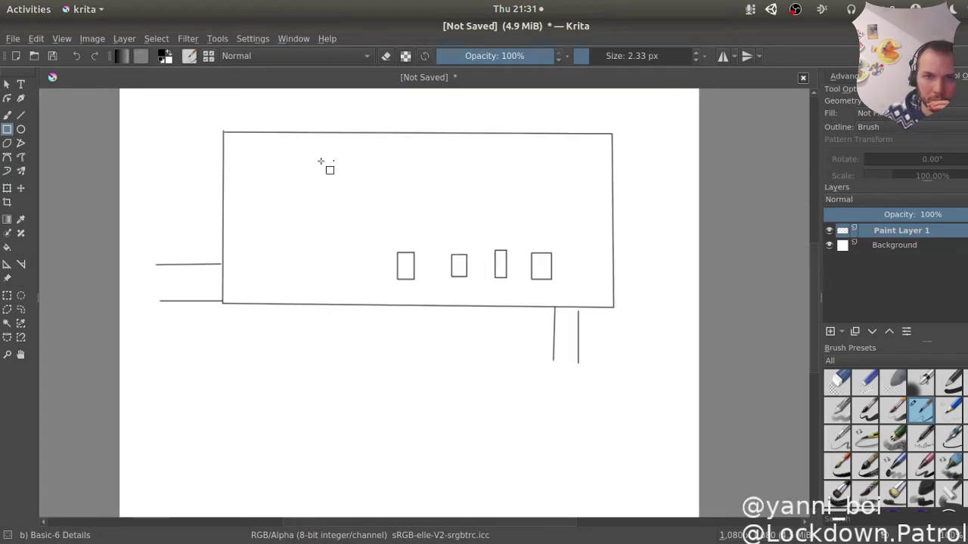
left_click_drag(244, 202, 329, 221)
mouse_move(245, 155)
left_mouse_down()
mouse_move(269, 175)
mouse_move(328, 177)
left_mouse_up()
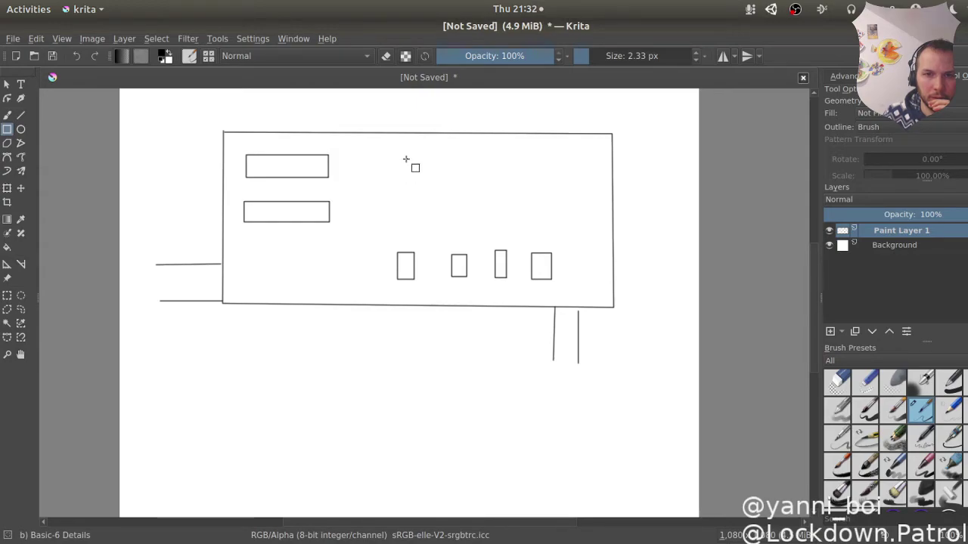
Draw four tall narrow rectangles side by side above the row of small rectangles.
left_click_drag(401, 158, 415, 215)
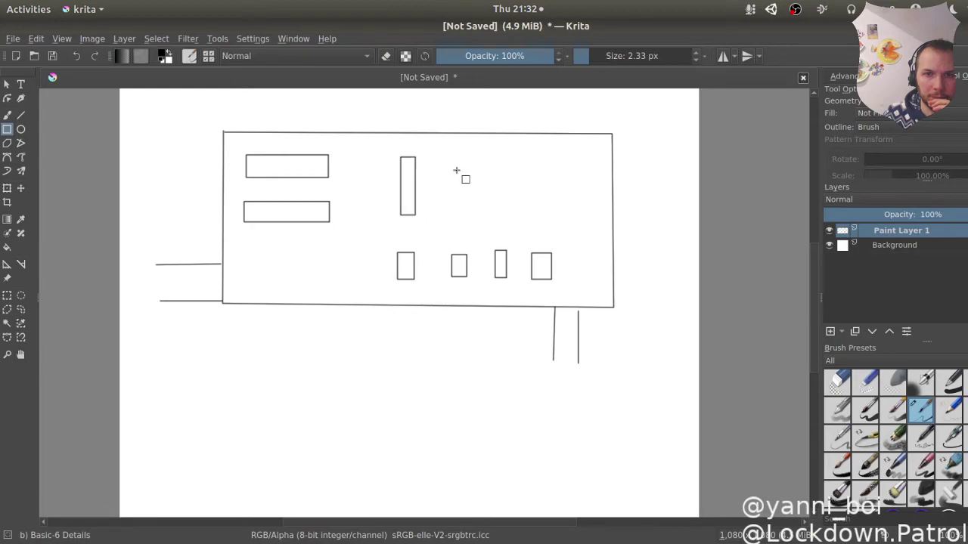
left_click_drag(450, 158, 464, 215)
left_click_drag(494, 159, 509, 214)
left_click_drag(541, 163, 559, 213)
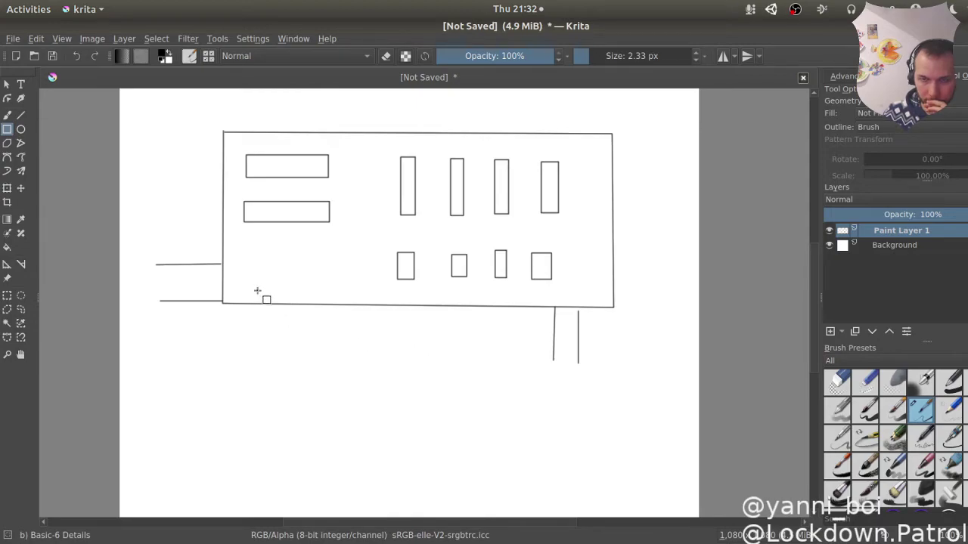
Draw long narrow rectangles overlapping the room's top wall, left wall above the side opening, and right wall.
left_click_drag(220, 122, 617, 147)
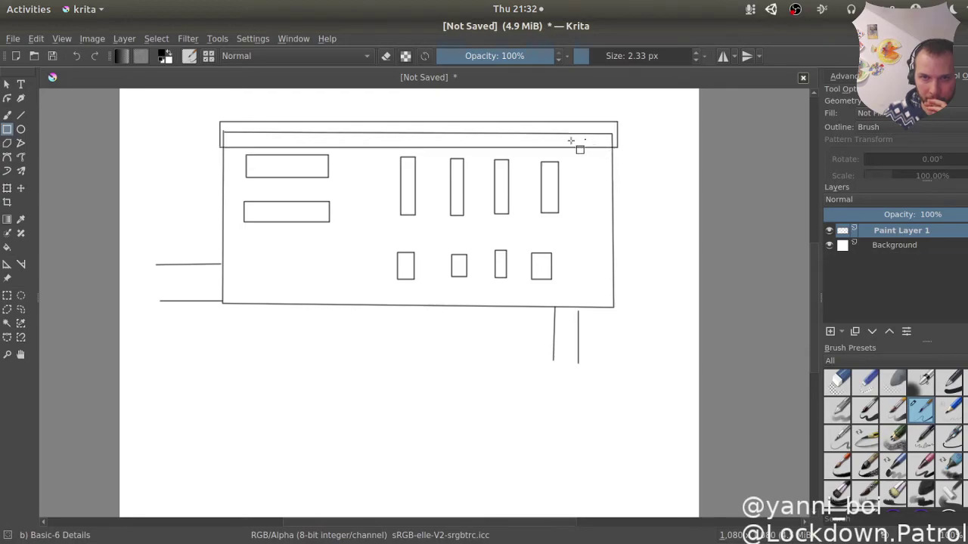
left_click_drag(200, 130, 234, 257)
left_click_drag(599, 141, 634, 310)
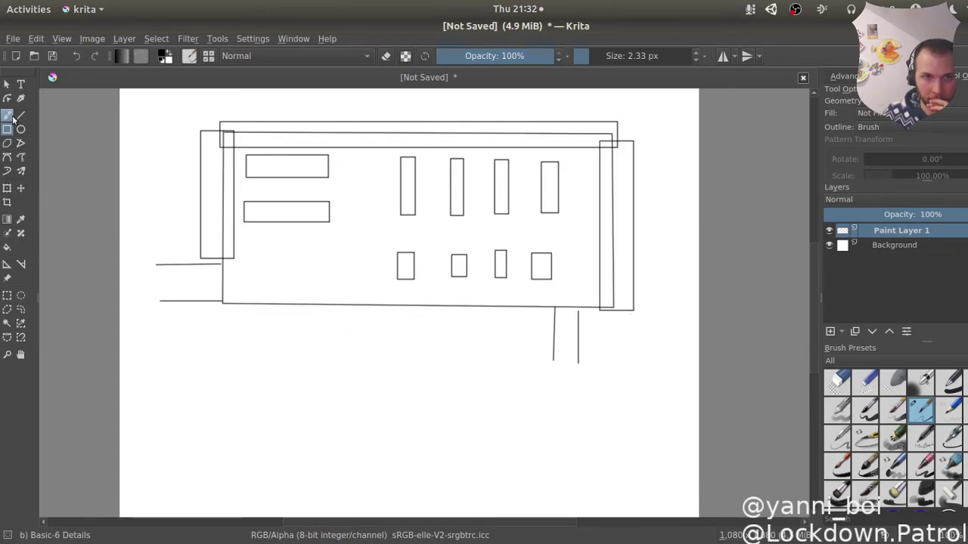
Draw a red arrow through the left side opening into the room using the freehand brush with Stabiliser smoothing.
left_click(7, 115)
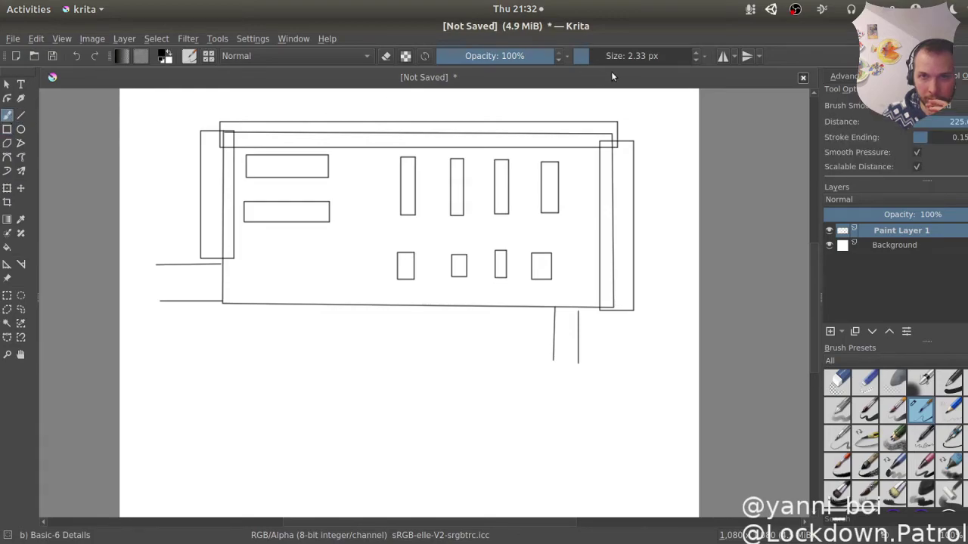
left_click(947, 111)
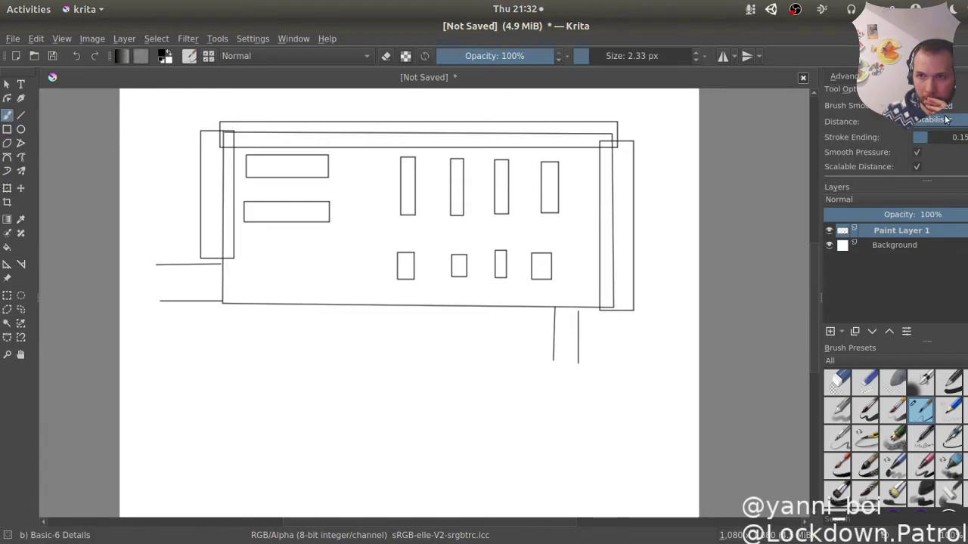
left_click(945, 119)
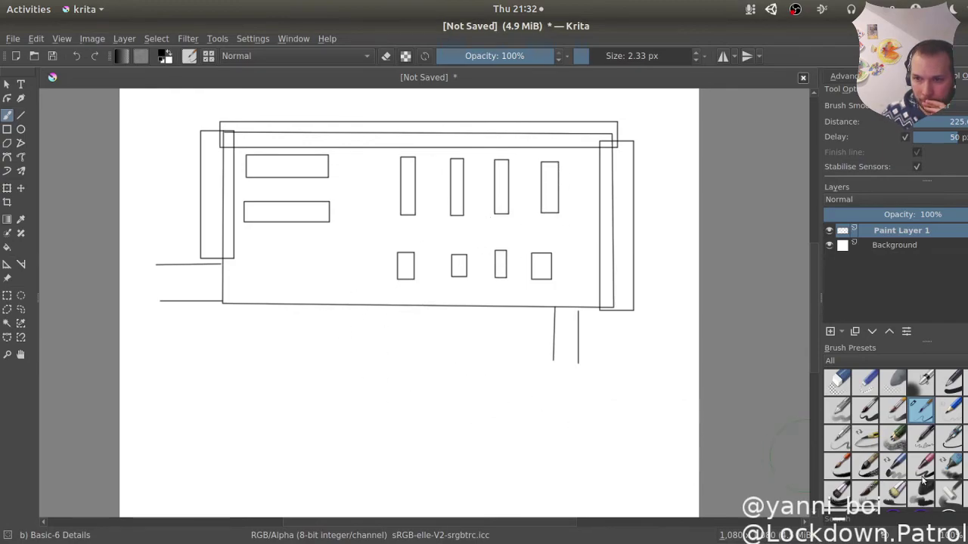
right_click(279, 199)
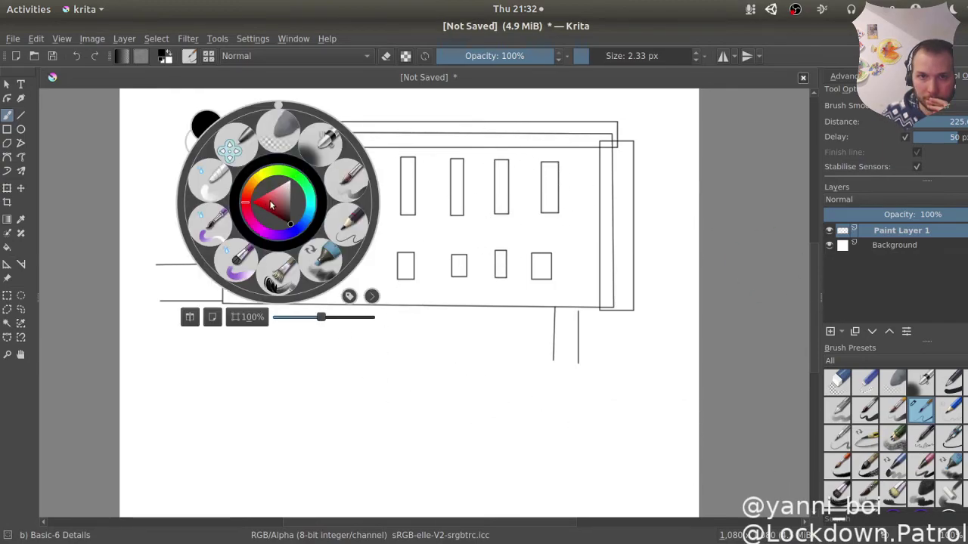
left_click(272, 205)
left_click(412, 281)
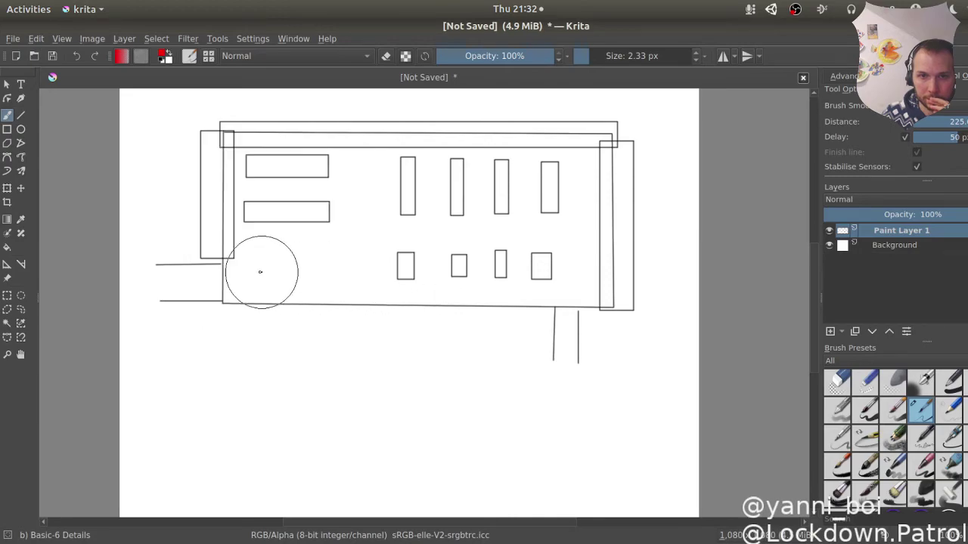
mouse_move(184, 281)
left_mouse_down()
mouse_move(261, 280)
mouse_move(244, 293)
left_mouse_up()
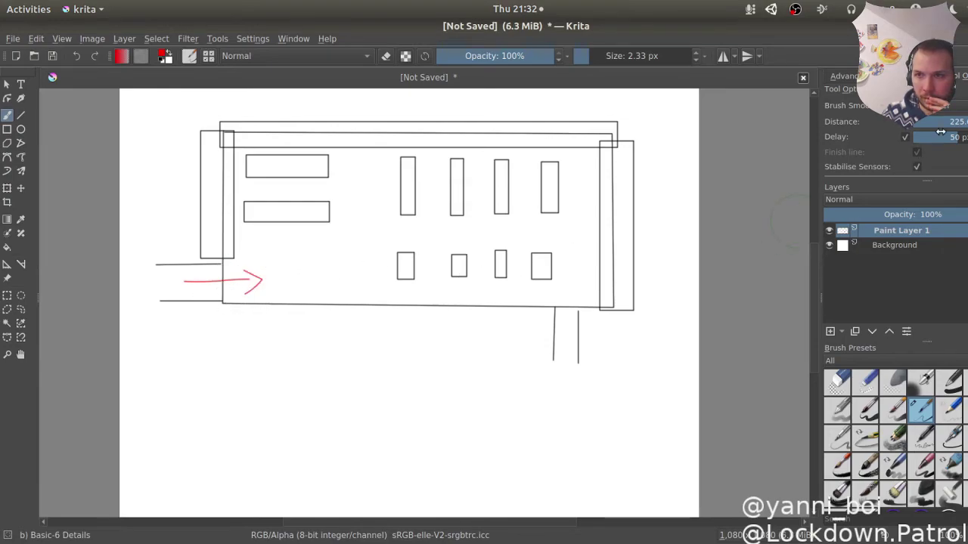
Reduce the smoothing distance to about 39 and draw two curved red arrows leading from the entrance to between the two wide rectangles.
left_click_drag(951, 123, 957, 123)
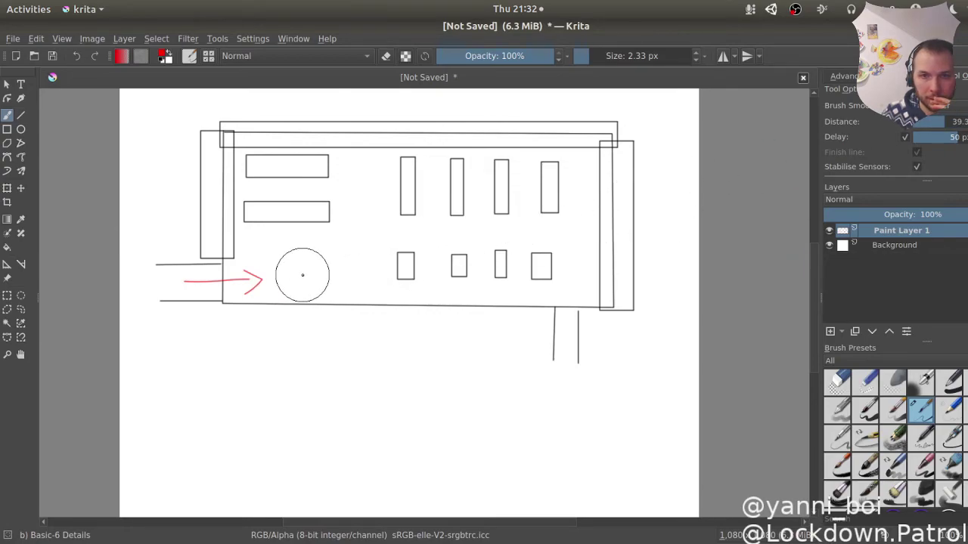
mouse_move(302, 274)
left_mouse_down()
mouse_move(360, 246)
mouse_move(363, 202)
mouse_move(355, 215)
mouse_move(378, 236)
mouse_move(335, 187)
mouse_move(270, 181)
left_mouse_up()
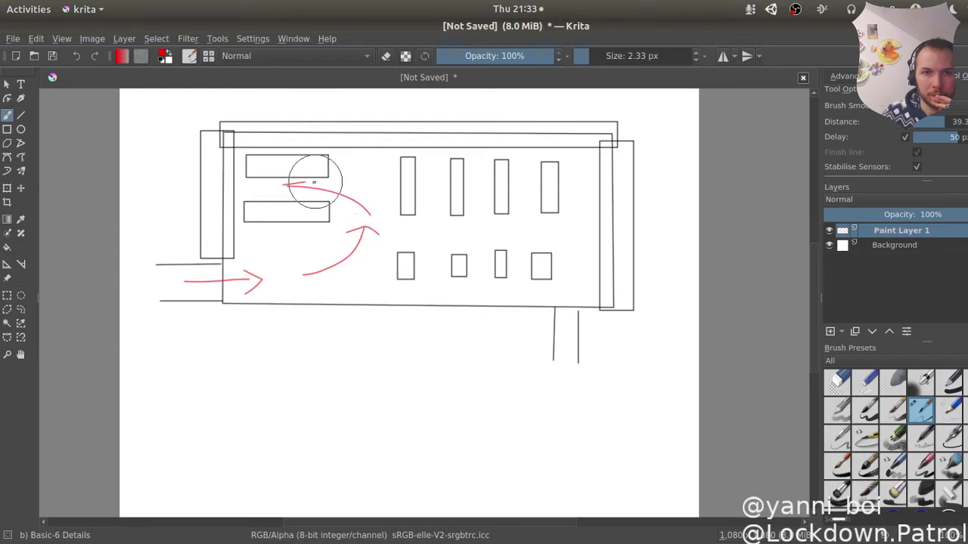
left_click_drag(285, 185, 302, 195)
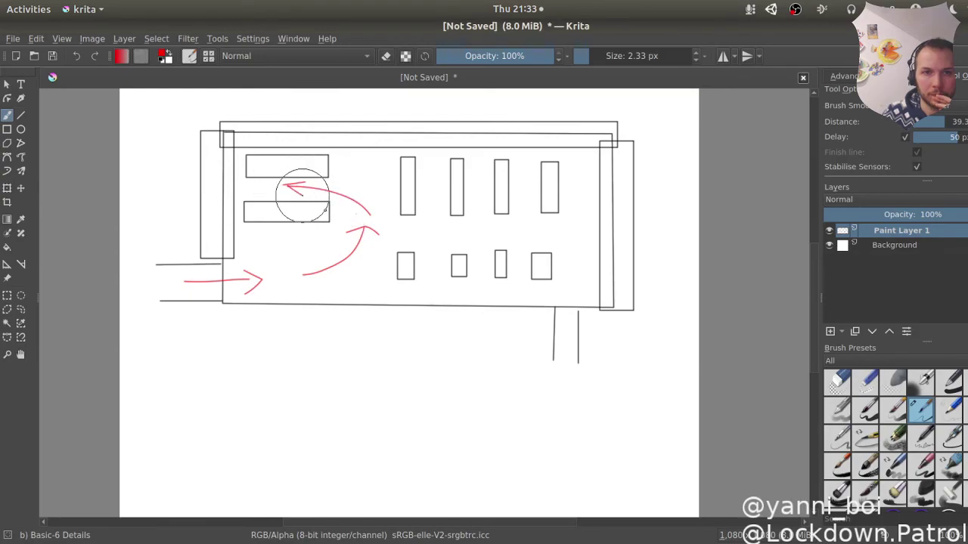
Draw a short diagonal red arrow pointing up towards the top of the first tall rectangle, replacing the first attempt.
mouse_move(371, 189)
left_mouse_down()
mouse_move(390, 164)
mouse_move(365, 163)
left_mouse_up()
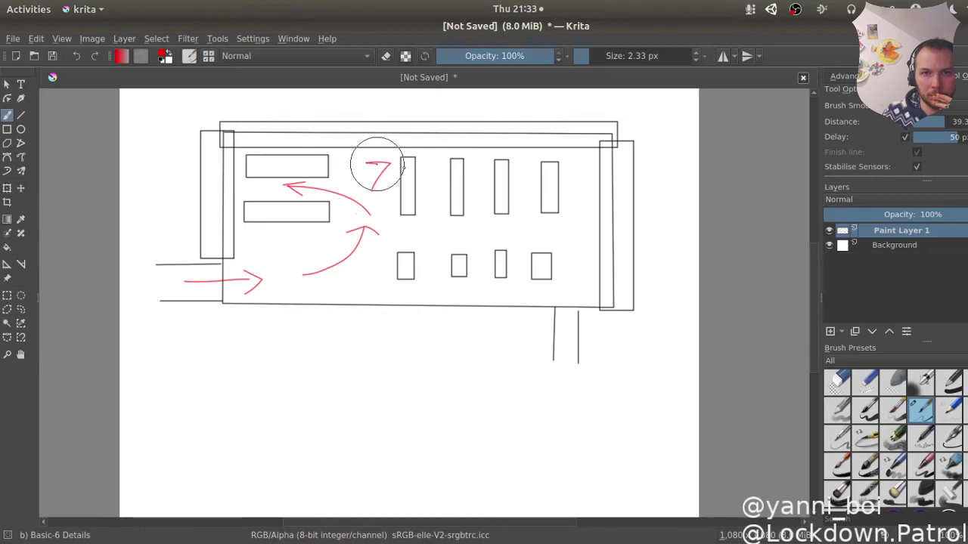
left_click(384, 170, "ctrl")
key("ctrl+z")
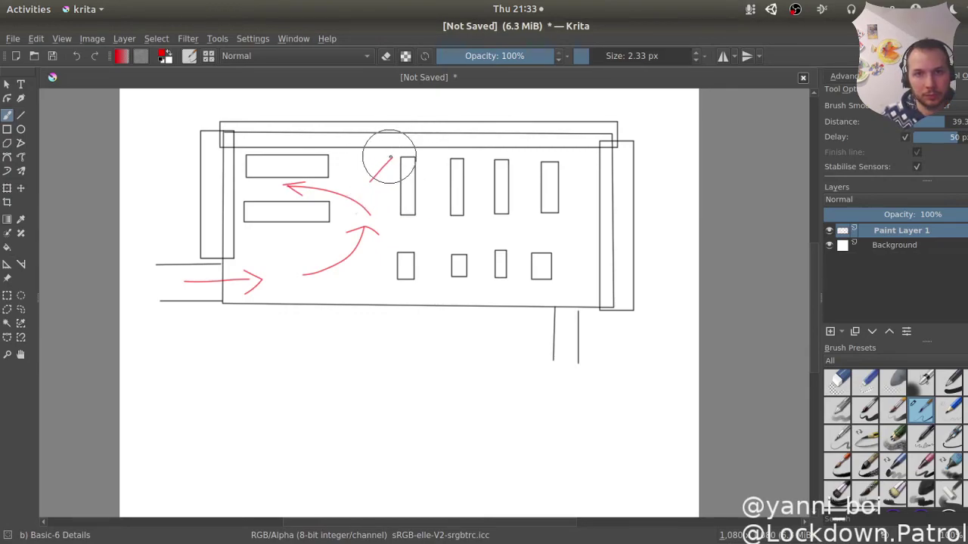
left_click_drag(373, 161, 392, 156)
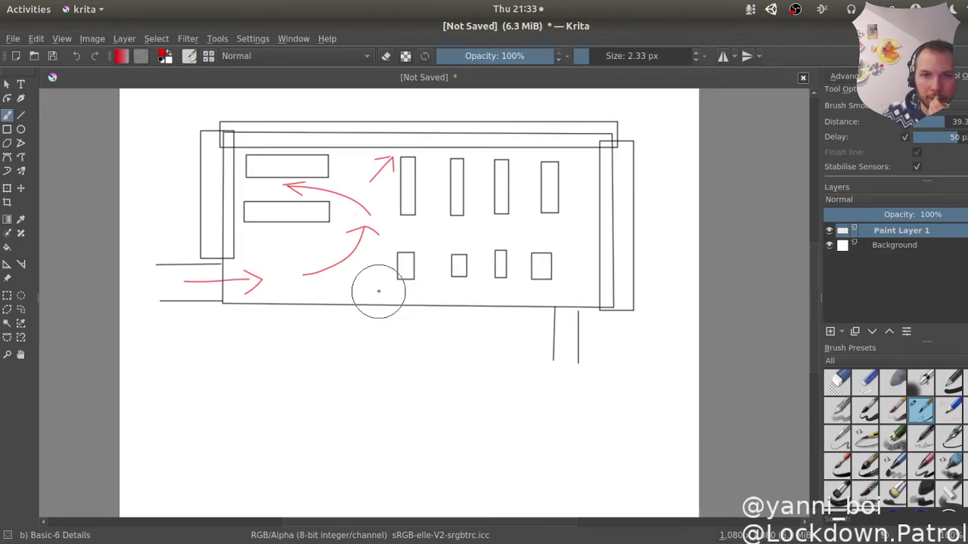
Draw black rectangles forming an L-shaped barrier from the first small rectangle down to the room's bottom wall.
left_click(7, 129)
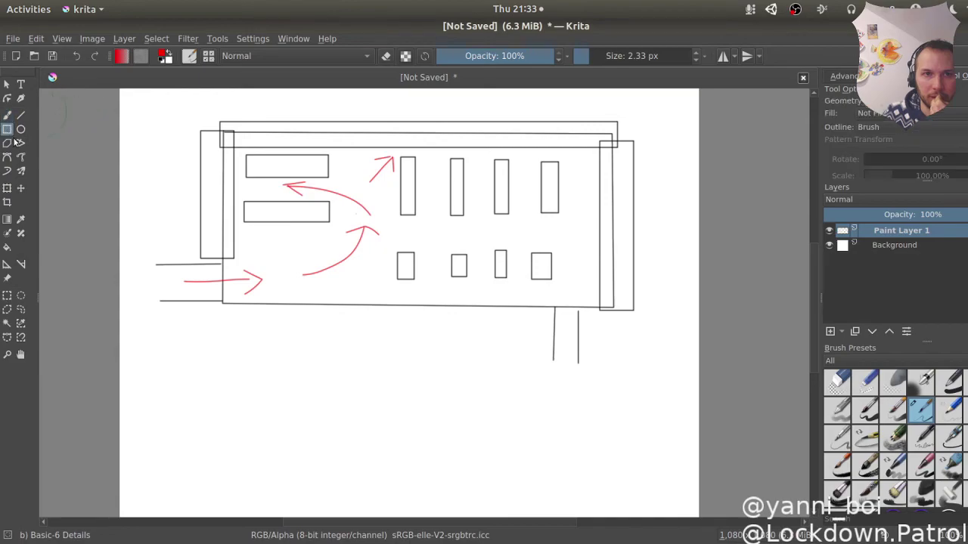
right_click(359, 291)
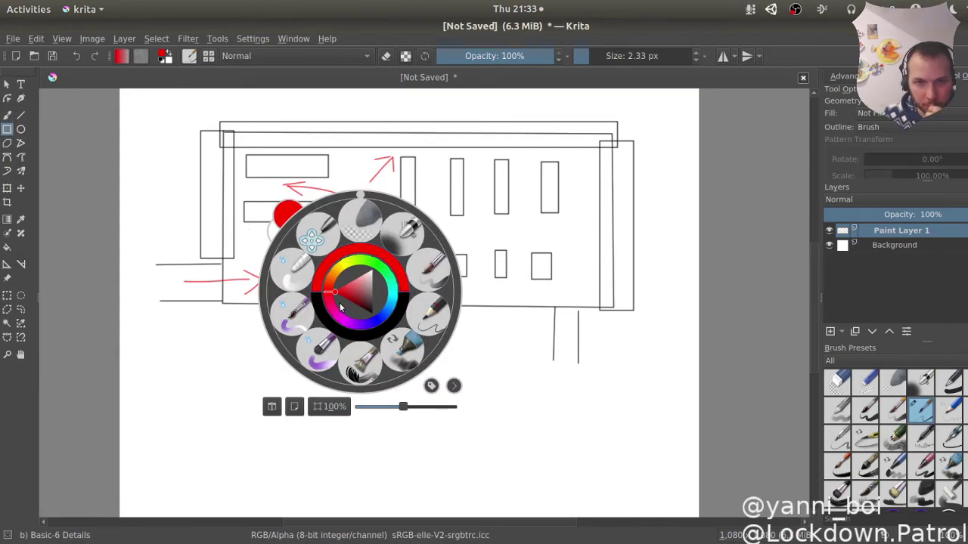
left_click(330, 324)
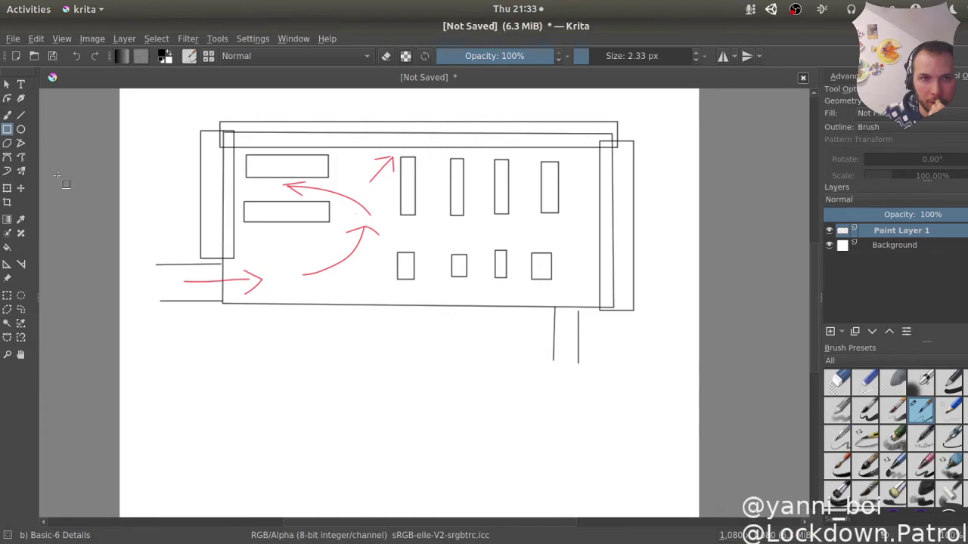
left_click(21, 115)
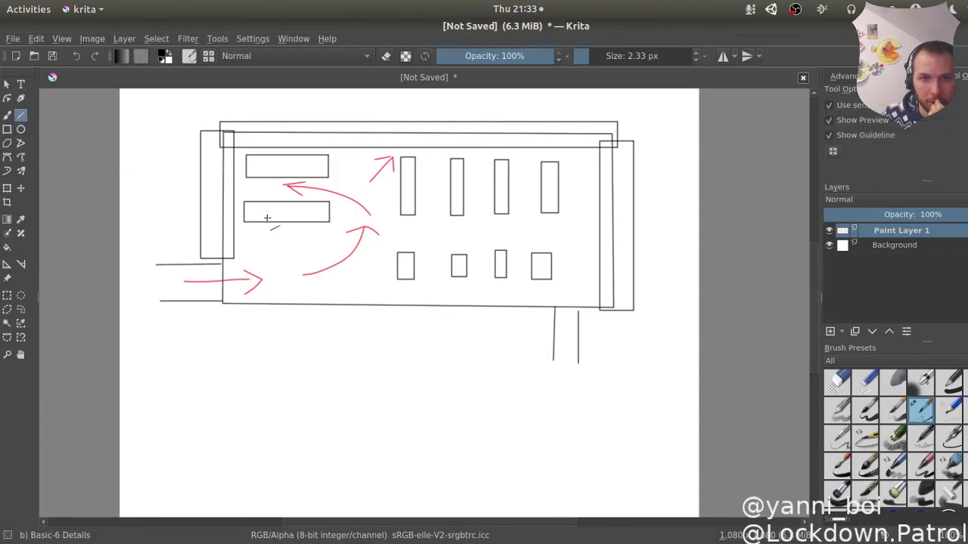
left_click(7, 129)
left_click_drag(350, 272, 406, 284)
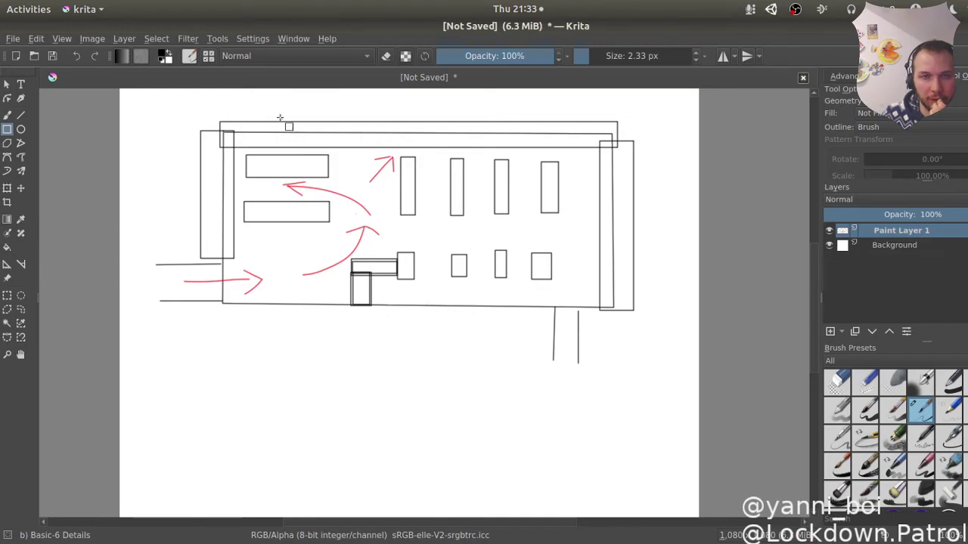
Draw red freehand arrows alternating down and up along the tall rectangles, curving past the small ones, and out through the bottom exit.
right_click(151, 163)
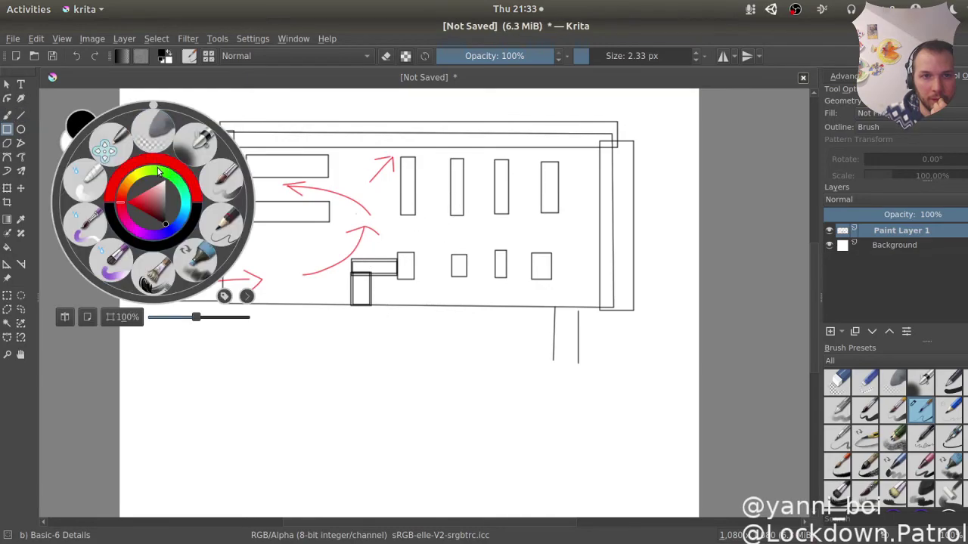
left_click(135, 165)
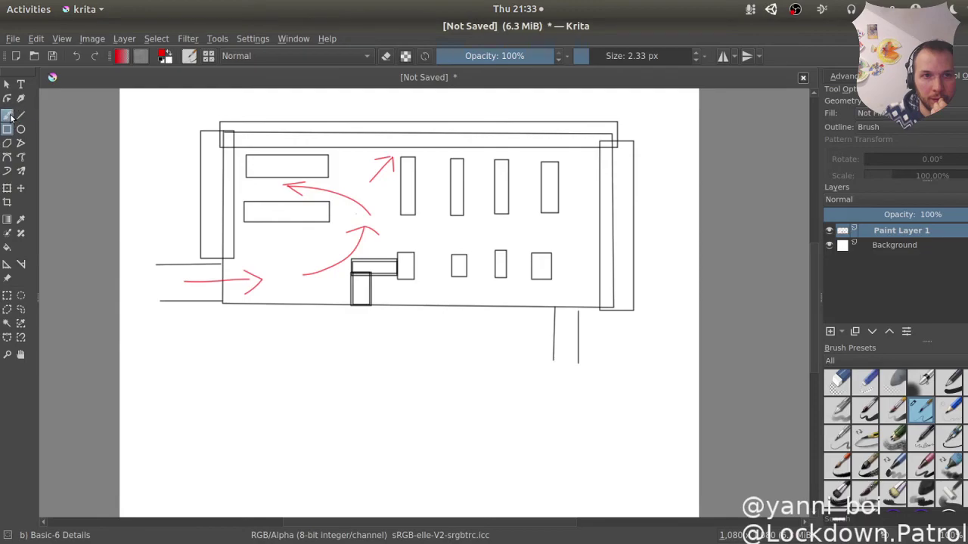
left_click(7, 115)
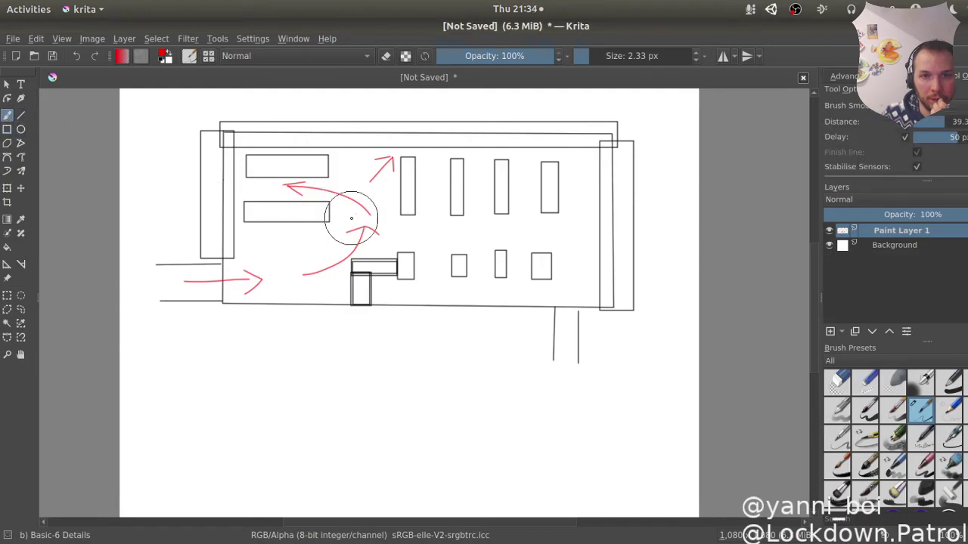
mouse_move(434, 240)
left_mouse_down()
mouse_move(439, 300)
mouse_move(453, 312)
mouse_move(478, 303)
left_mouse_up()
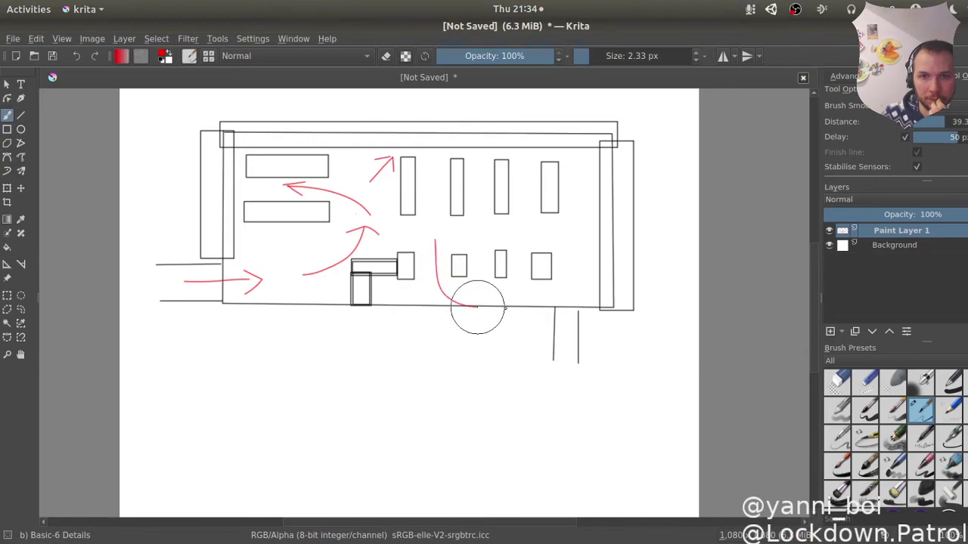
key("ctrl+z")
mouse_move(435, 255)
left_mouse_down()
mouse_move(443, 280)
mouse_move(477, 296)
left_mouse_up()
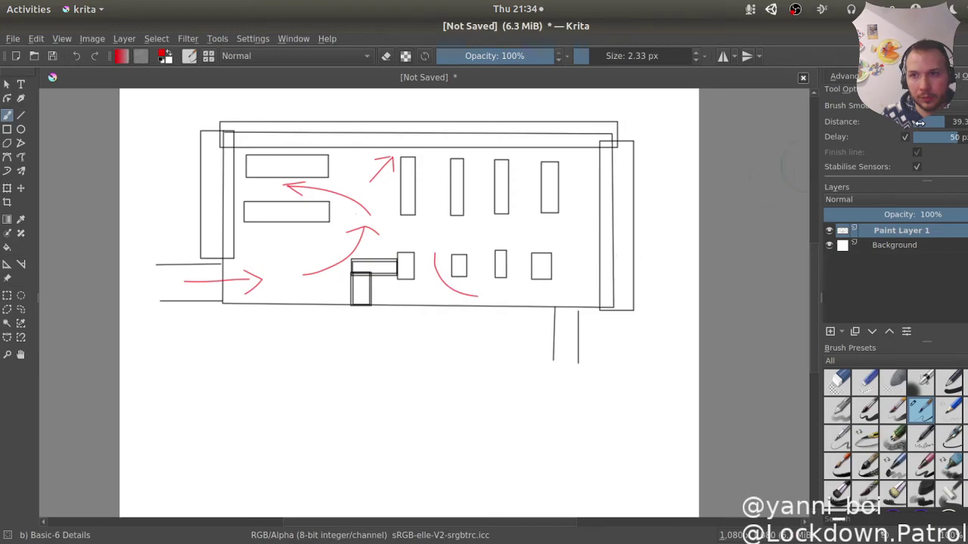
scroll(907, 105, "up", 1)
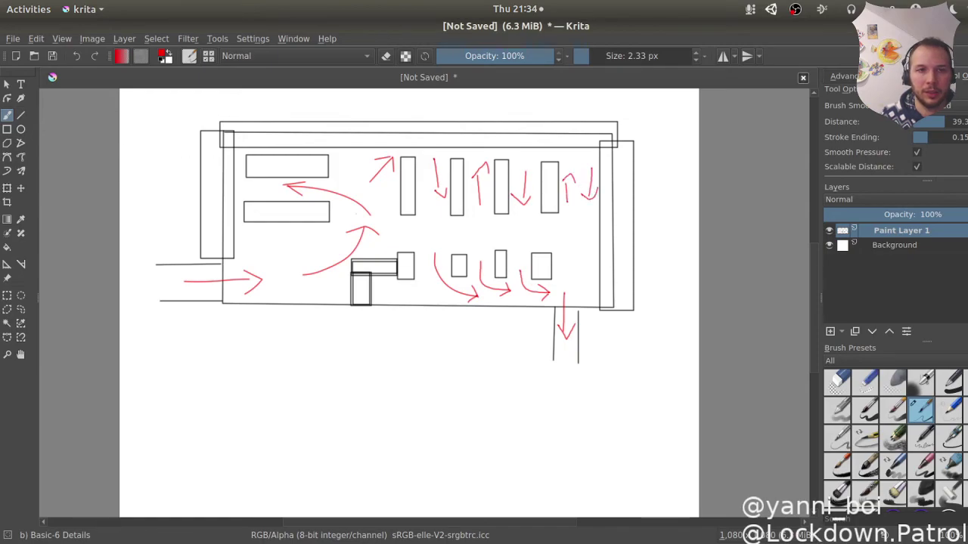
Draw a narrow tall black rectangle between the two rightmost aisle arrows, next to the fourth tall rectangle.
left_click(7, 128)
right_click(487, 196)
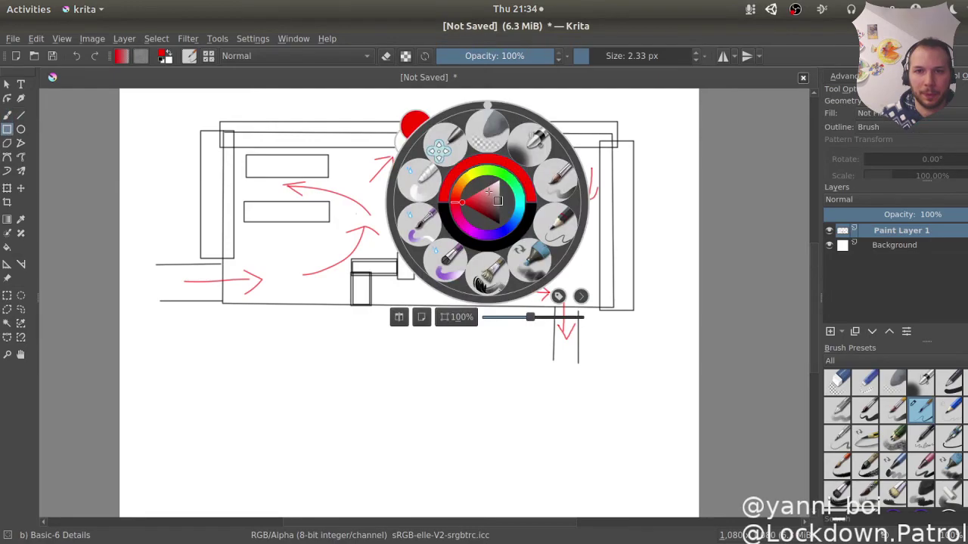
left_click(498, 215)
left_click(585, 214)
left_click_drag(573, 160, 583, 213)
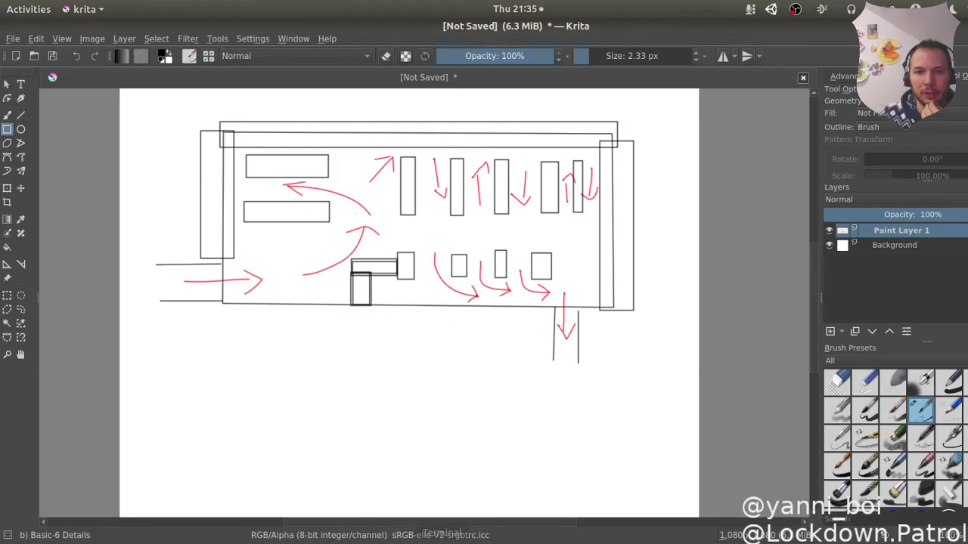
Switch to Unity, look over the Objects tile palette, activate the tile paint brush and save the scene.
left_click(372, 542)
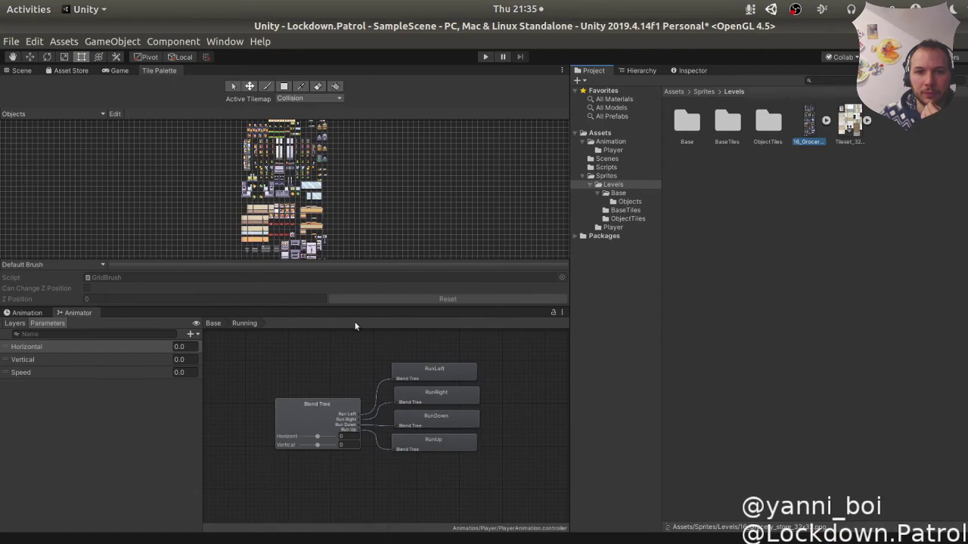
scroll(284, 161, "up", 8)
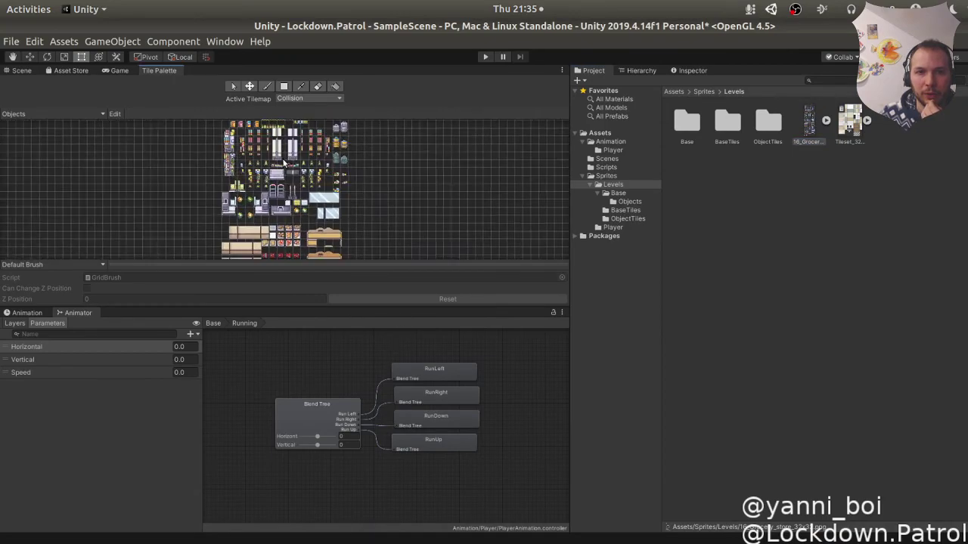
scroll(285, 158, "up", 4)
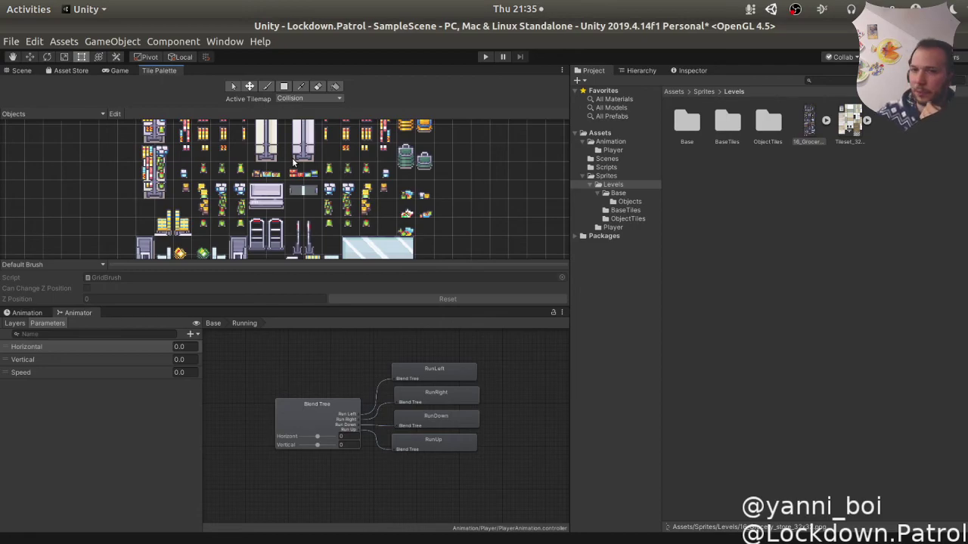
scroll(257, 203, "down", 3)
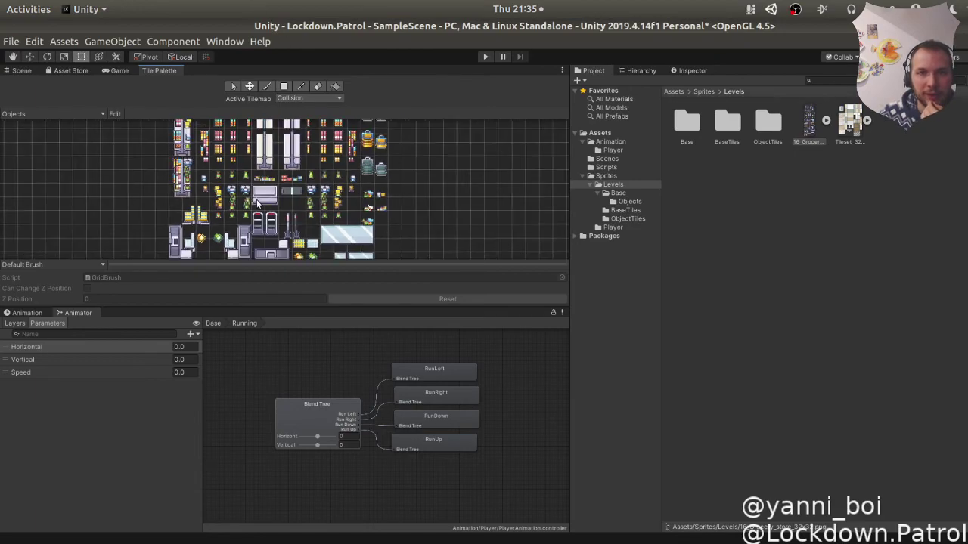
scroll(257, 202, "down", 2)
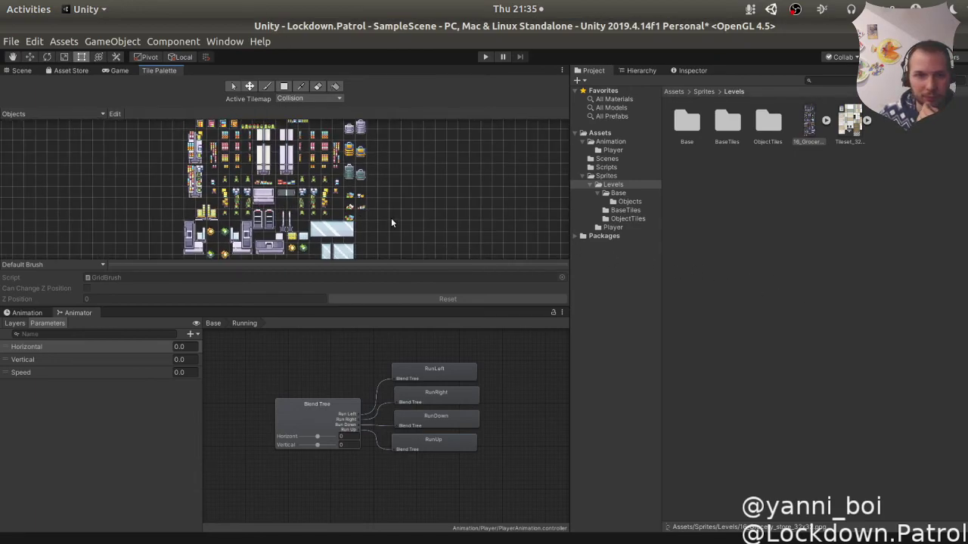
key("b")
key("ctrl+s")
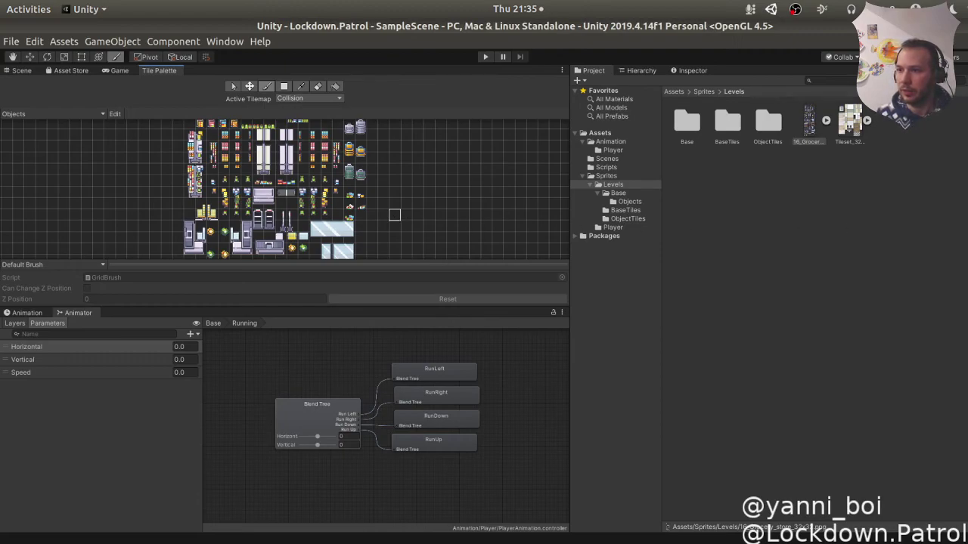
key("alt+Tab")
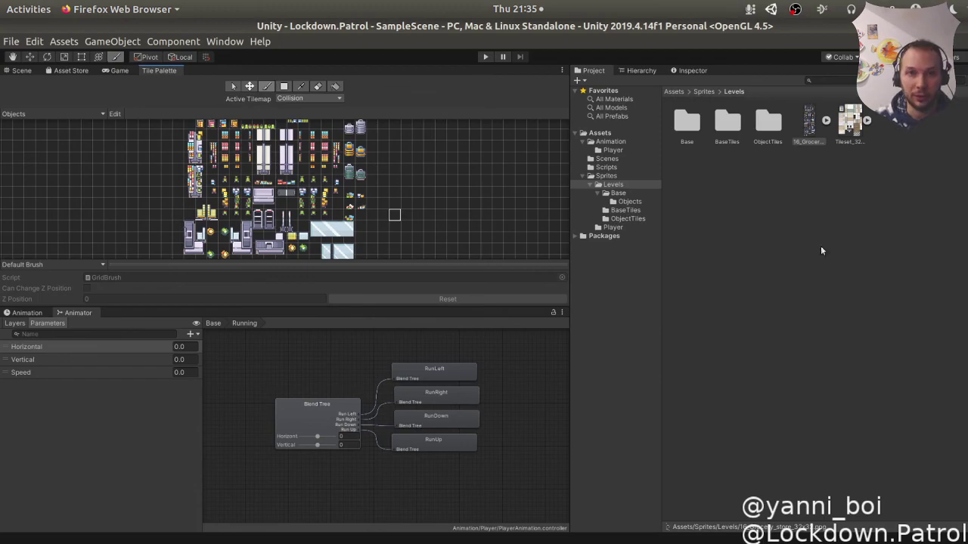
Playtest the level in the Game view, walking the player across the room toward its bottom, side and top walls, and stop play mode.
left_click(120, 70)
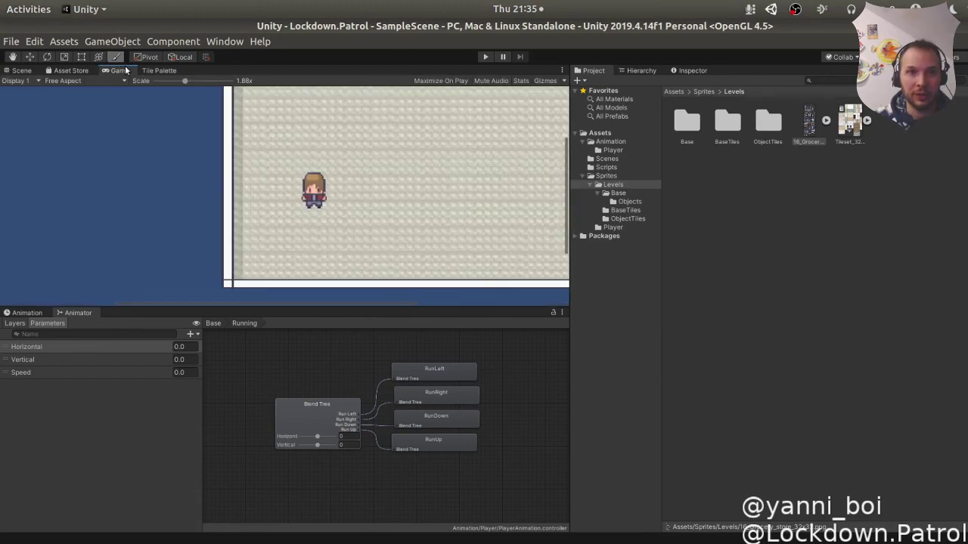
left_click(488, 58)
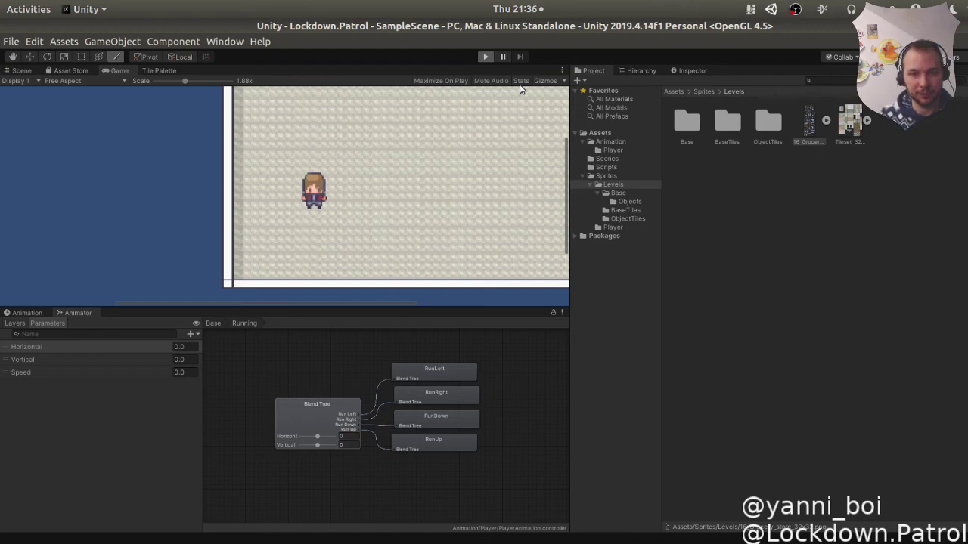
key("Right")
key("Down")
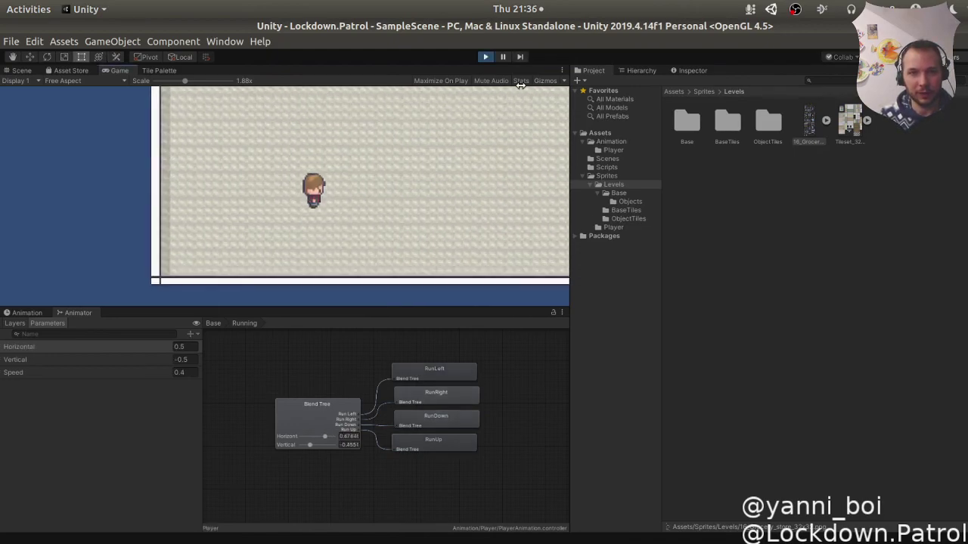
key("Left")
key("Up")
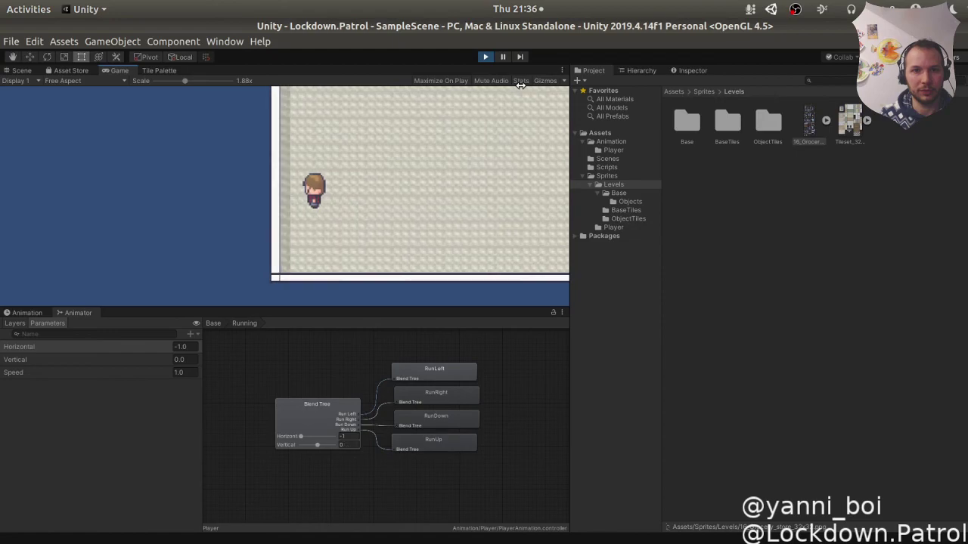
key("Up")
key("Right")
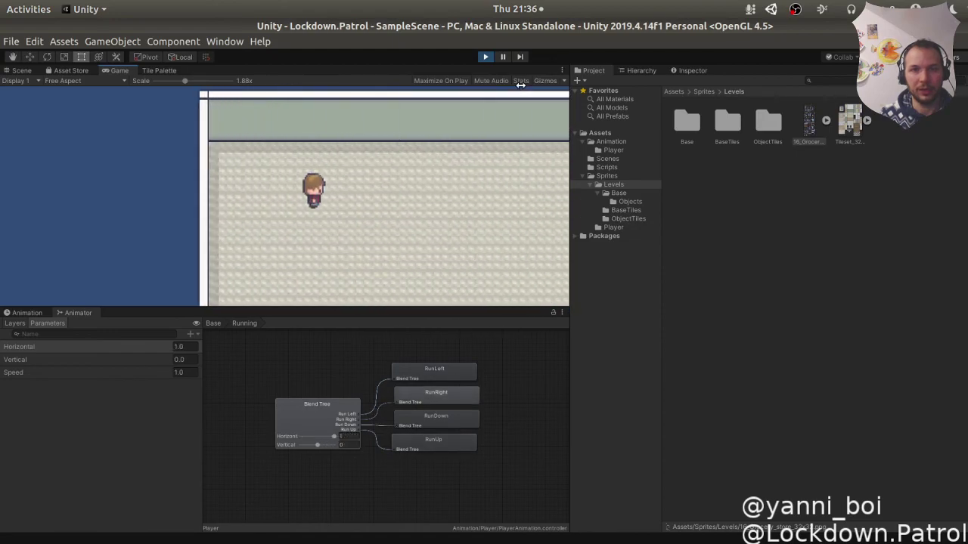
key("Left")
key("Up")
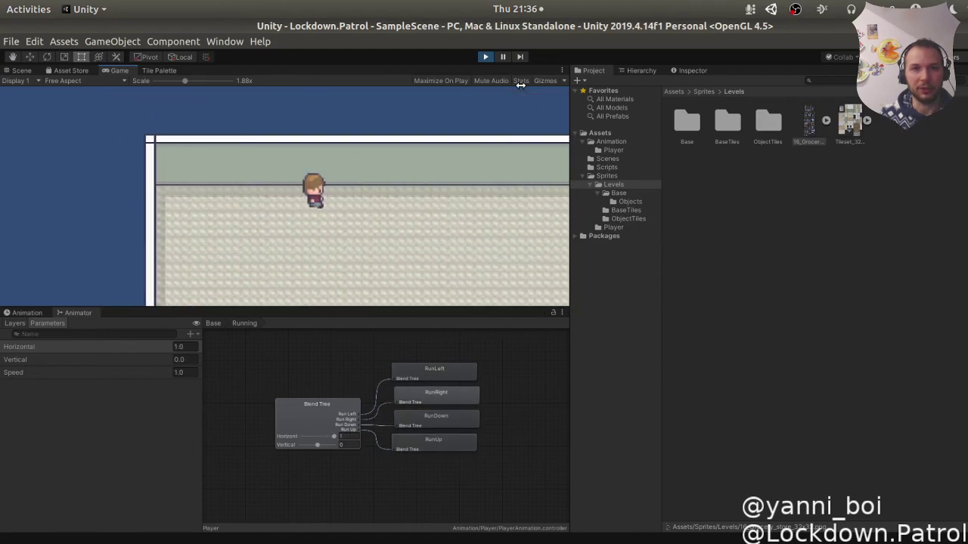
key("Right")
key("Down")
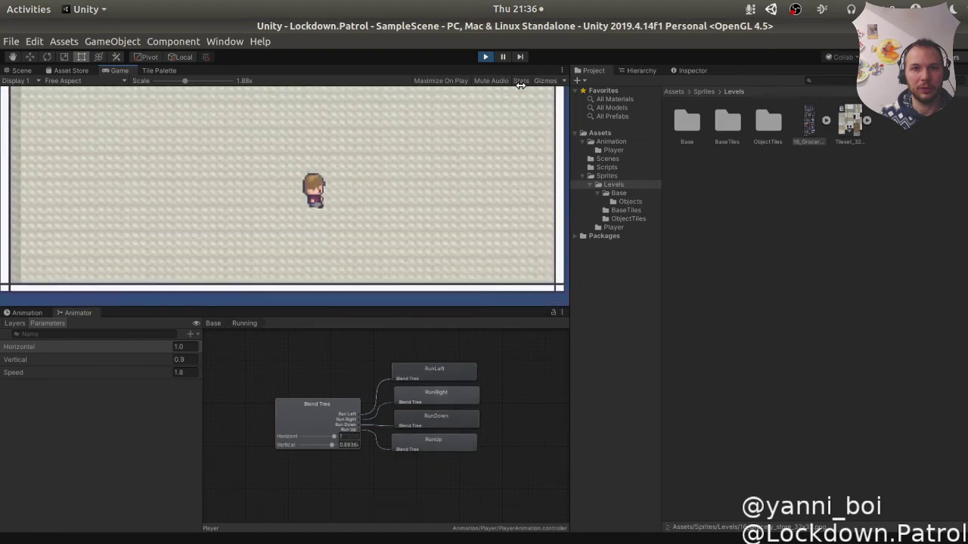
key("Up")
key("Left")
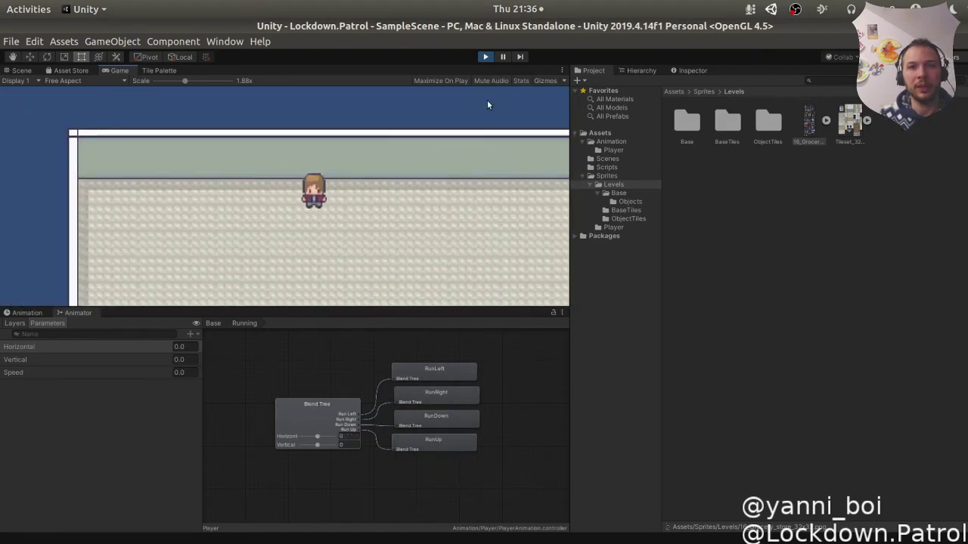
left_click(486, 57)
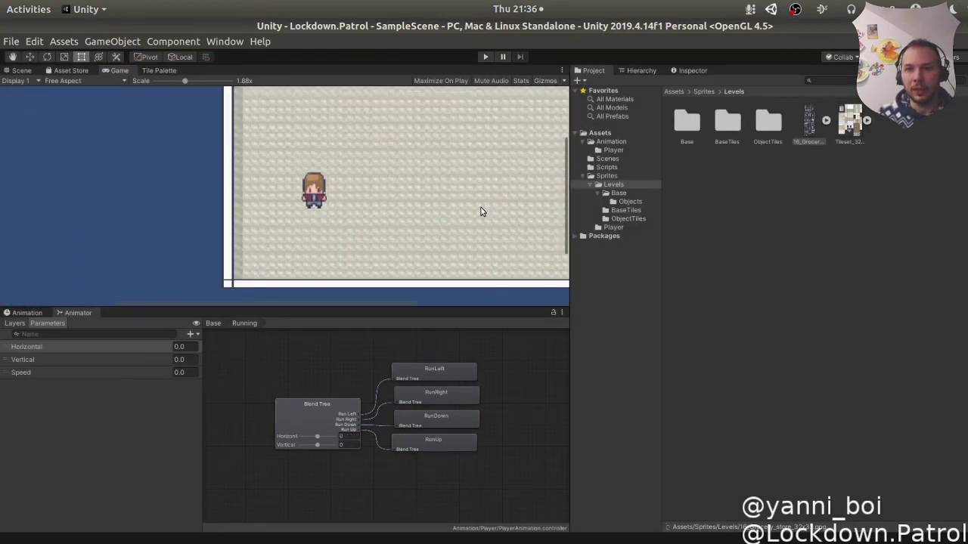
Switch to Firefox to review the goals of the GitLab issue Level decoration, and switch to OBS Studio.
key("alt+Tab")
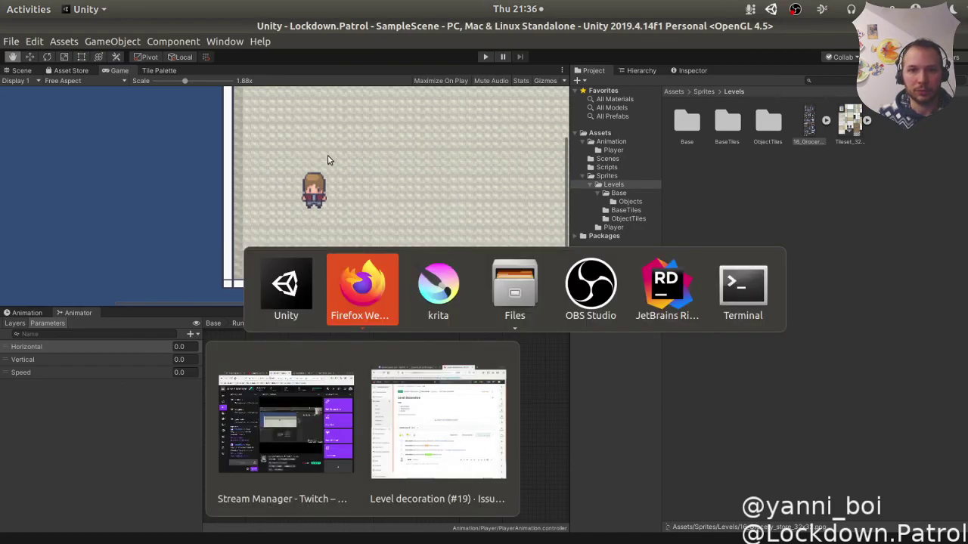
key("alt+grave")
key("alt+grave")
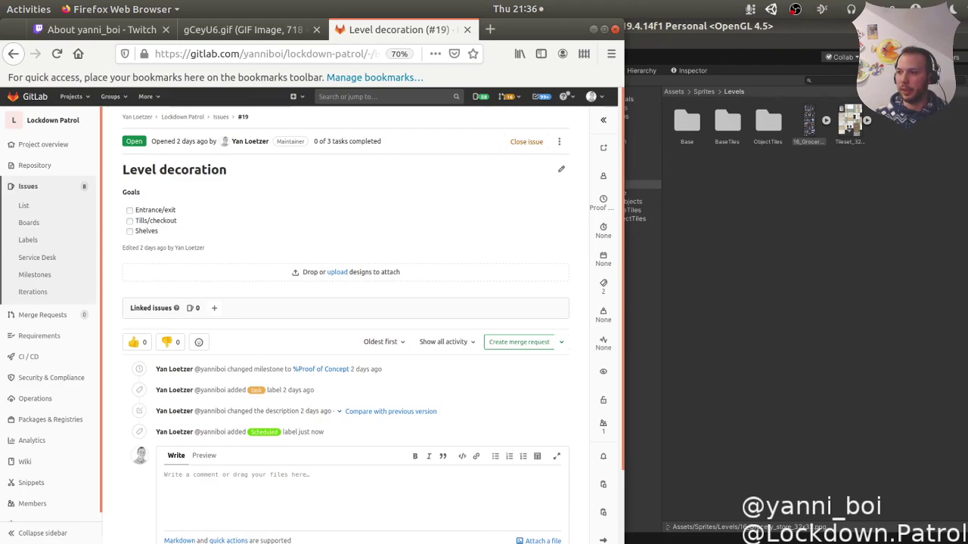
key("alt+Tab")
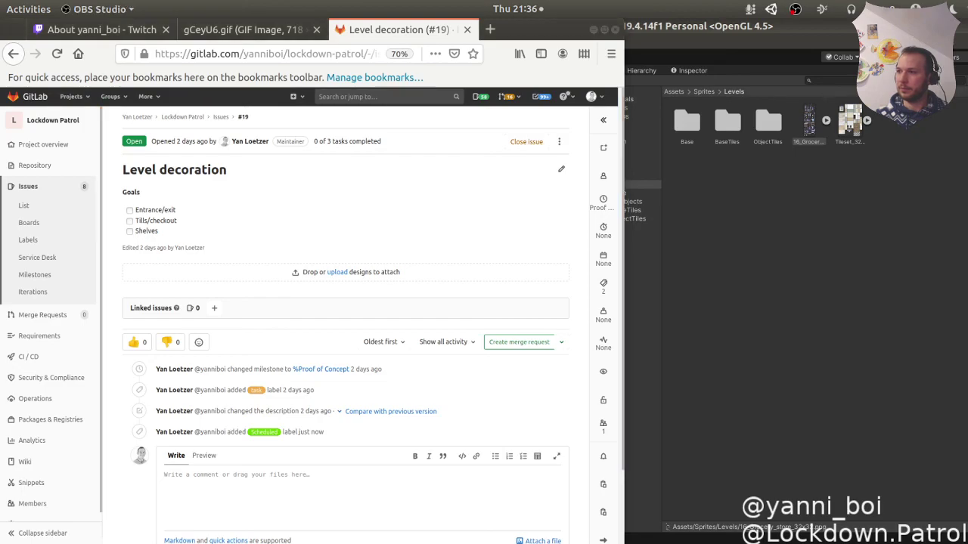